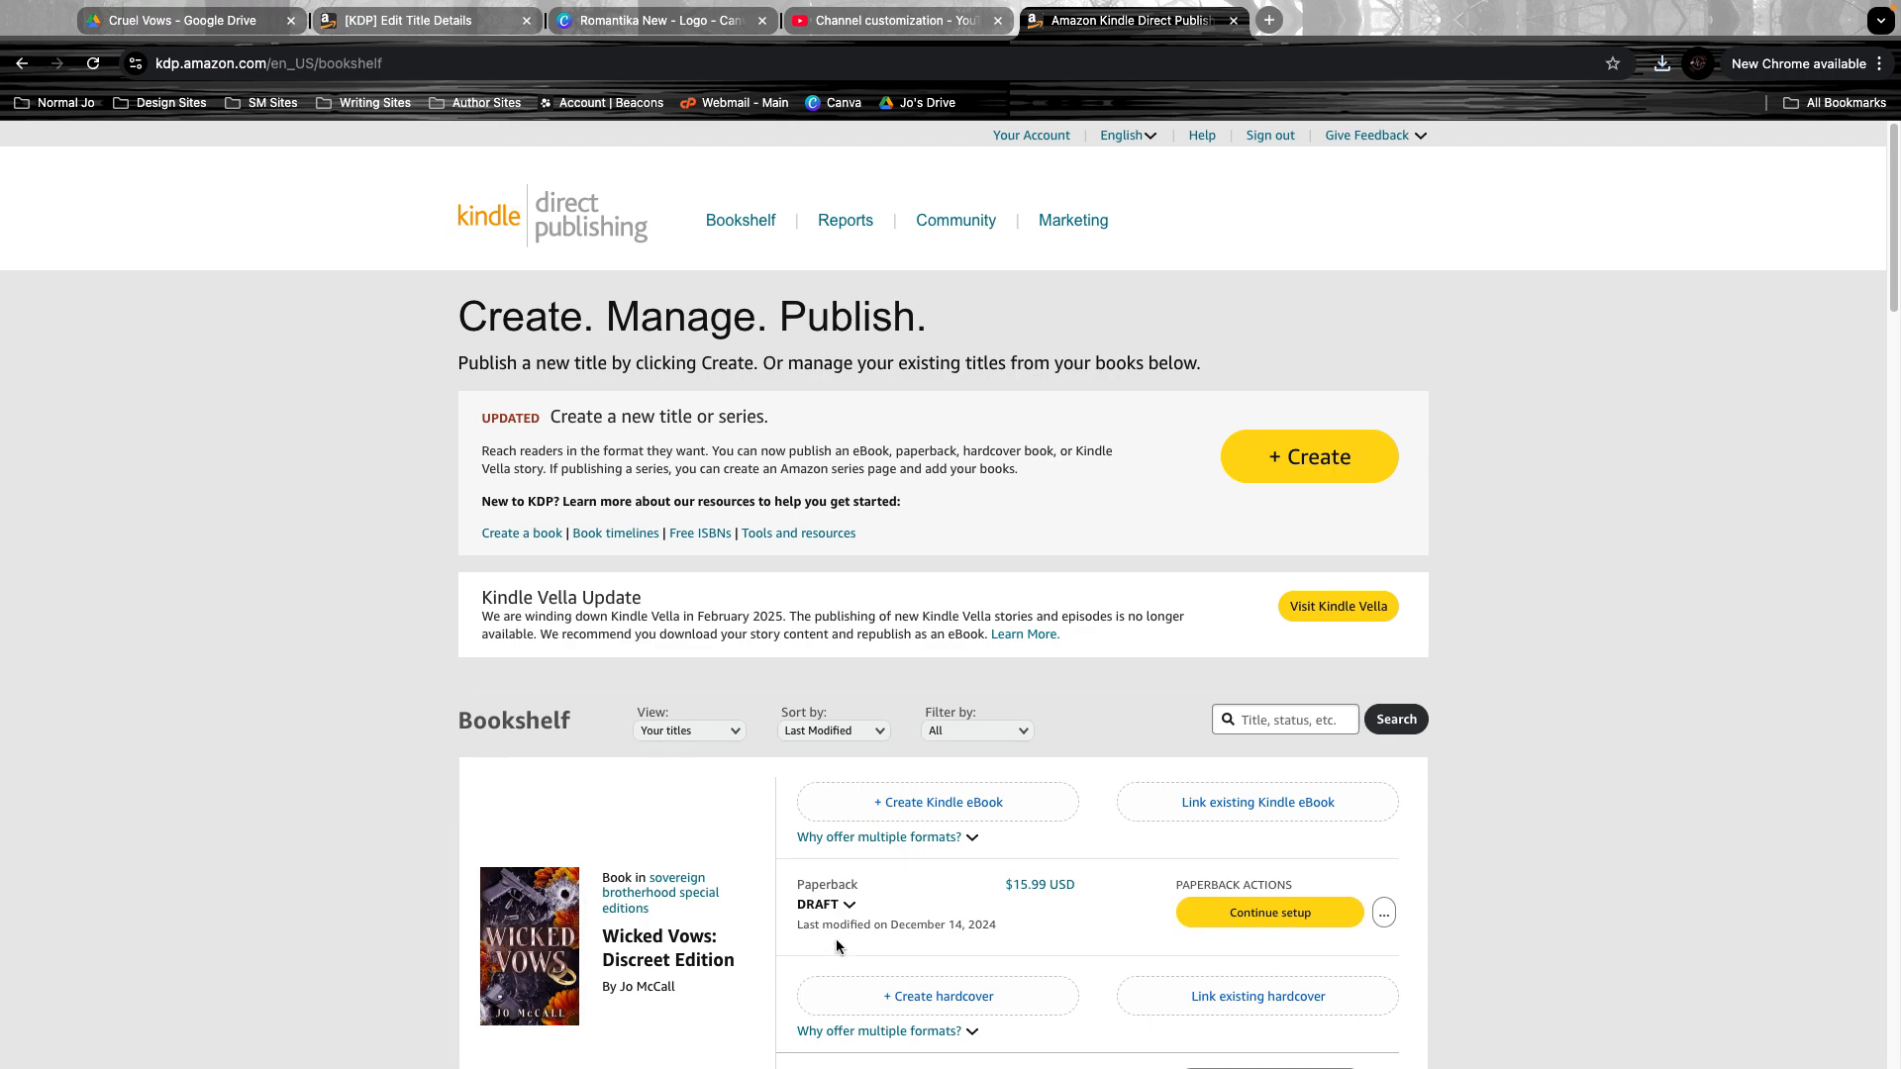
# - Open the page for creating a new title from the Bookshelf
pyautogui.click(826, 904)
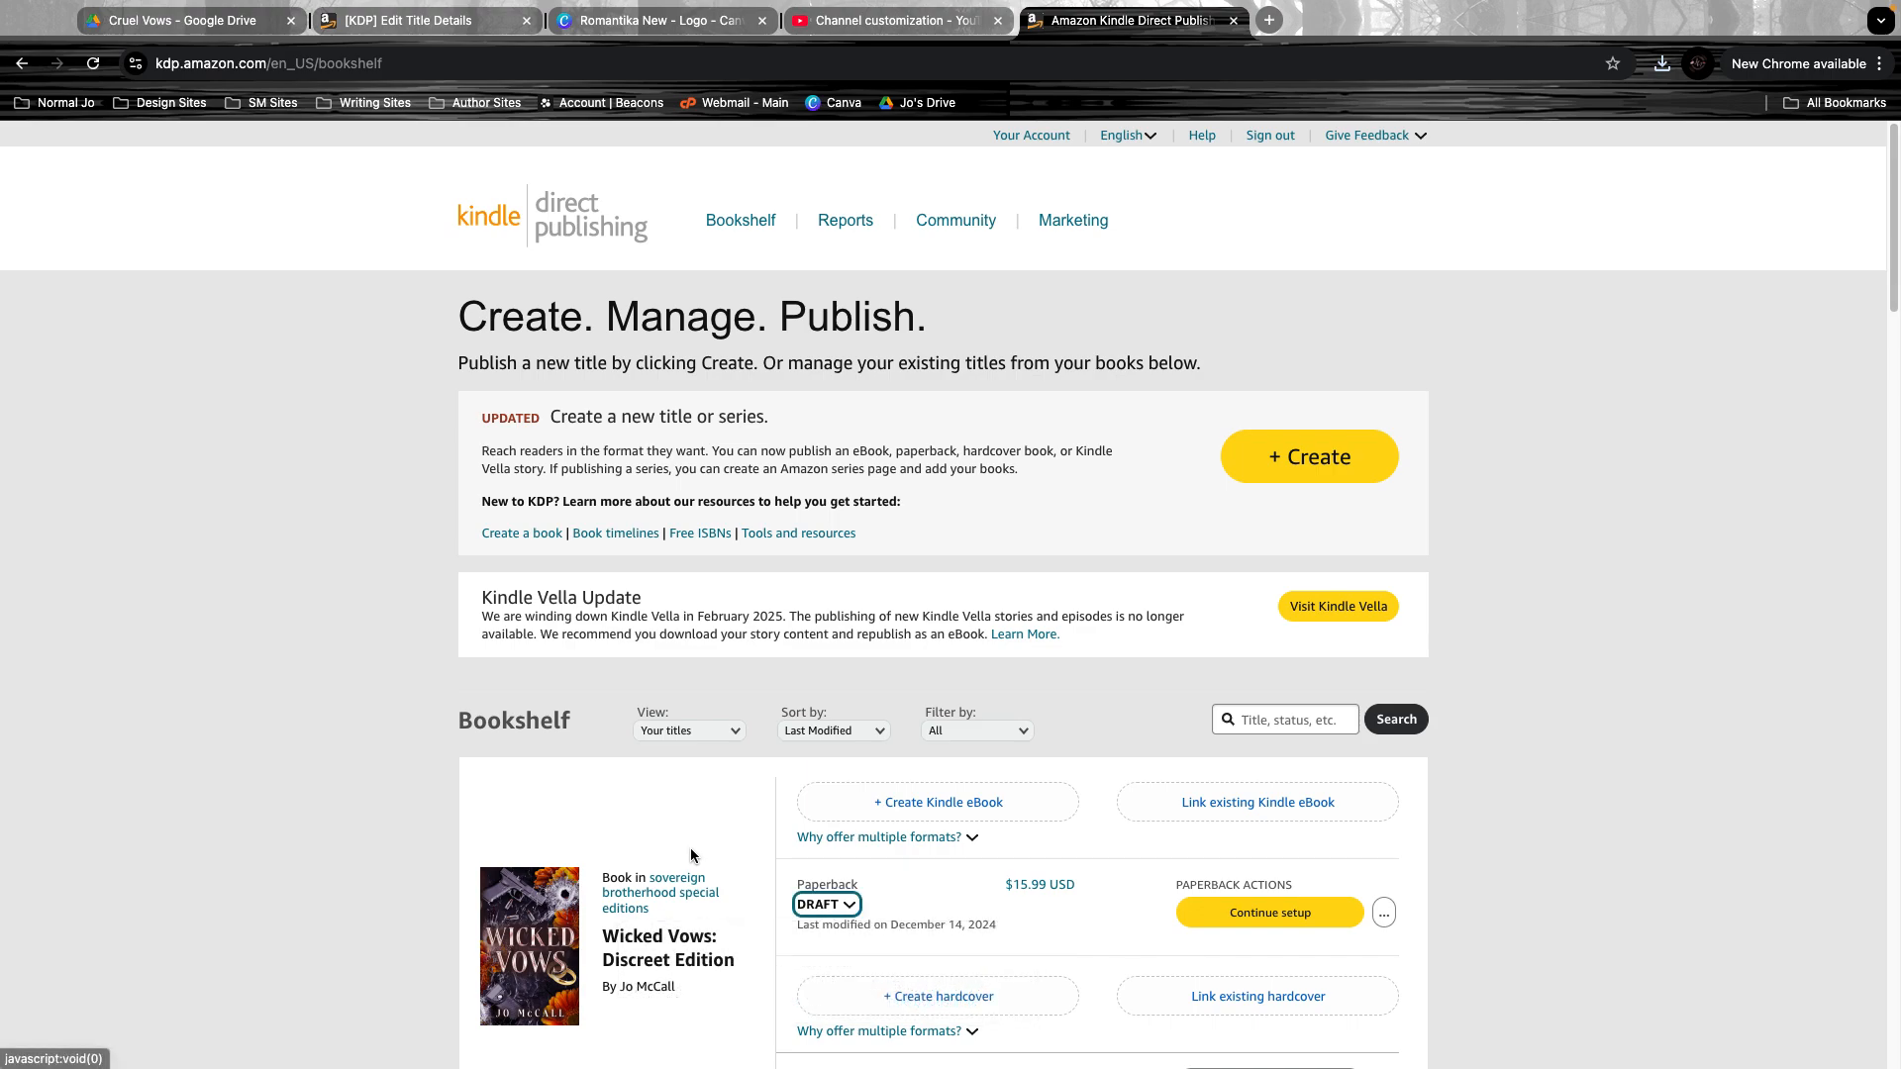
pyautogui.scroll(-2, 703, 905)
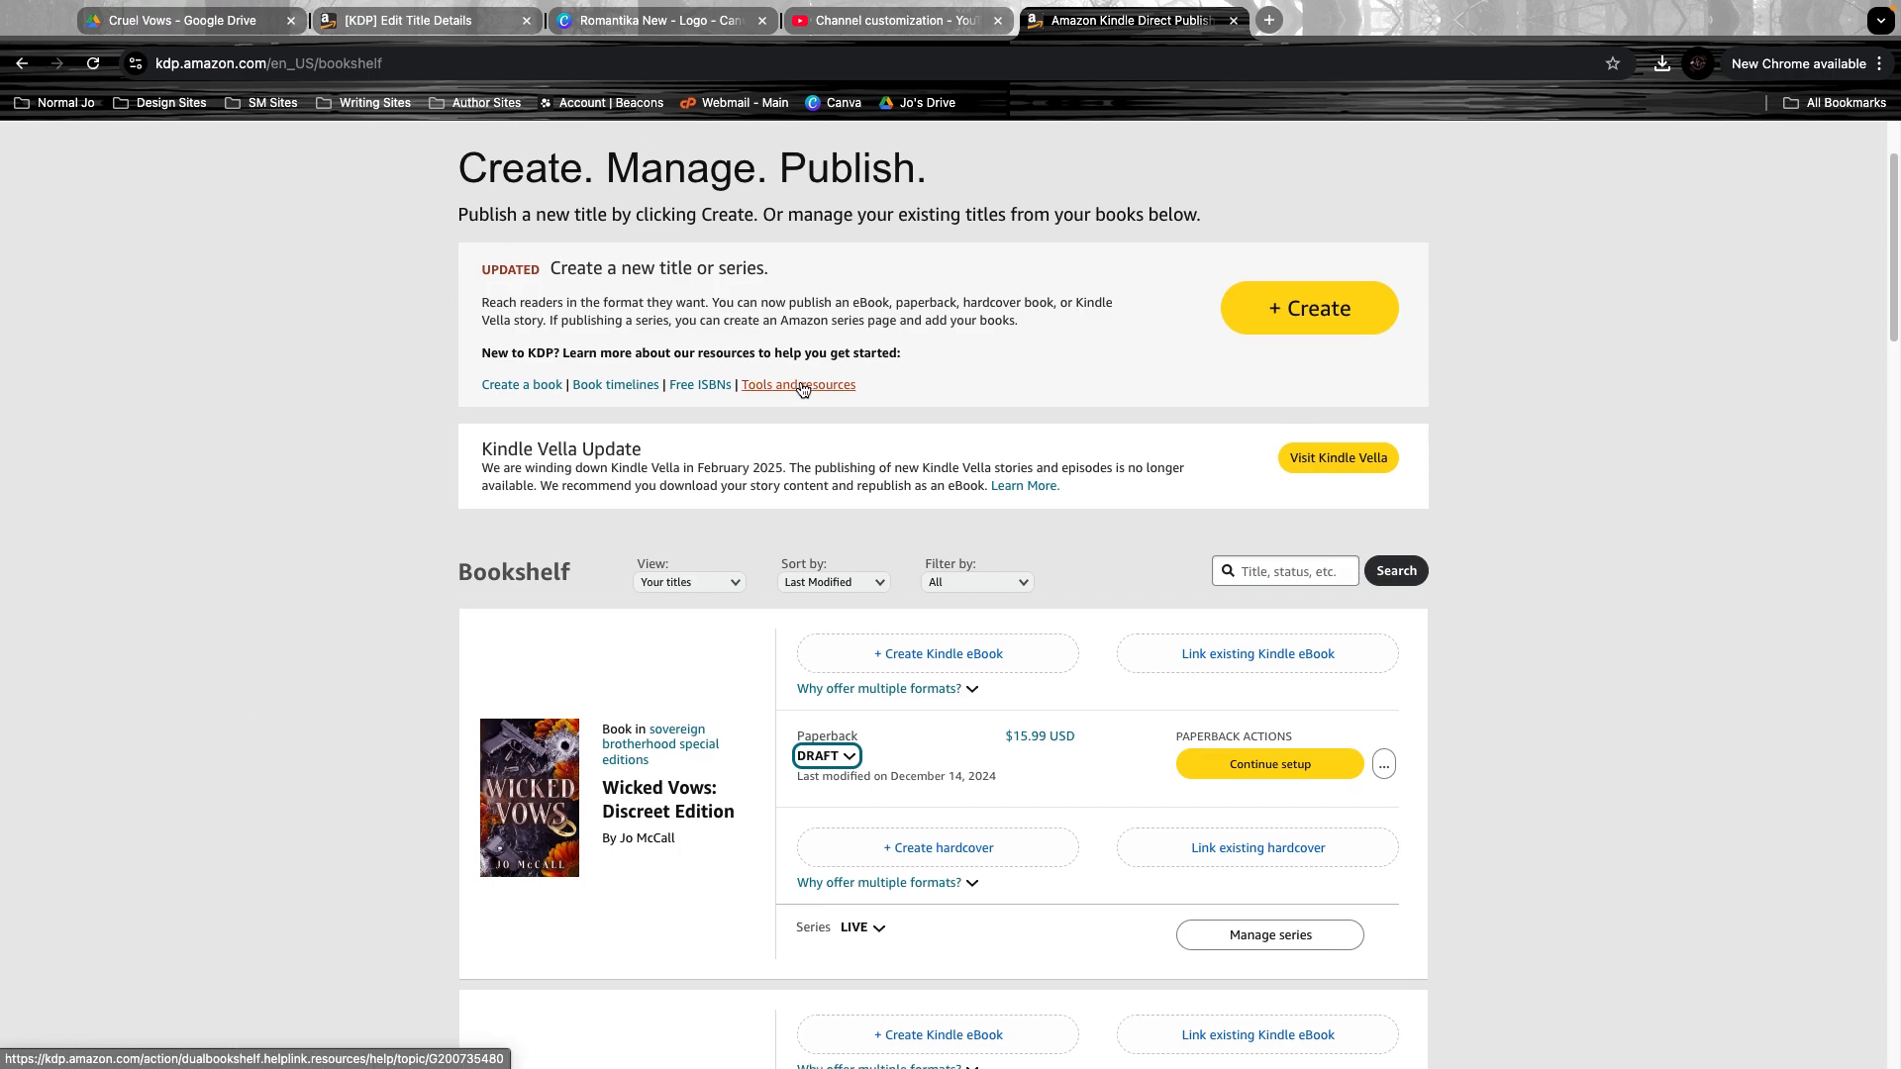
pyautogui.scroll(1, 802, 391)
pyautogui.scroll(1, 657, 437)
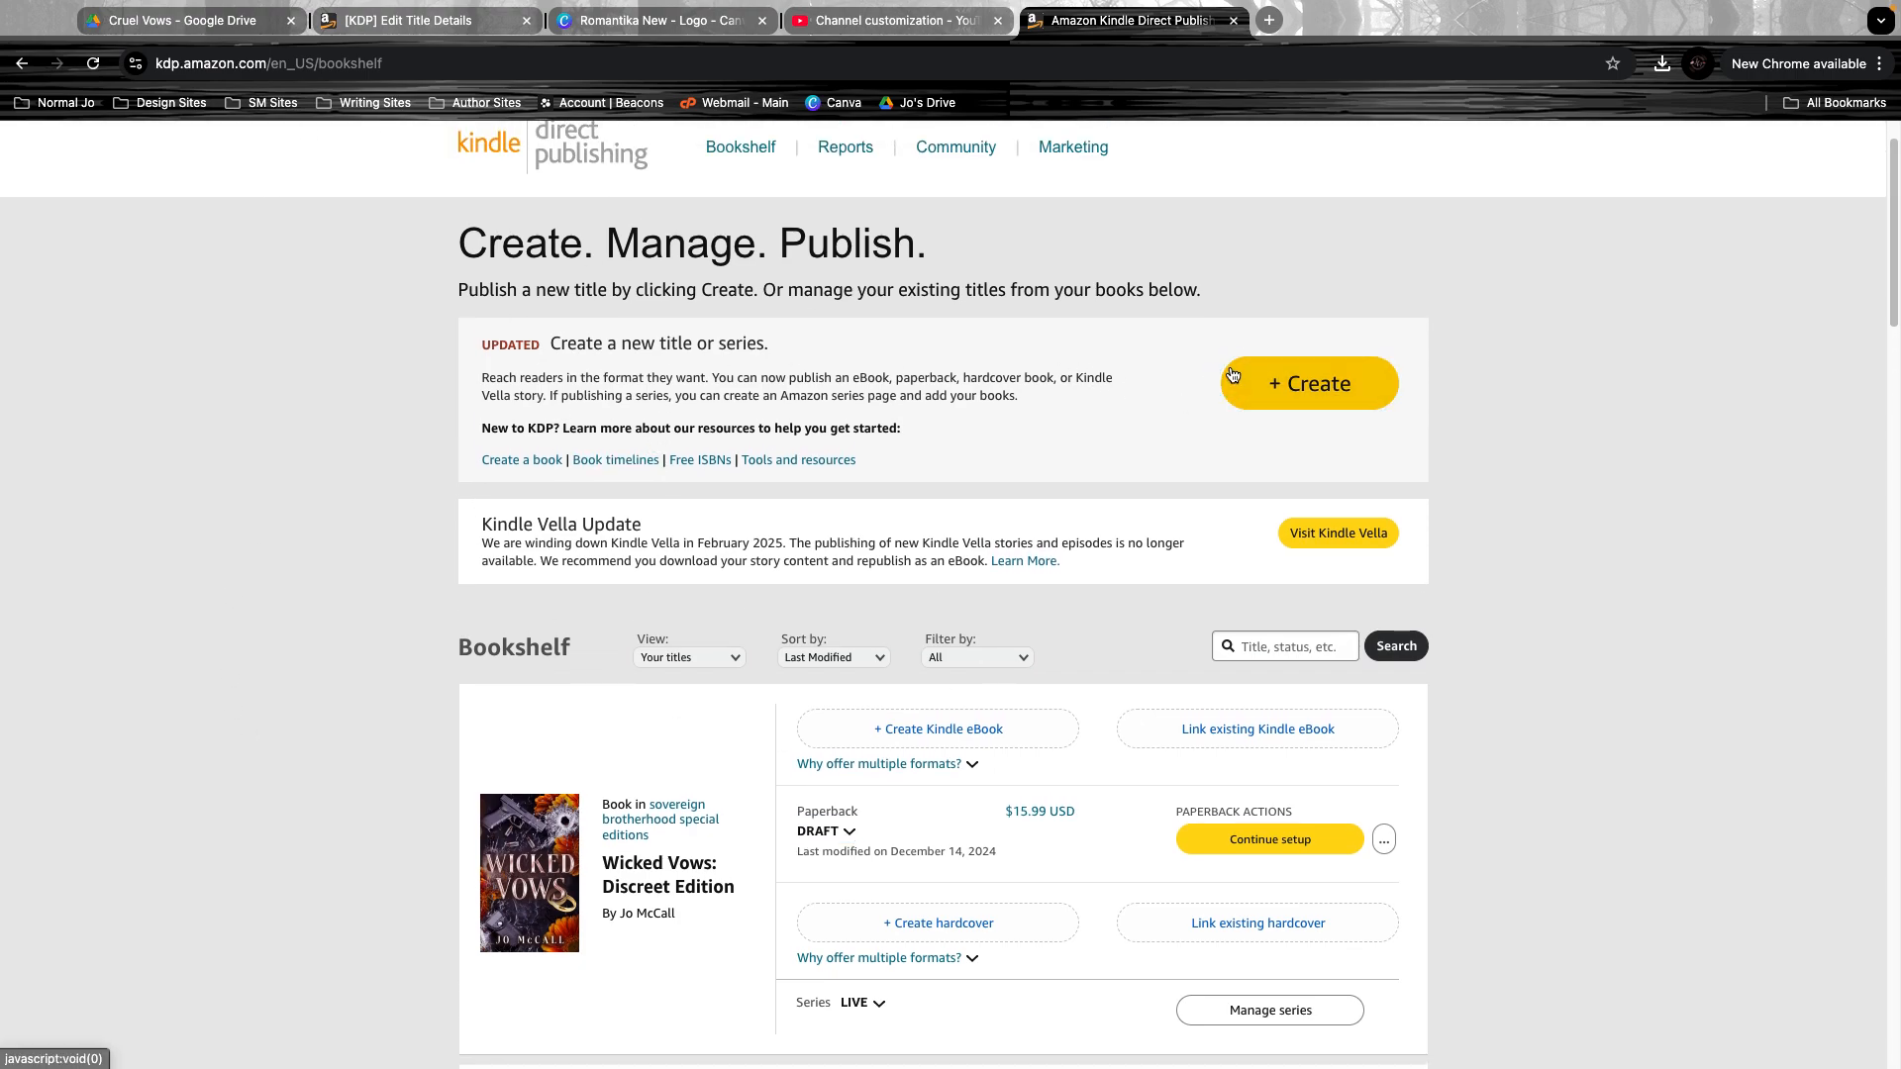
pyautogui.click(1293, 400)
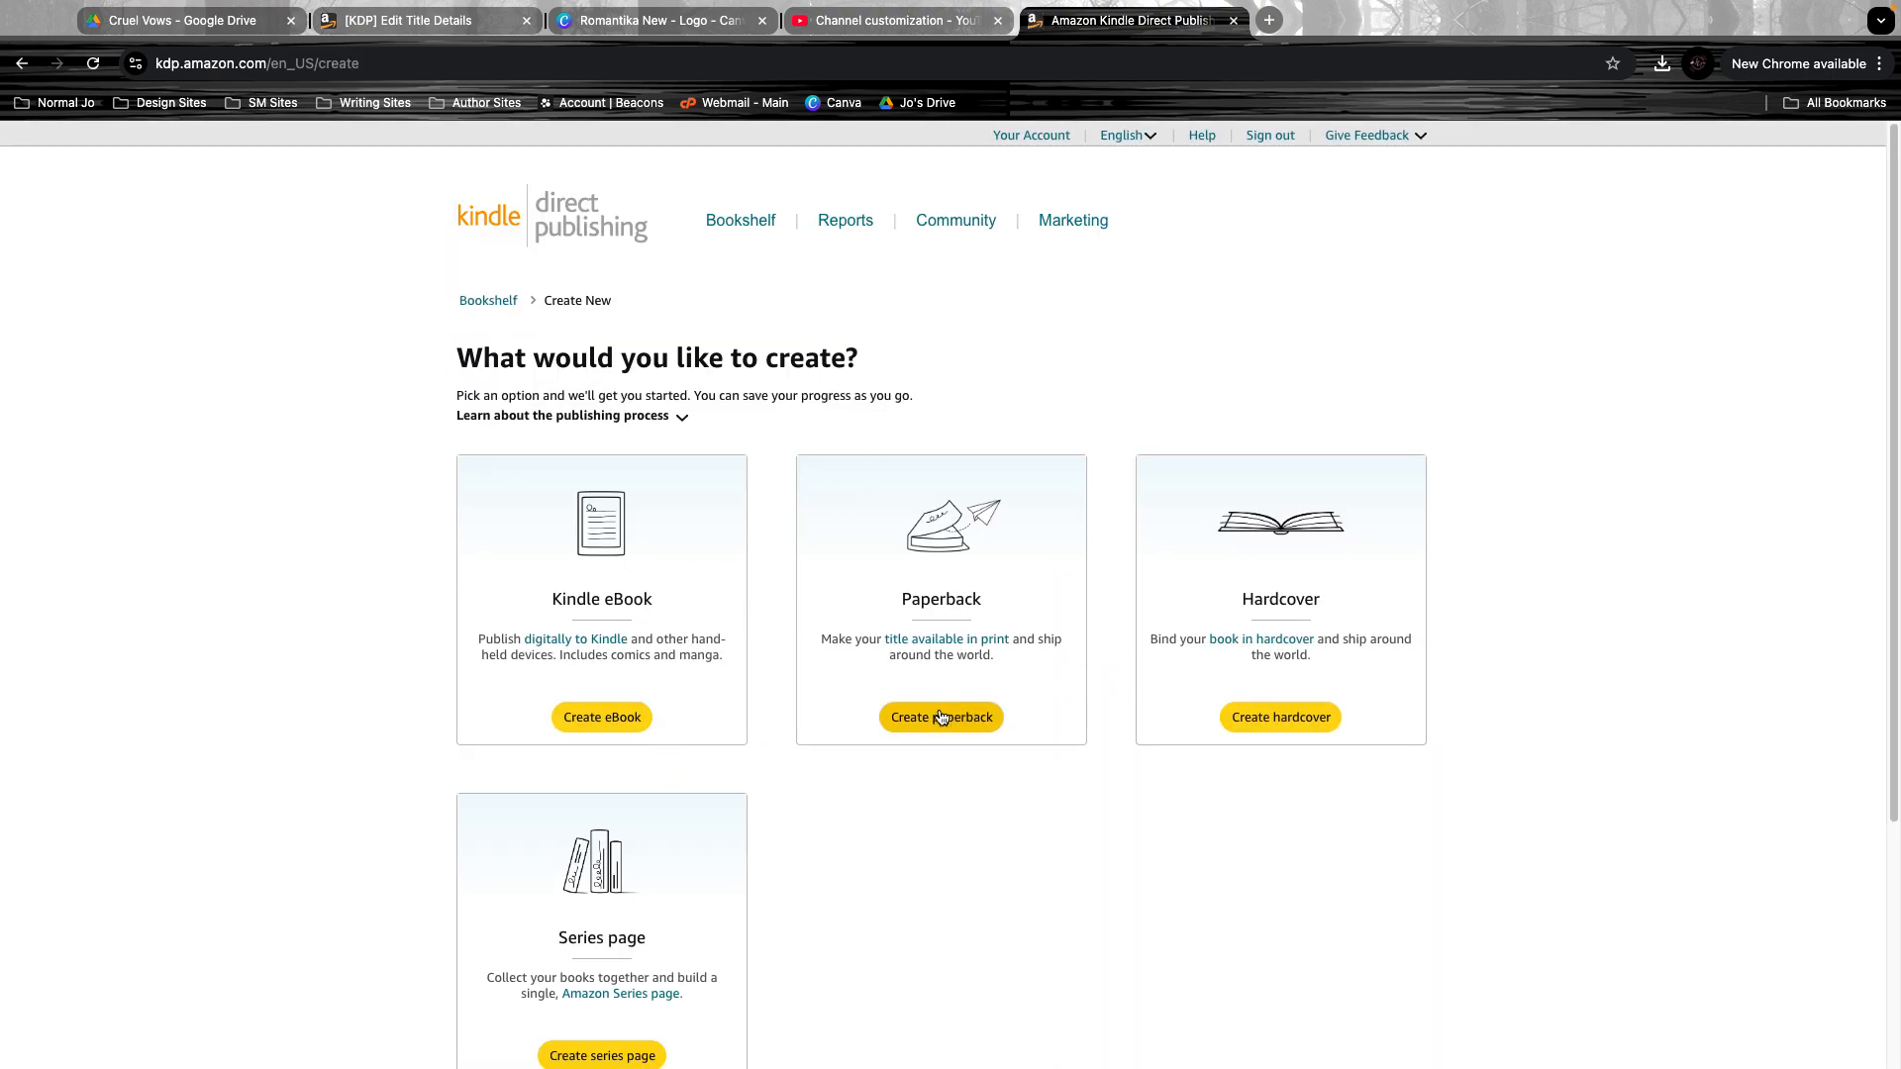
# - Switch to the Wicked Vows paperback draft and review its language, title and subtitle details
pyautogui.click(447, 44)
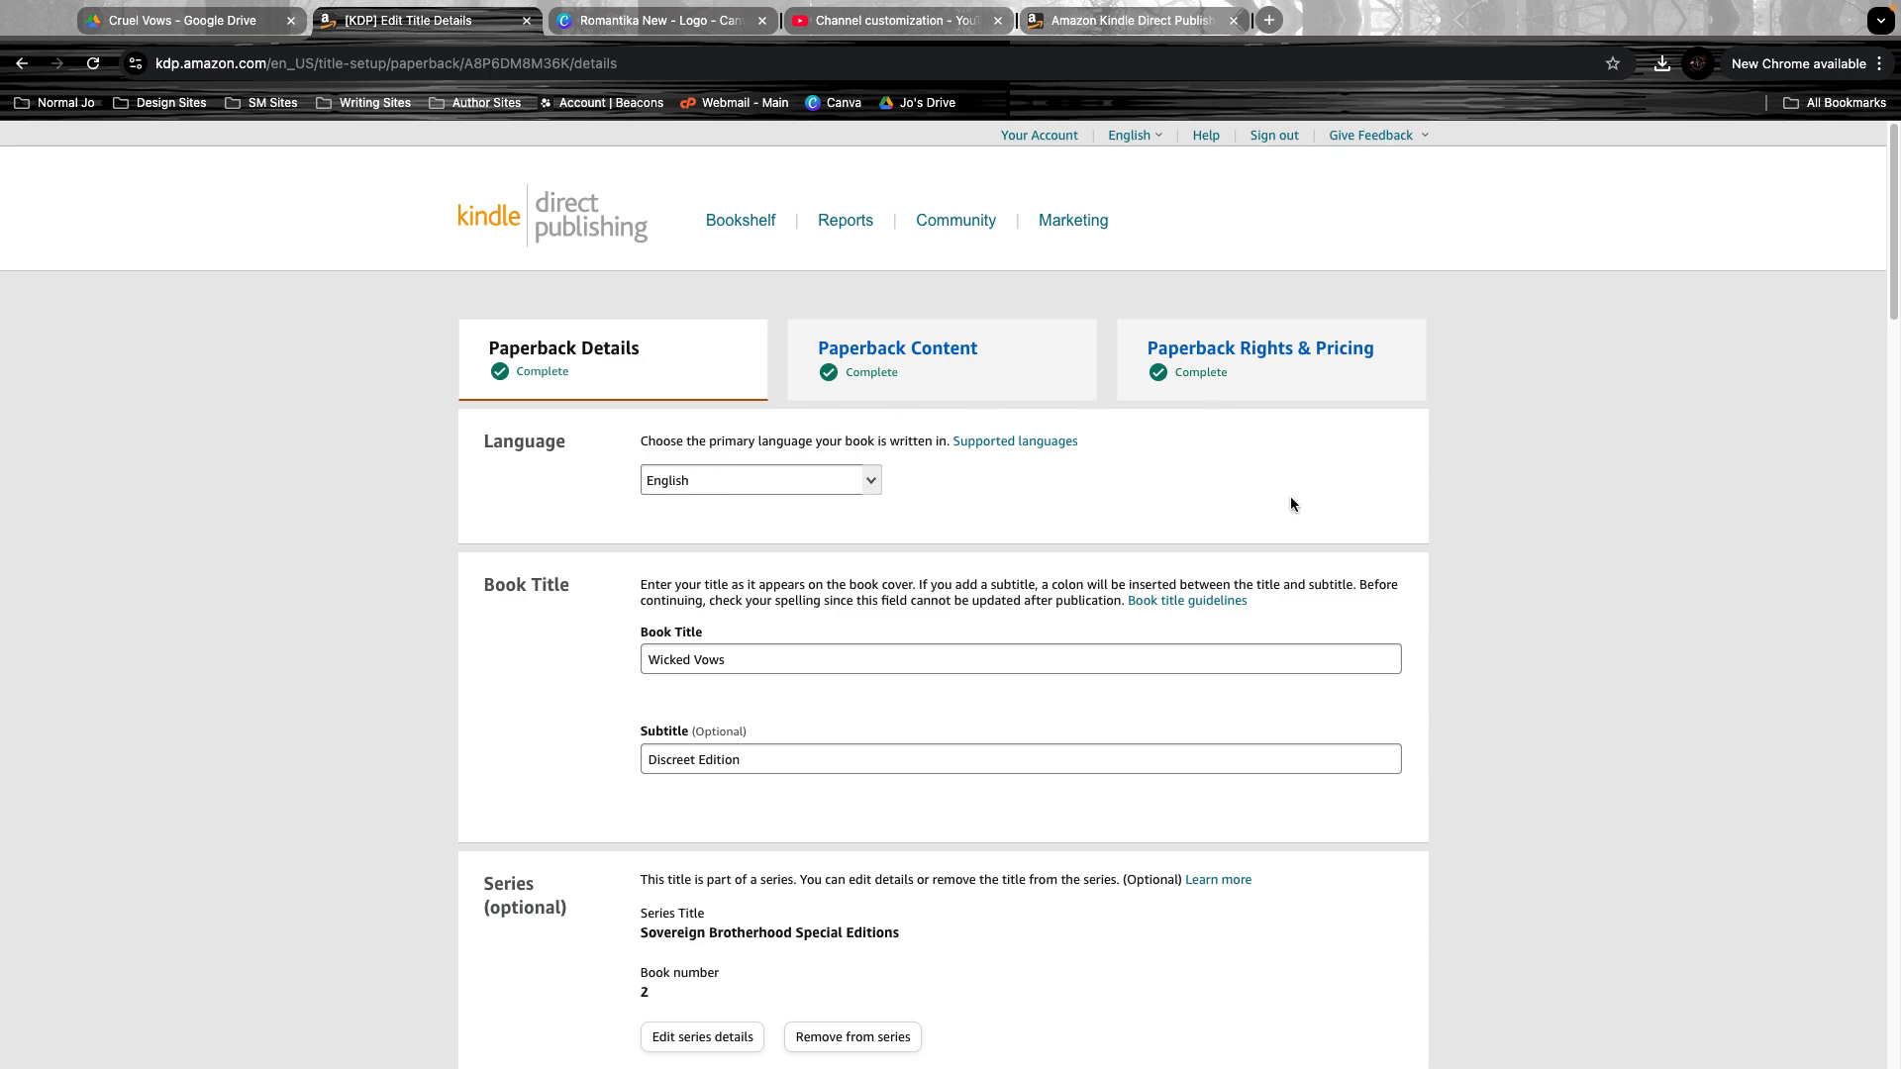
pyautogui.scroll(-3, 1285, 950)
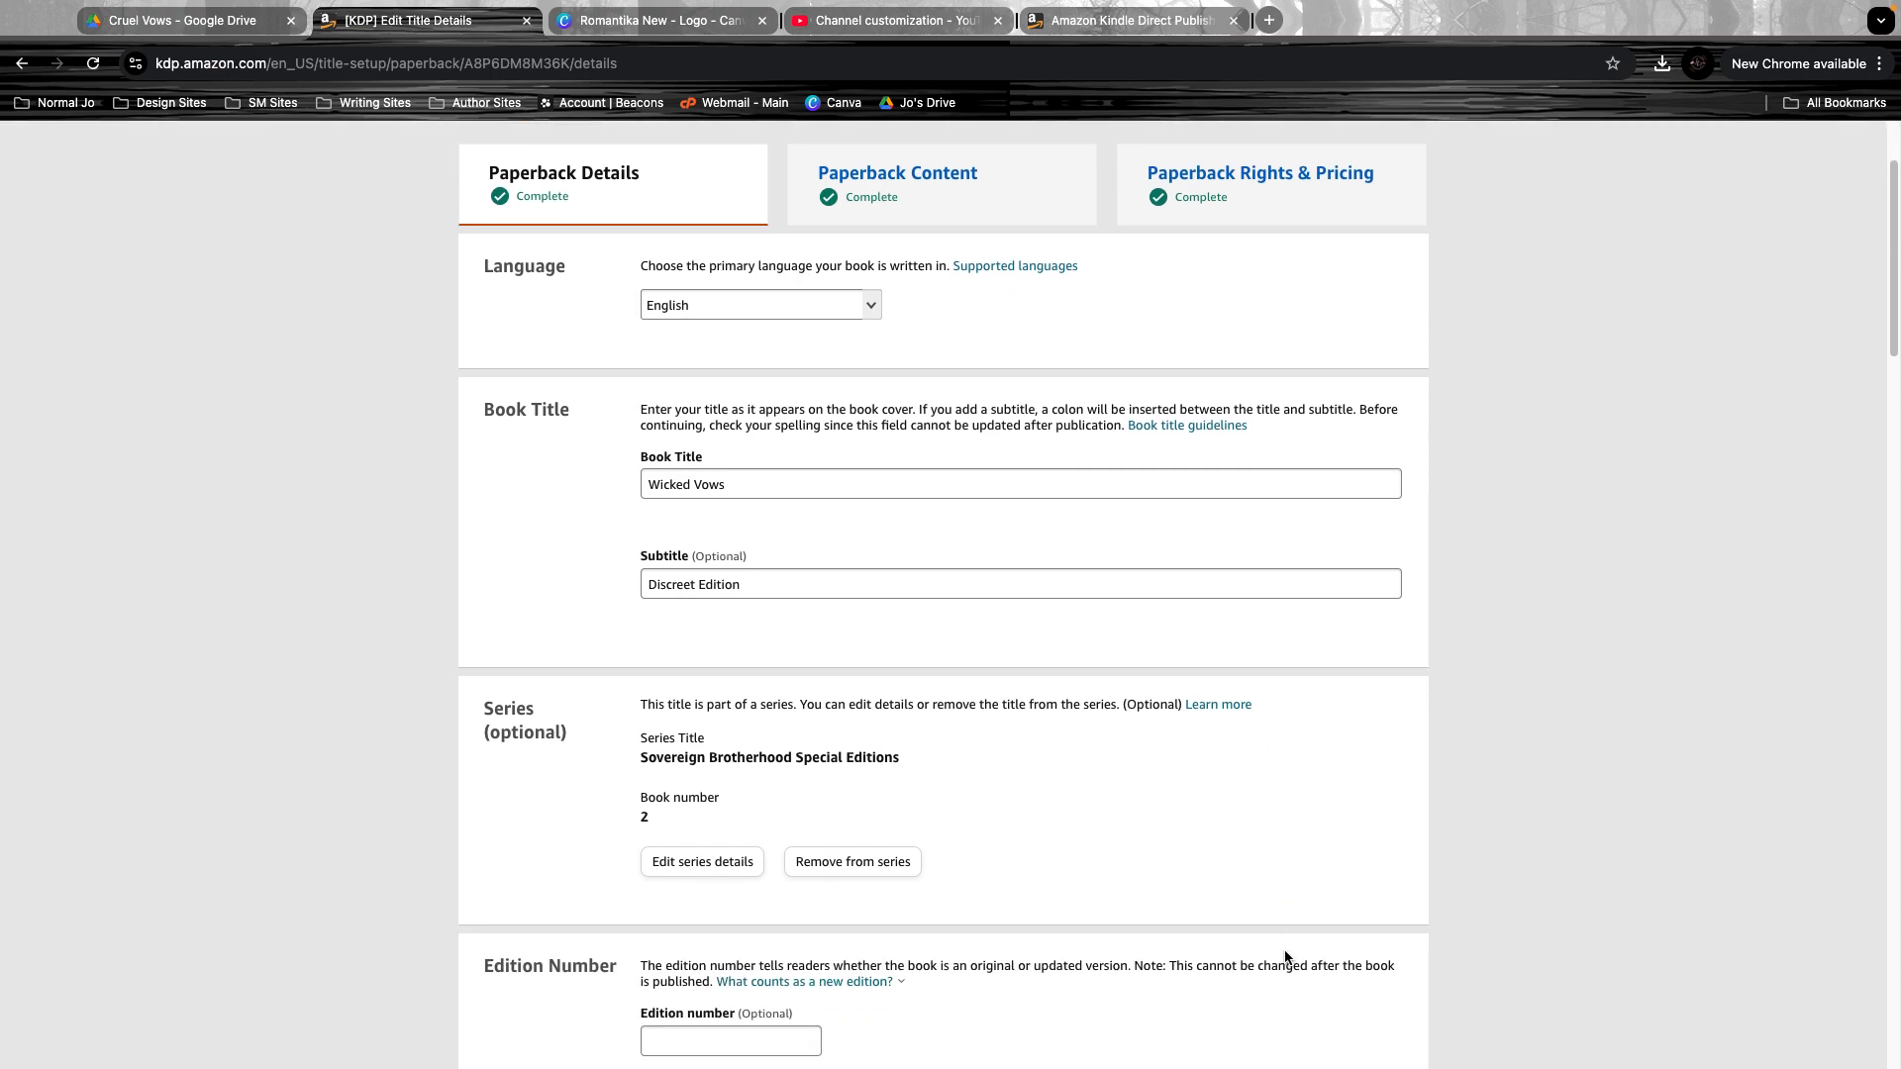
pyautogui.scroll(-1, 1285, 953)
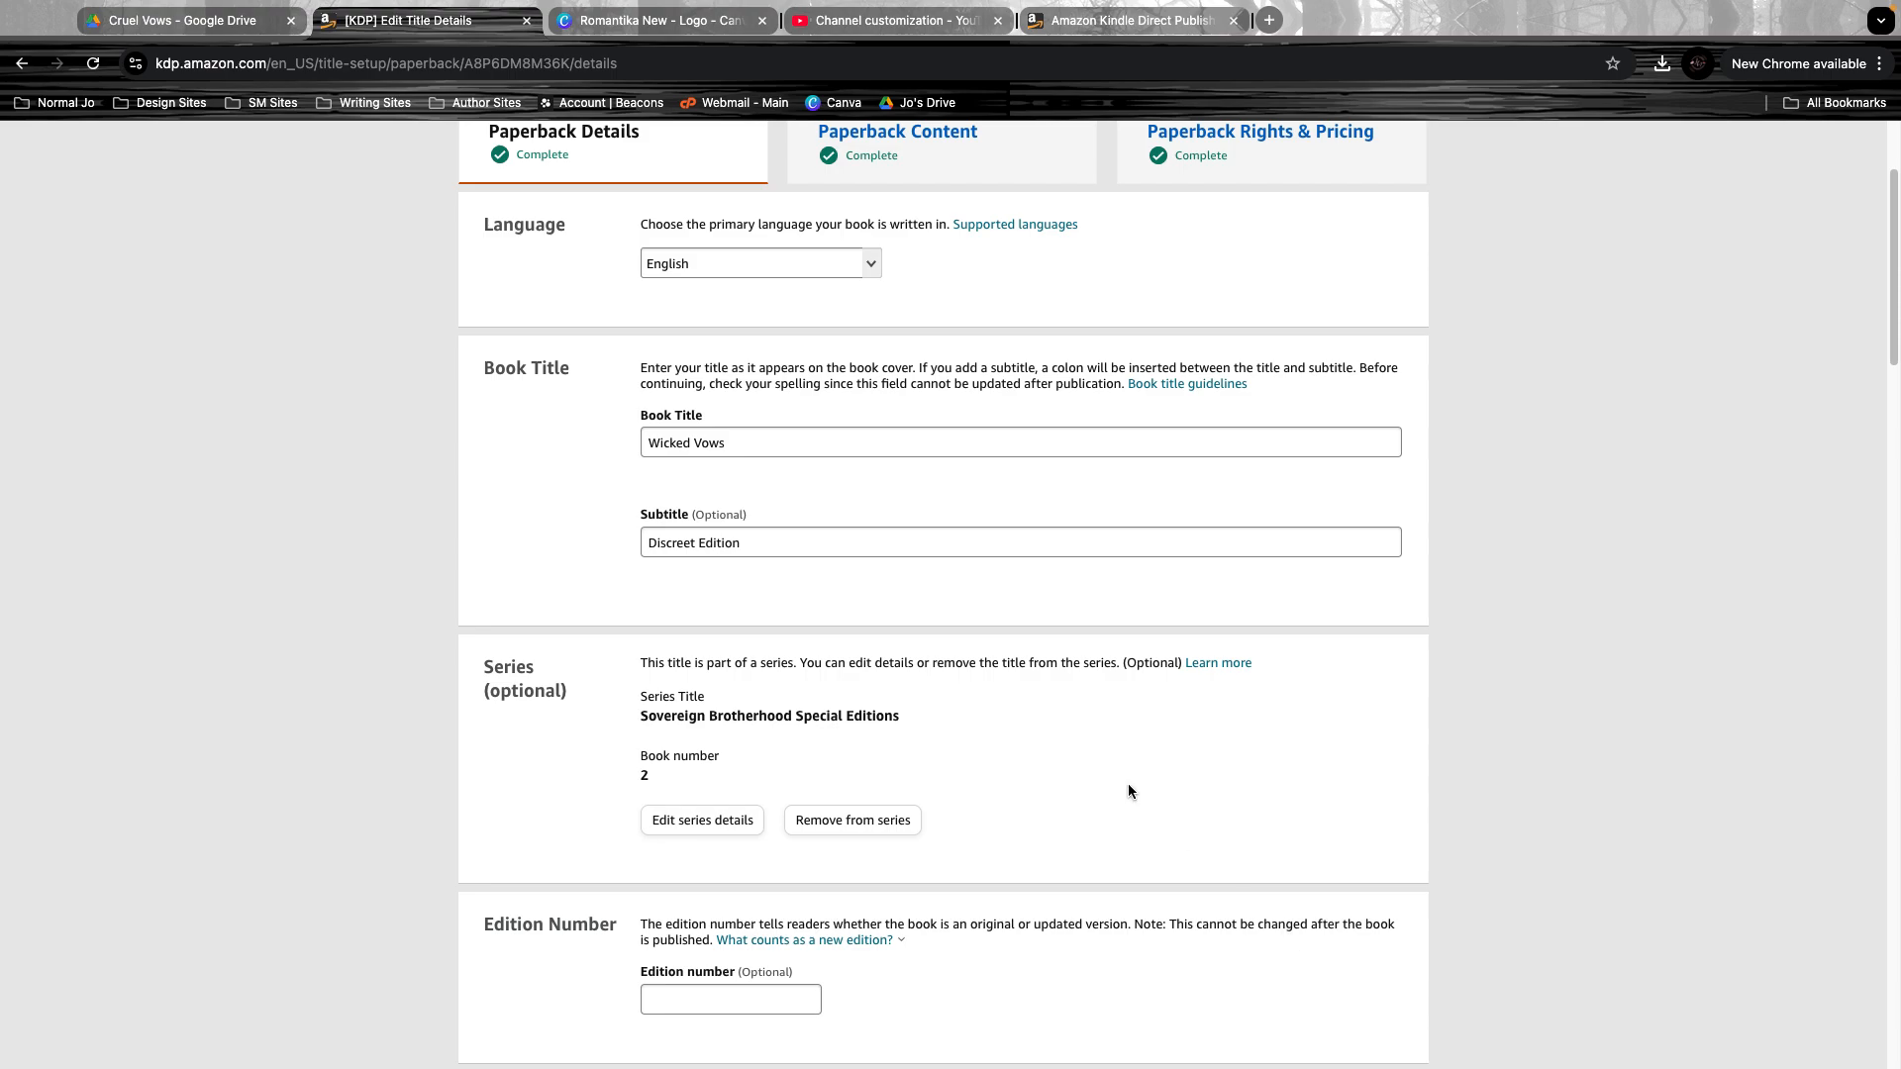
# - Return to the Bookshelf and examine the listed books' titles, subtitles, series and formats
pyautogui.click(1128, 20)
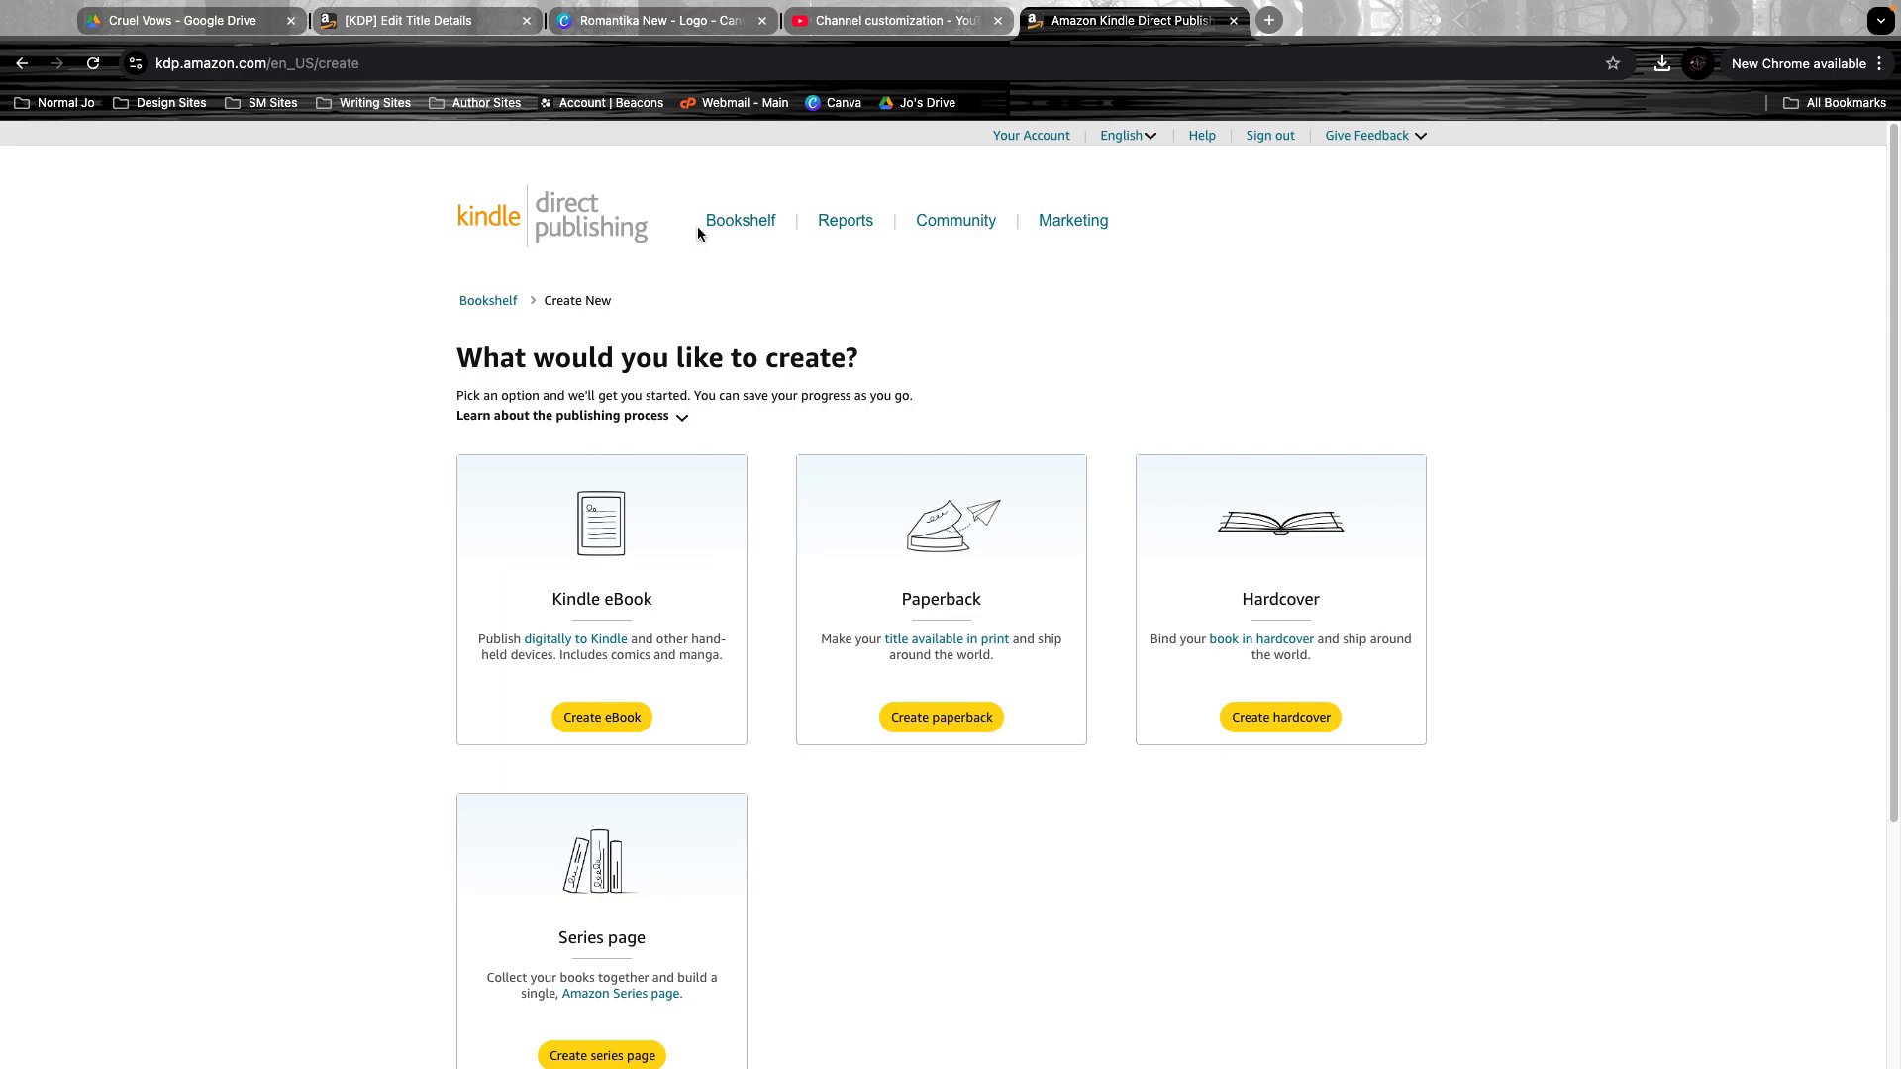
pyautogui.click(764, 221)
pyautogui.scroll(-10, 1442, 594)
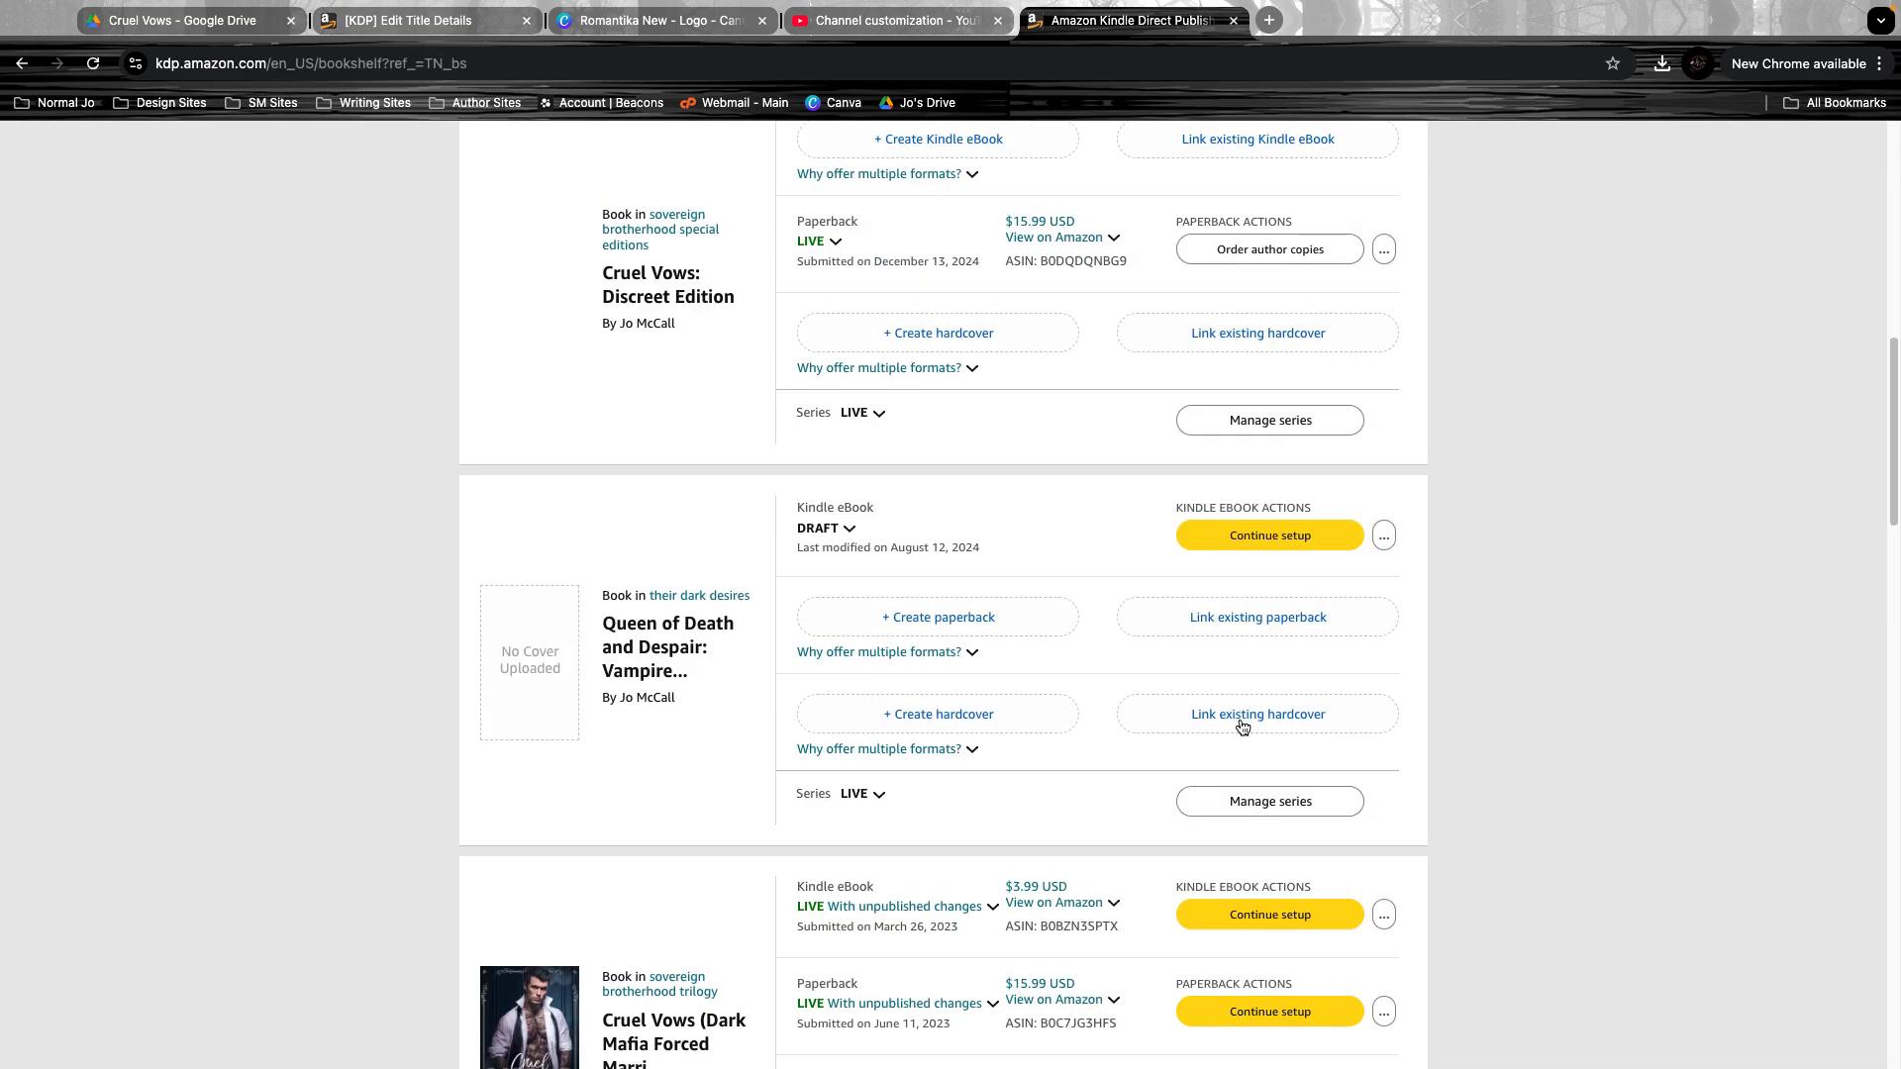
pyautogui.scroll(-4, 1242, 727)
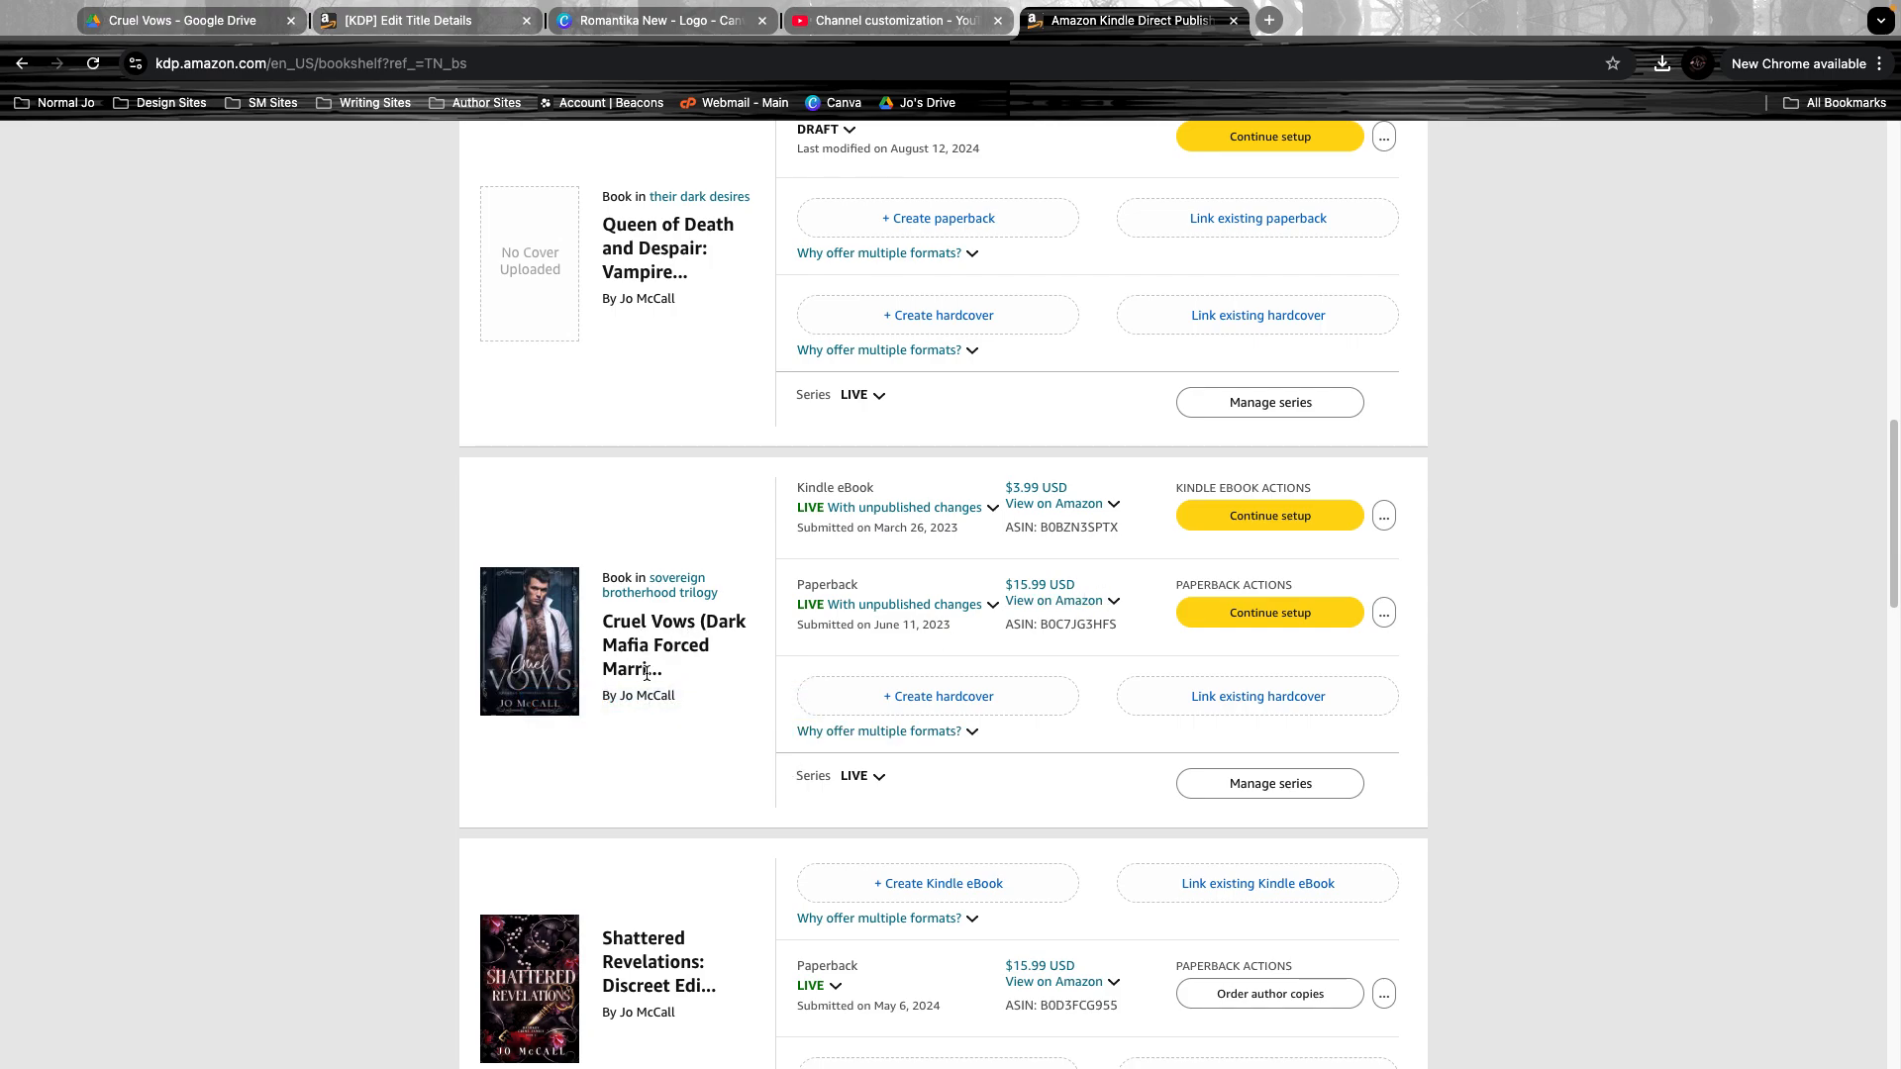
pyautogui.scroll(-1, 660, 696)
pyautogui.scroll(-14, 664, 697)
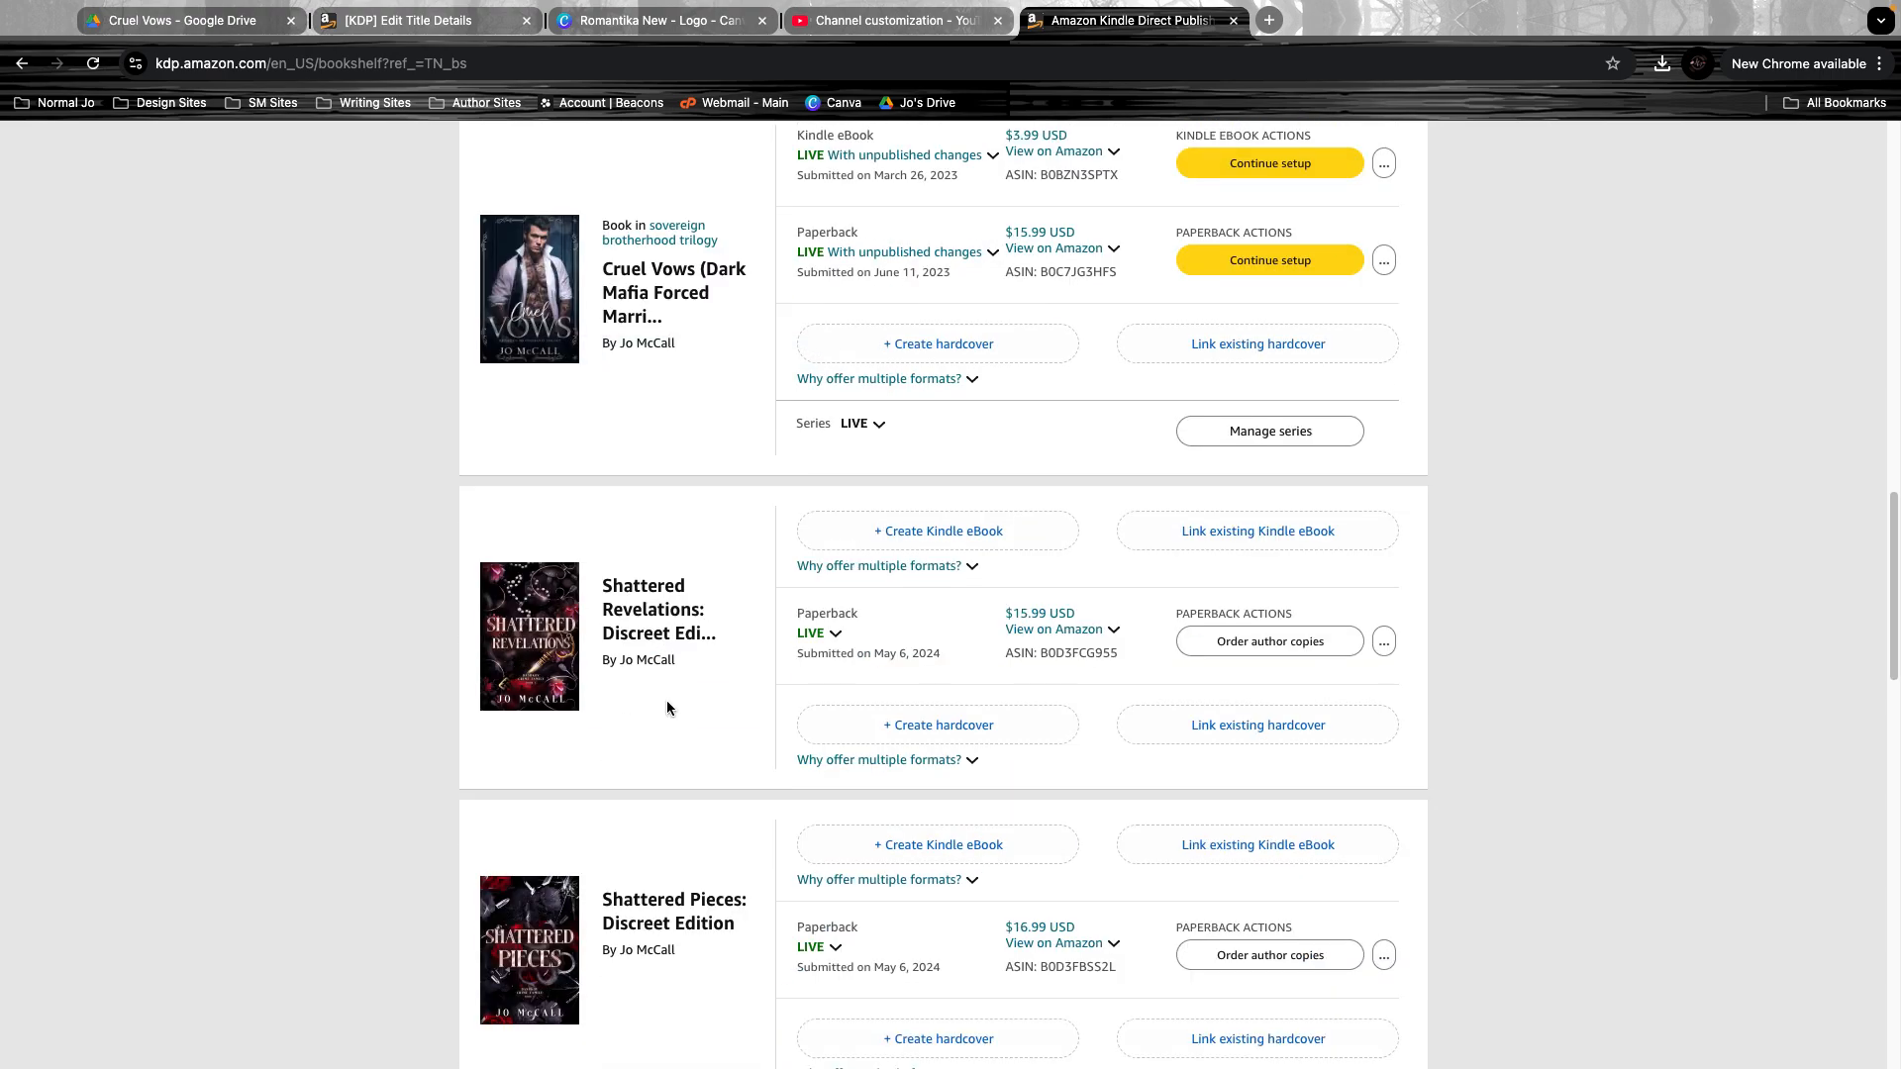
pyautogui.scroll(-3, 671, 709)
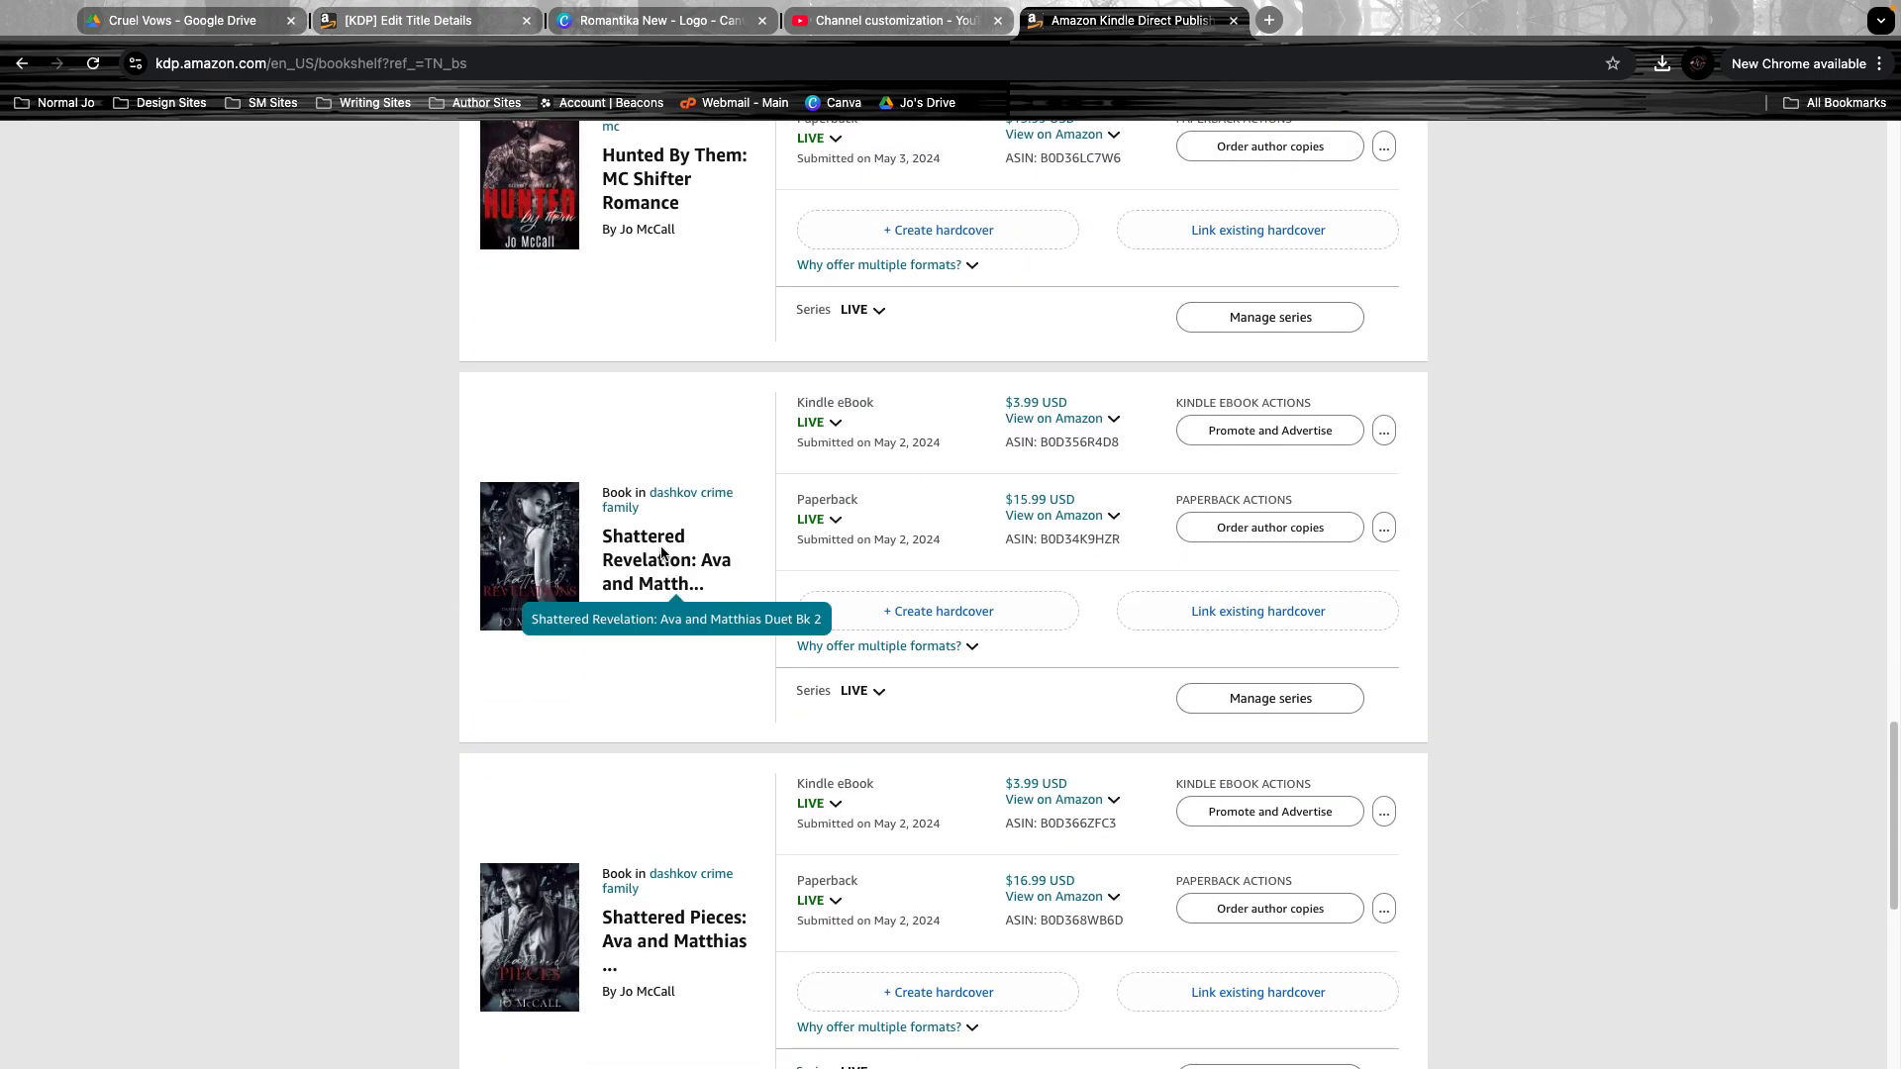
pyautogui.scroll(-12, 662, 552)
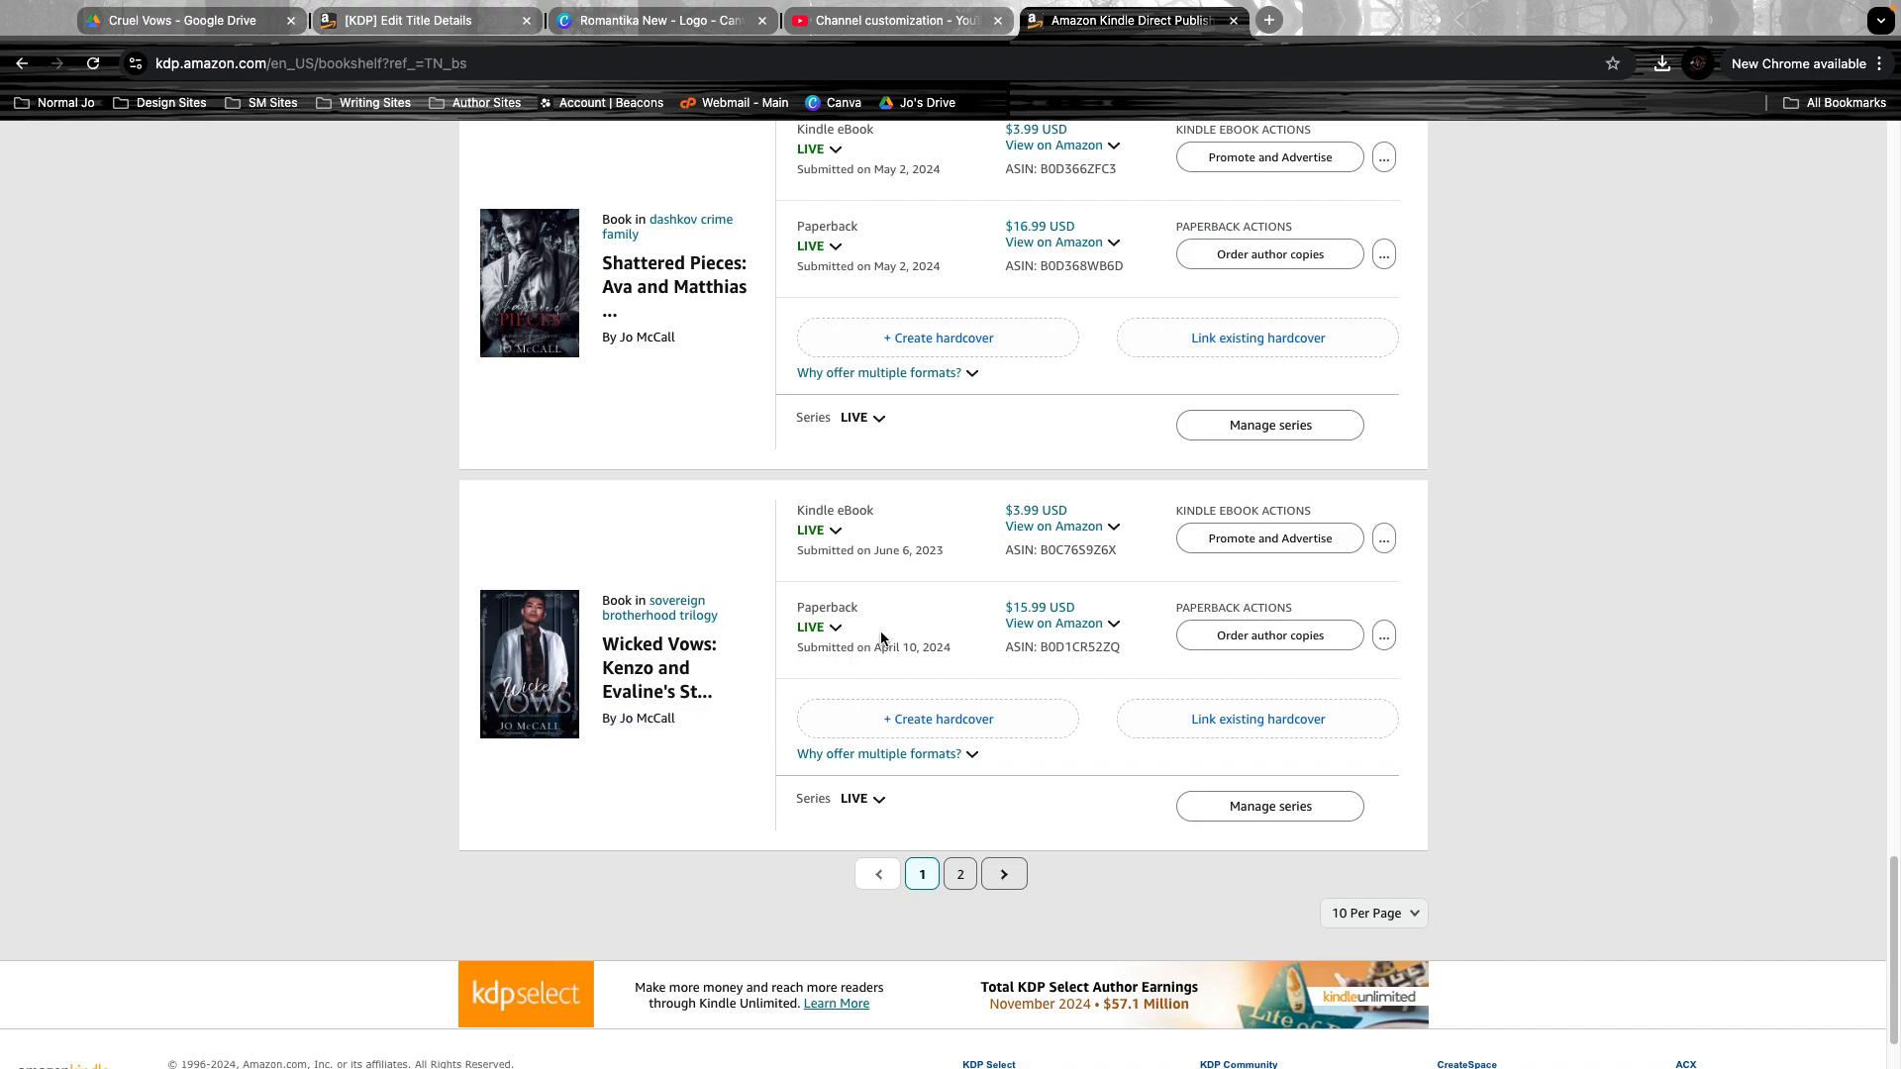
pyautogui.scroll(5, 879, 634)
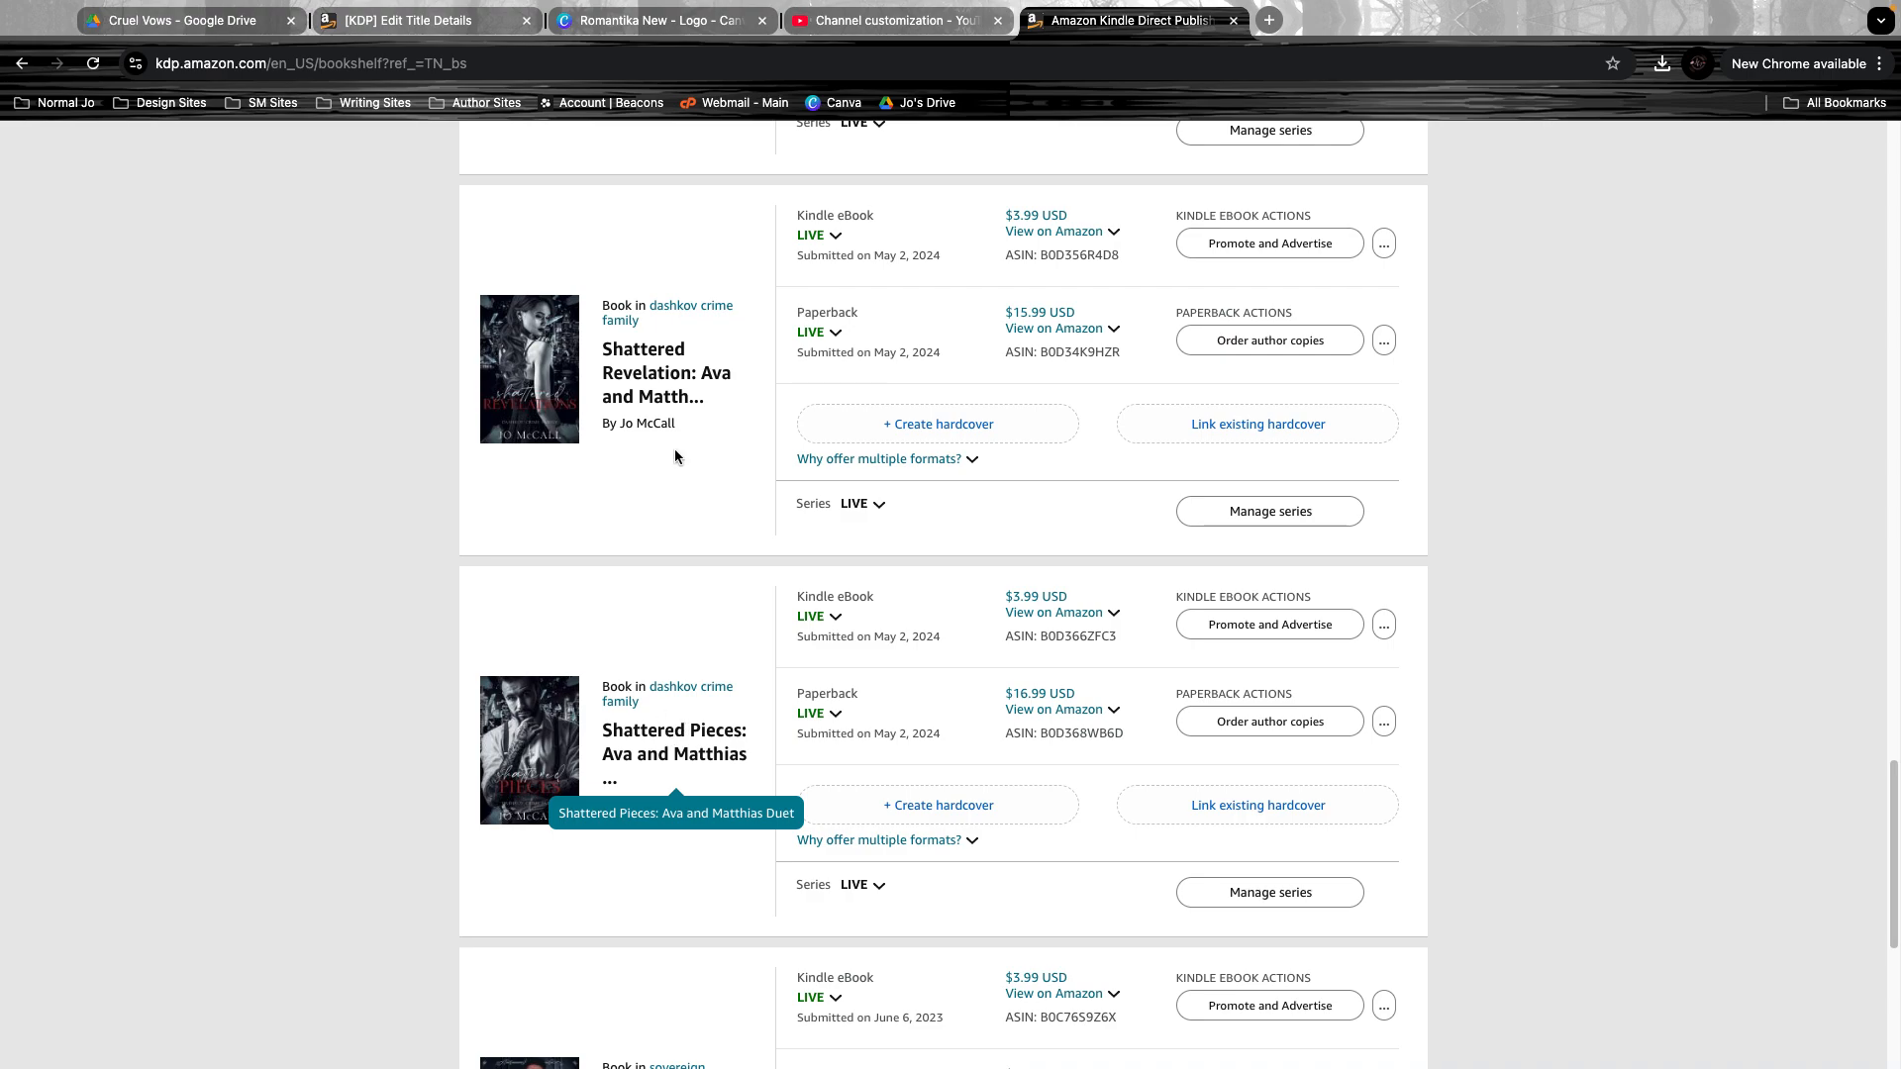
# - Go back to the Wicked Vows paperback details and examine the book title, subtitle and series sections
pyautogui.click(459, 25)
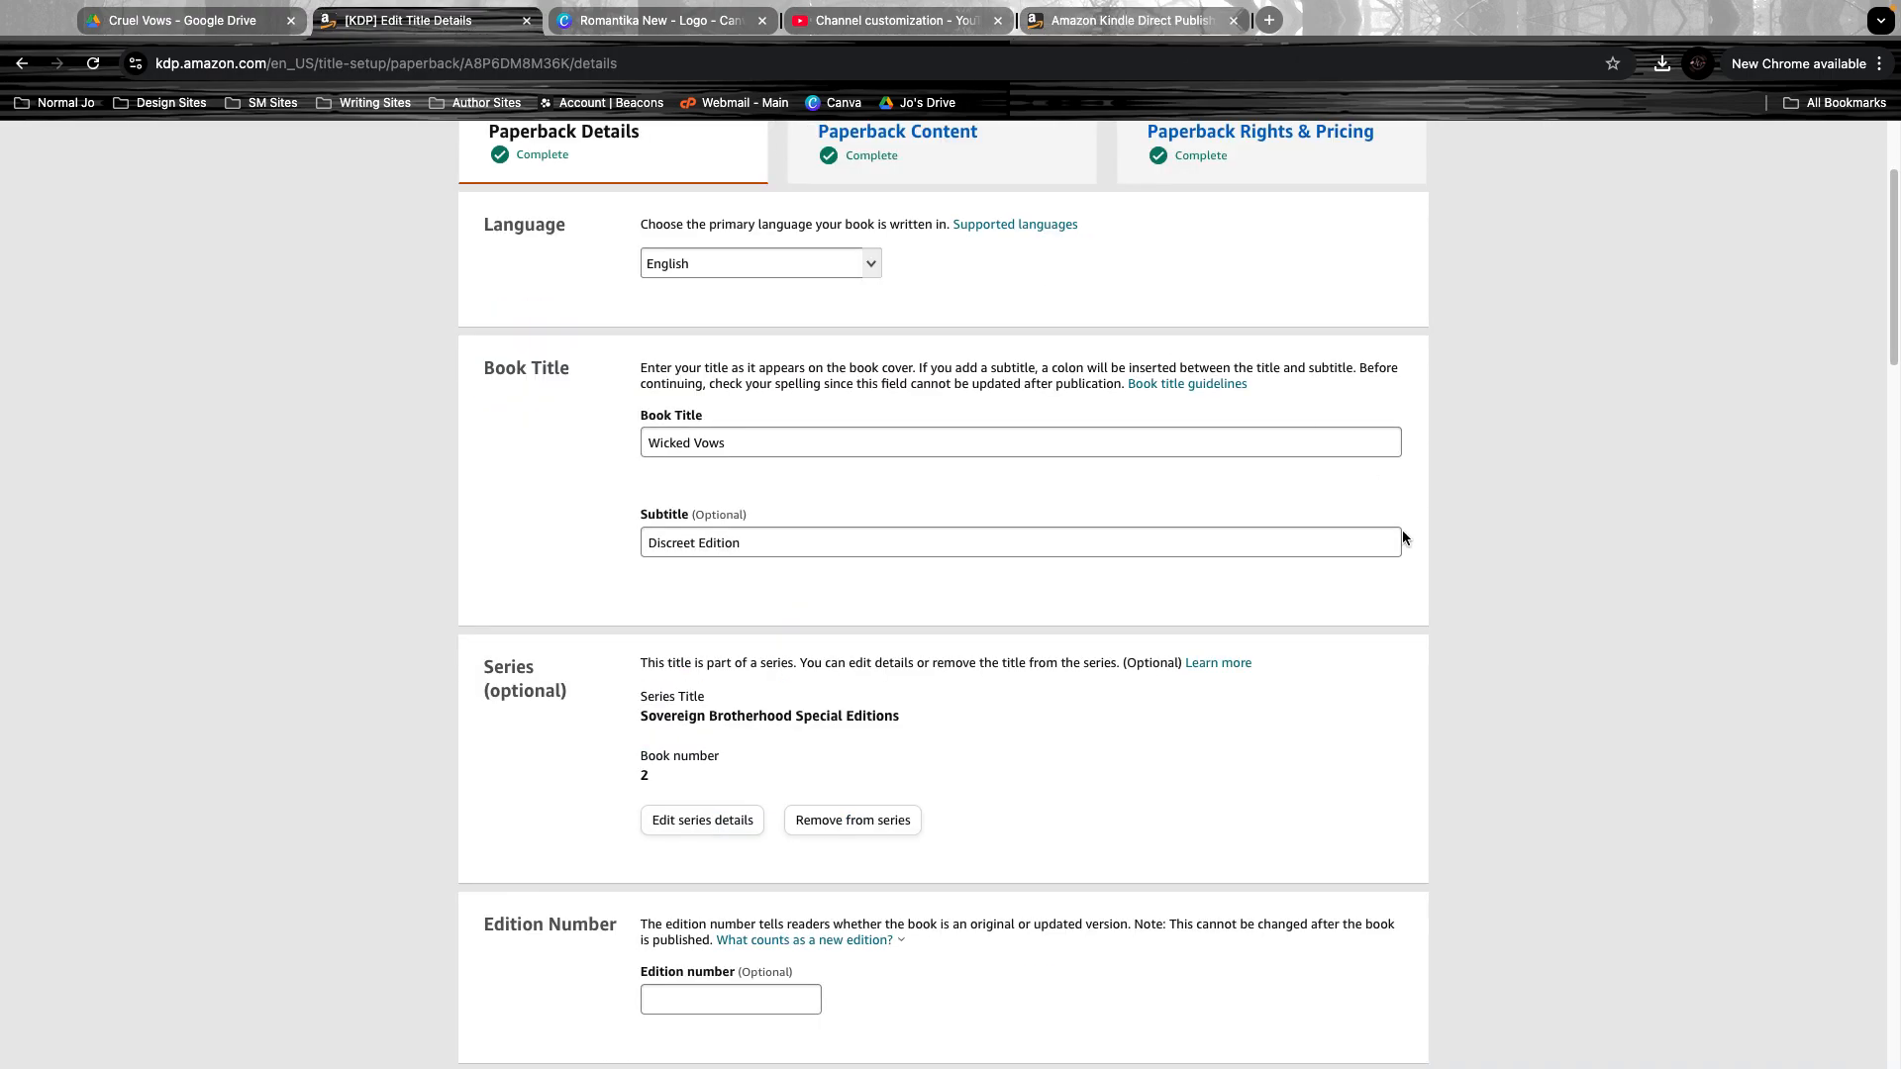
pyautogui.scroll(-1, 837, 651)
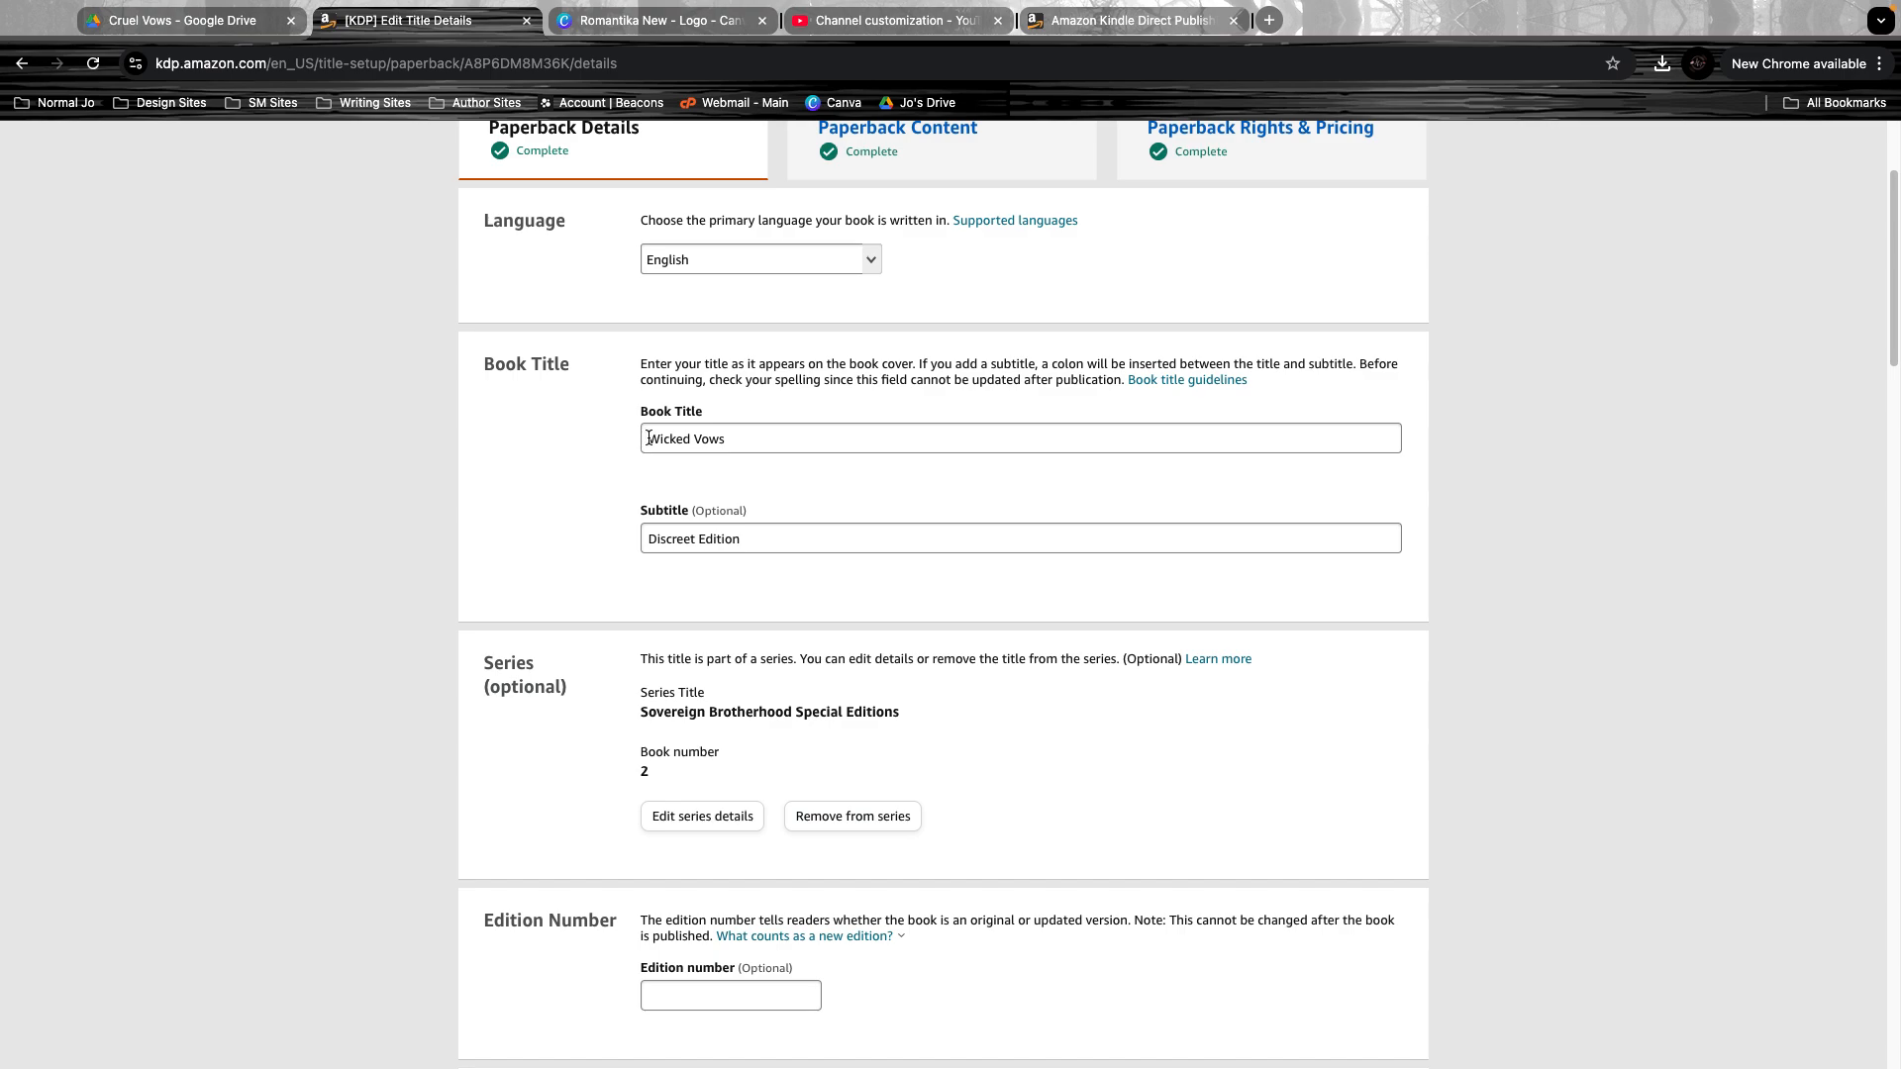
pyautogui.scroll(-1, 1078, 751)
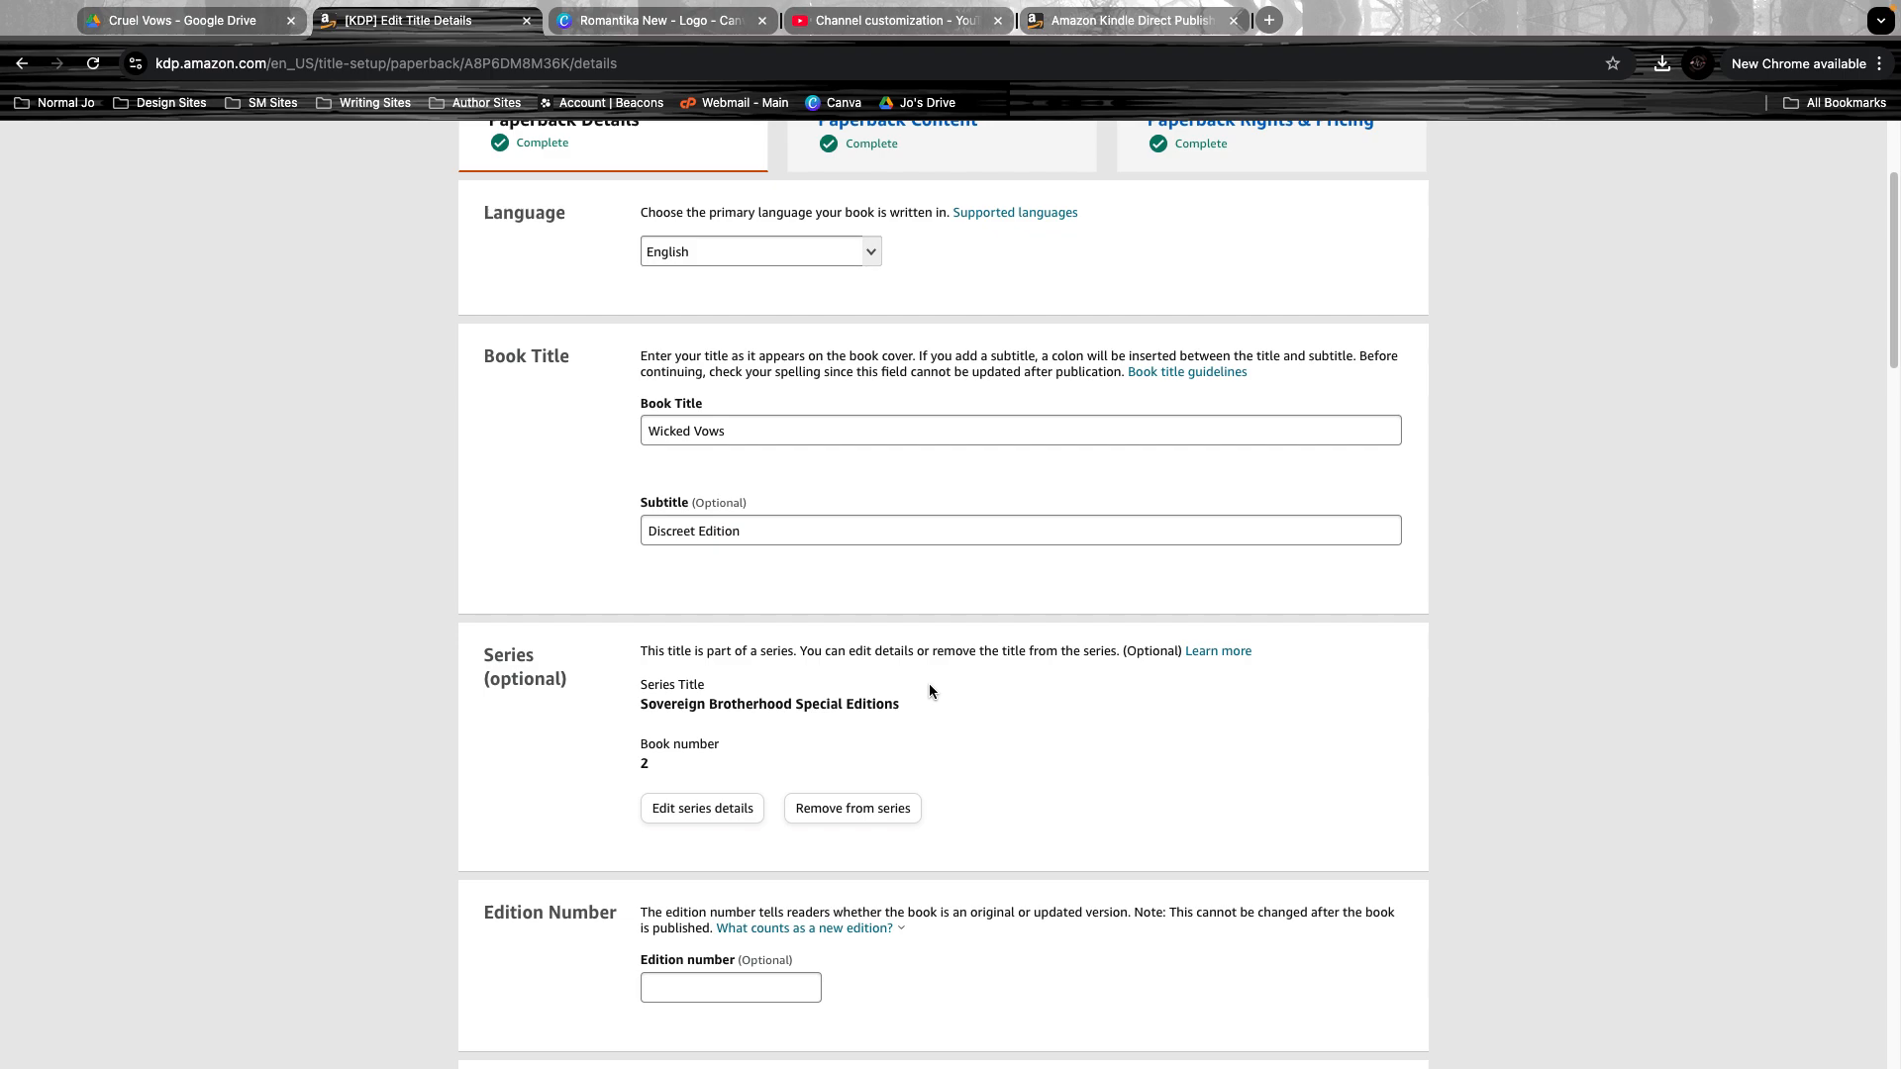
pyautogui.scroll(-2, 1199, 812)
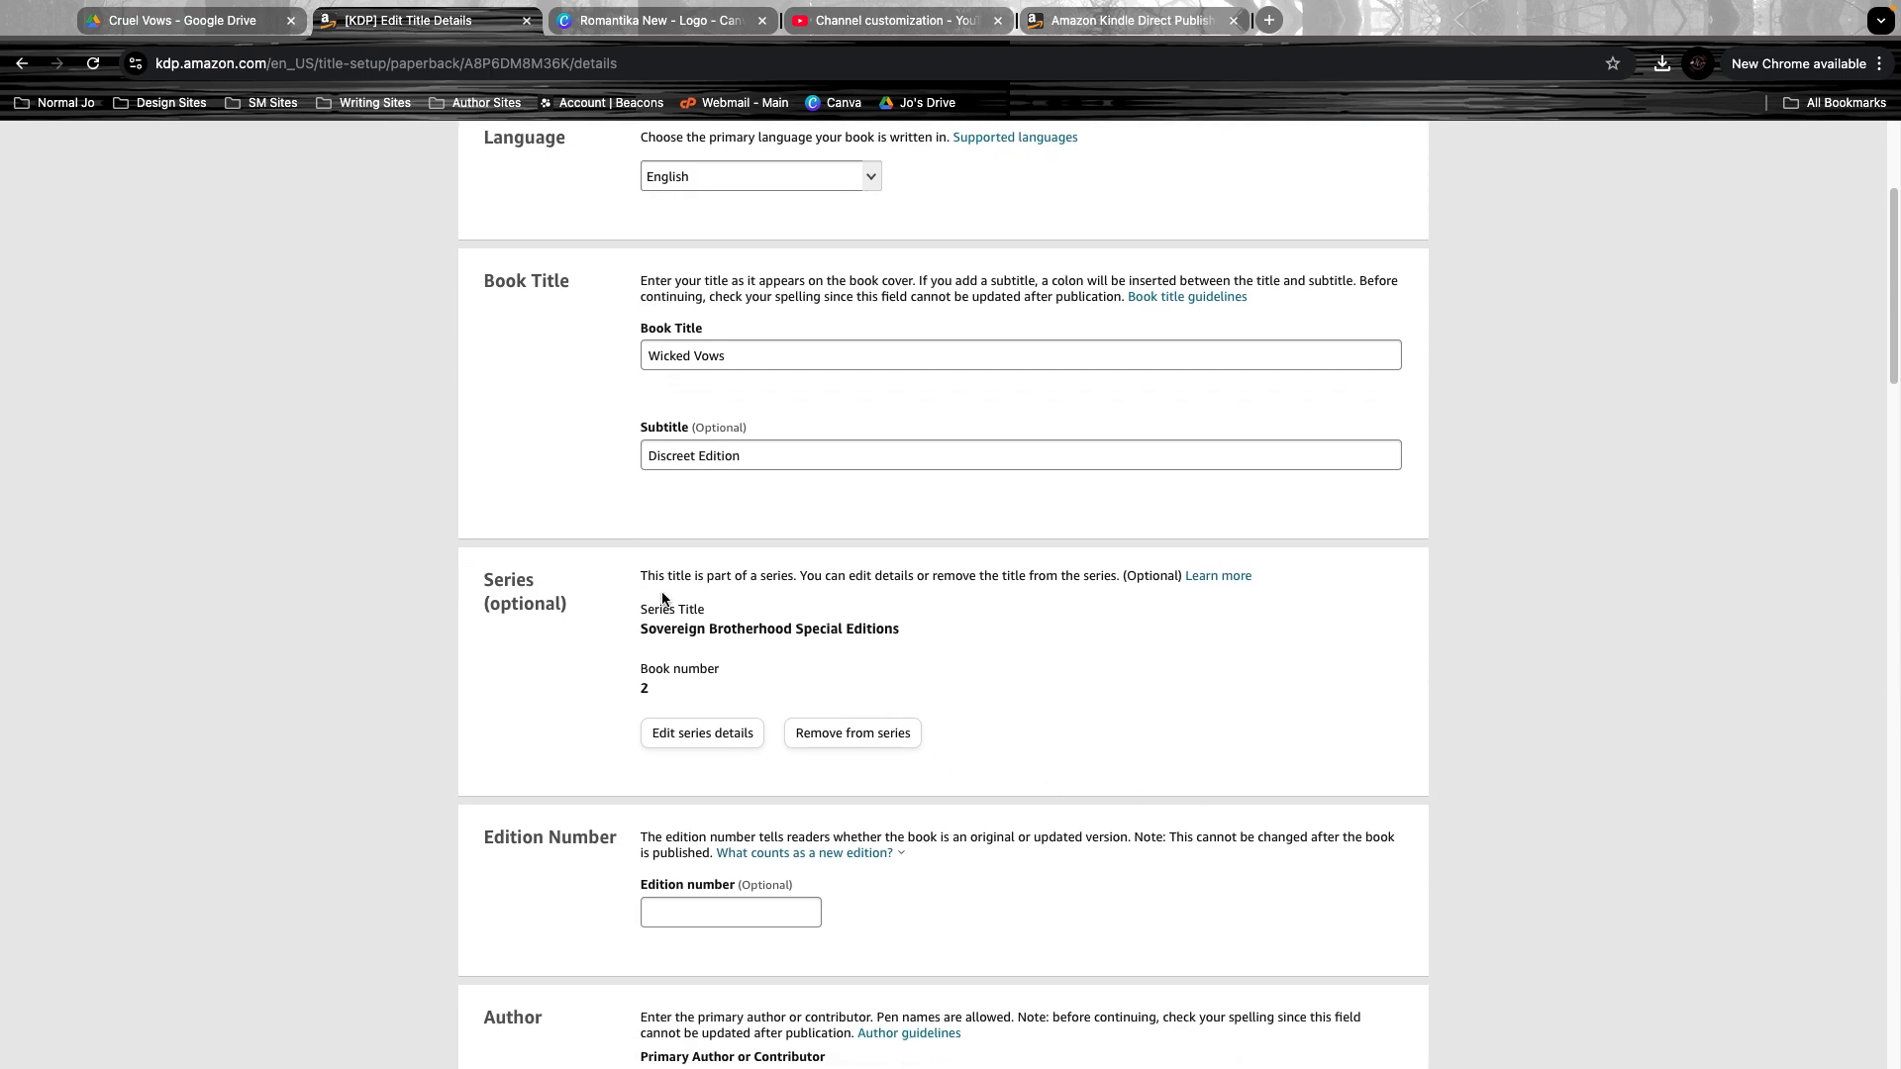
pyautogui.scroll(-1, 1190, 683)
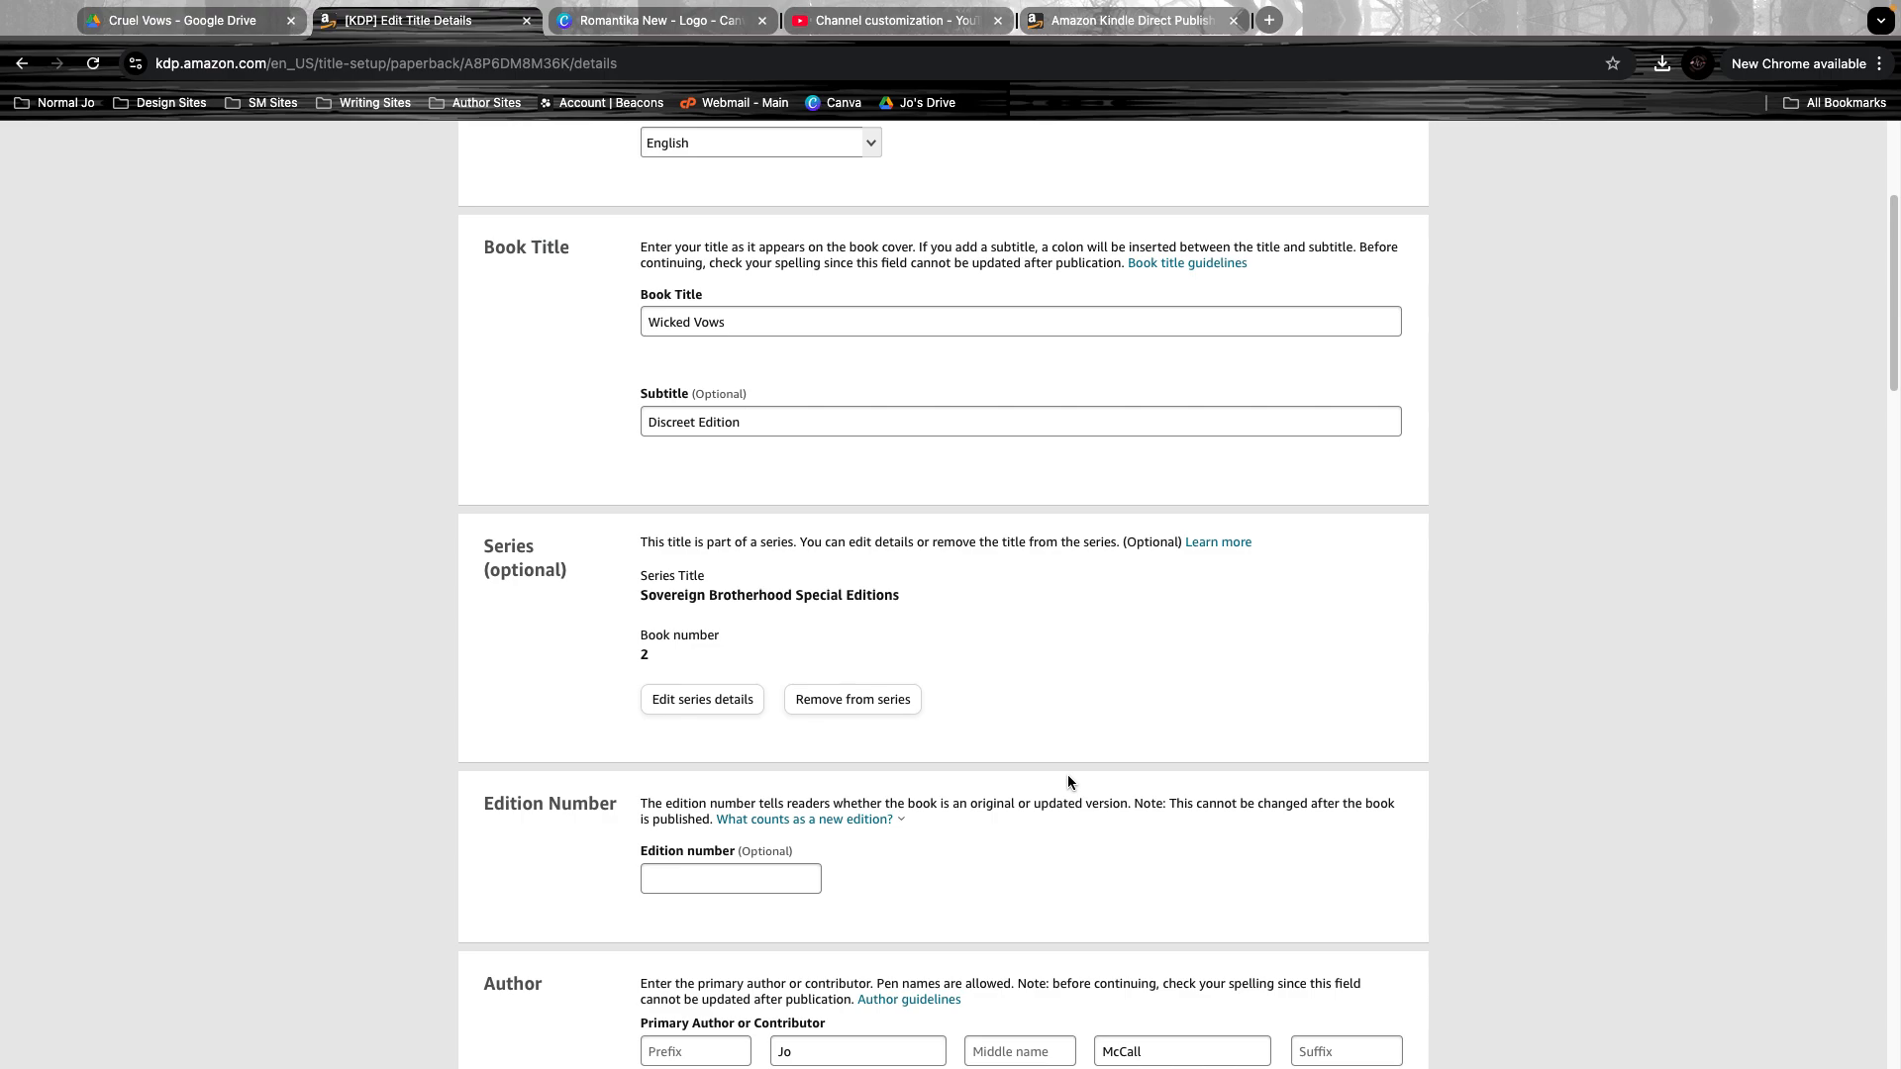
# - Examine the edition number, author and contributors sections of the paperback details, continuing to the description
pyautogui.scroll(-5, 1198, 899)
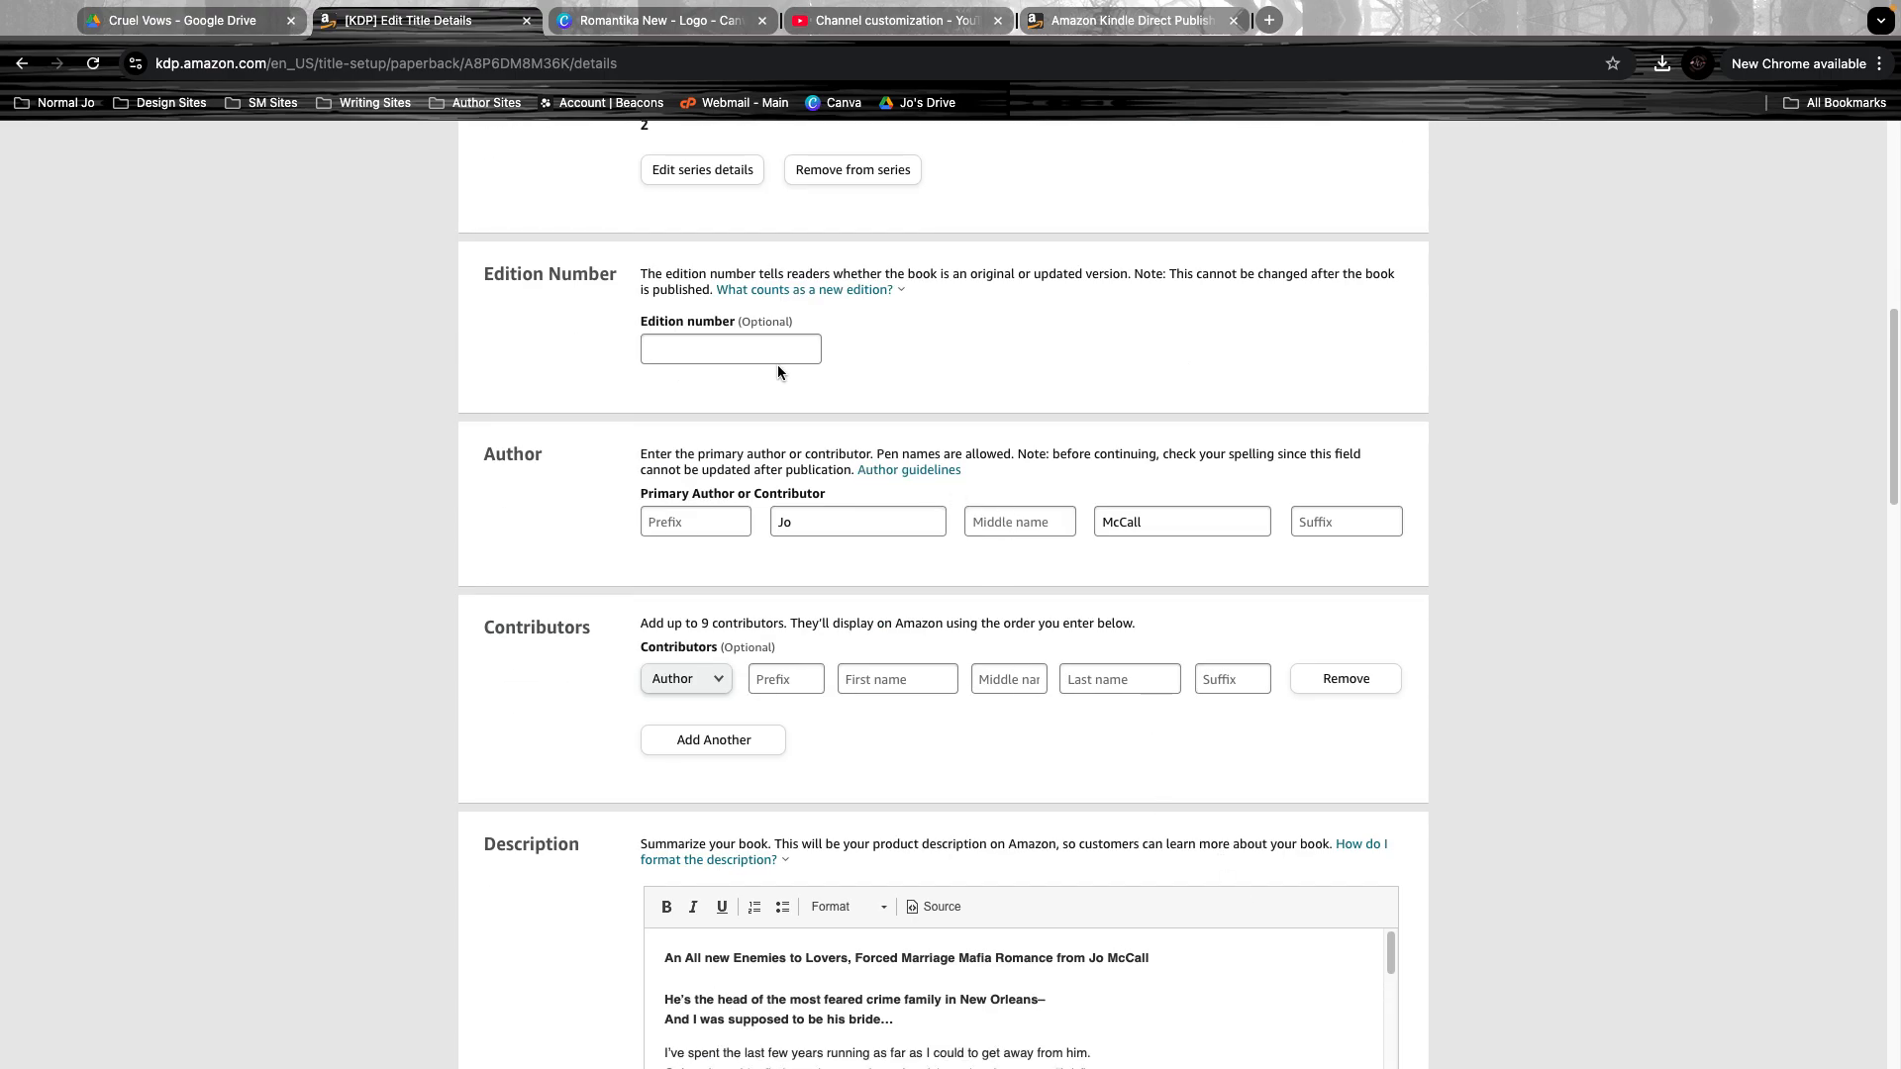
pyautogui.scroll(-2, 859, 793)
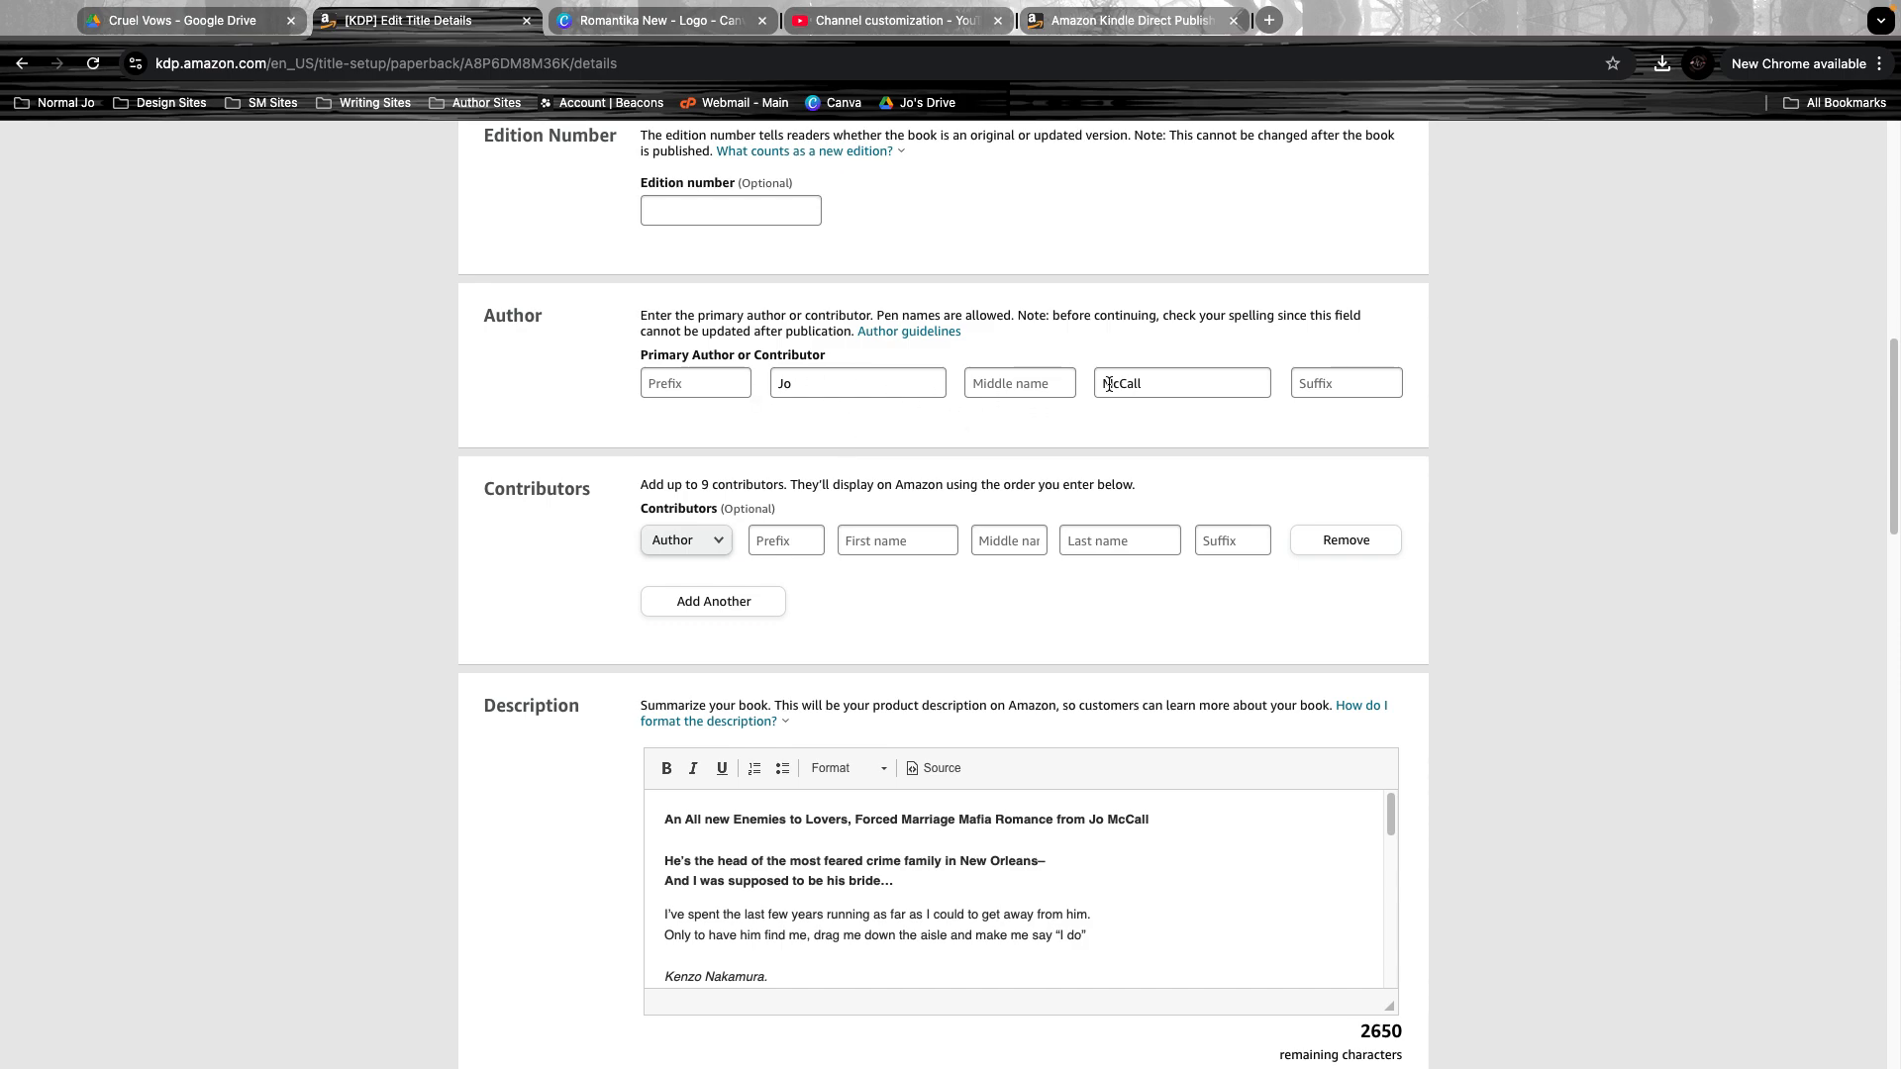
pyautogui.scroll(-1, 1141, 864)
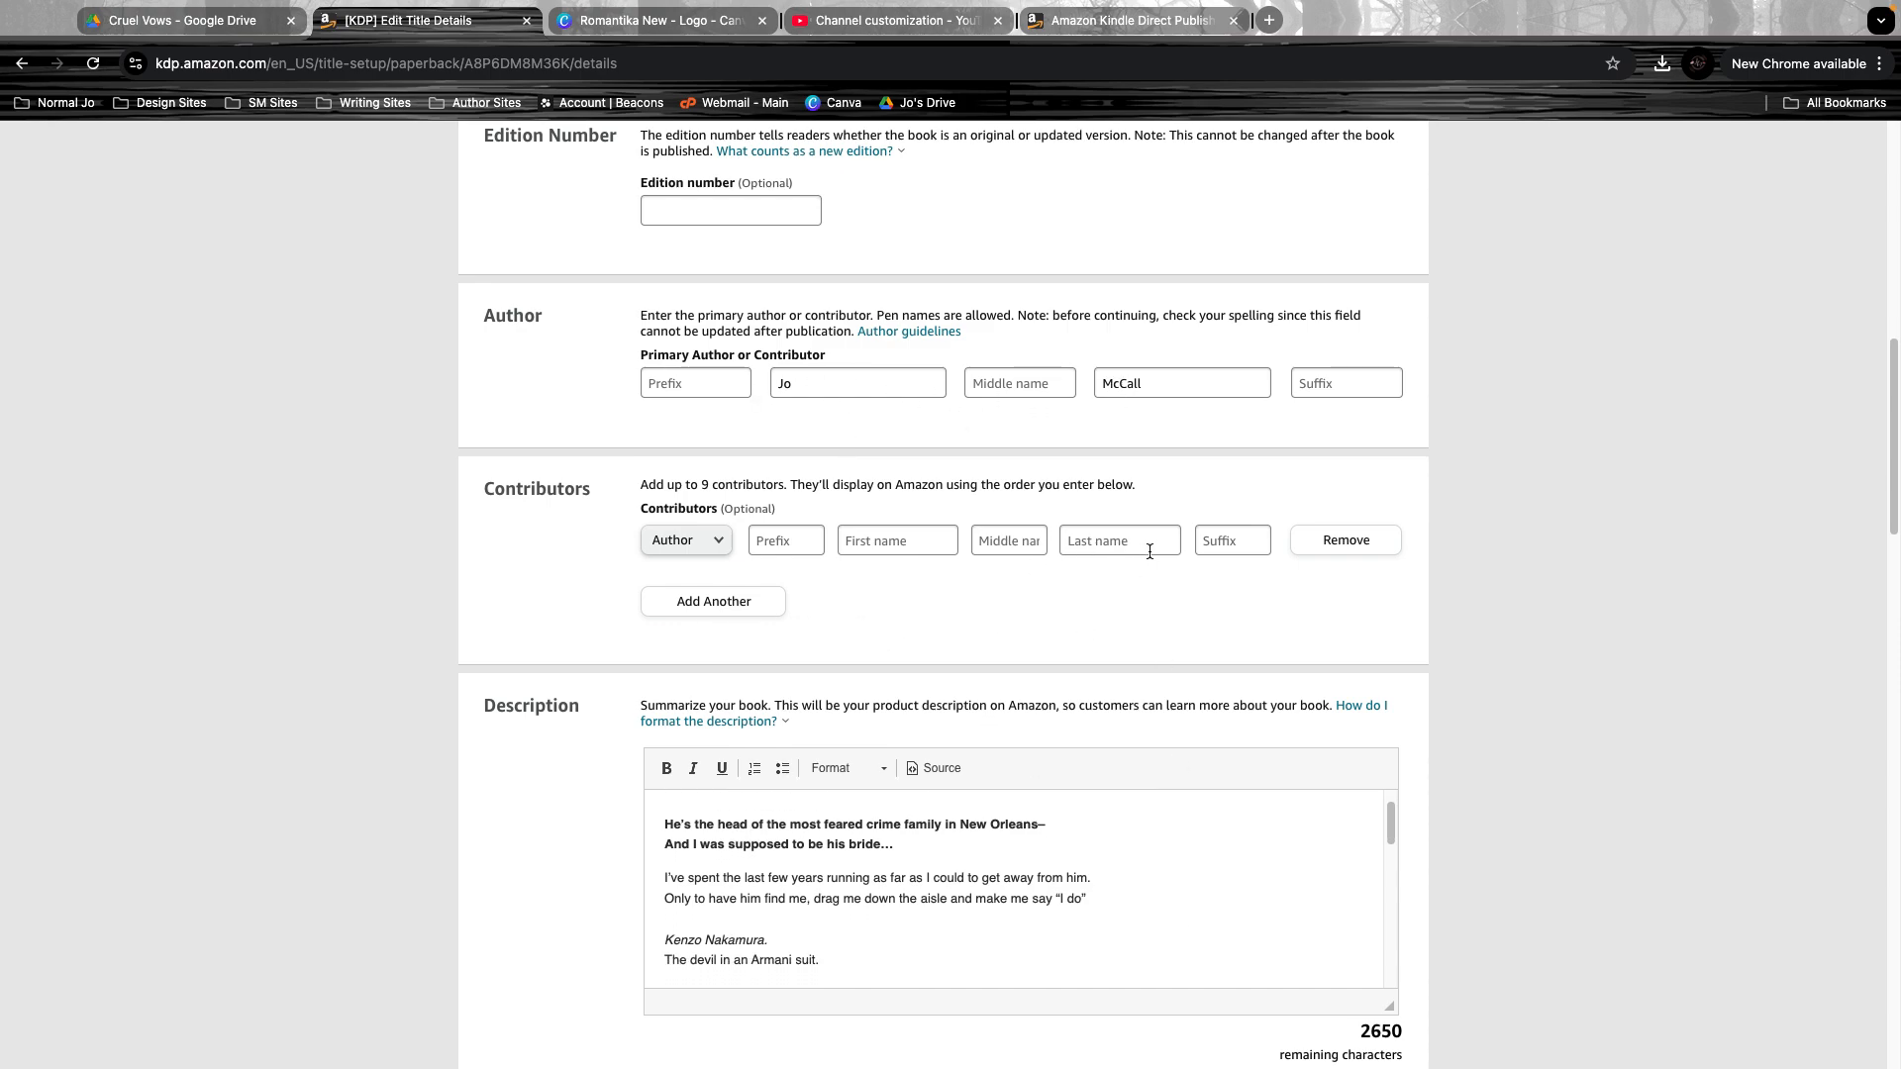
pyautogui.scroll(-1, 1531, 800)
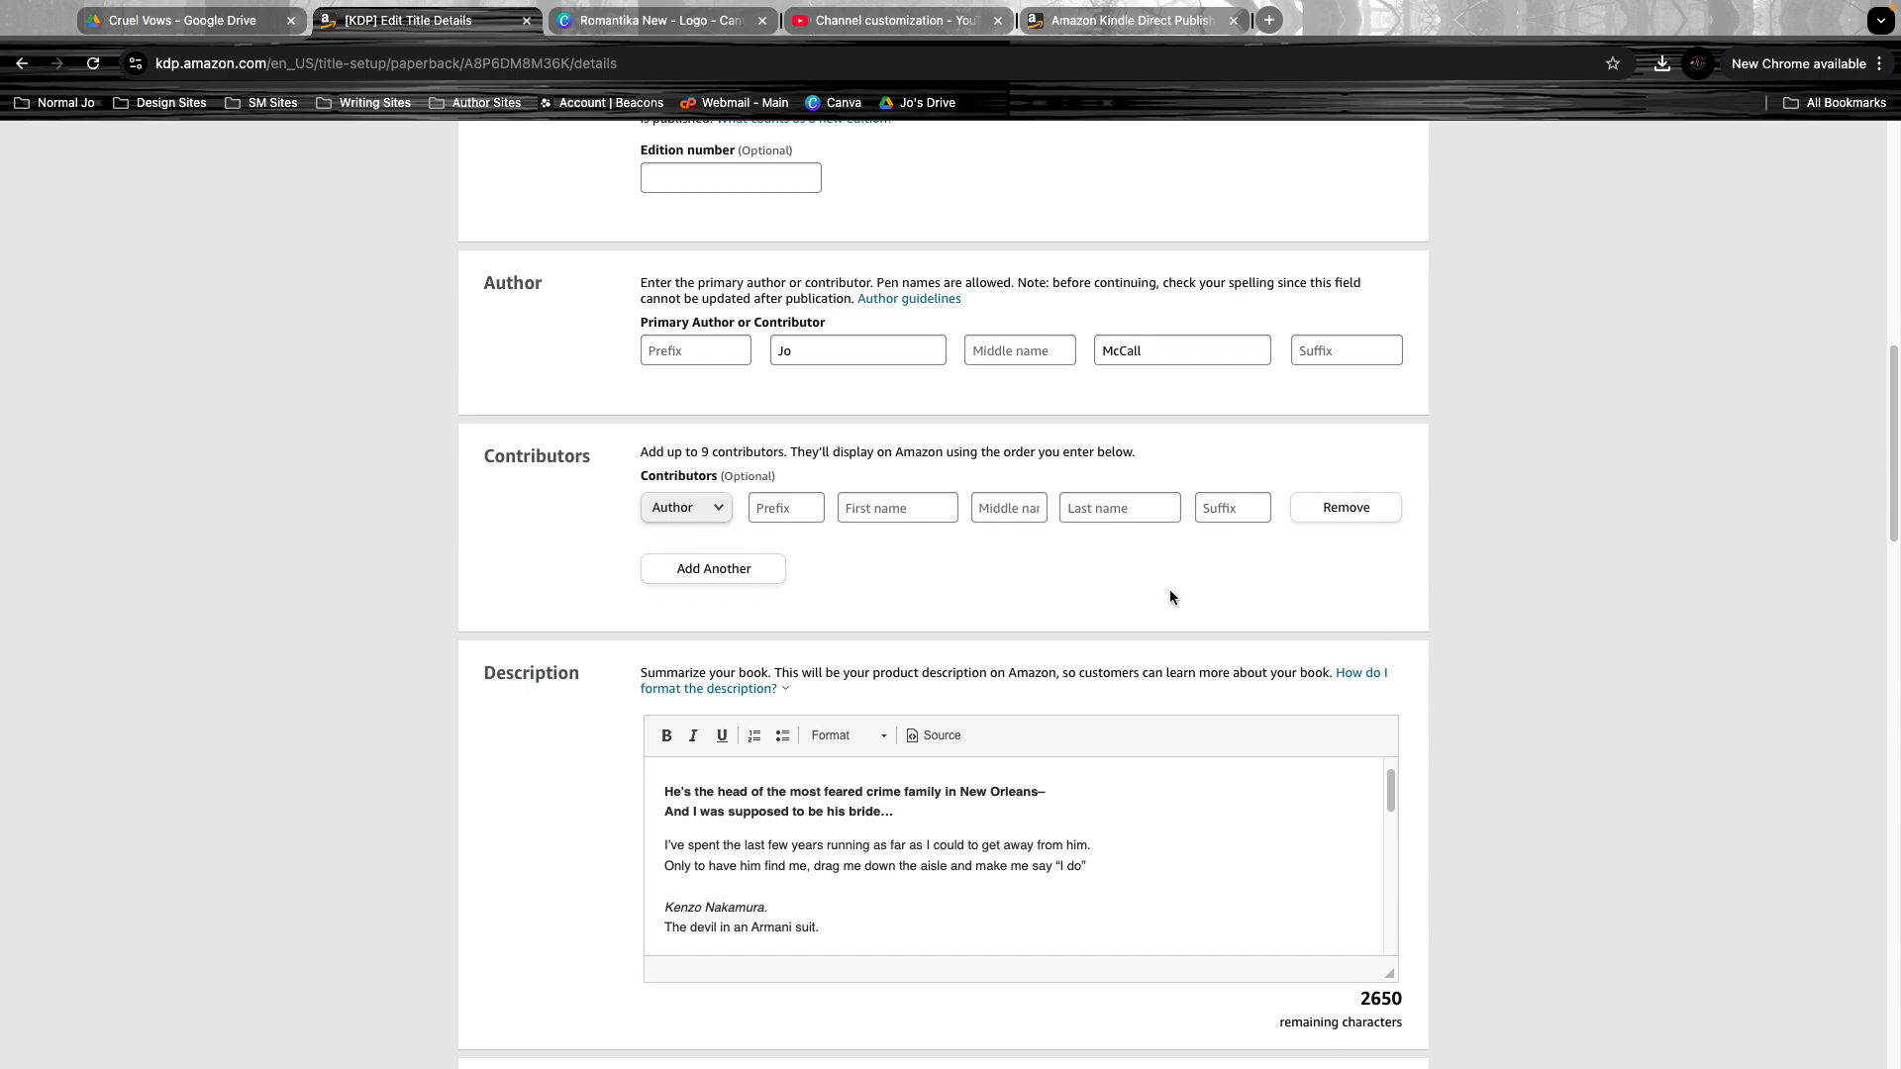
pyautogui.scroll(-1, 1170, 595)
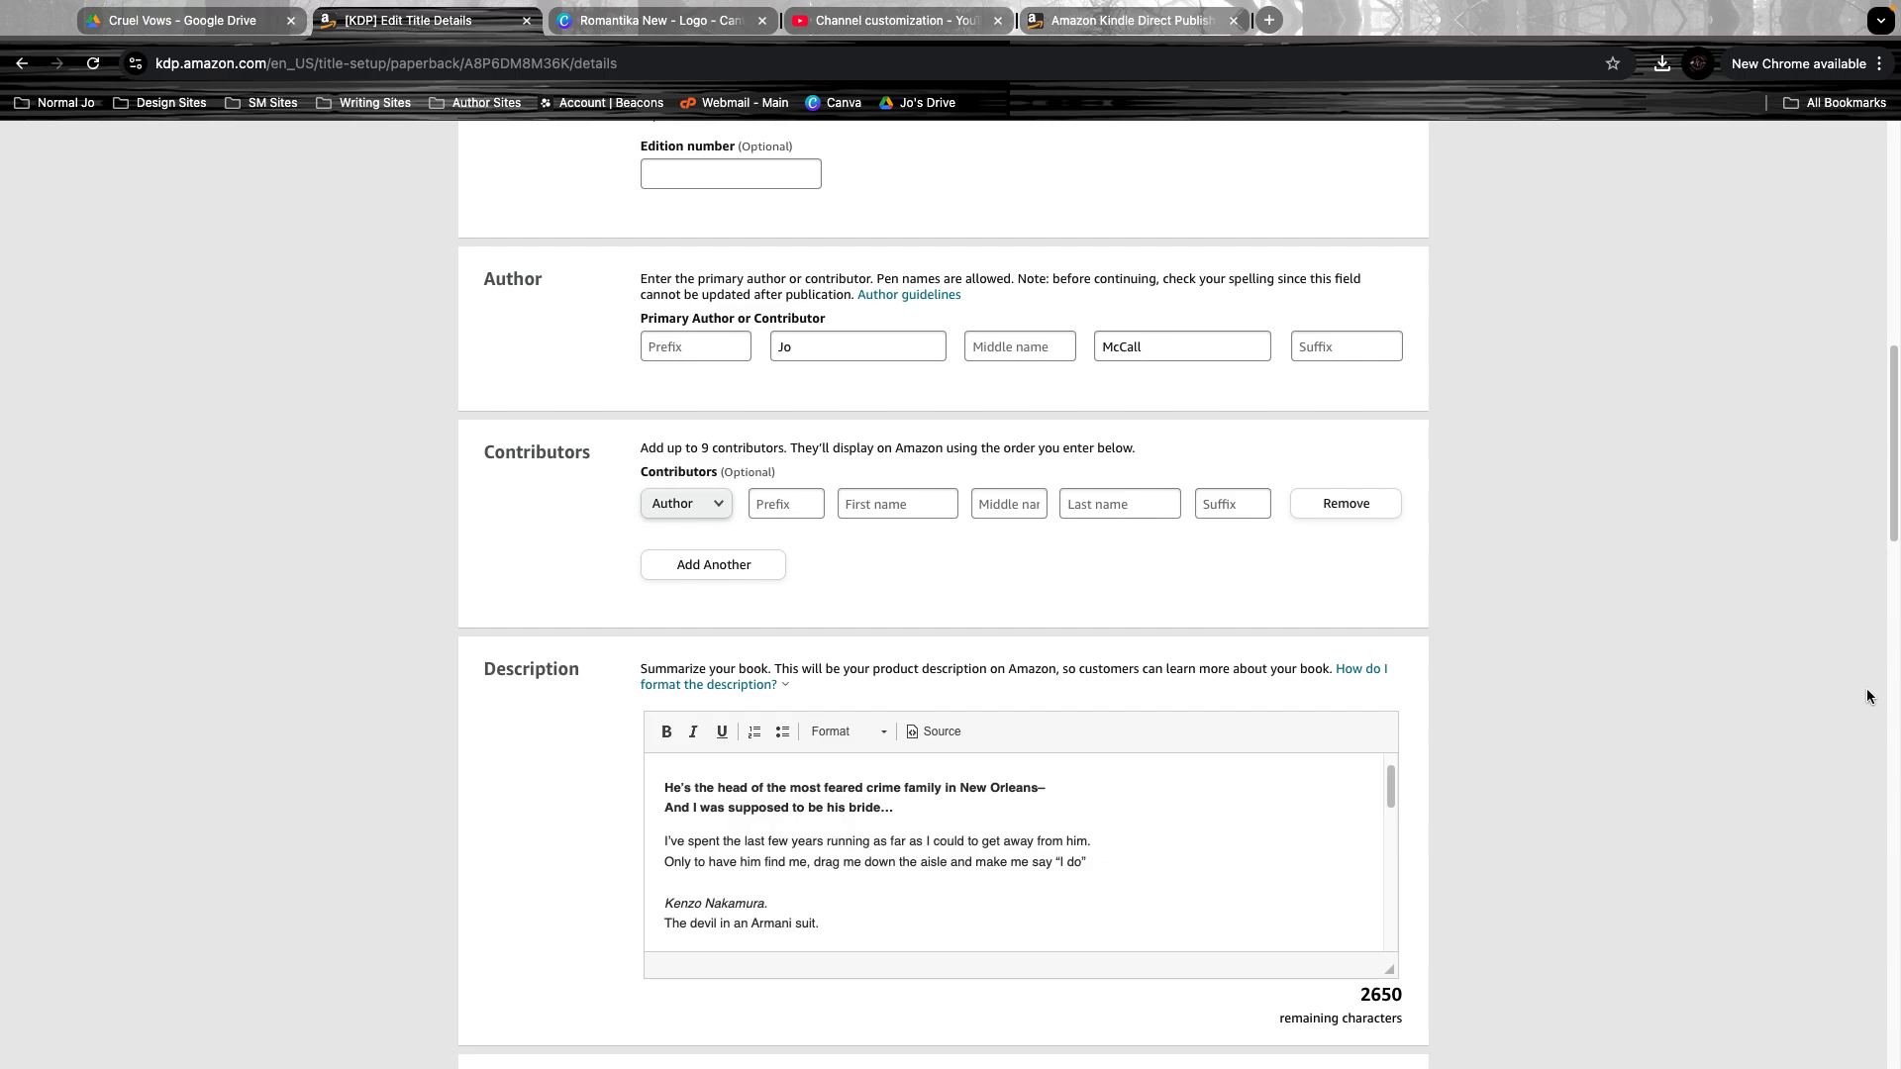
pyautogui.scroll(-2, 1768, 719)
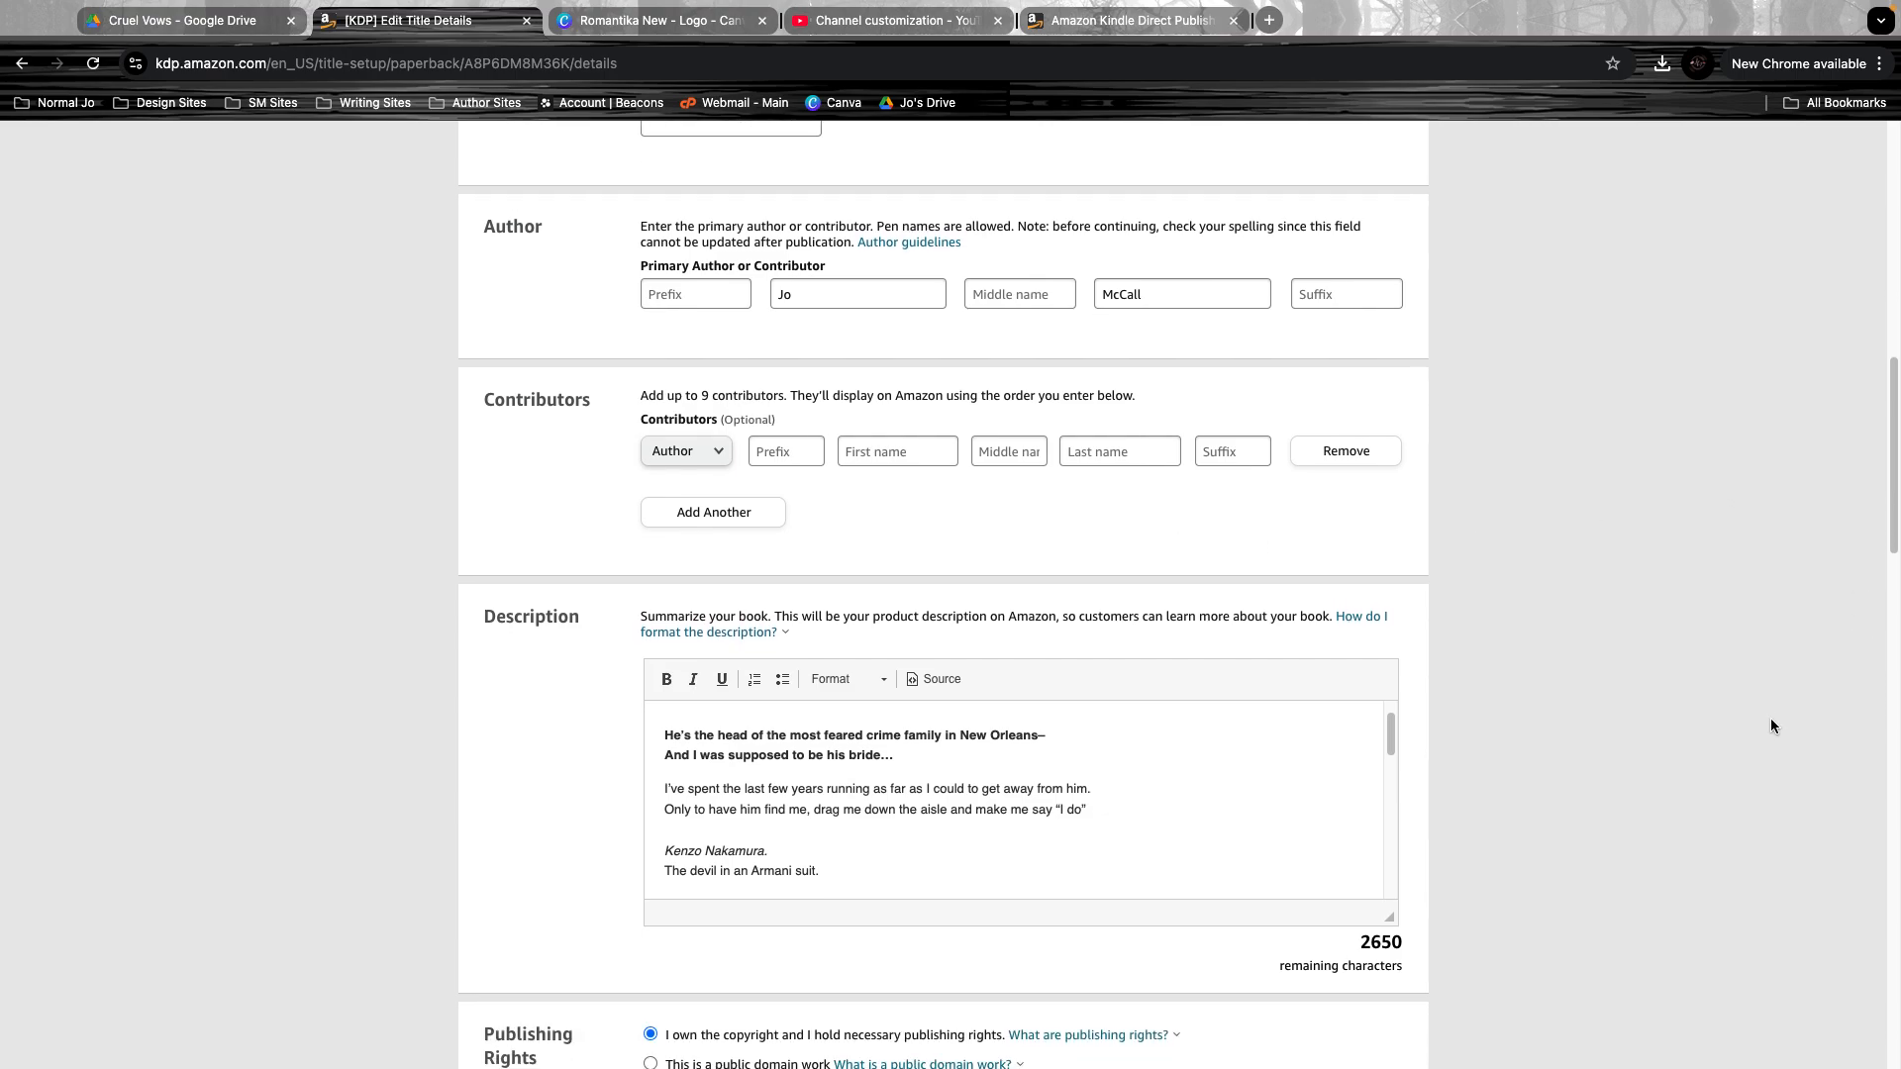
pyautogui.scroll(-3, 1583, 743)
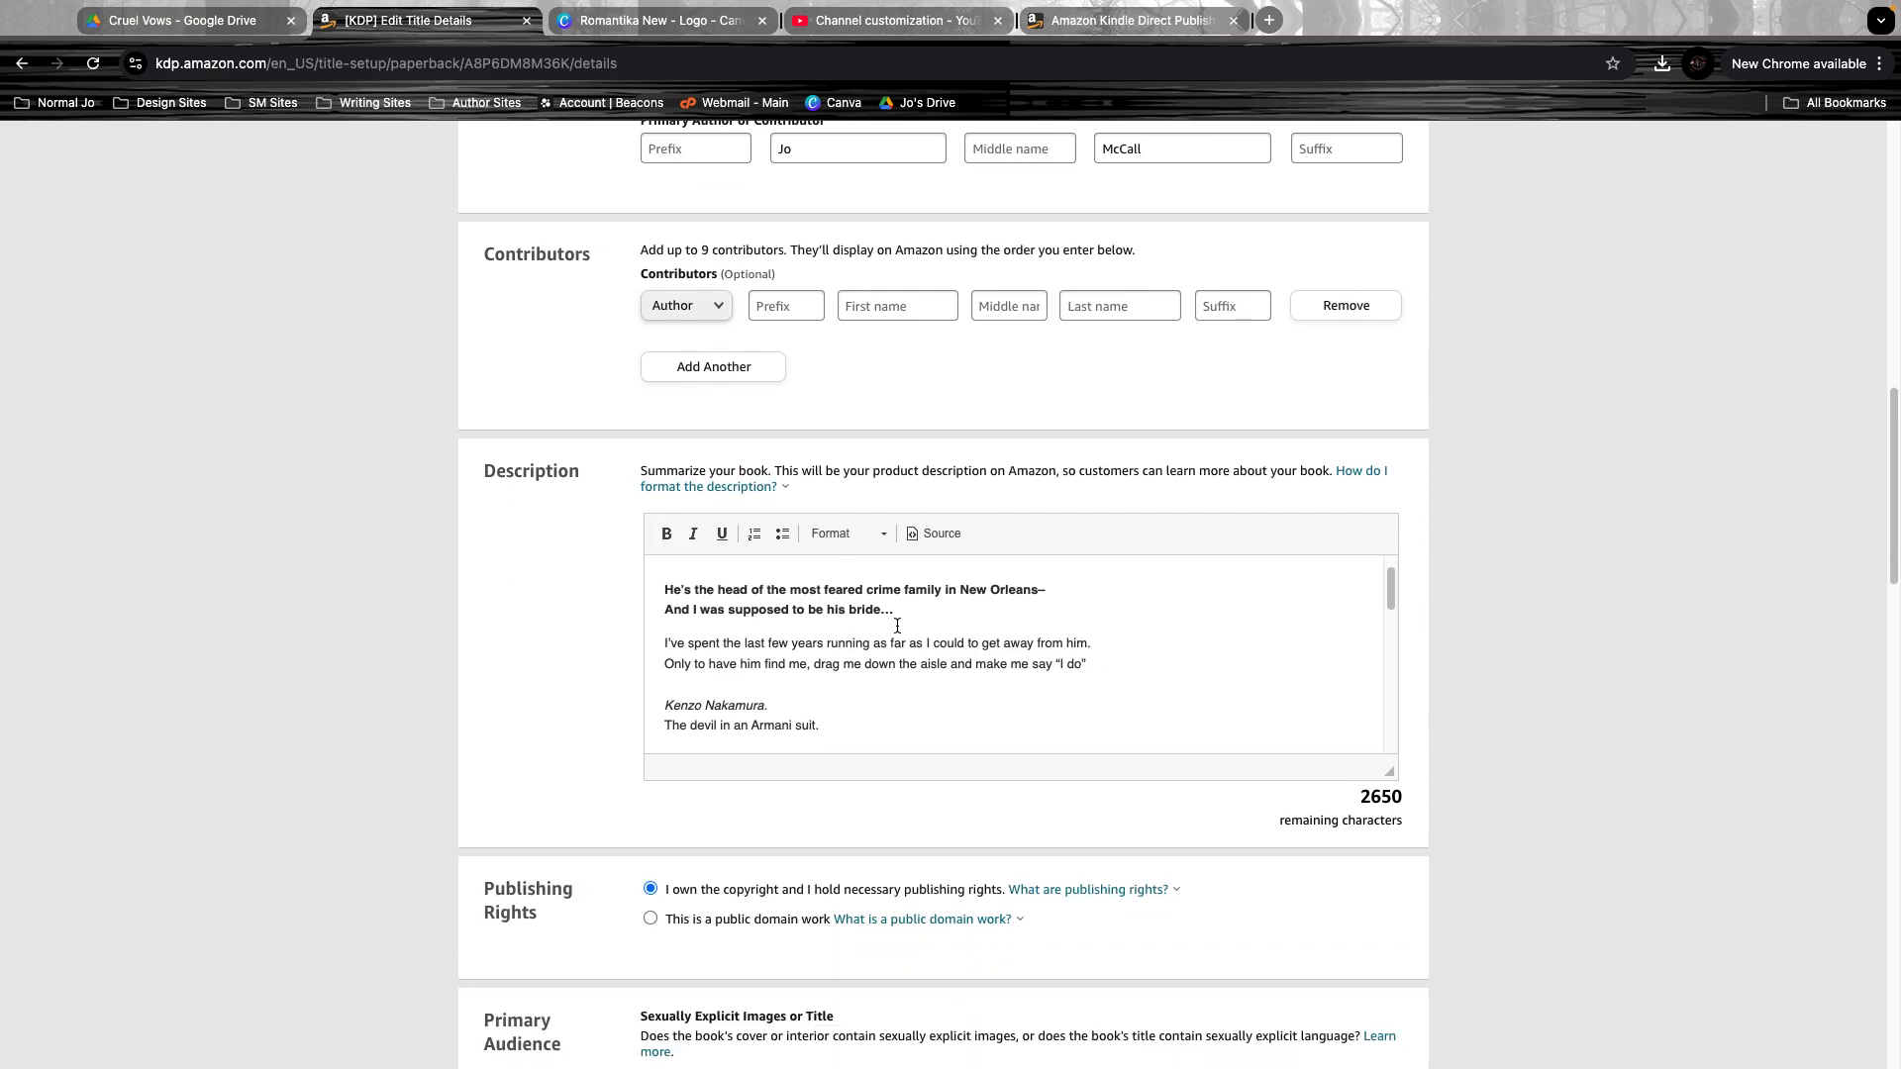
# - Return to the start of the book description and highlight its bold opening tagline for review
pyautogui.scroll(5, 696, 627)
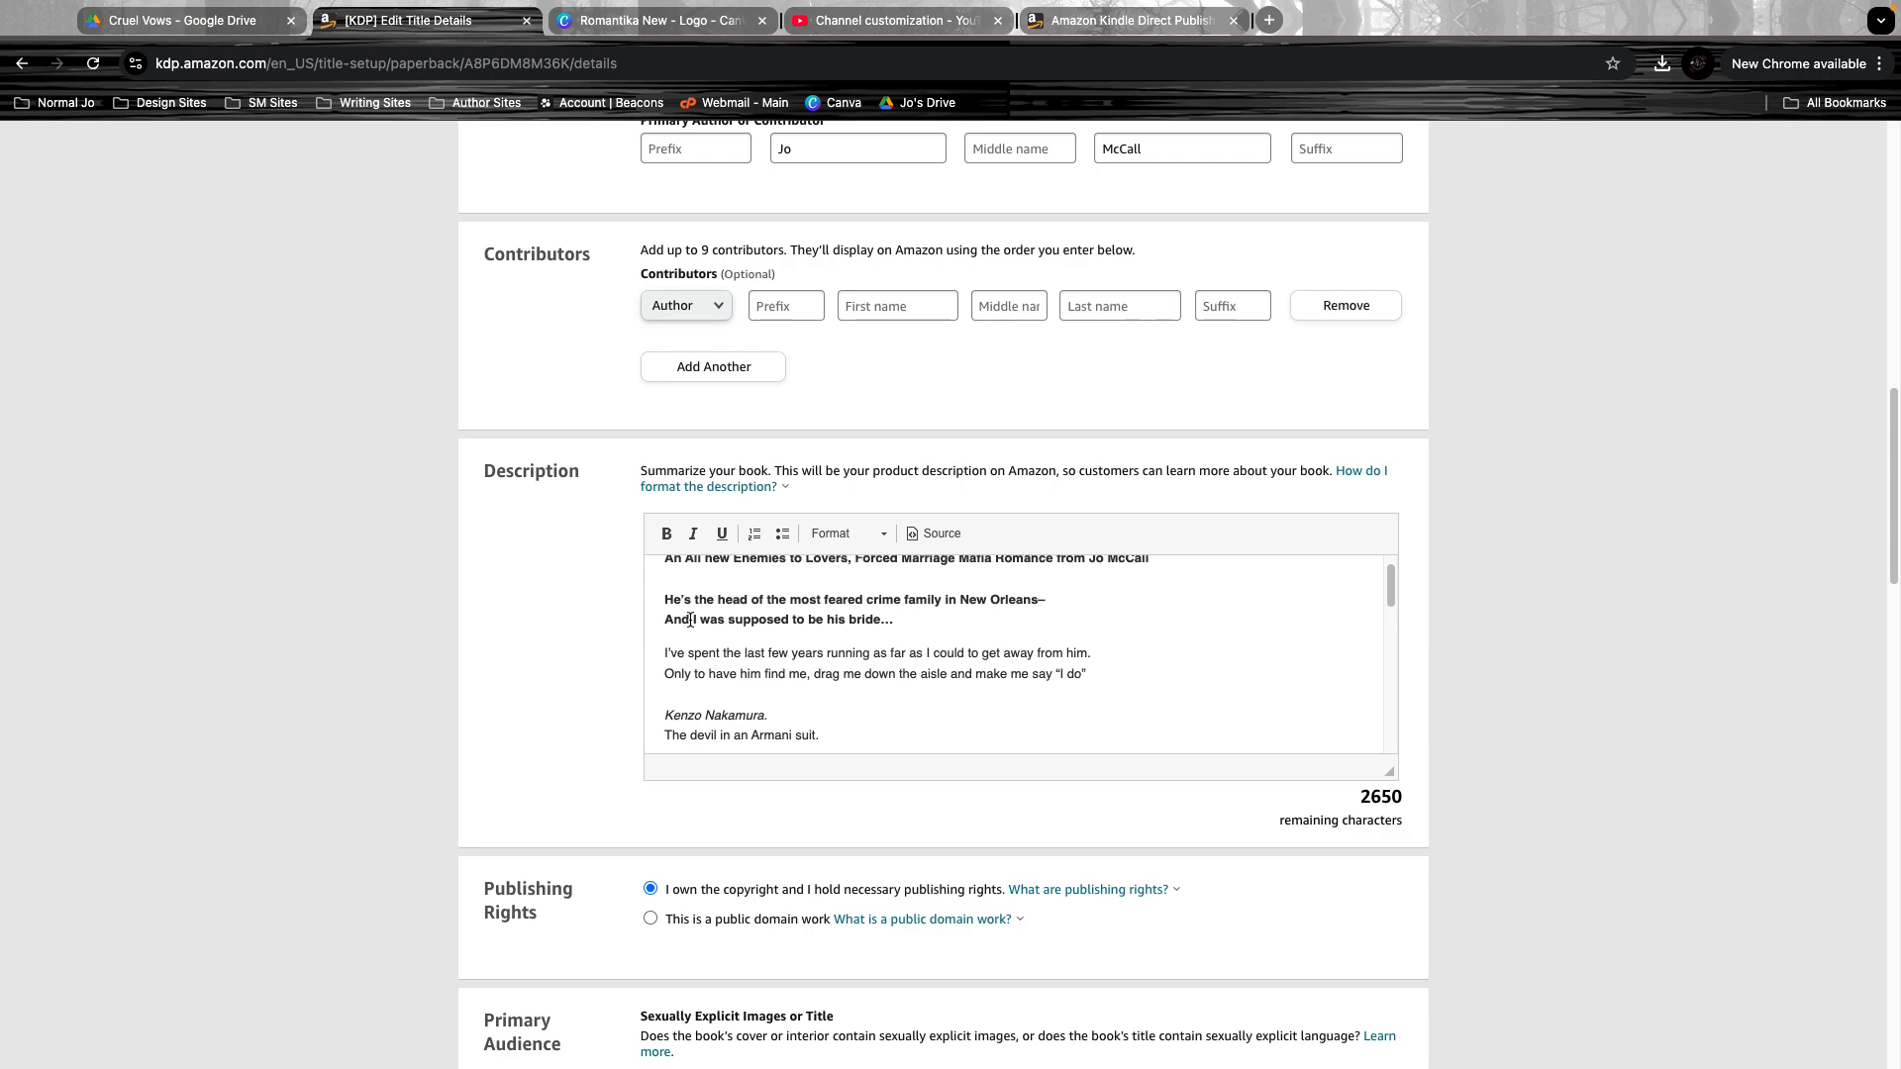
pyautogui.hotkey('shift', 'Tab')
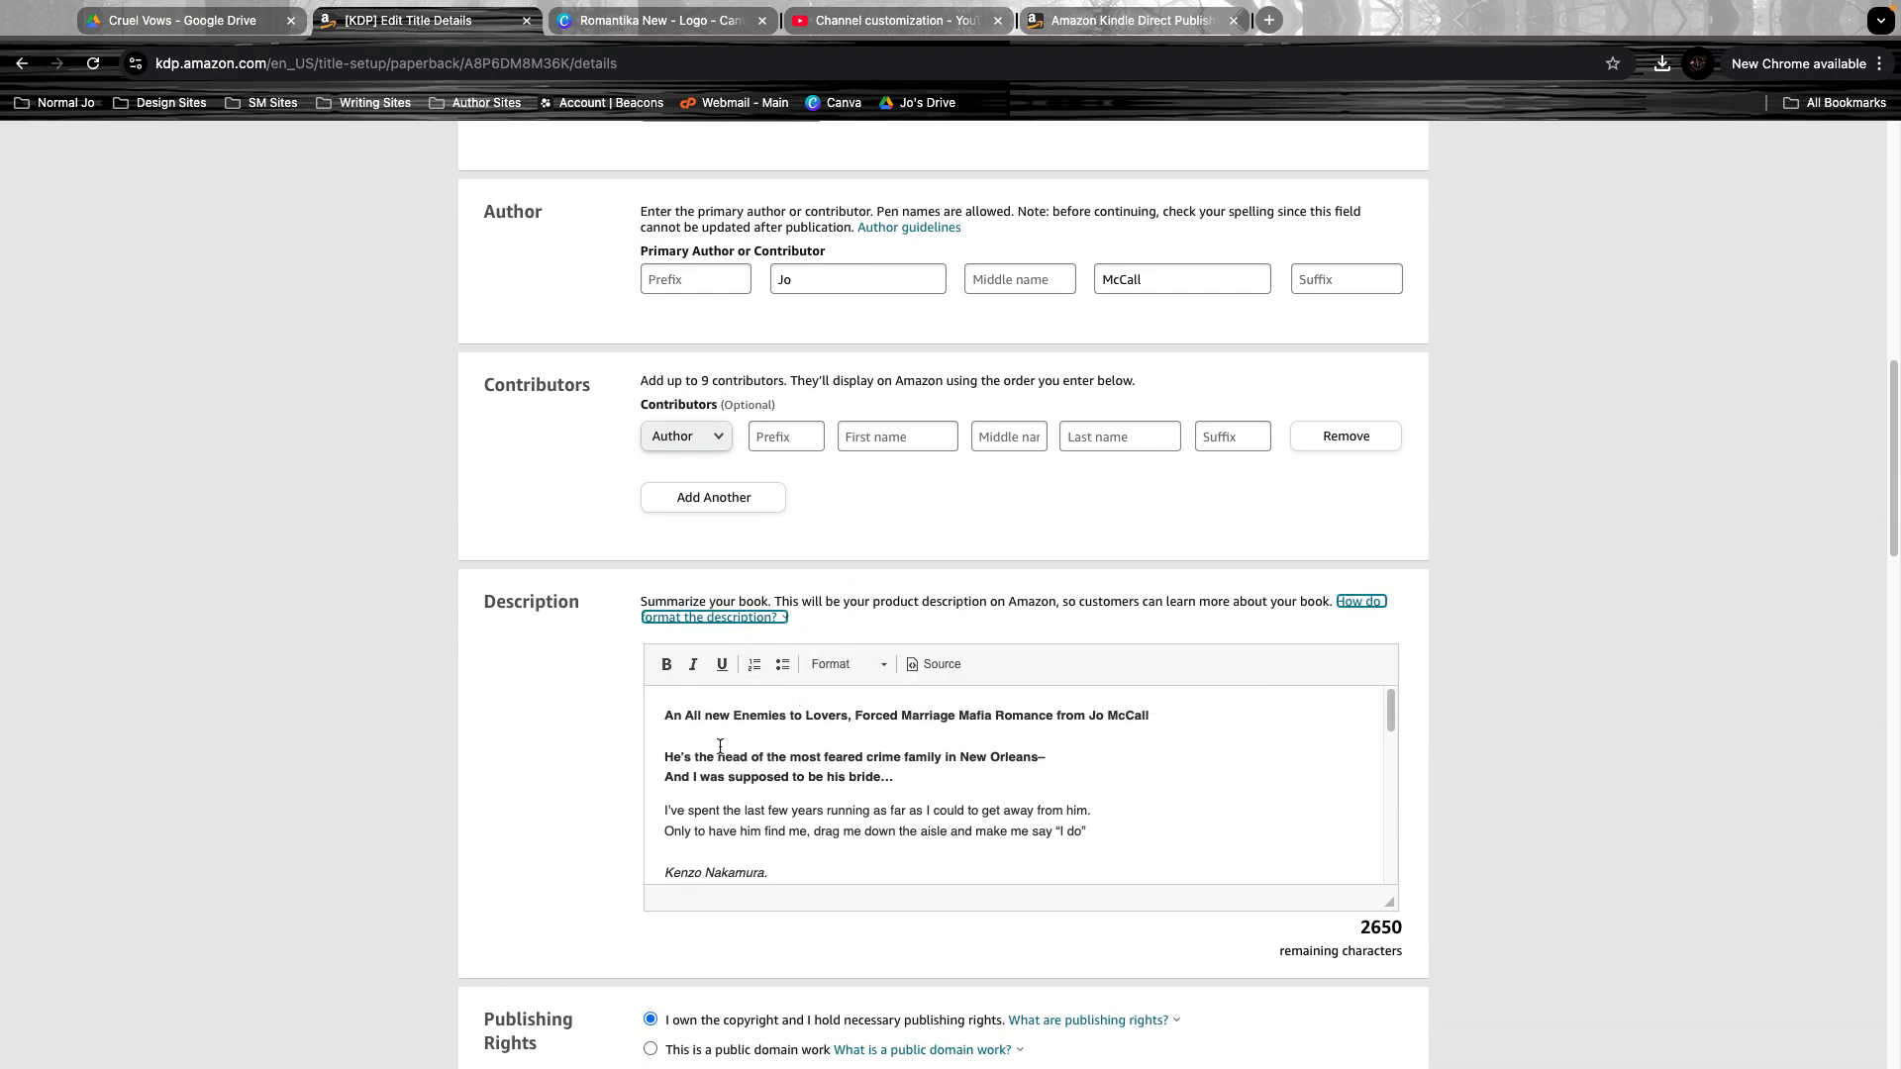
pyautogui.moveTo(664, 716); pyautogui.dragTo(1171, 711)
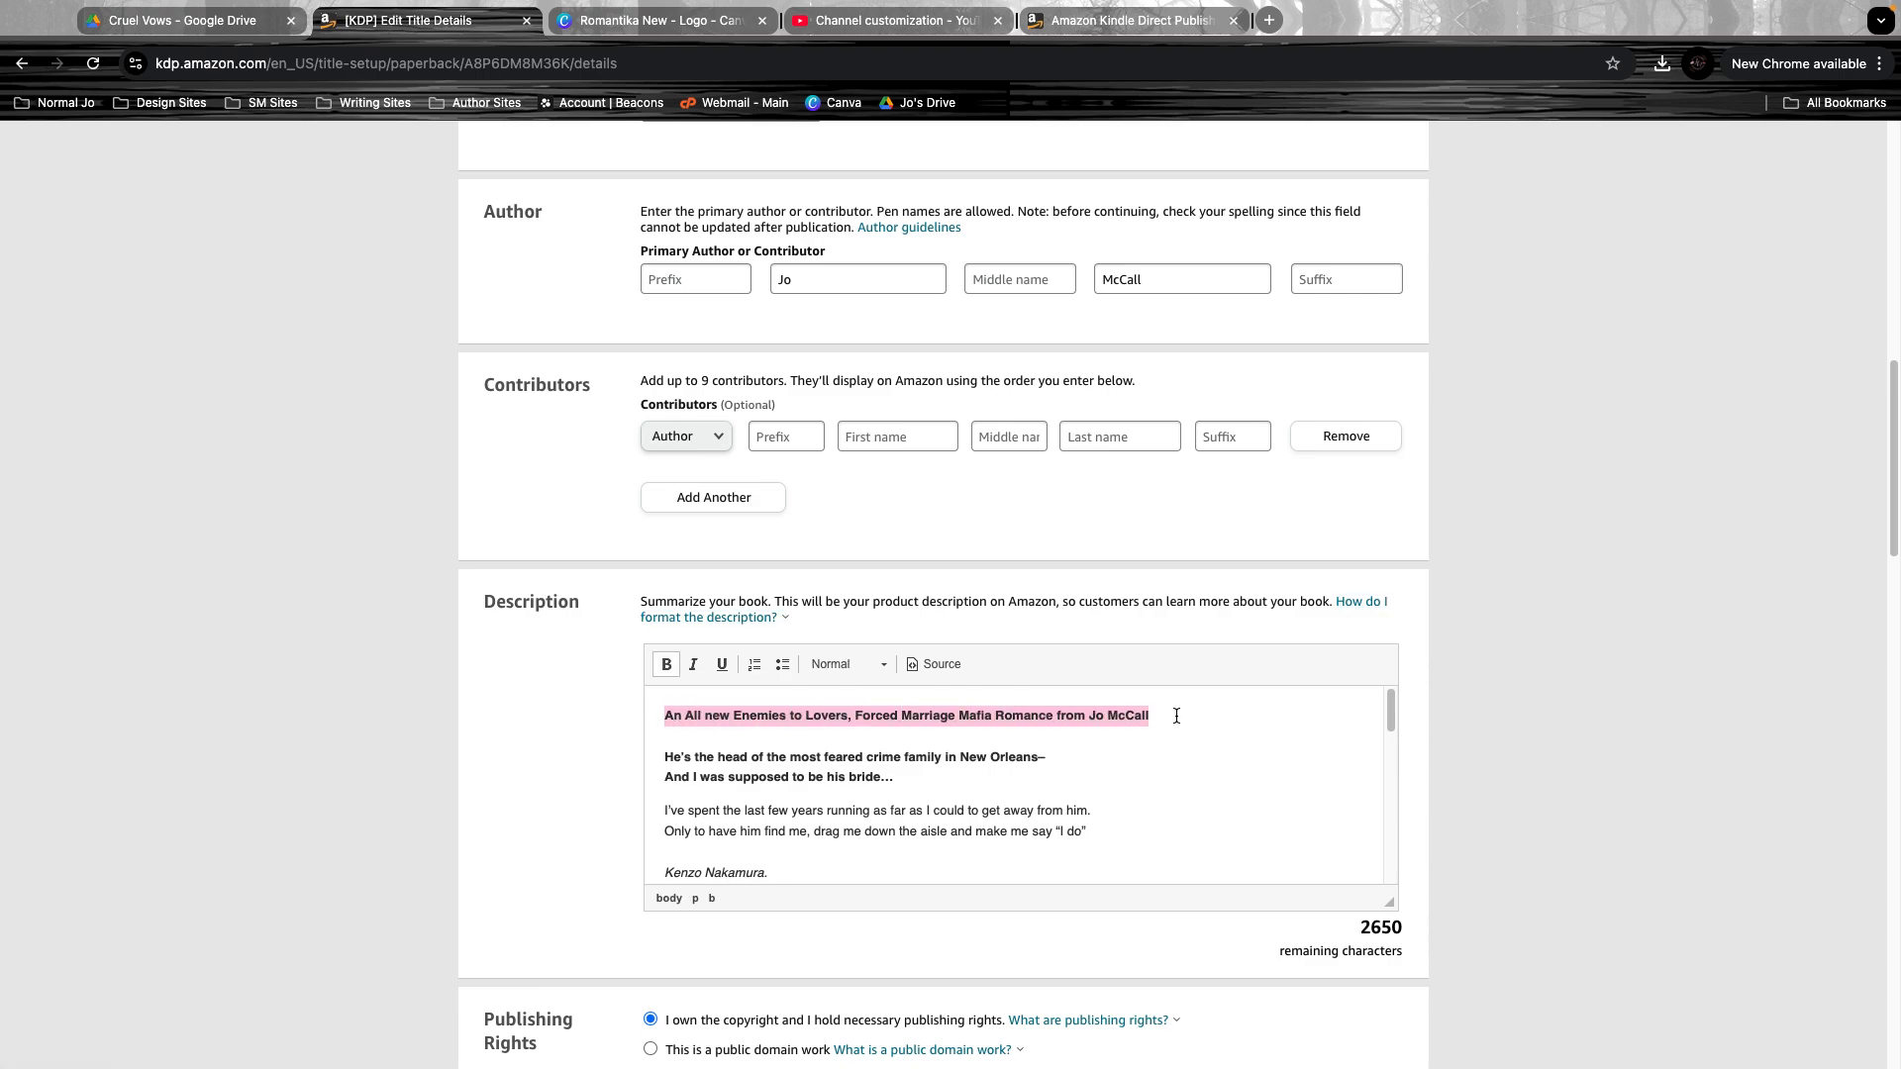
pyautogui.click(1172, 711)
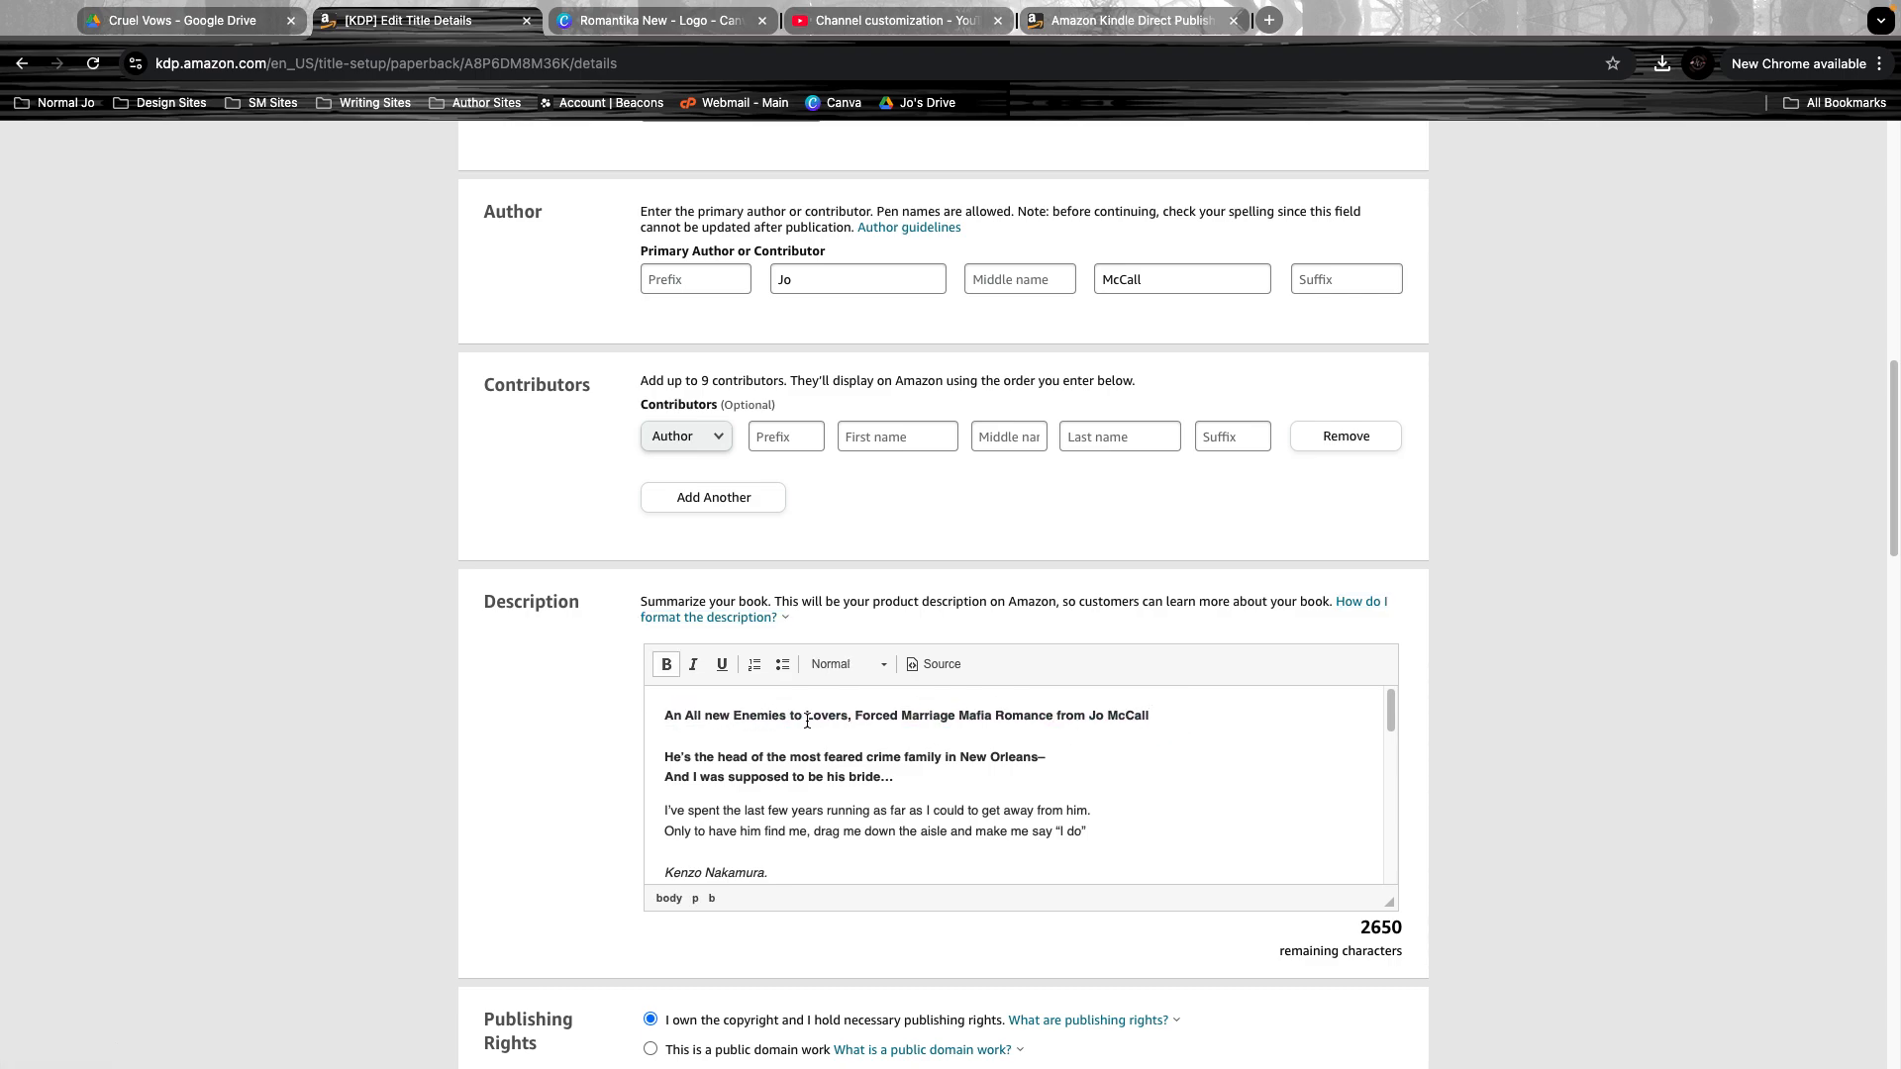
# - Read the description through to its end and highlight the closing italic note about dark themes and content warnings
pyautogui.scroll(-3, 1154, 776)
pyautogui.scroll(3, 1138, 774)
pyautogui.scroll(-6, 1133, 775)
pyautogui.scroll(-5, 1134, 774)
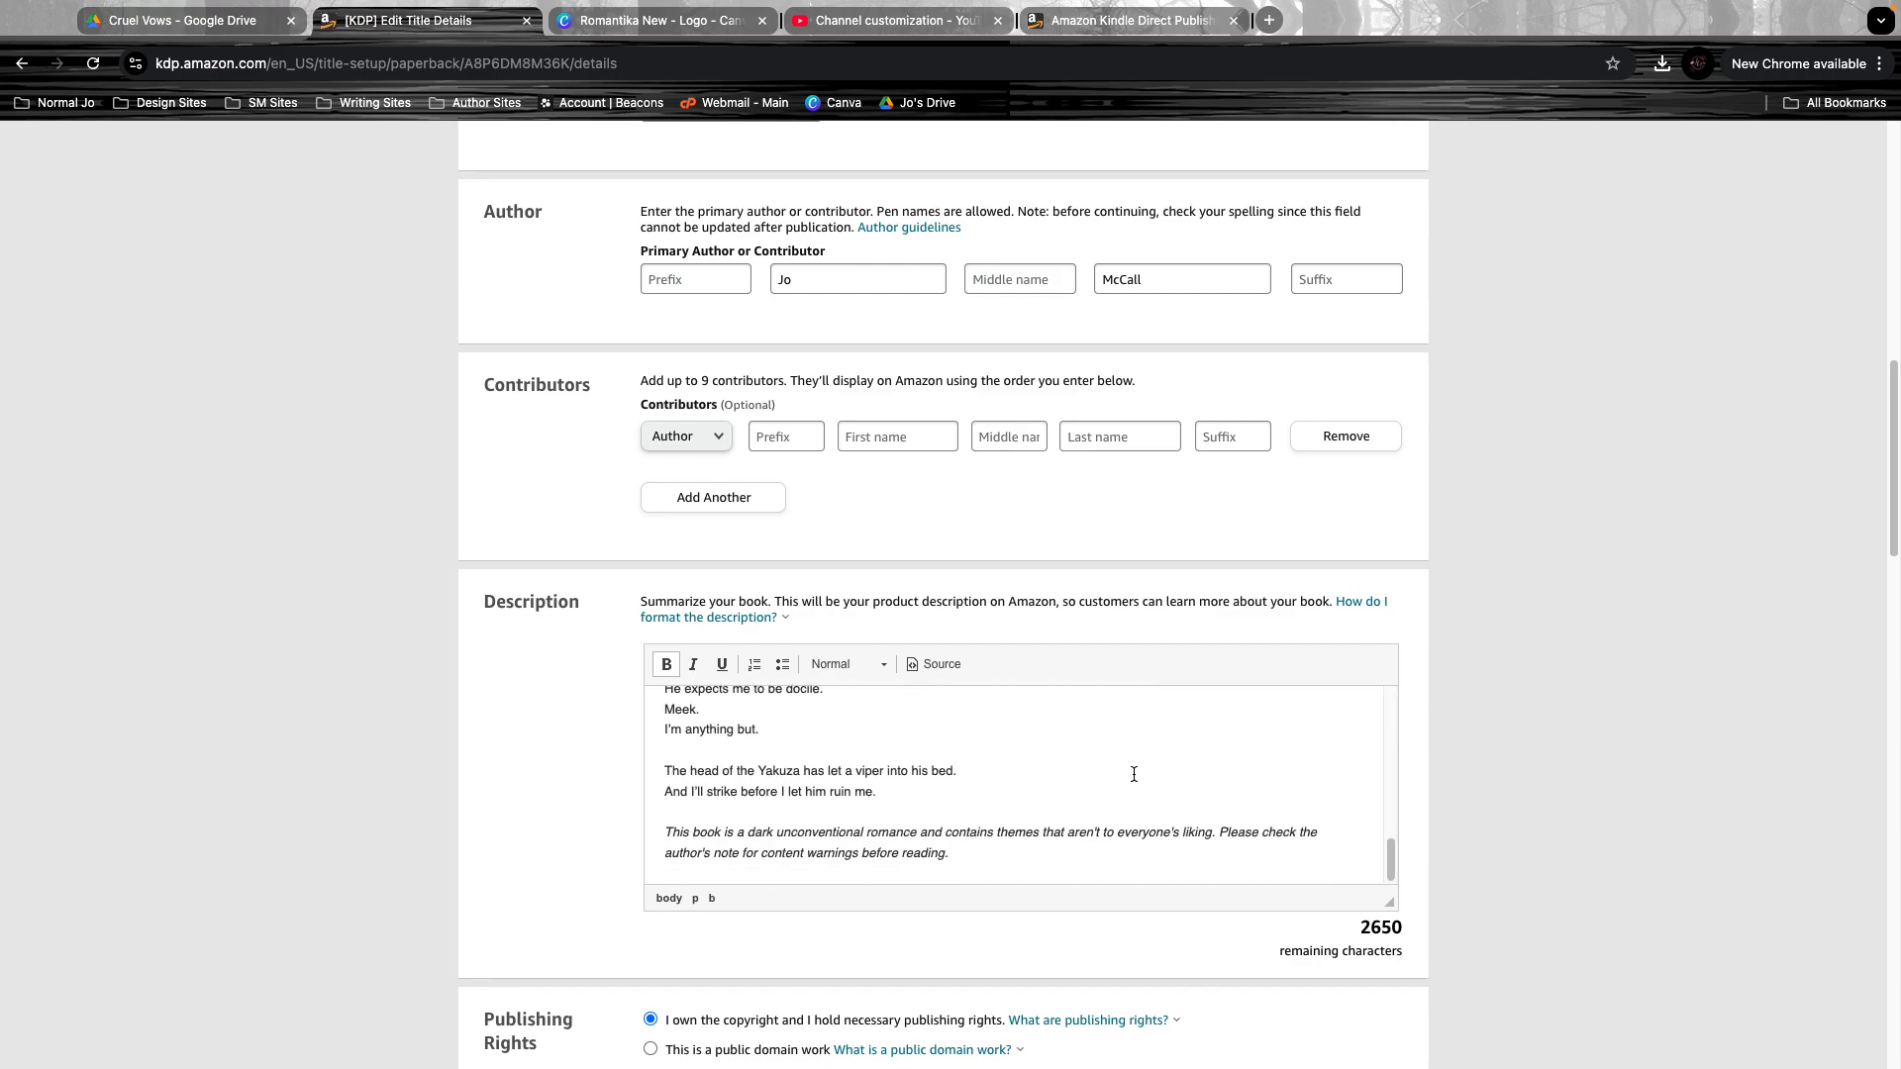
pyautogui.scroll(-4, 1591, 844)
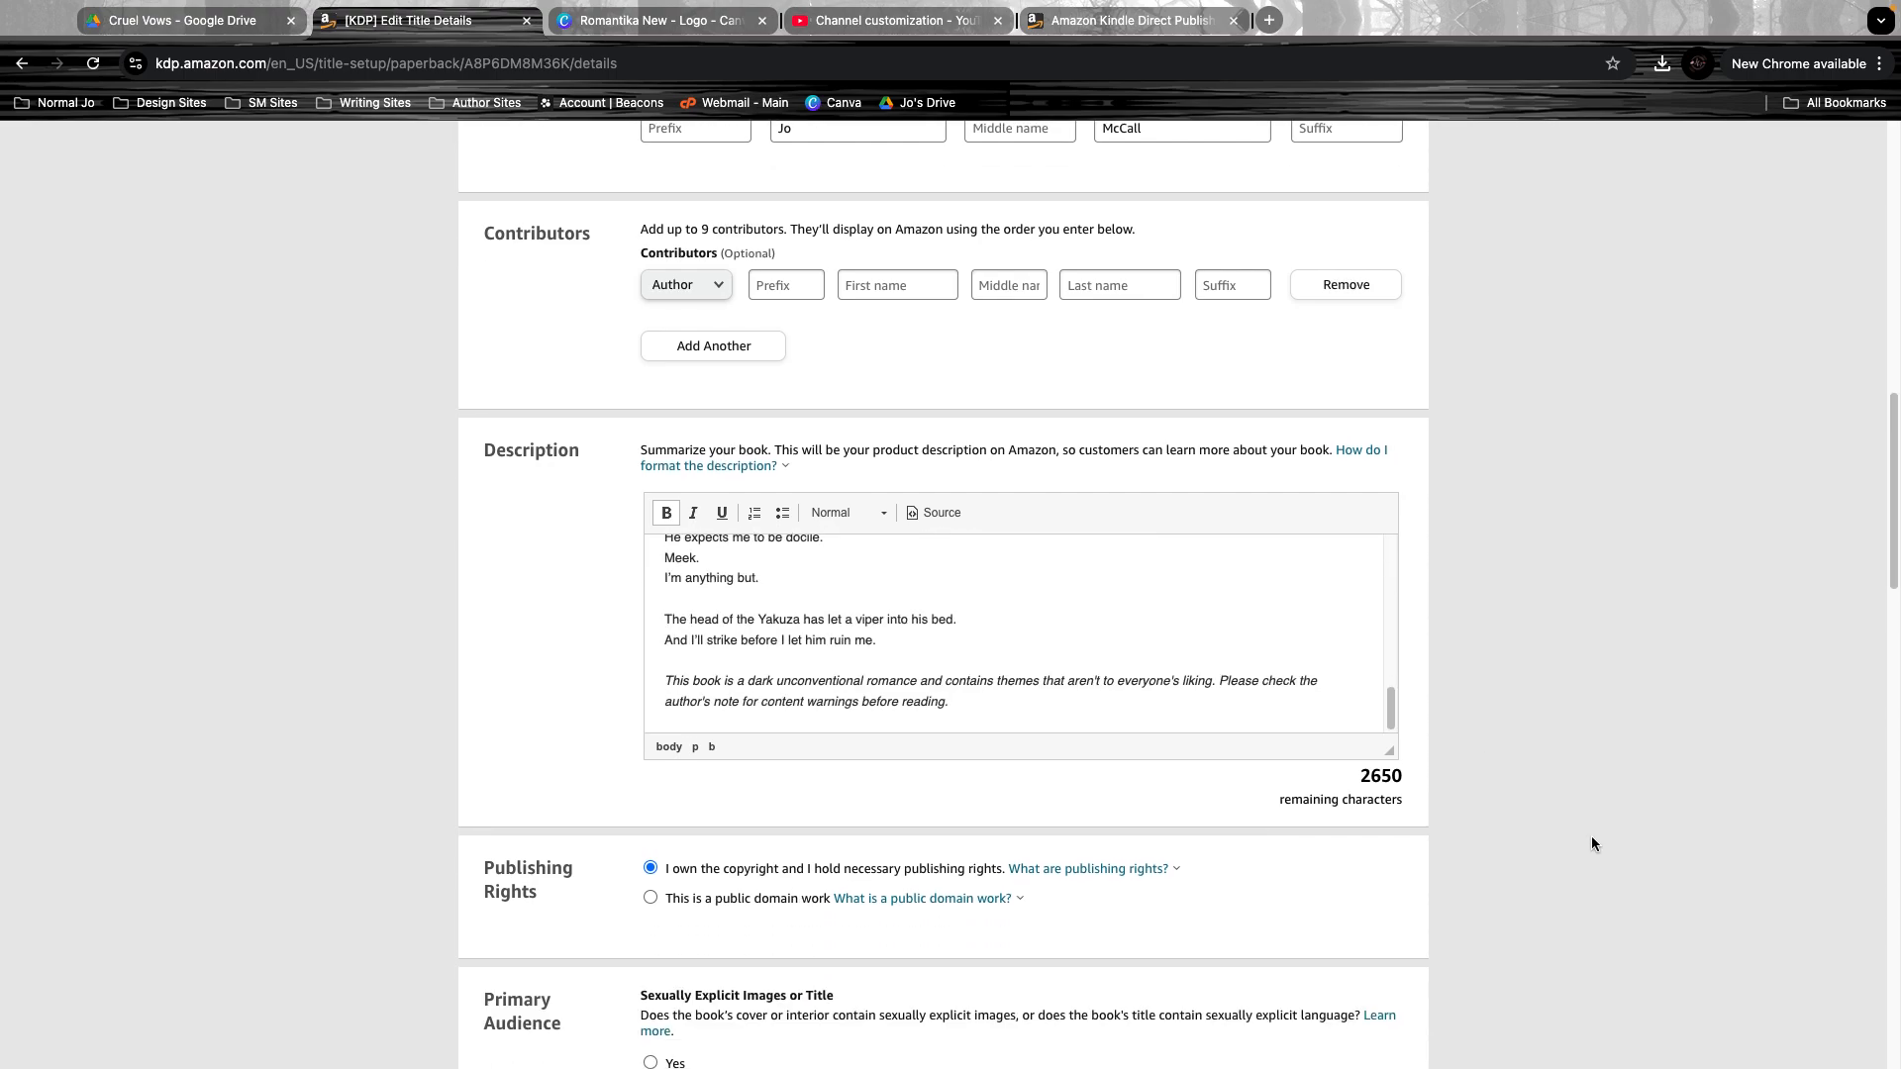
pyautogui.moveTo(675, 495); pyautogui.dragTo(946, 514)
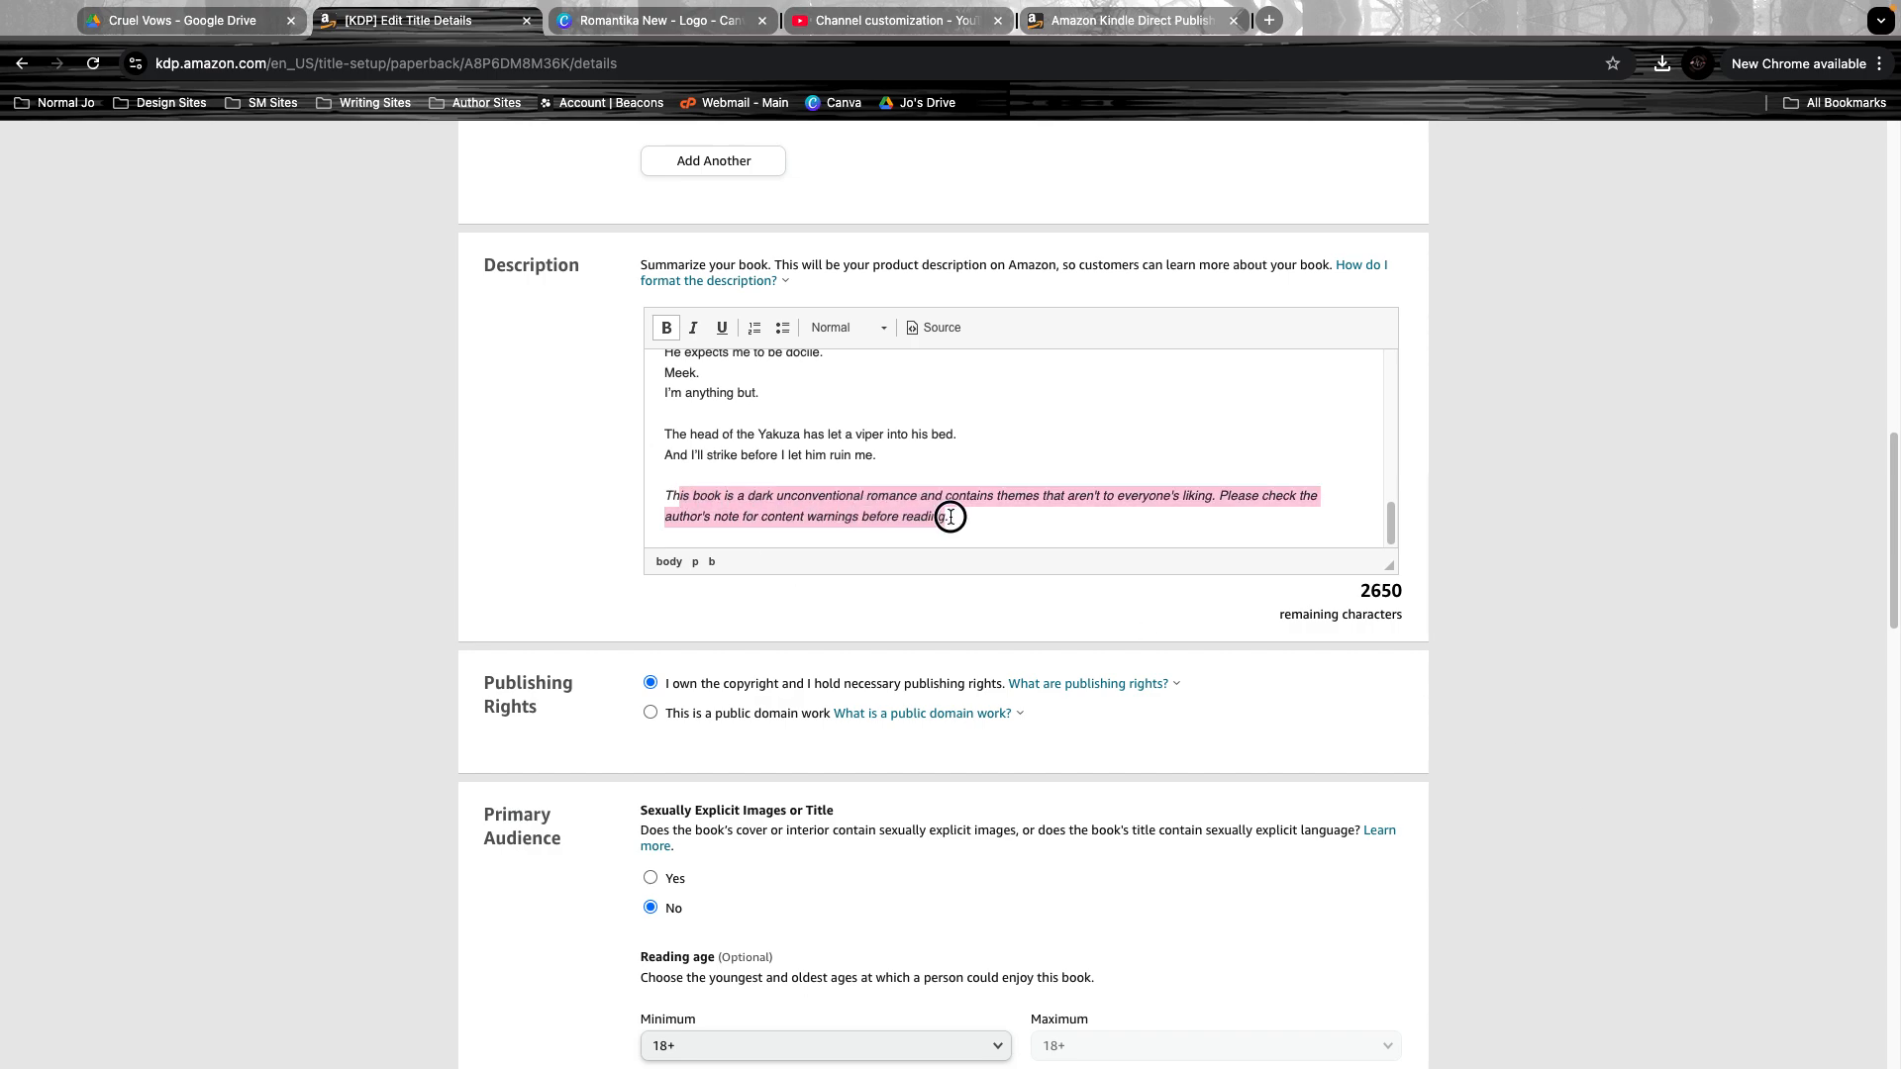
pyautogui.click(1018, 532)
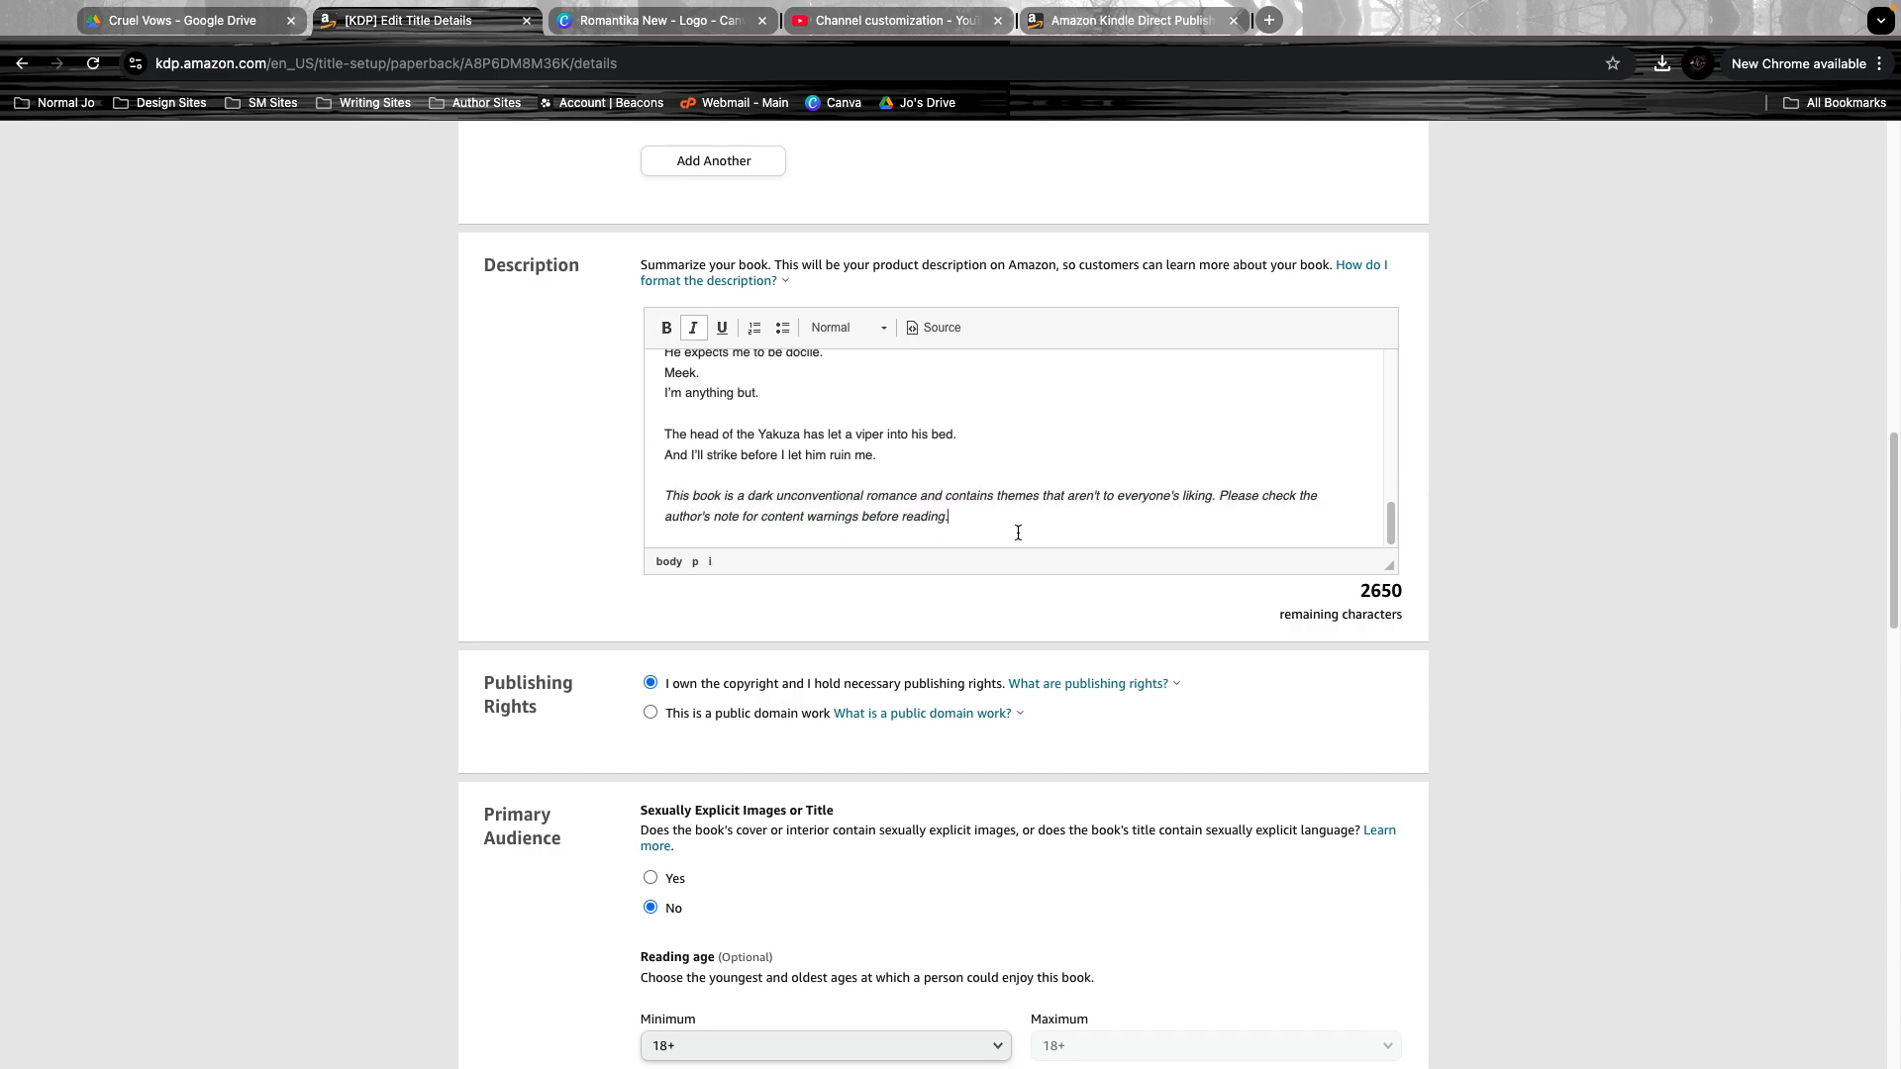
pyautogui.scroll(-3, 1115, 798)
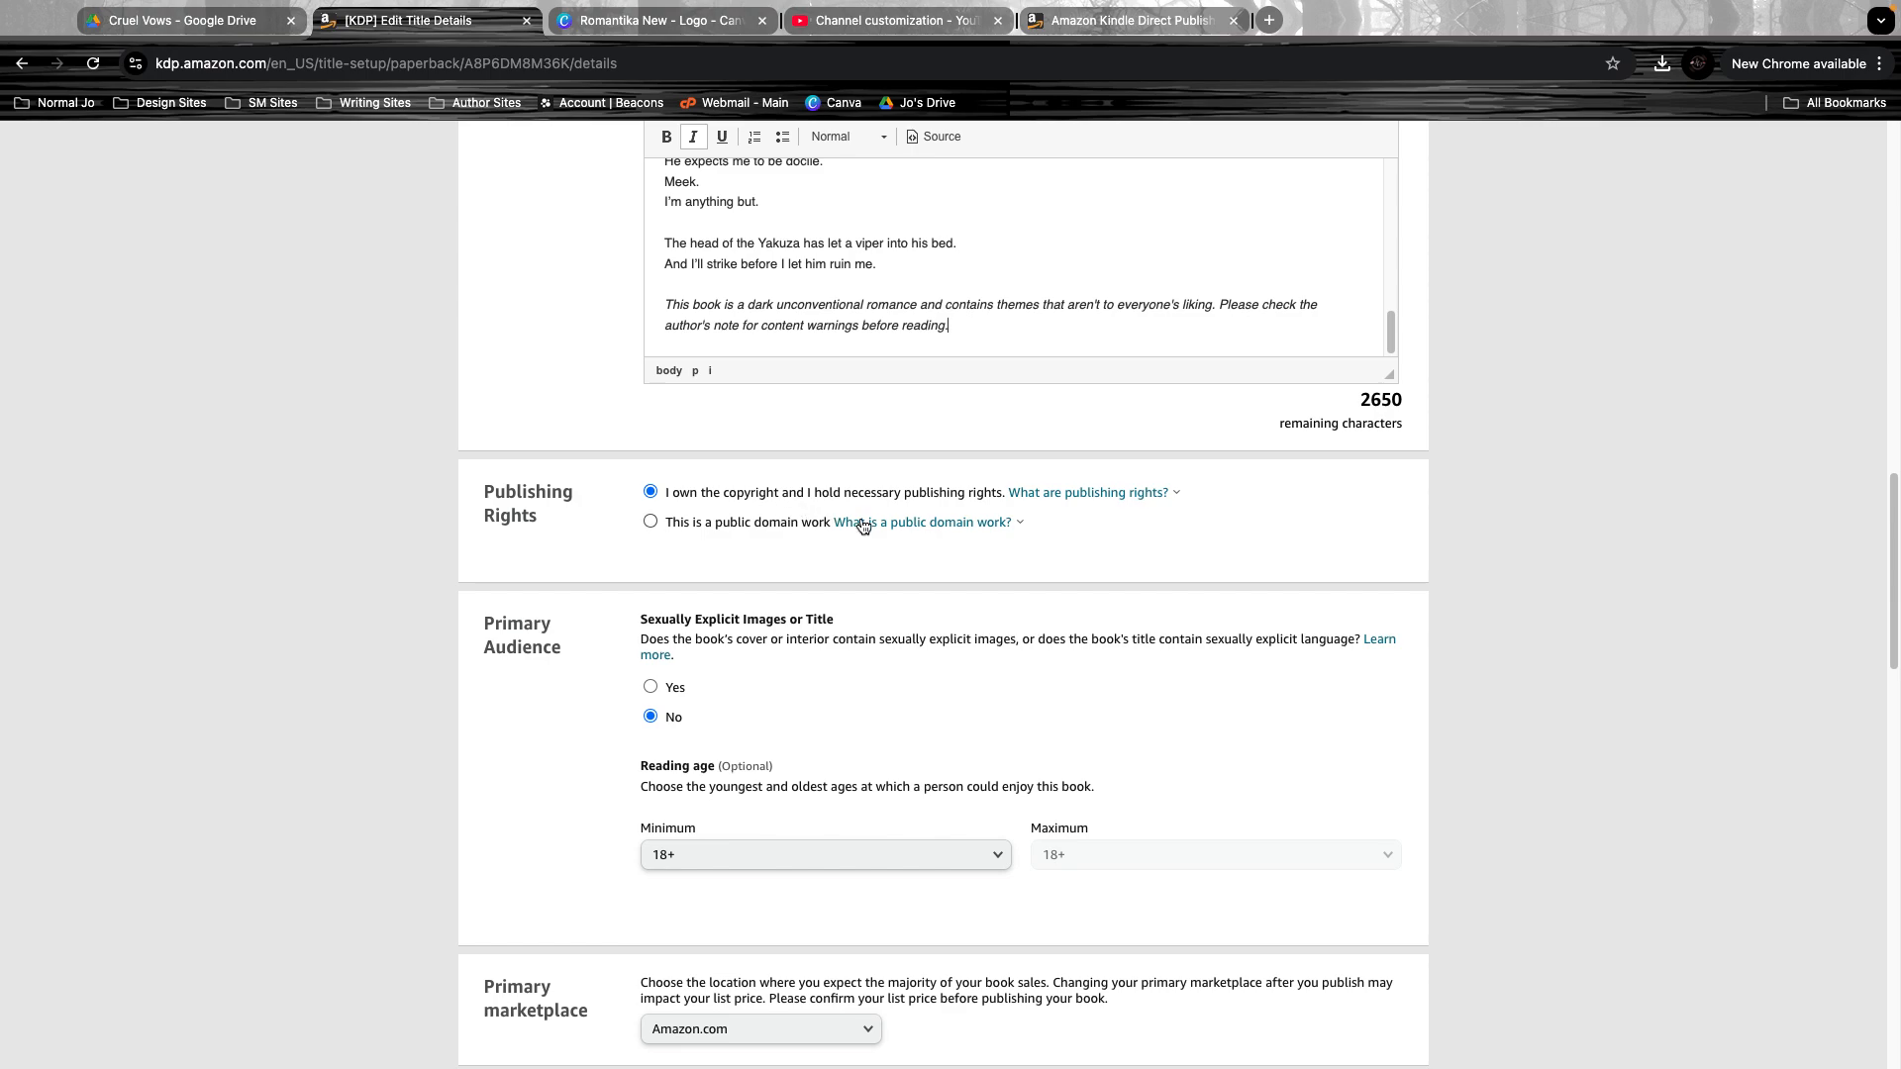
# - Open the explanation of what a public domain work is under Publishing Rights, read it and dismiss it
pyautogui.click(902, 529)
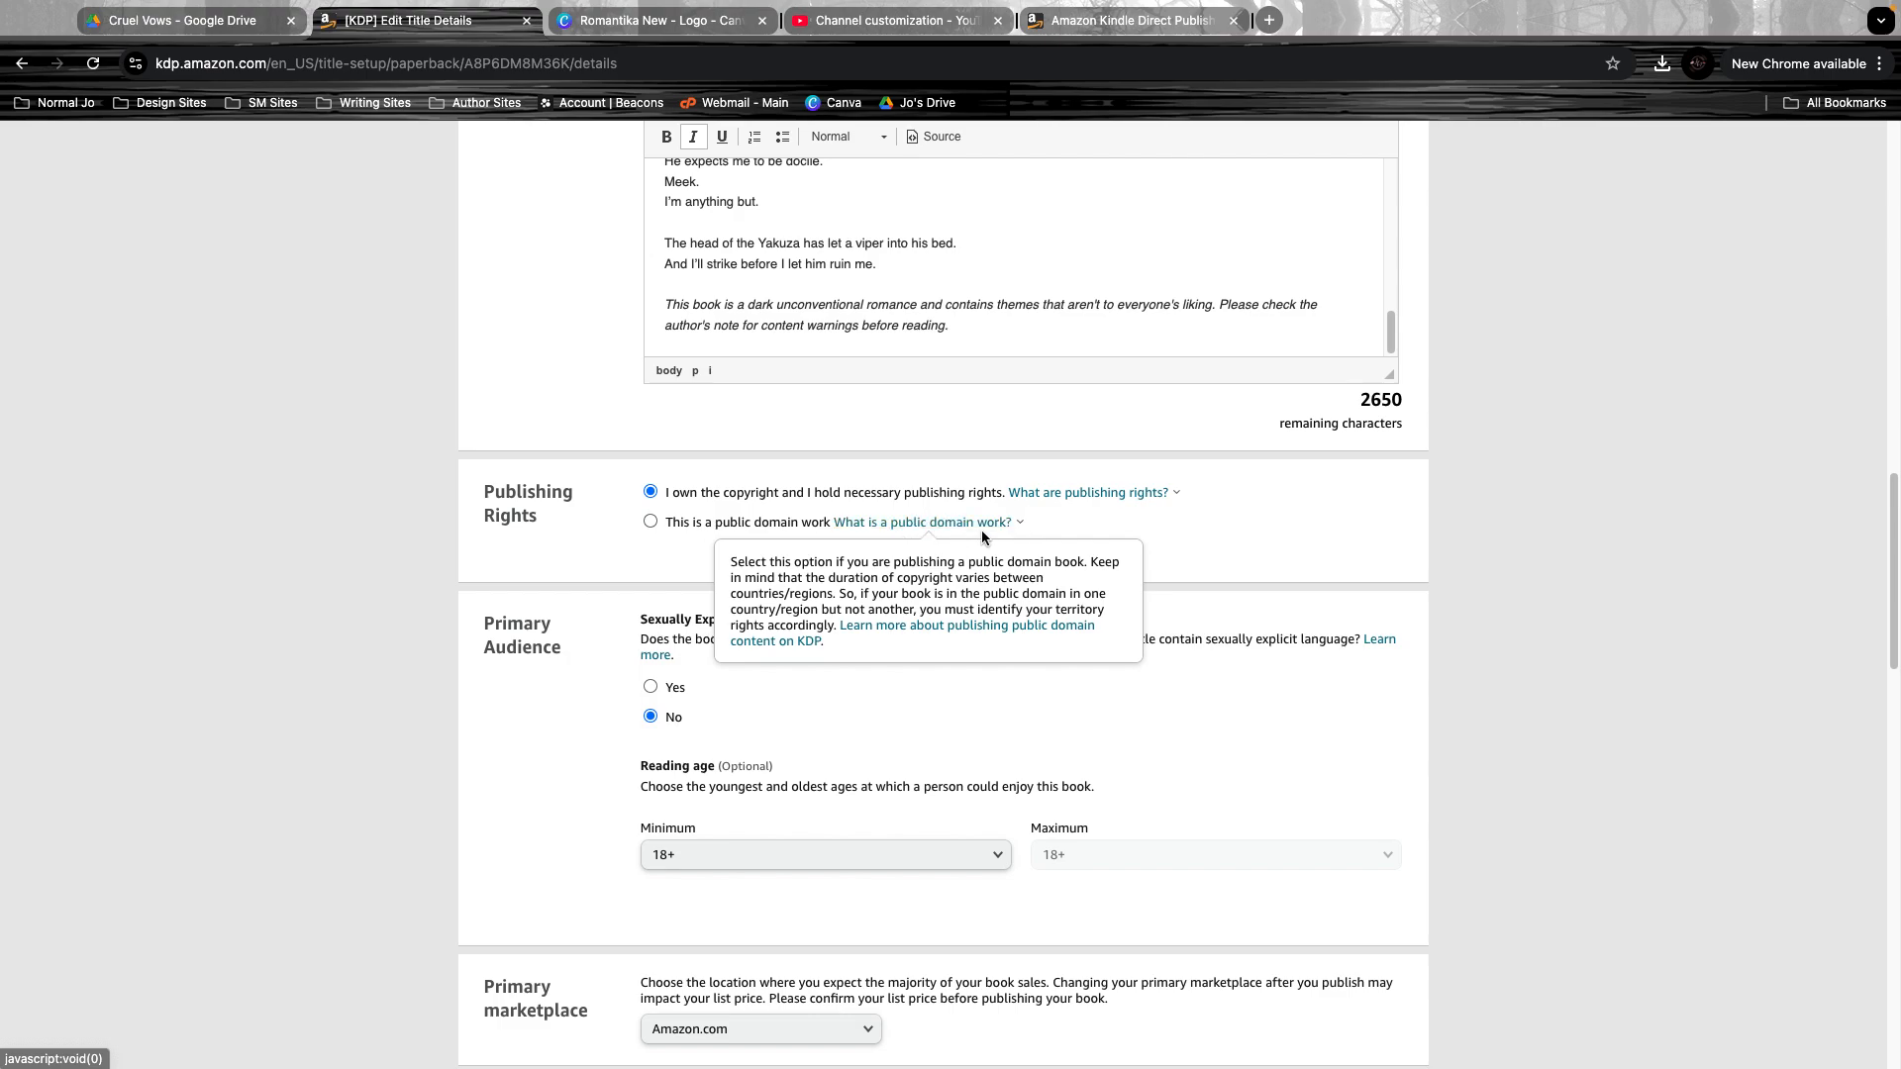
pyautogui.click(1337, 540)
pyautogui.scroll(-1, 1297, 653)
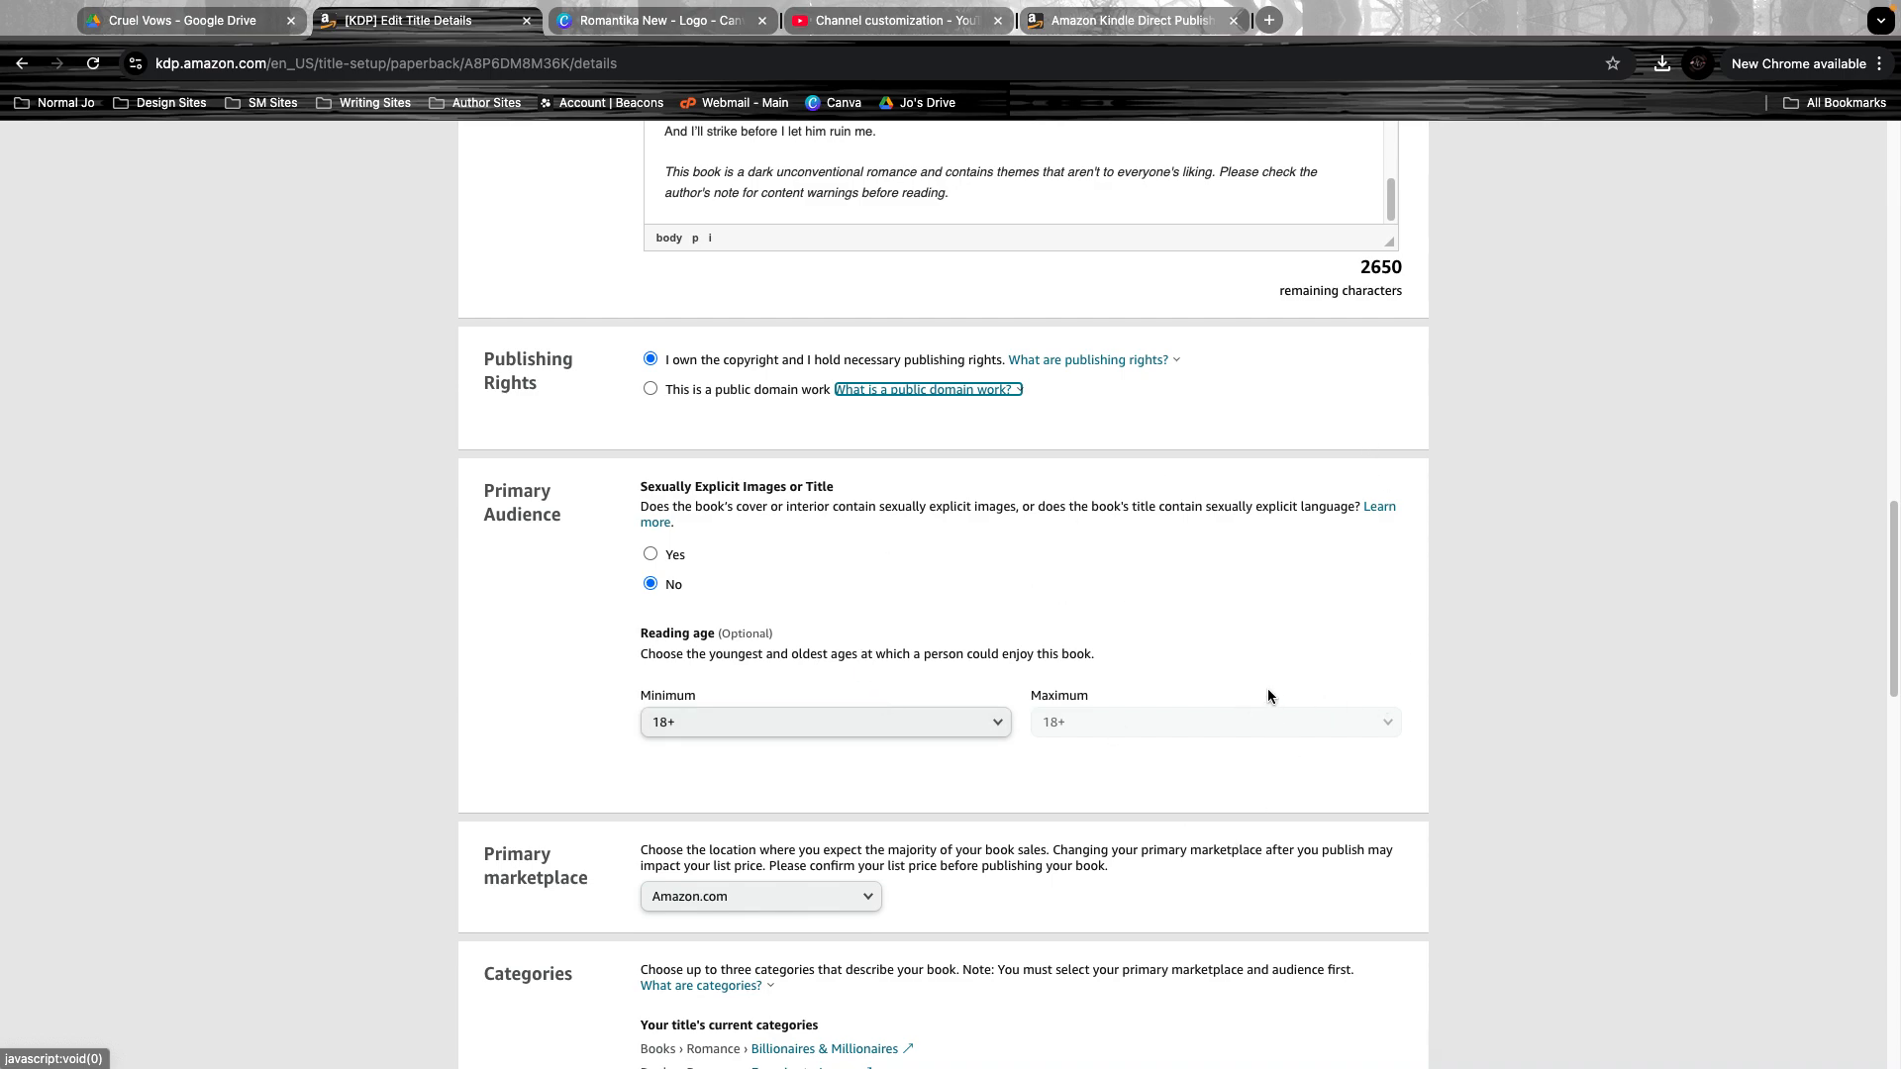
# - View the minimum reading age choices in the Primary Audience section and close them without choosing another age
pyautogui.scroll(-3, 1267, 695)
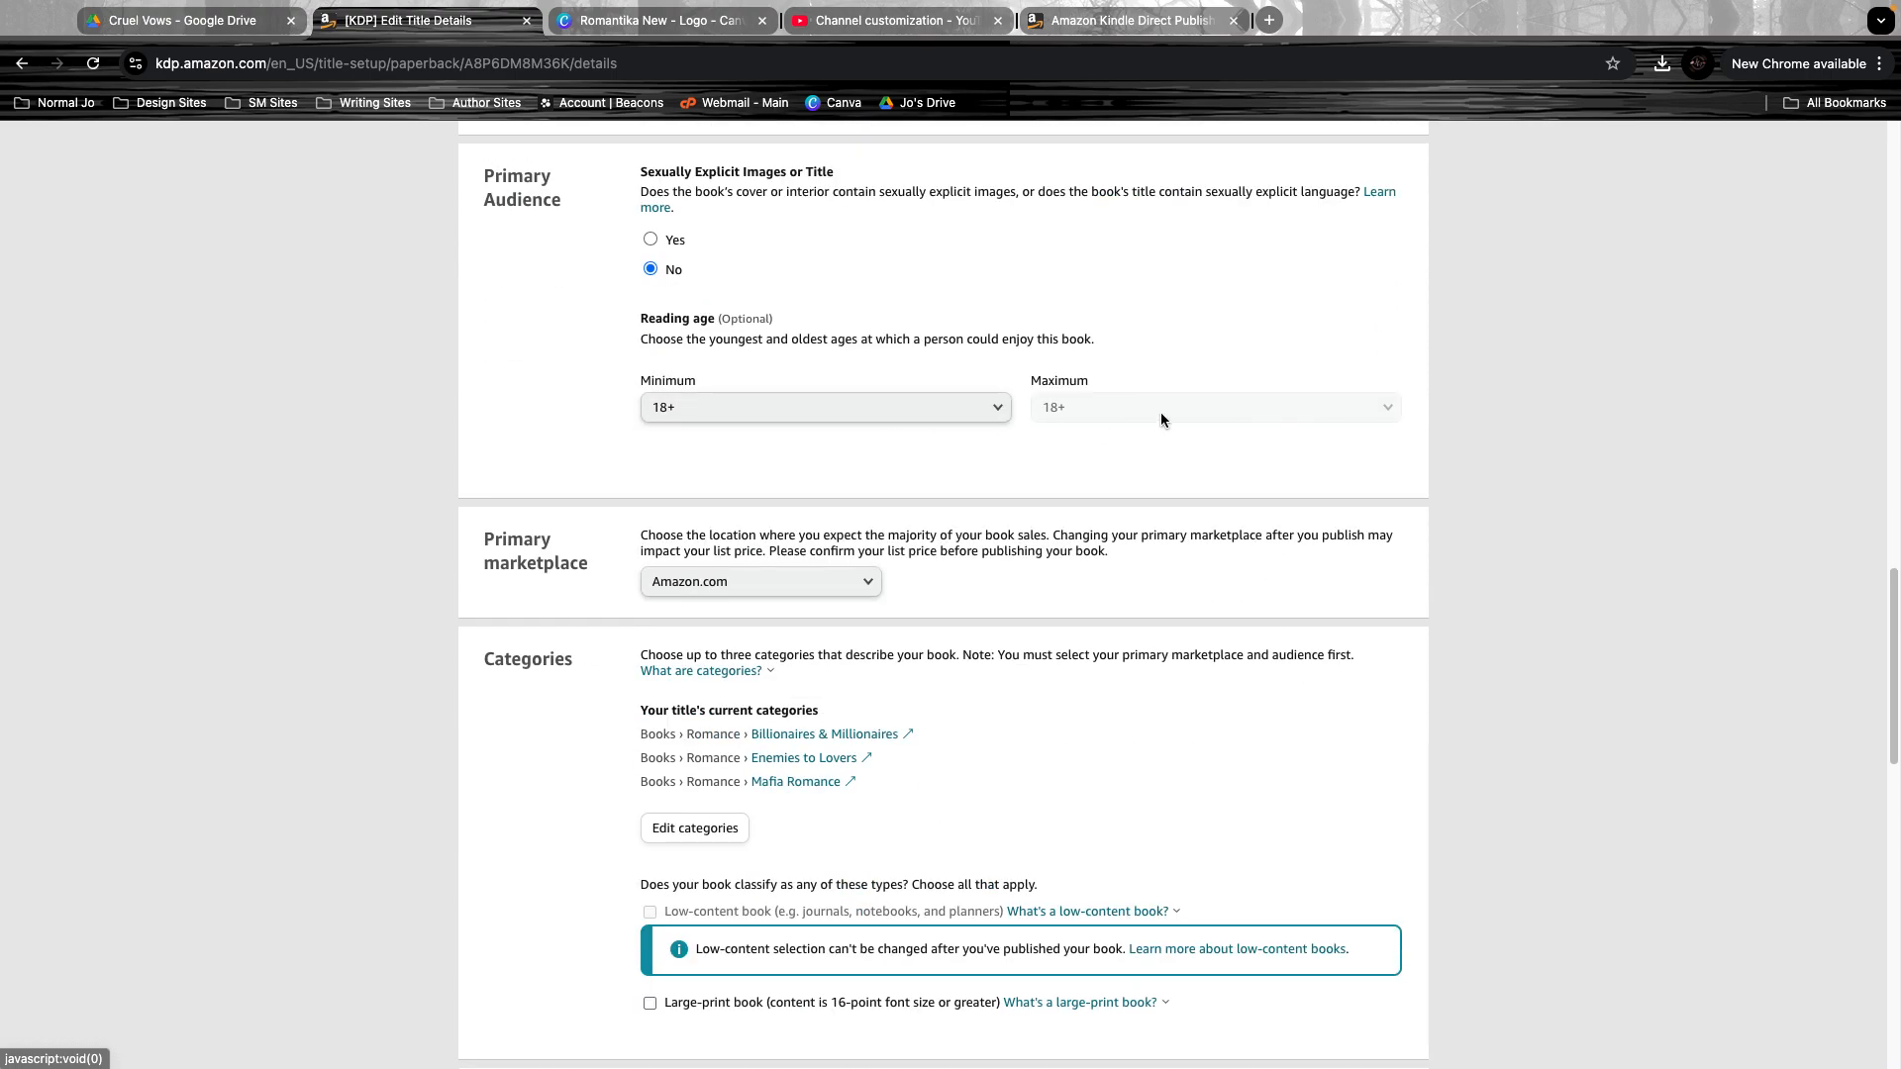
pyautogui.click(994, 419)
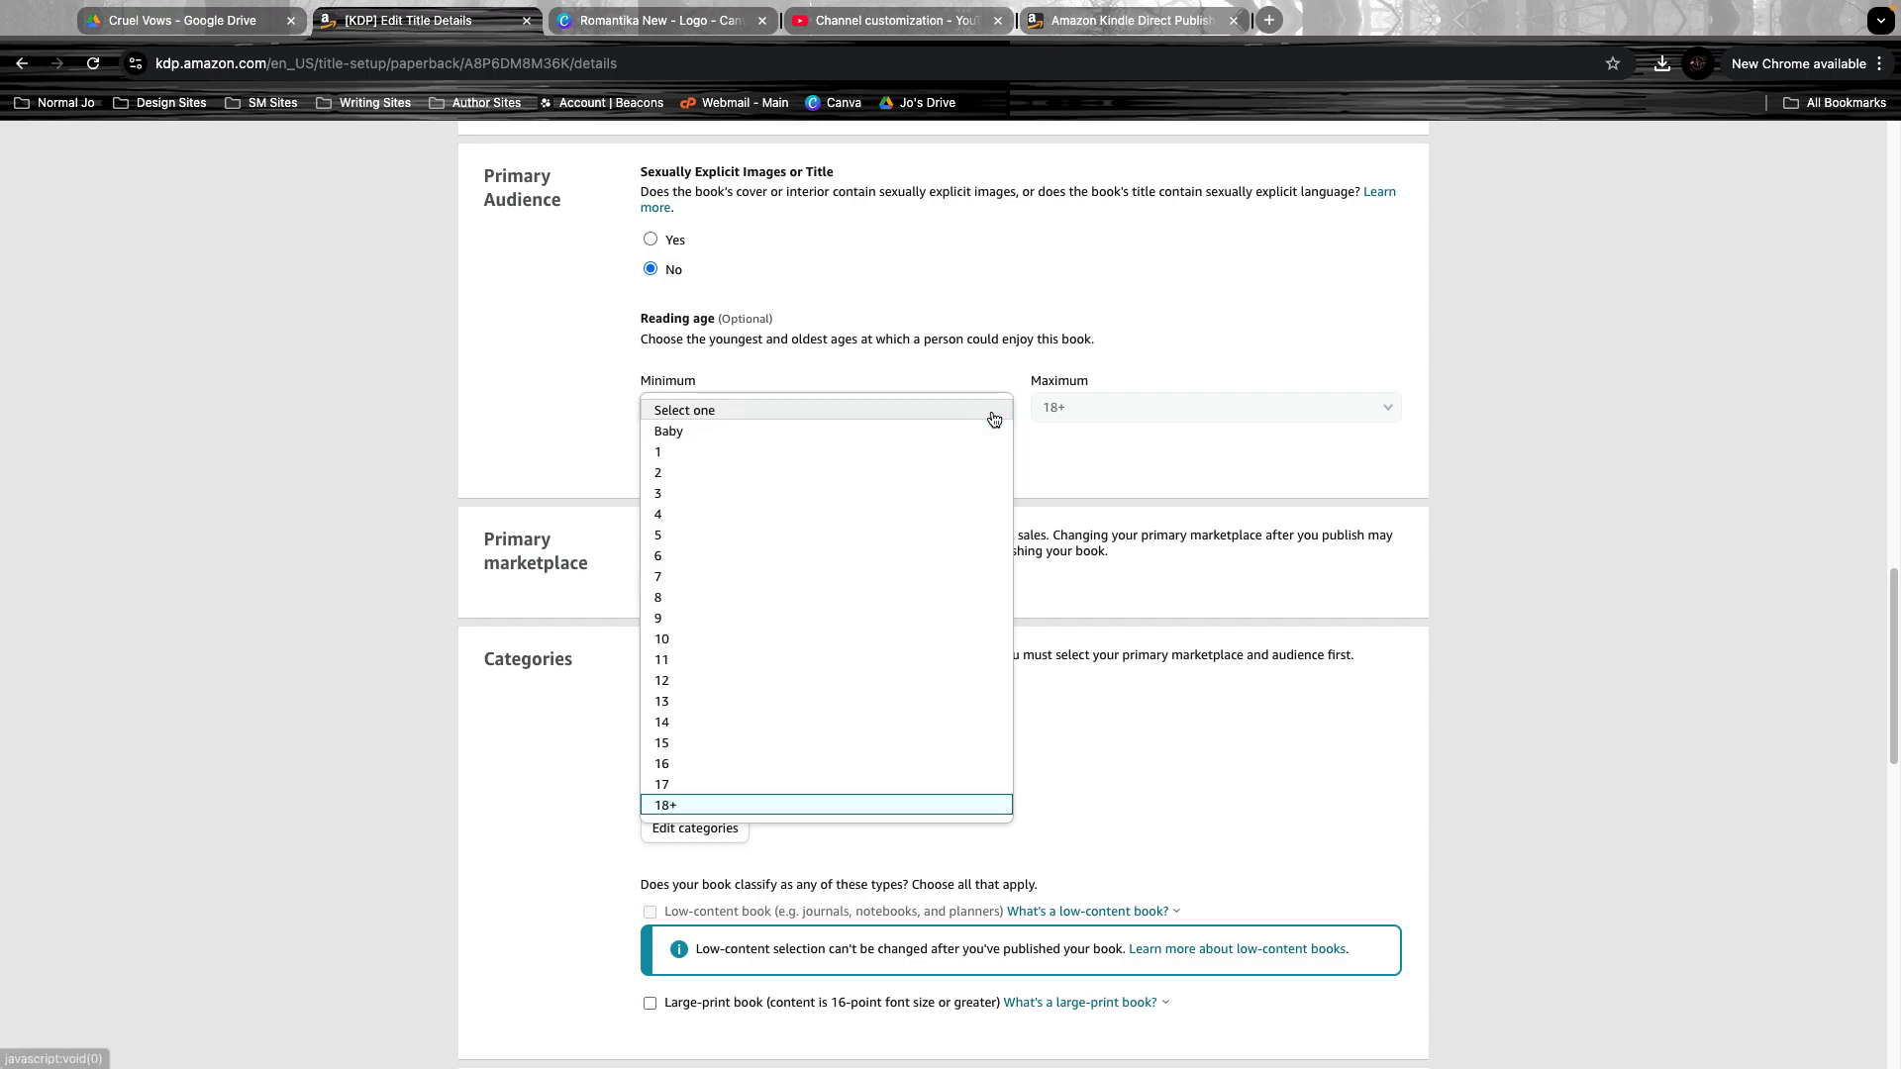
pyautogui.click(1267, 535)
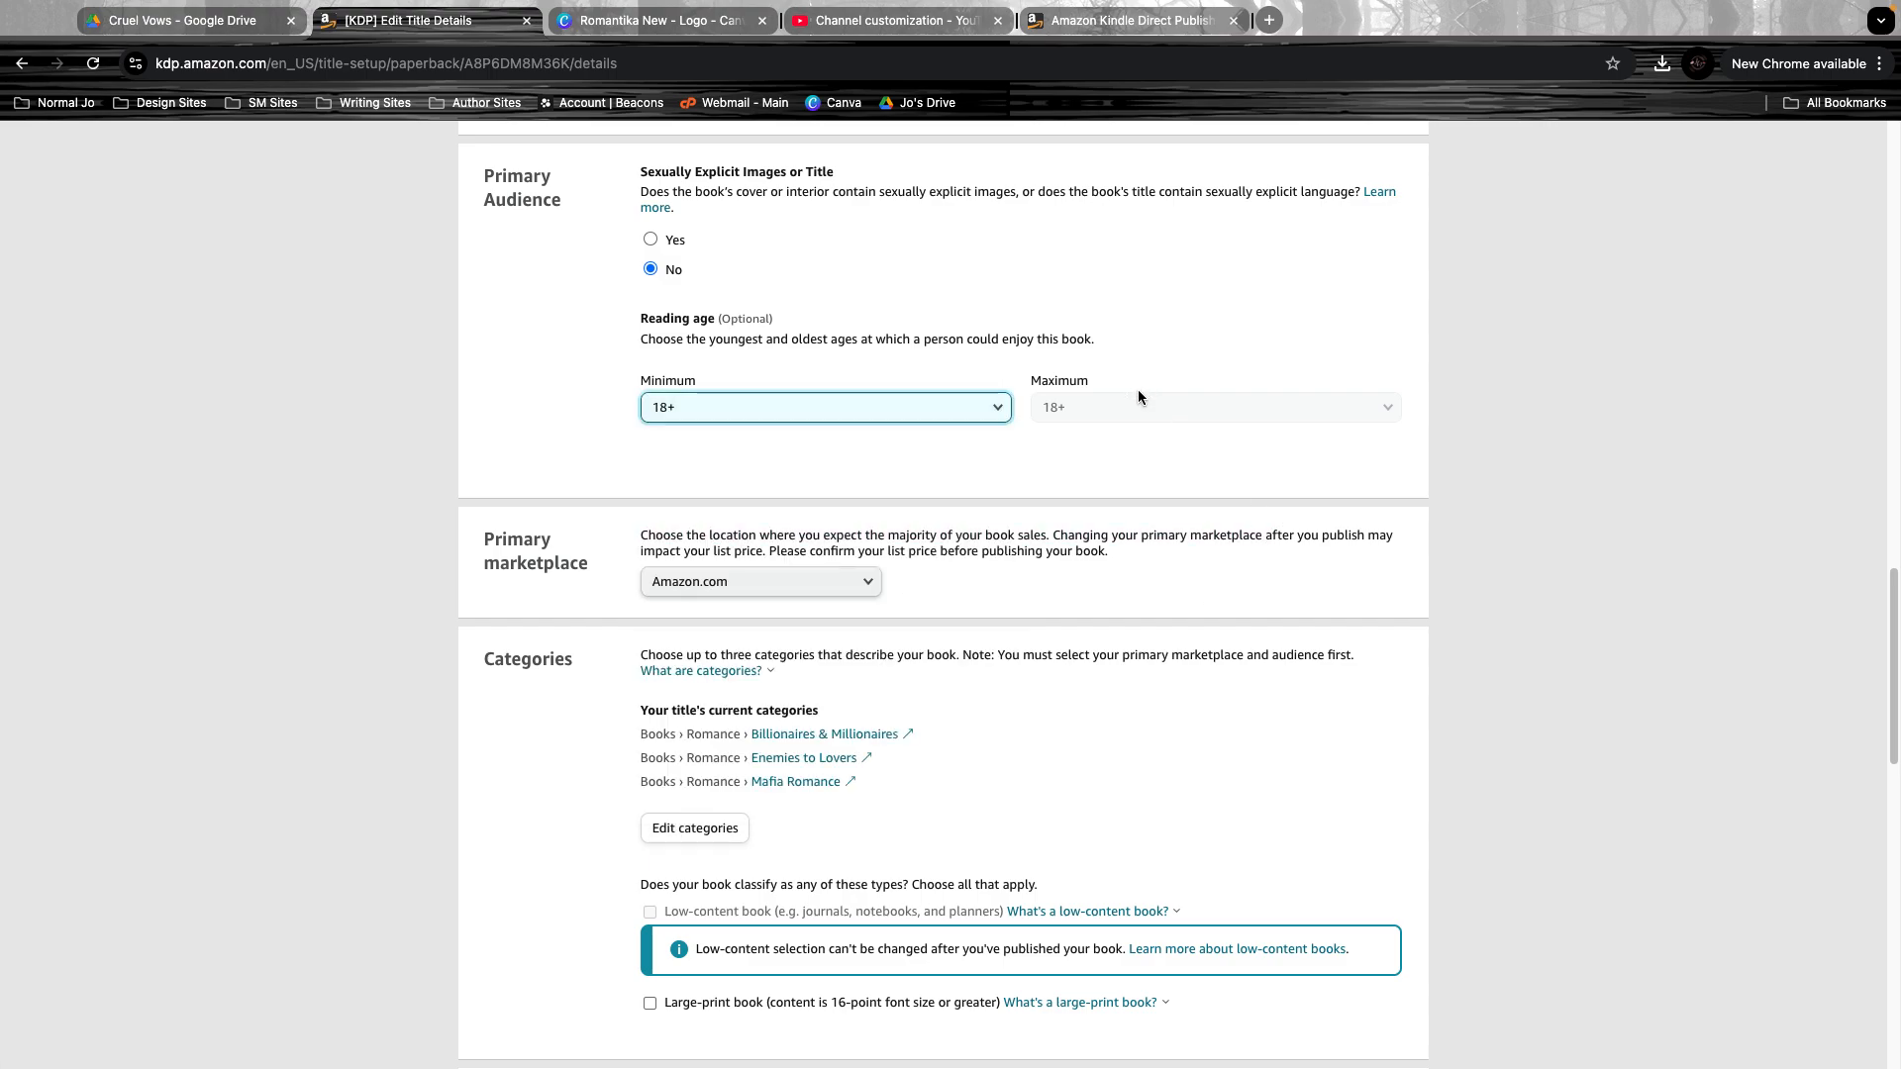
# - Examine the Primary marketplace section and check its marketplace selector without picking a different marketplace
pyautogui.scroll(-3, 1469, 509)
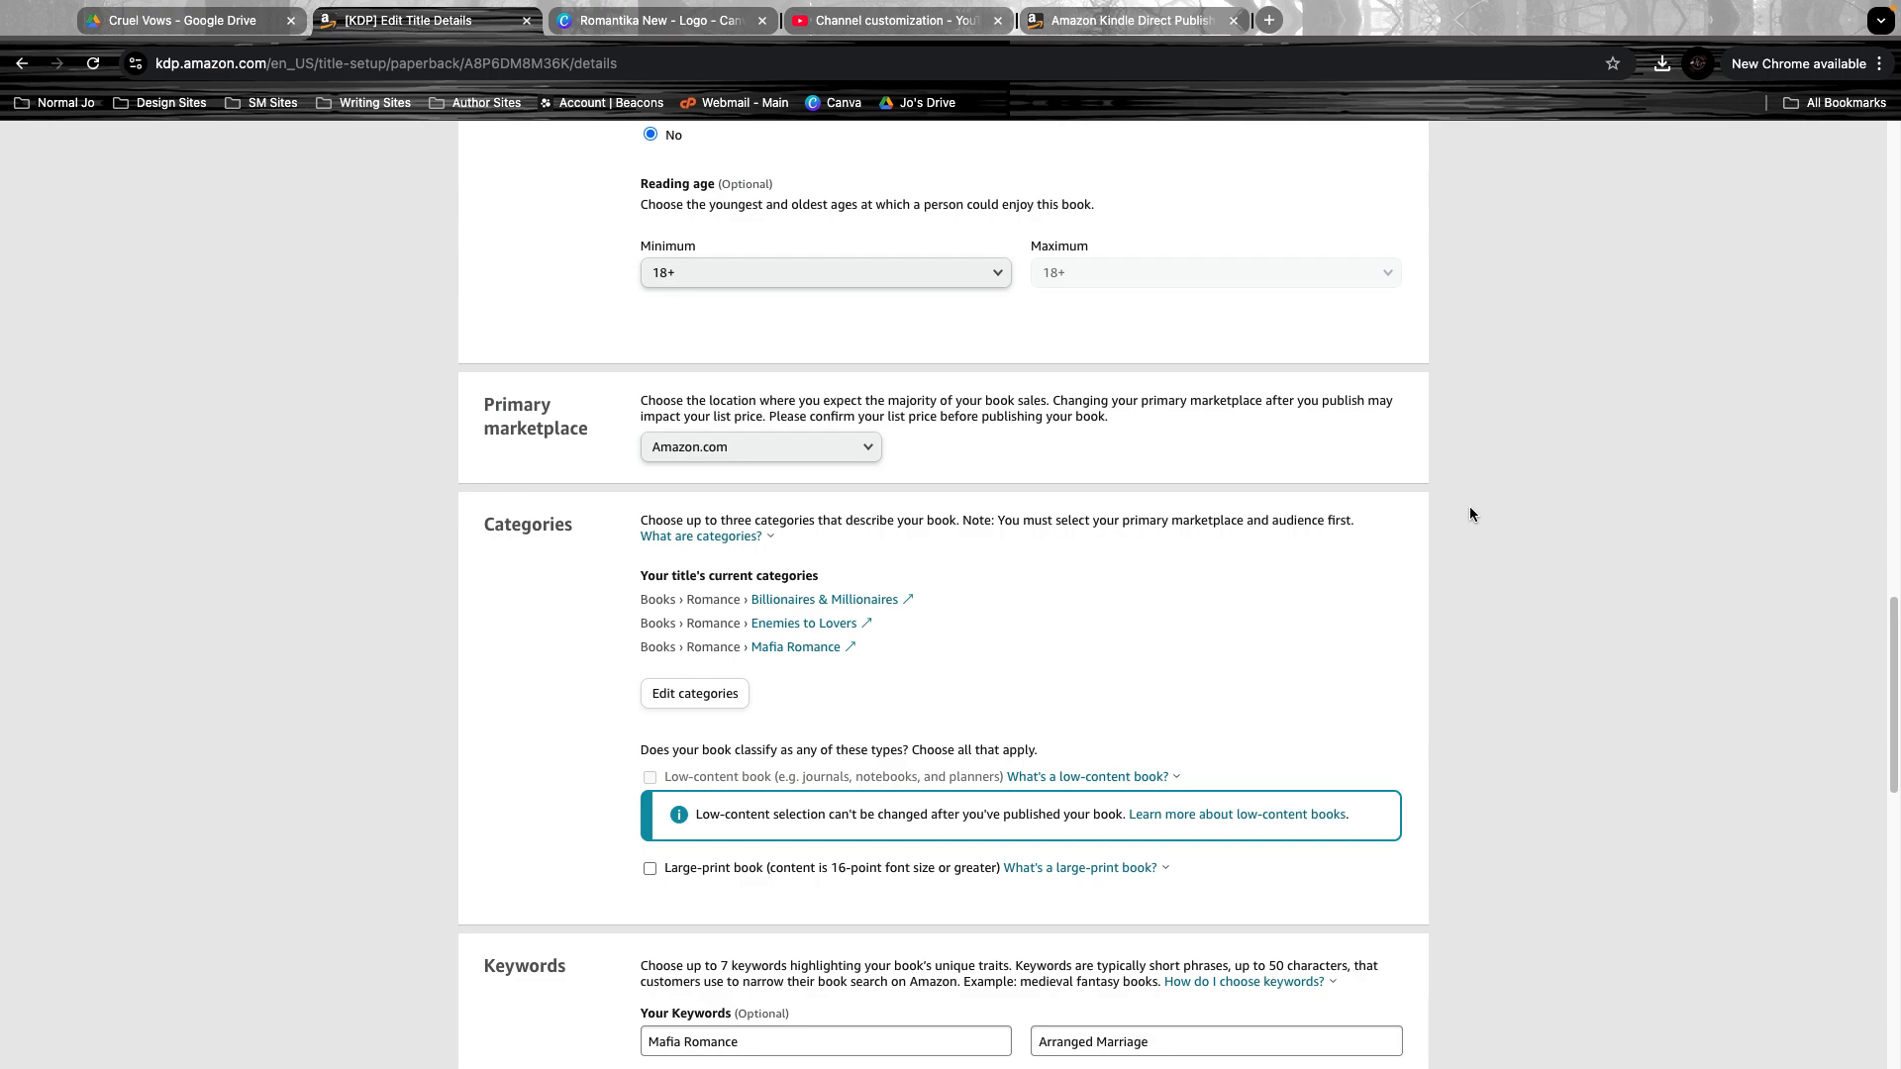
pyautogui.scroll(-1, 1469, 507)
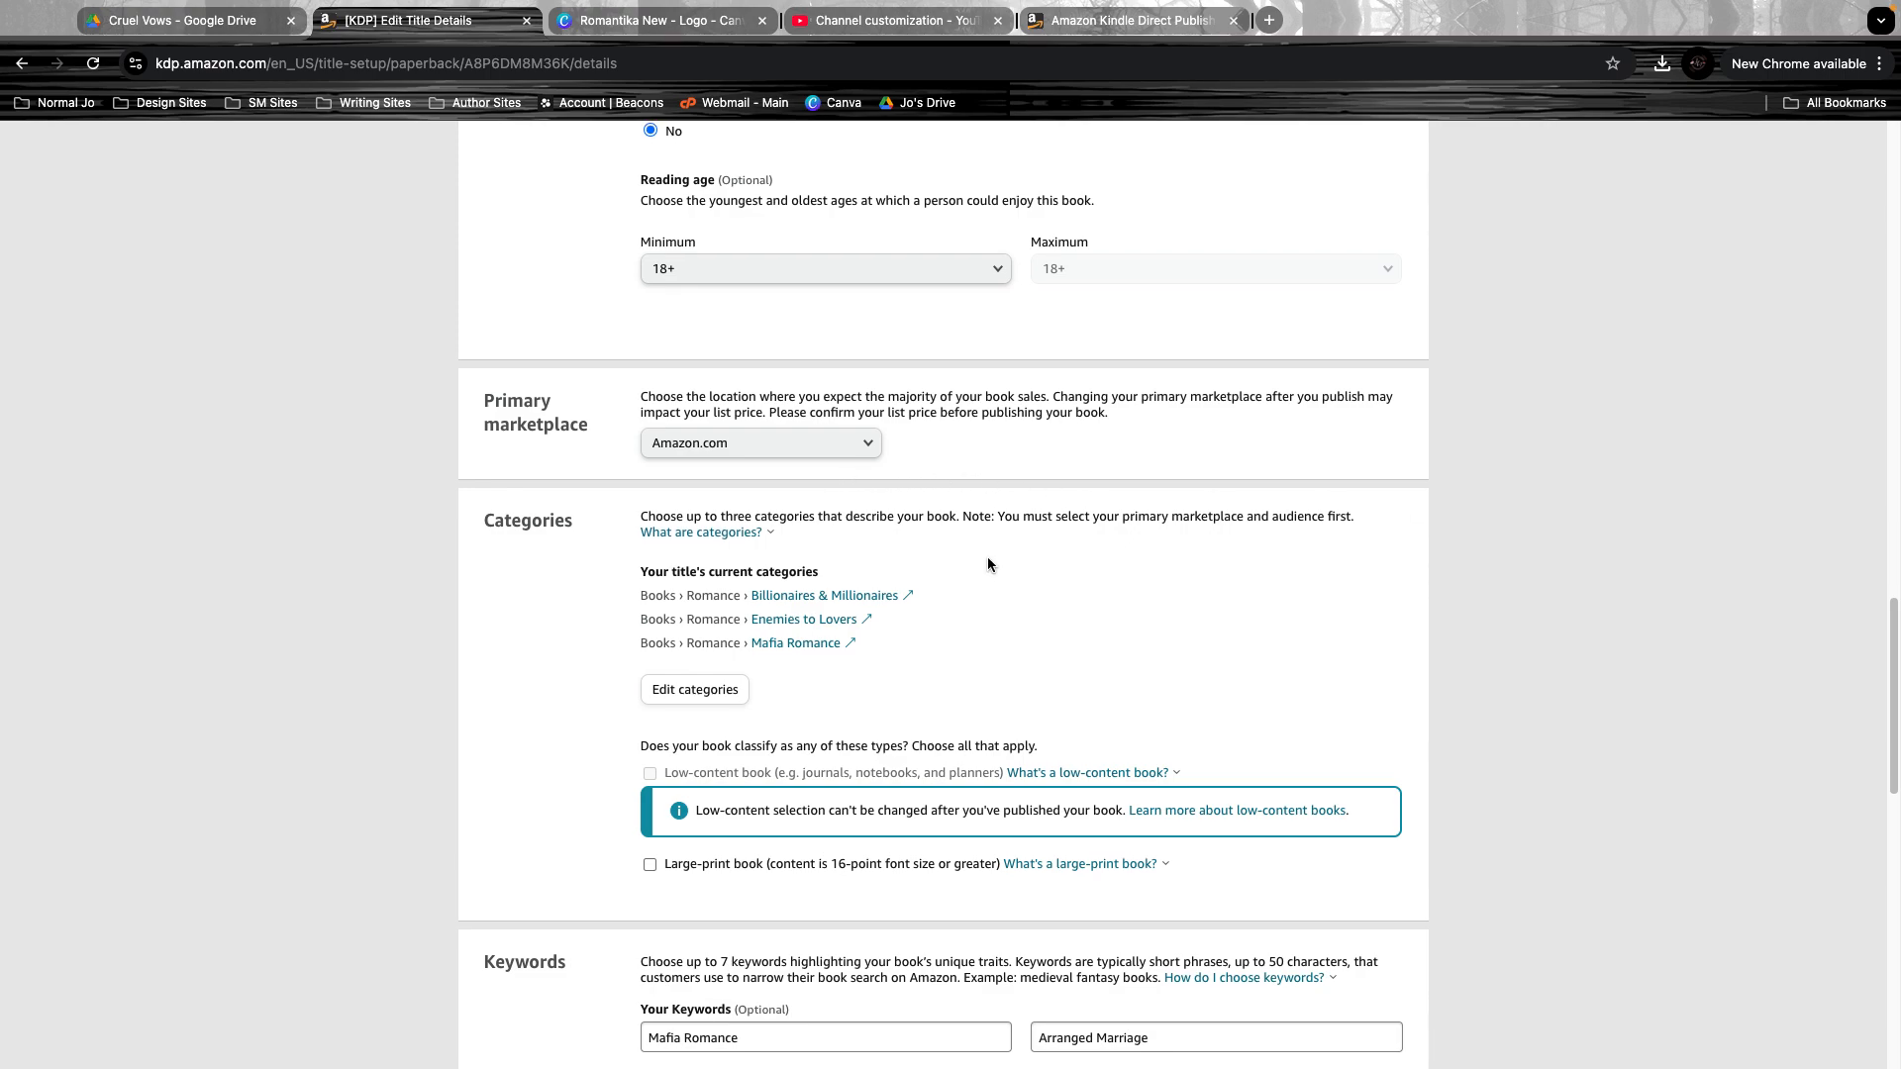
pyautogui.scroll(-1, 990, 554)
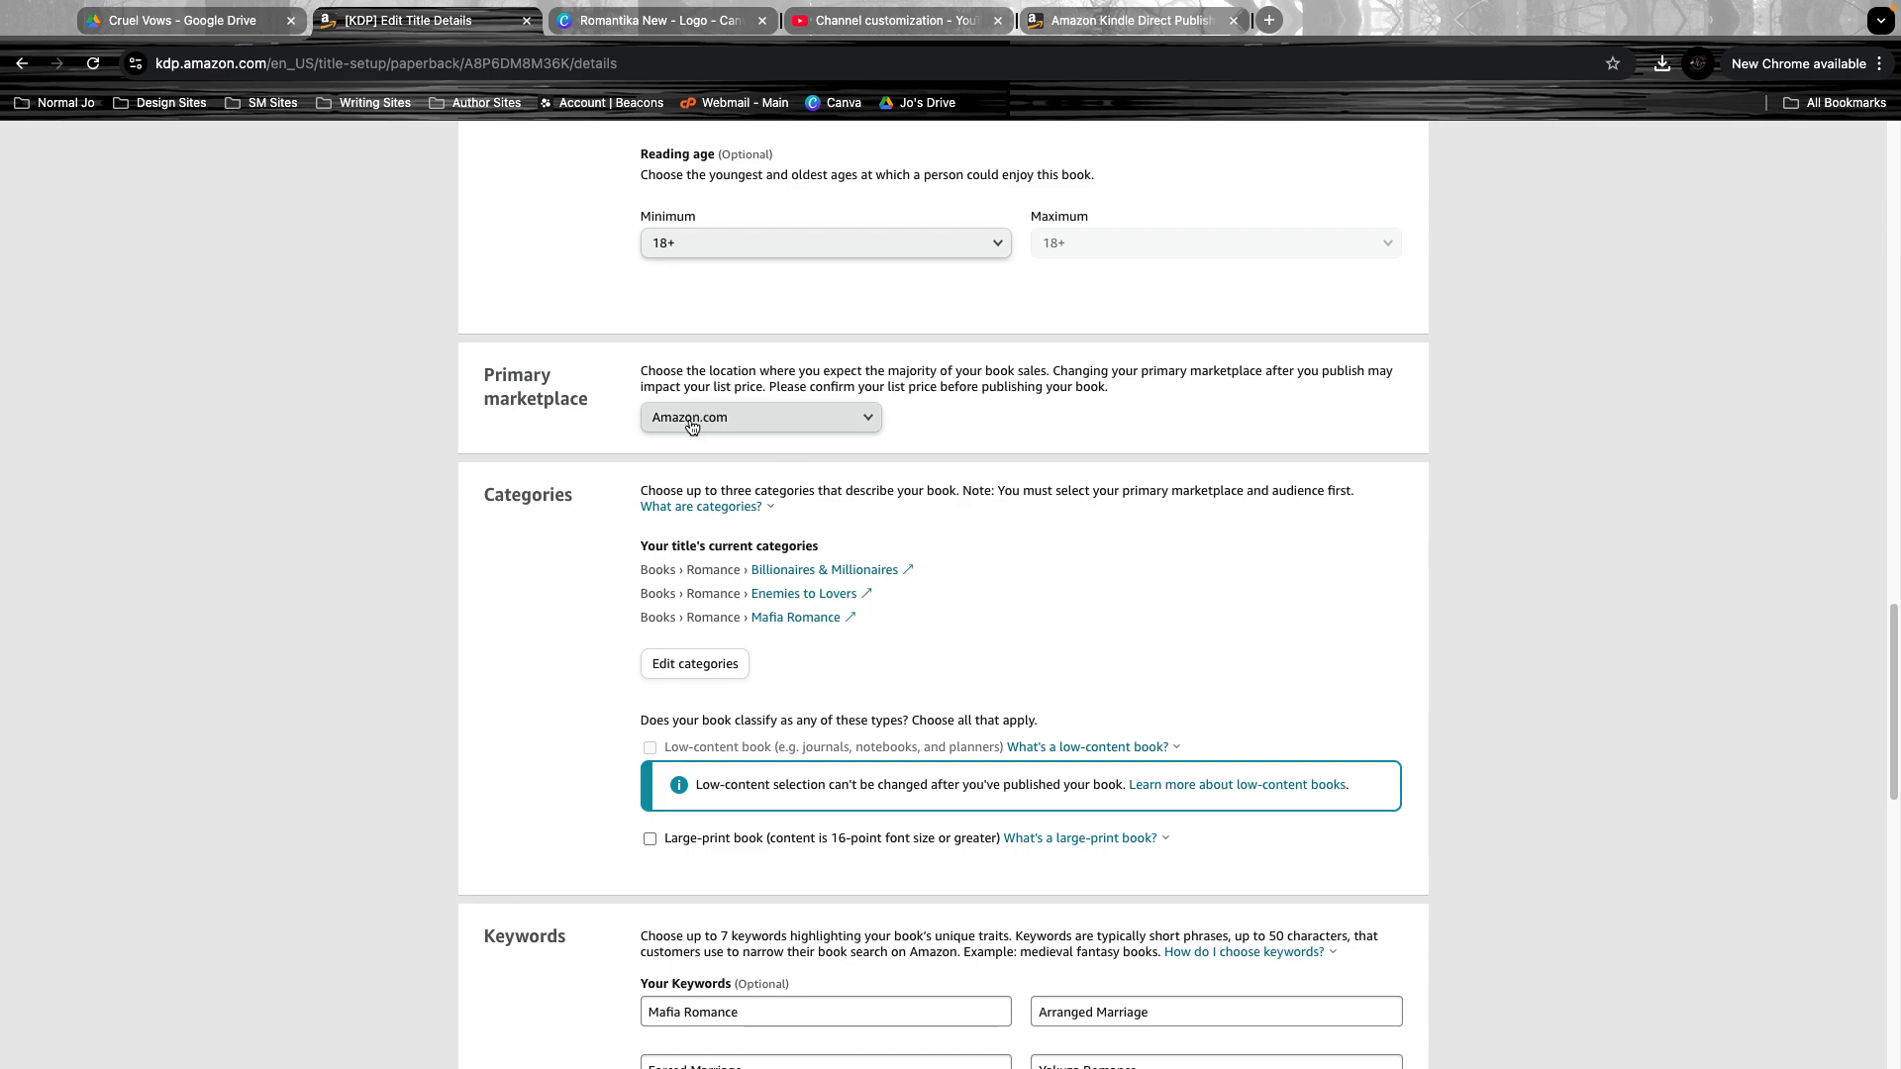
pyautogui.click(846, 416)
pyautogui.click(1116, 409)
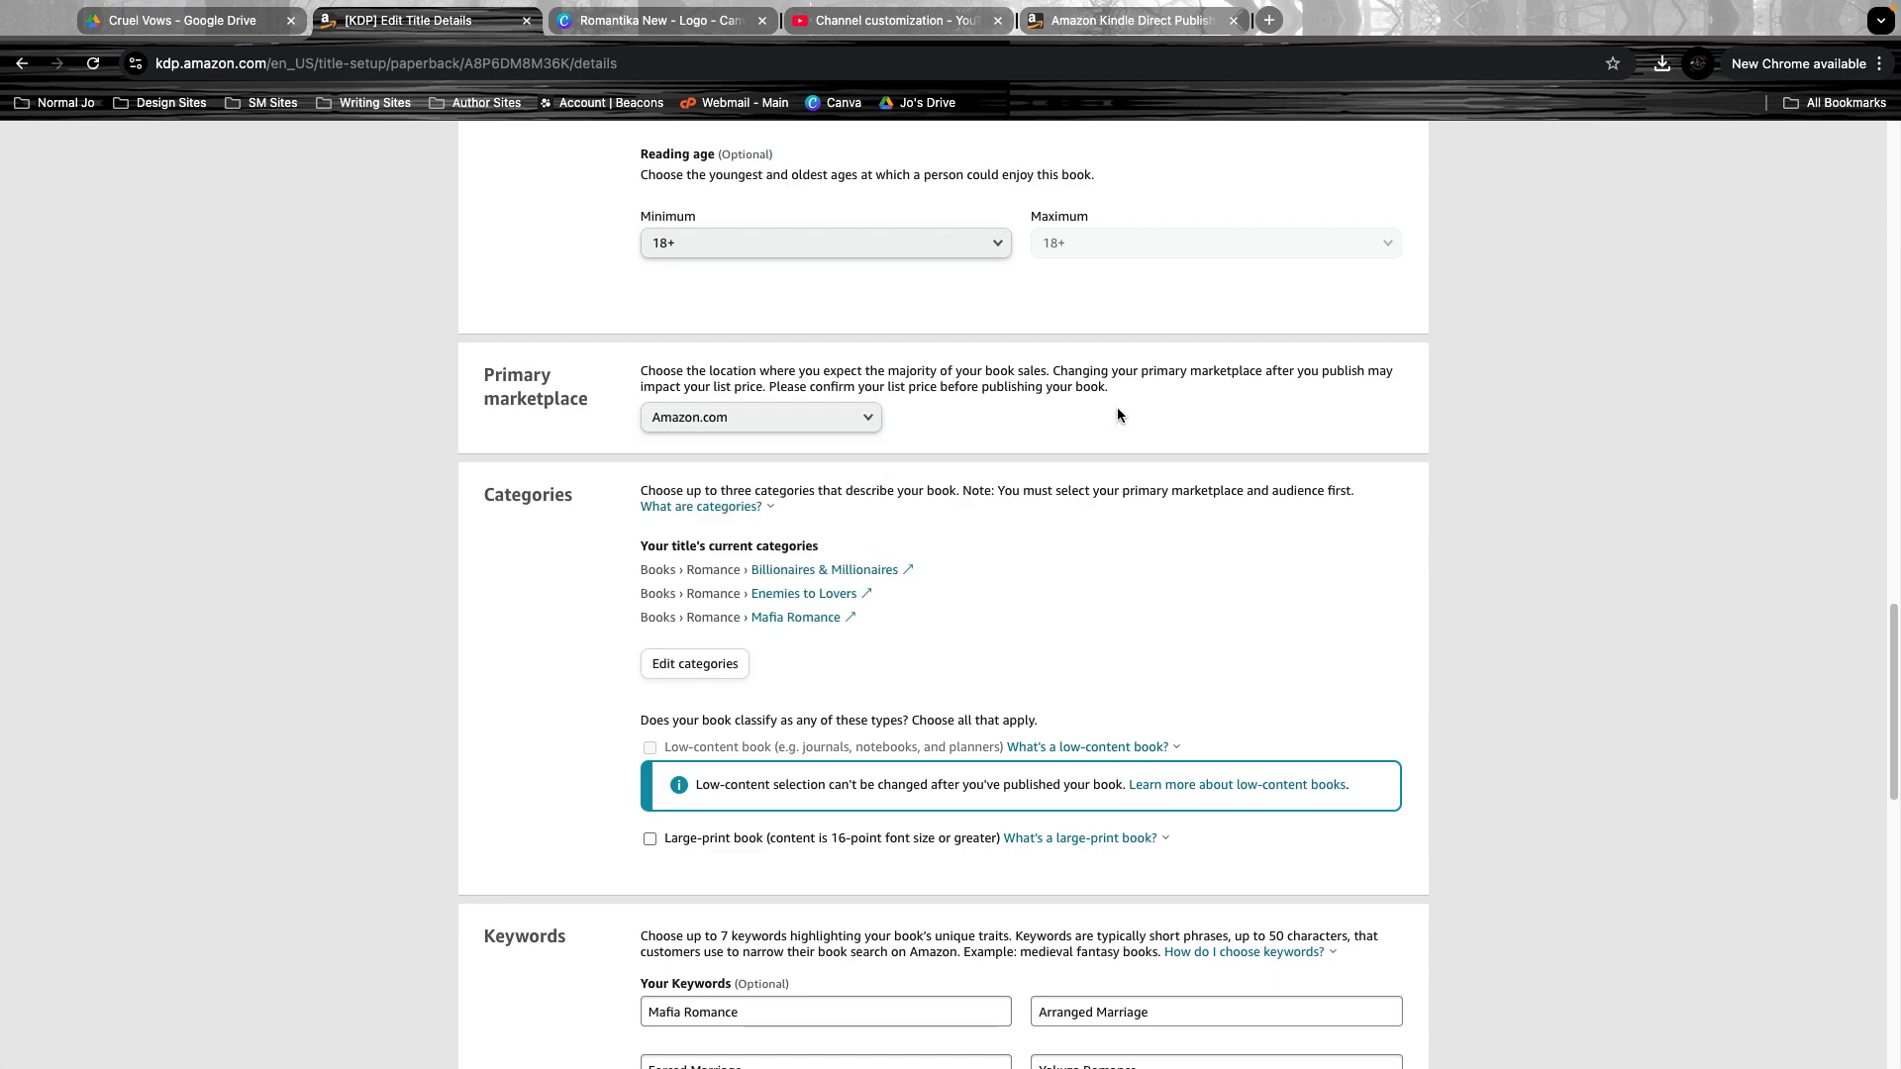
# - Open the category editor, examine the Romance placements and selected categories, and cancel without saving
pyautogui.scroll(-1, 1422, 485)
pyautogui.scroll(-3, 1320, 489)
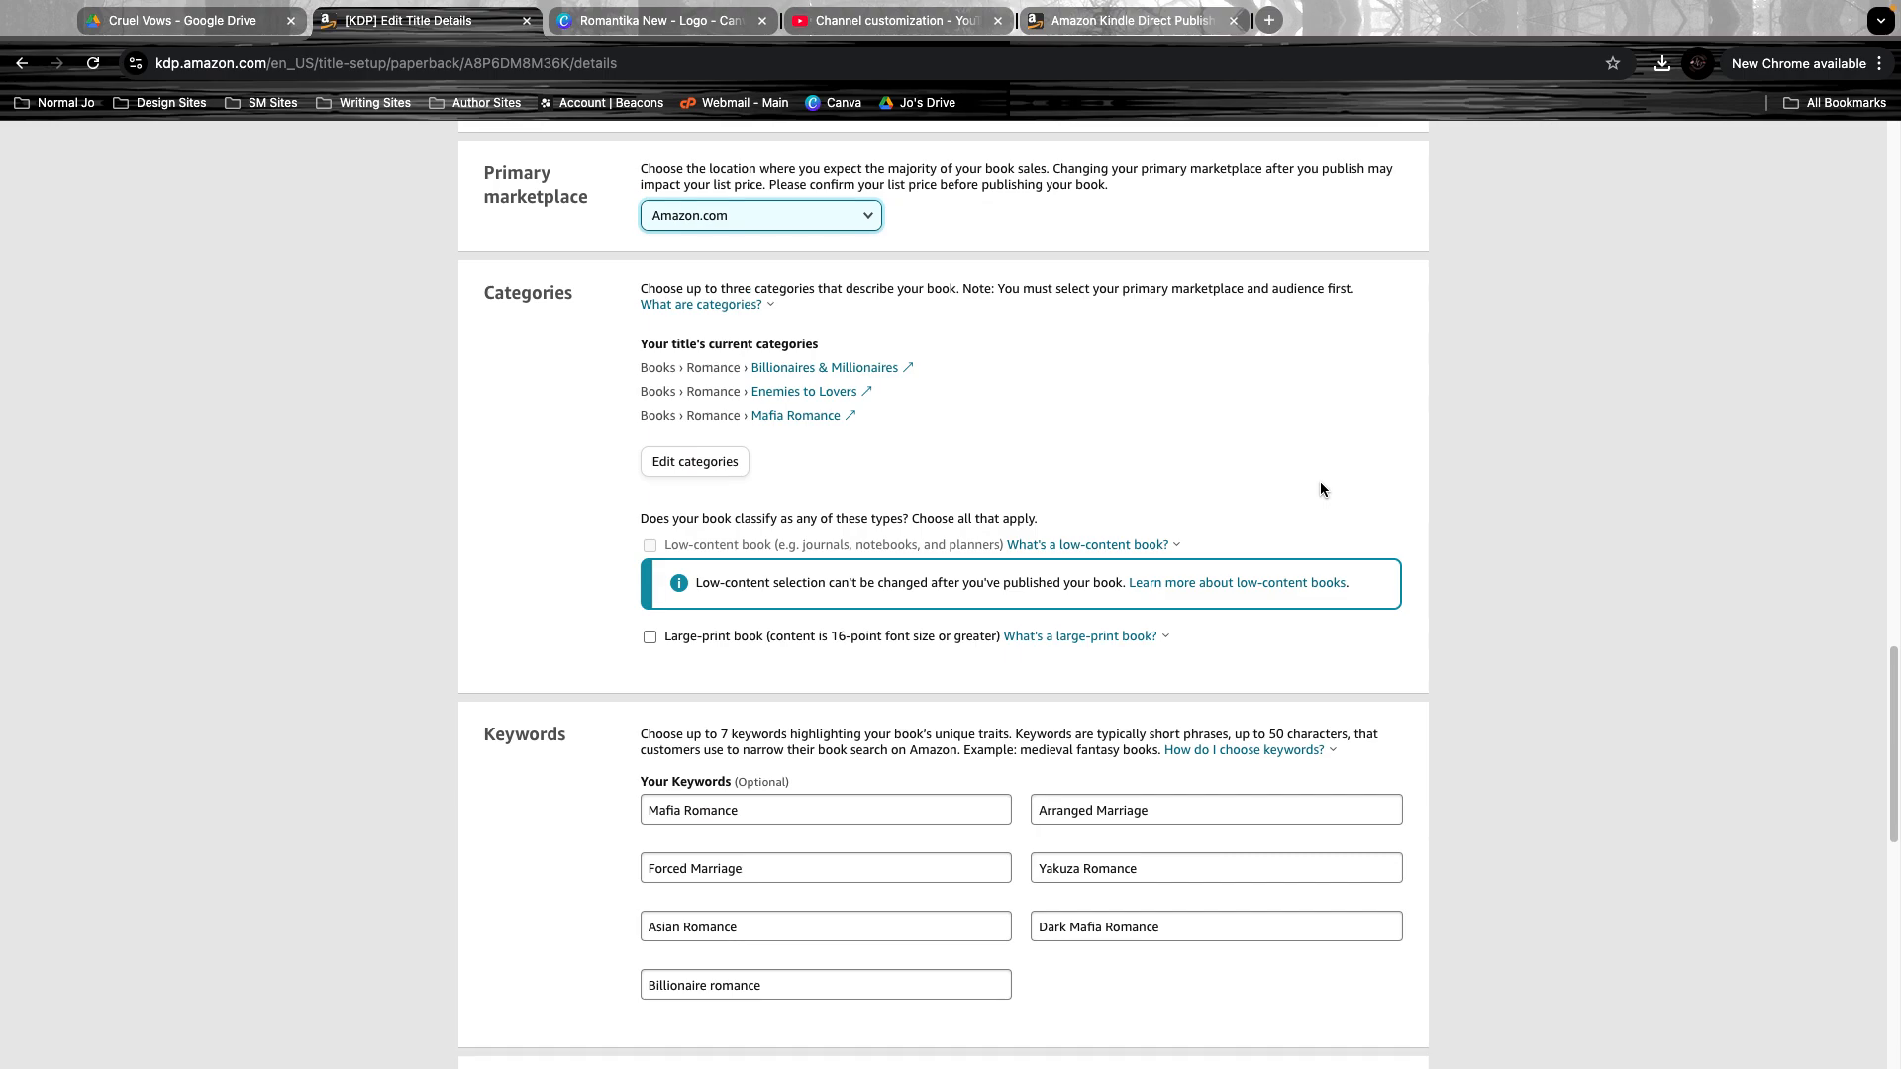
pyautogui.click(693, 462)
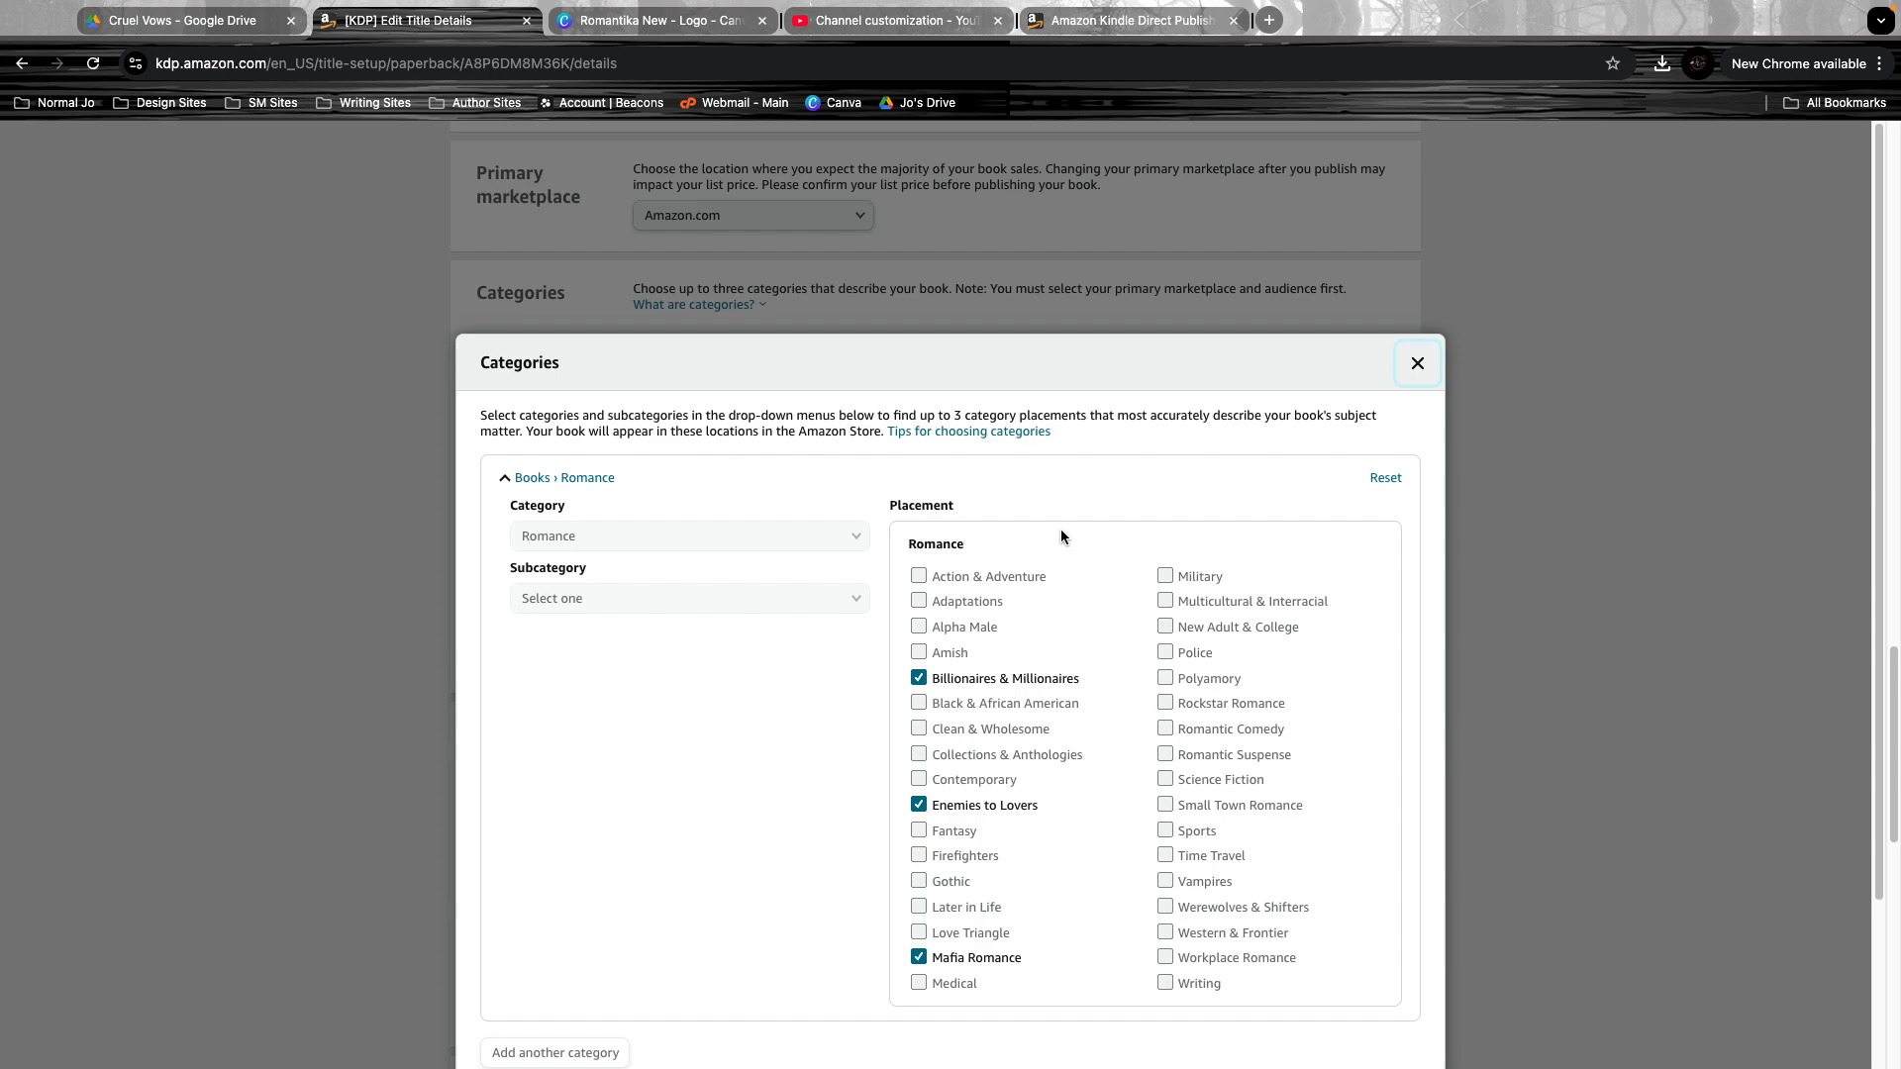
pyautogui.scroll(-3, 1168, 836)
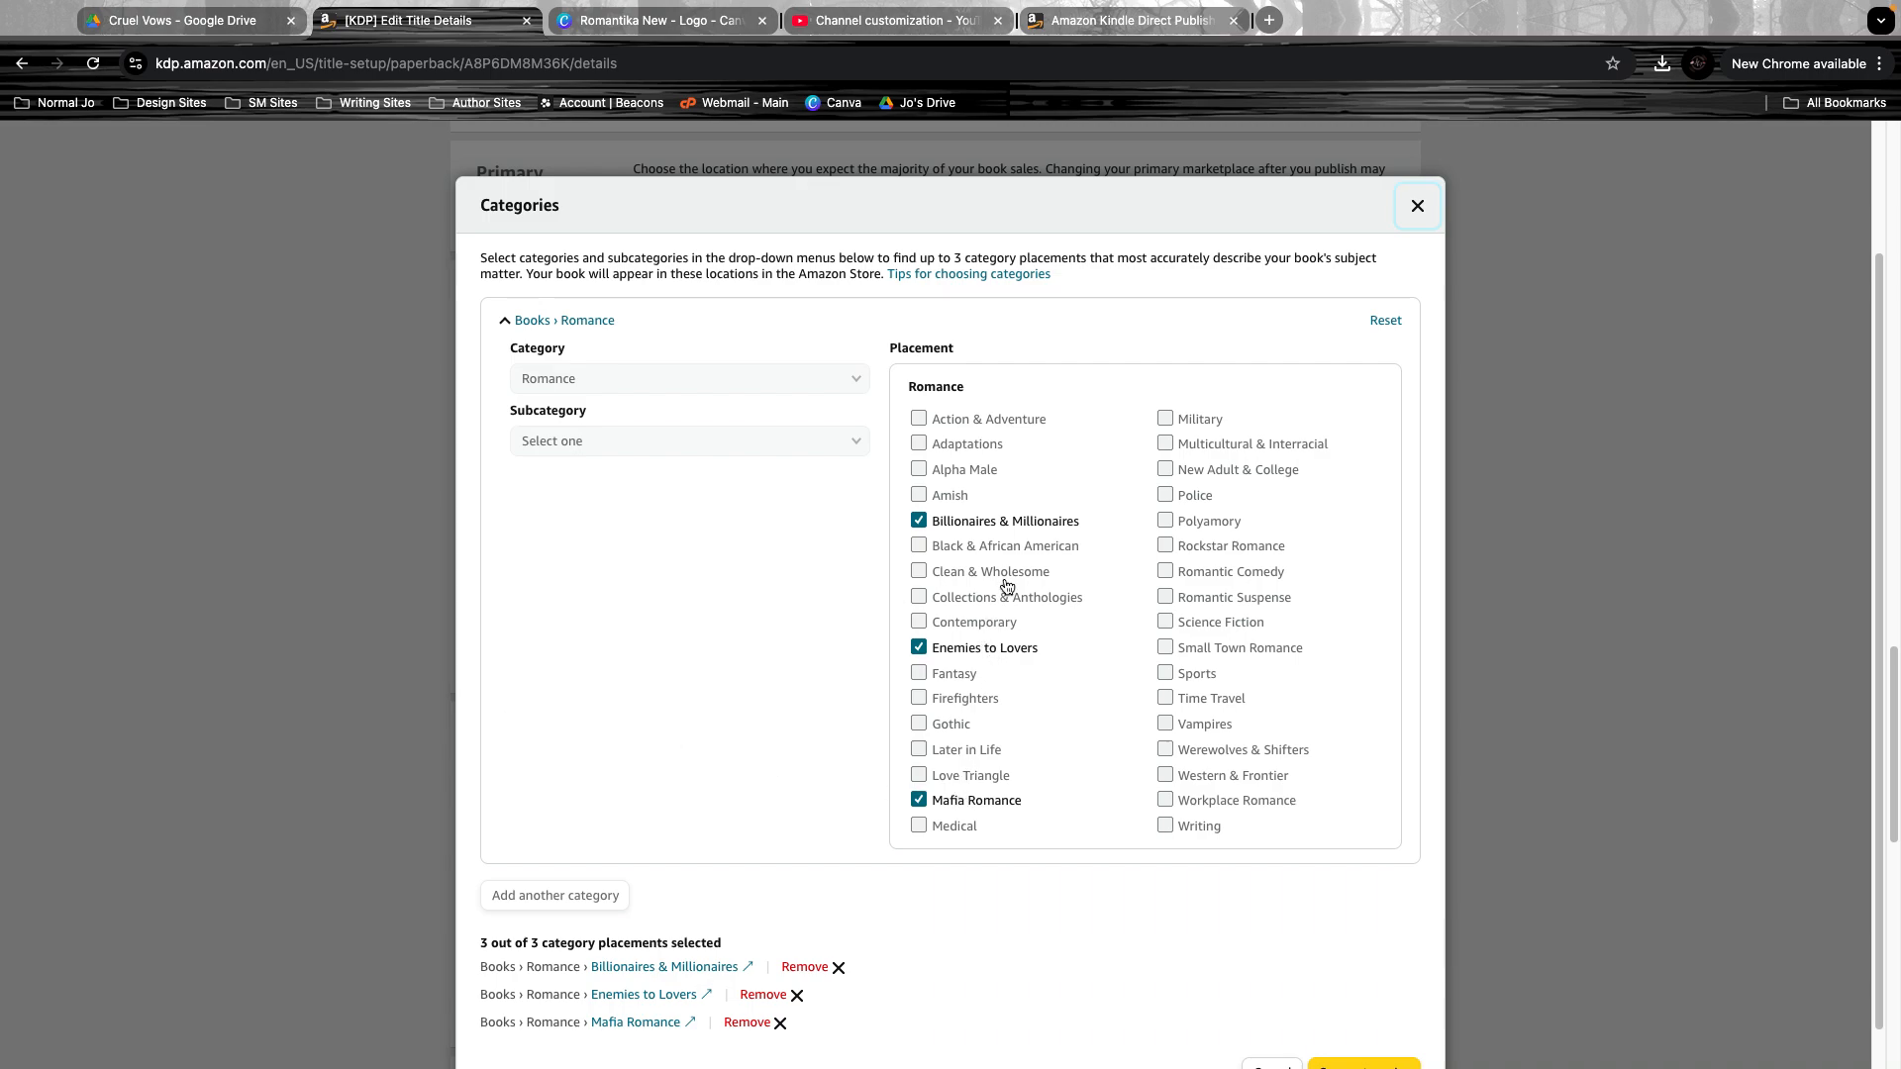
pyautogui.scroll(-1, 1199, 584)
pyautogui.scroll(-1, 1201, 585)
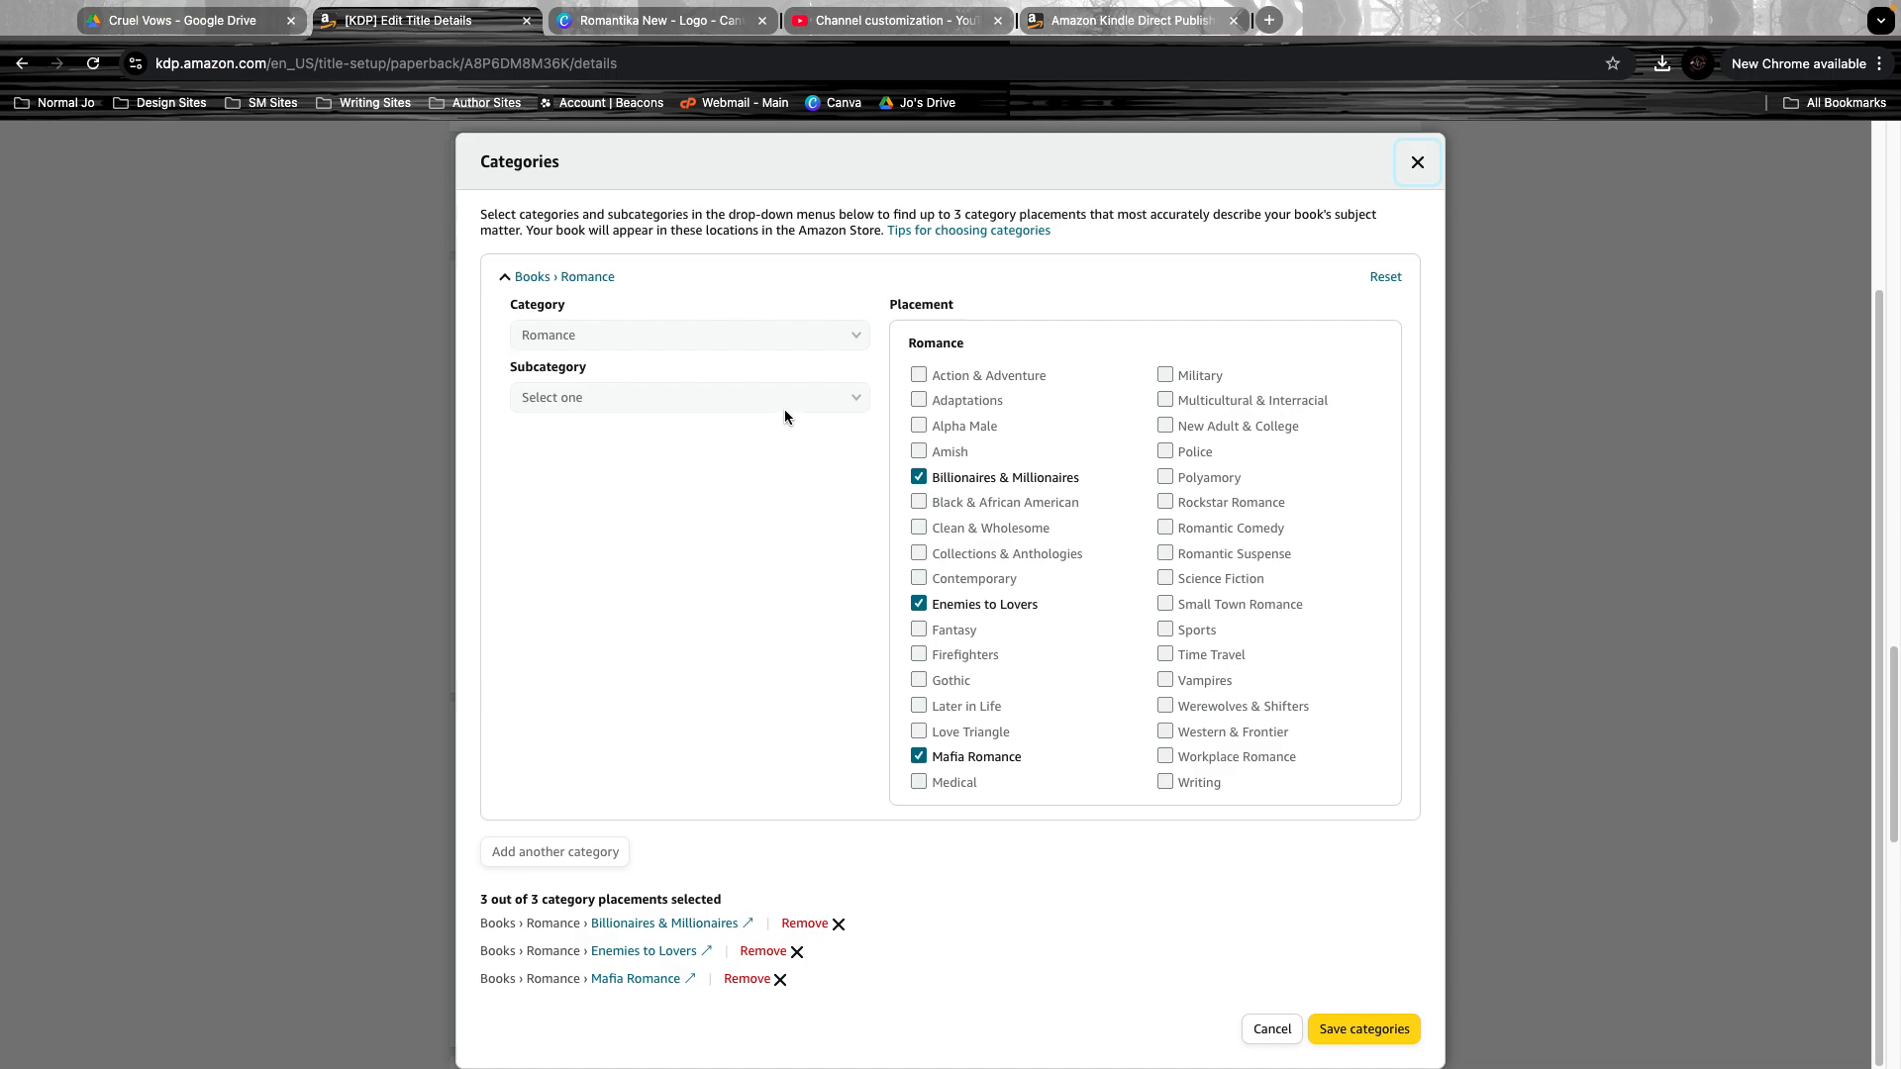
pyautogui.click(1270, 1030)
# - Examine the book's keywords and the publication date options in the paperback details
pyautogui.scroll(-3, 903, 784)
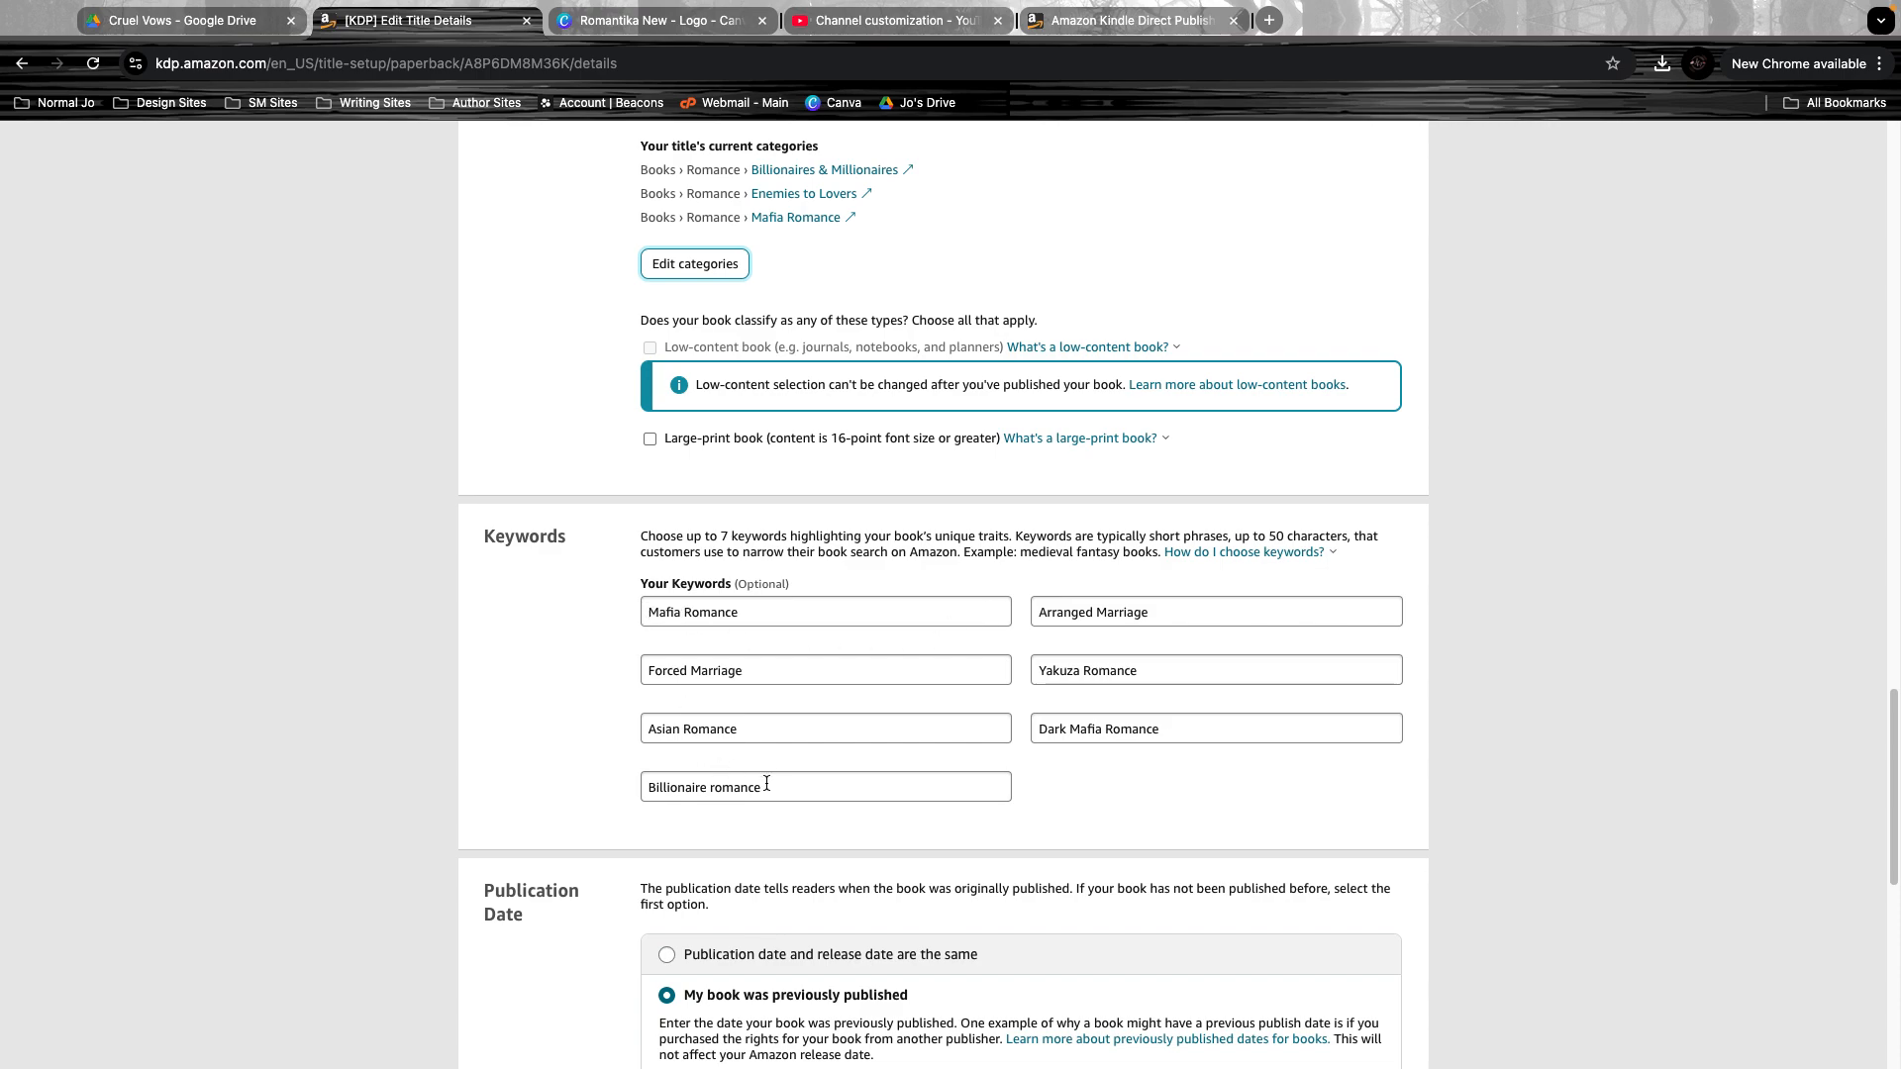
pyautogui.scroll(-2, 1077, 764)
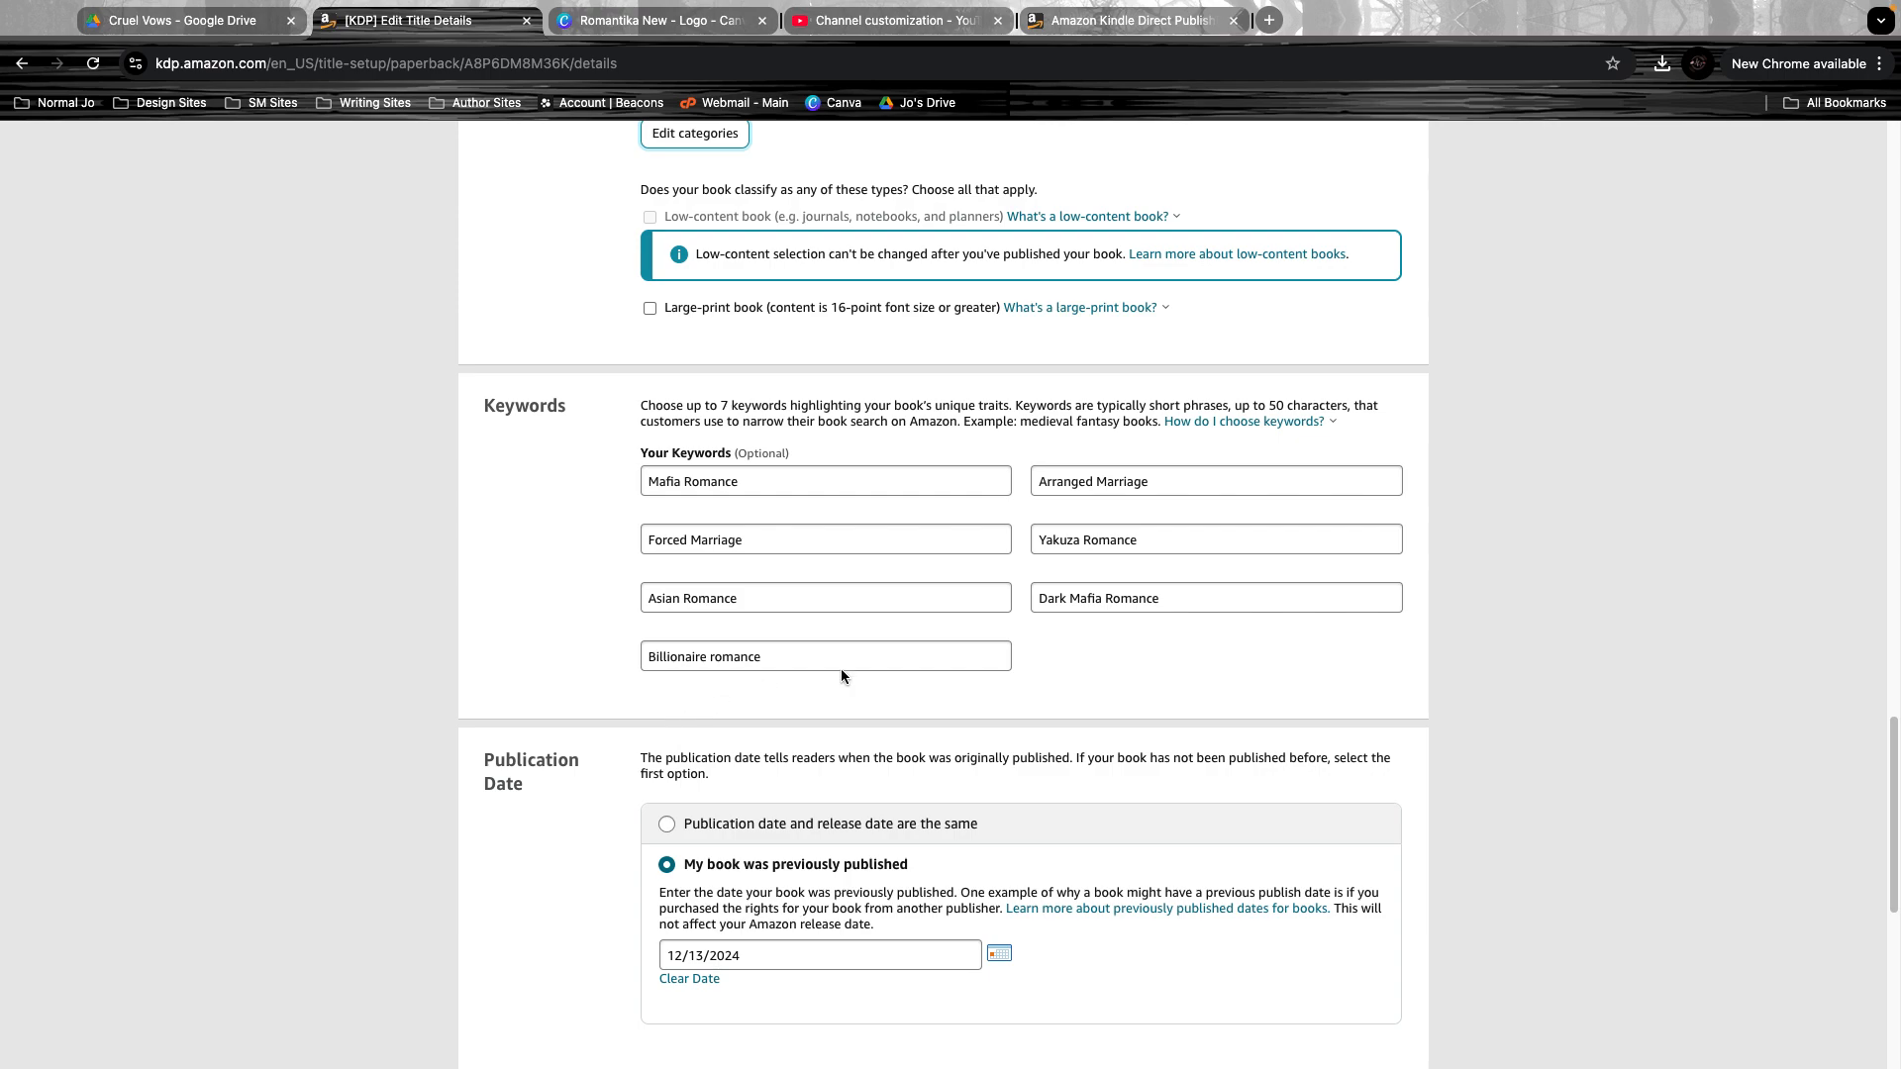
pyautogui.scroll(-2, 1138, 693)
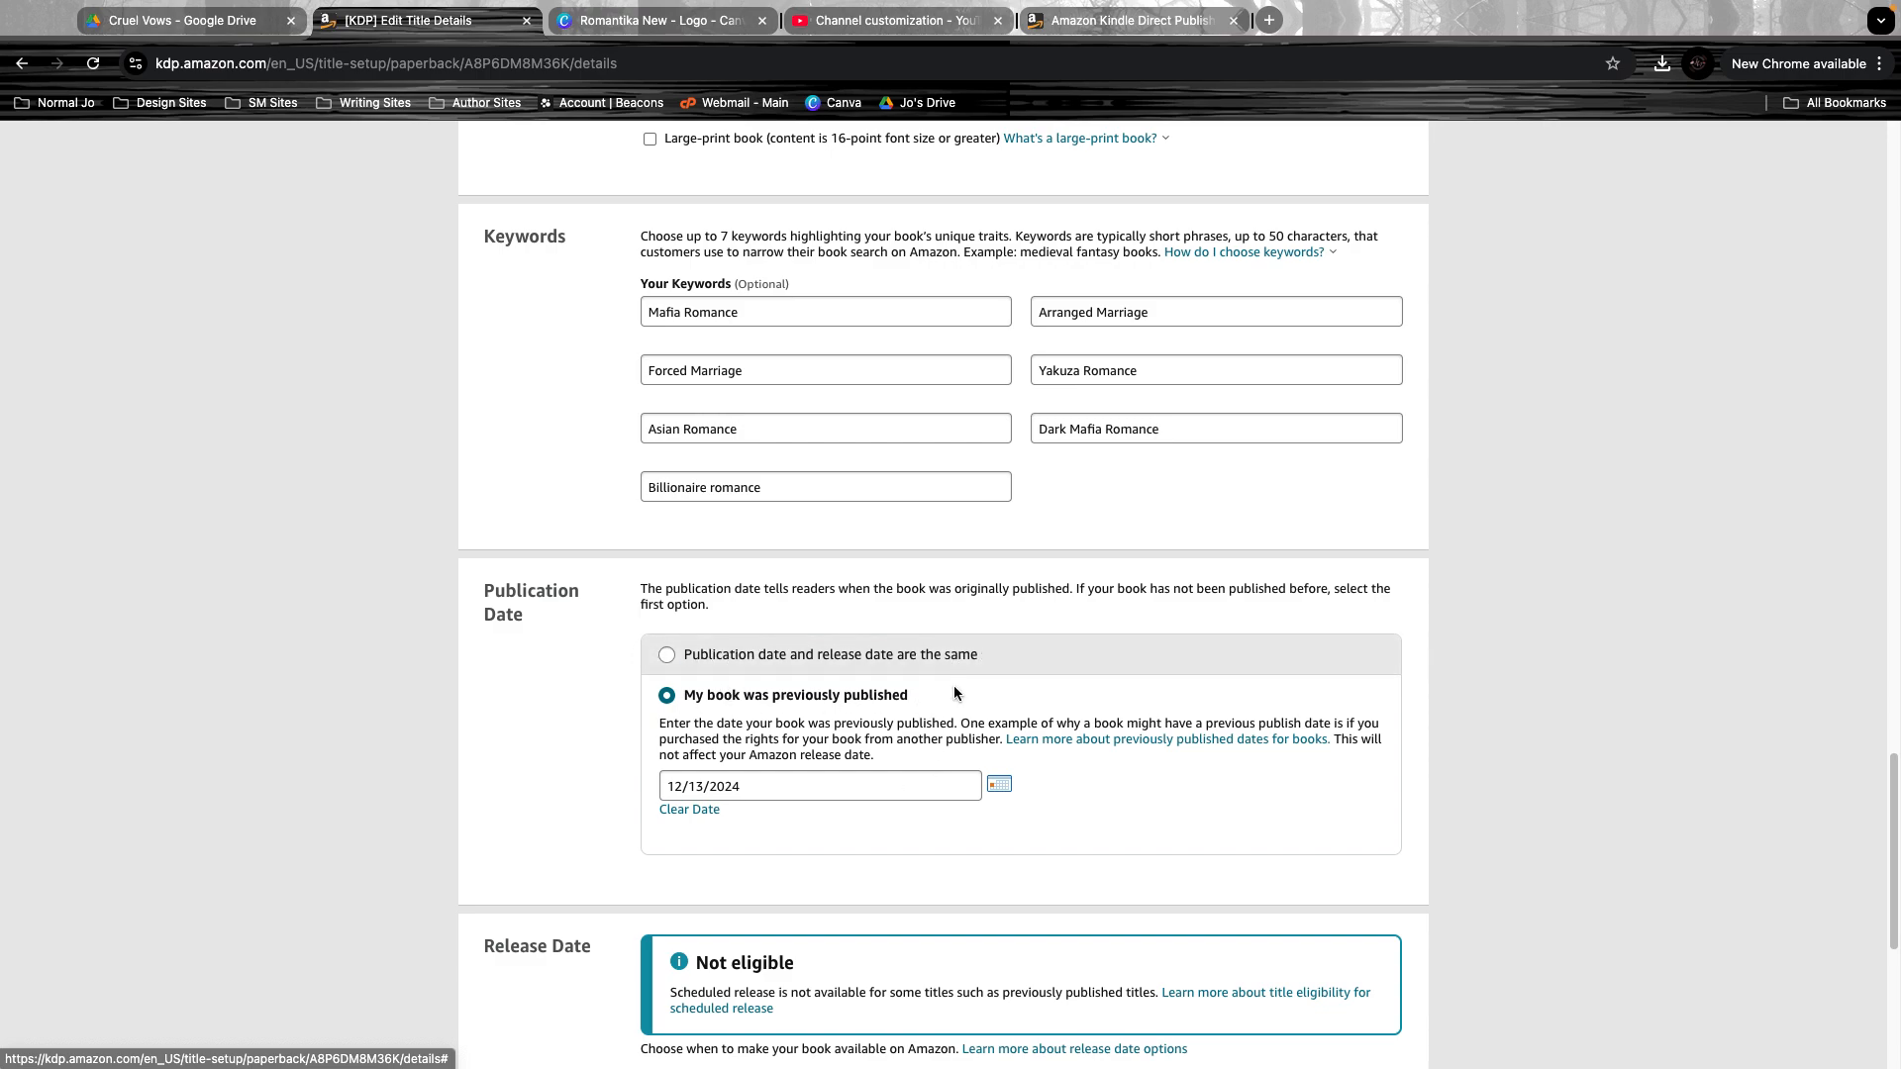
# - Check the publication and release date settings, and save the paperback details to continue to the Content page
pyautogui.scroll(-1, 1233, 780)
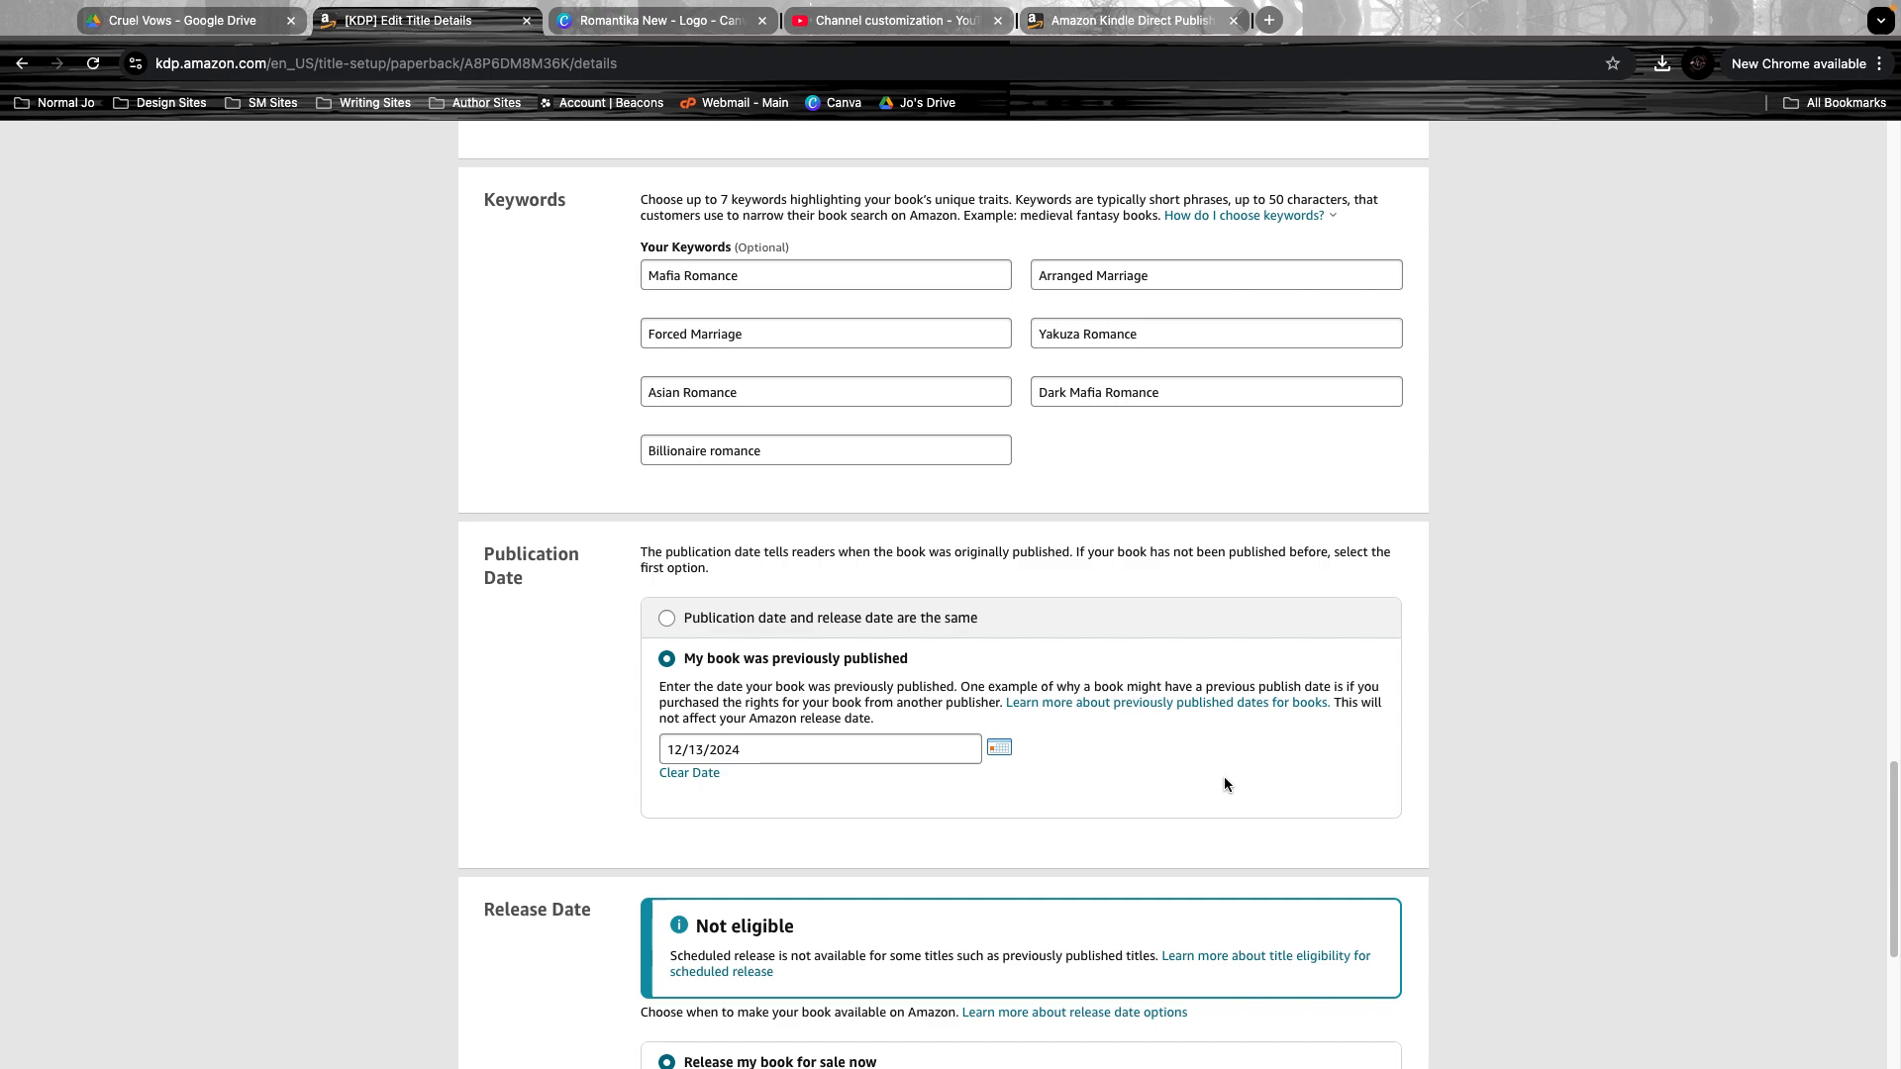
pyautogui.scroll(-3, 1225, 768)
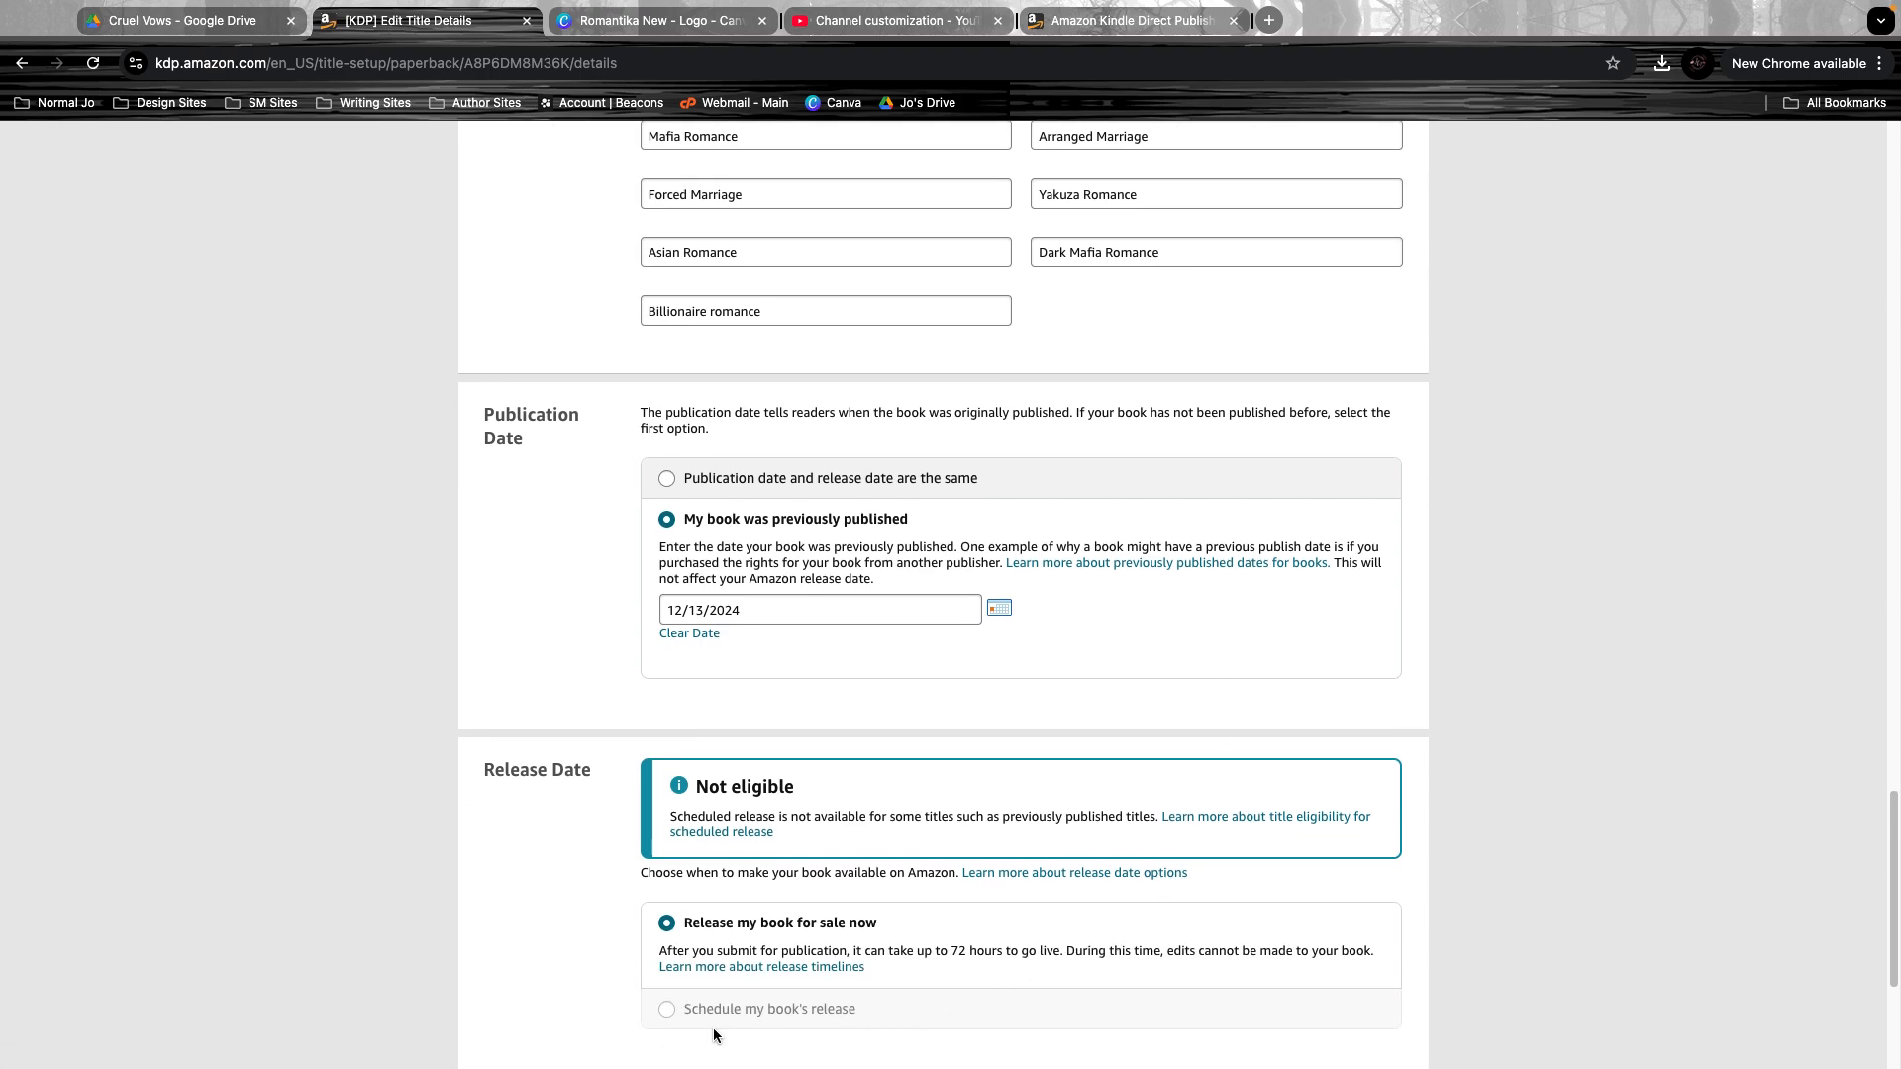
pyautogui.scroll(-3, 1000, 994)
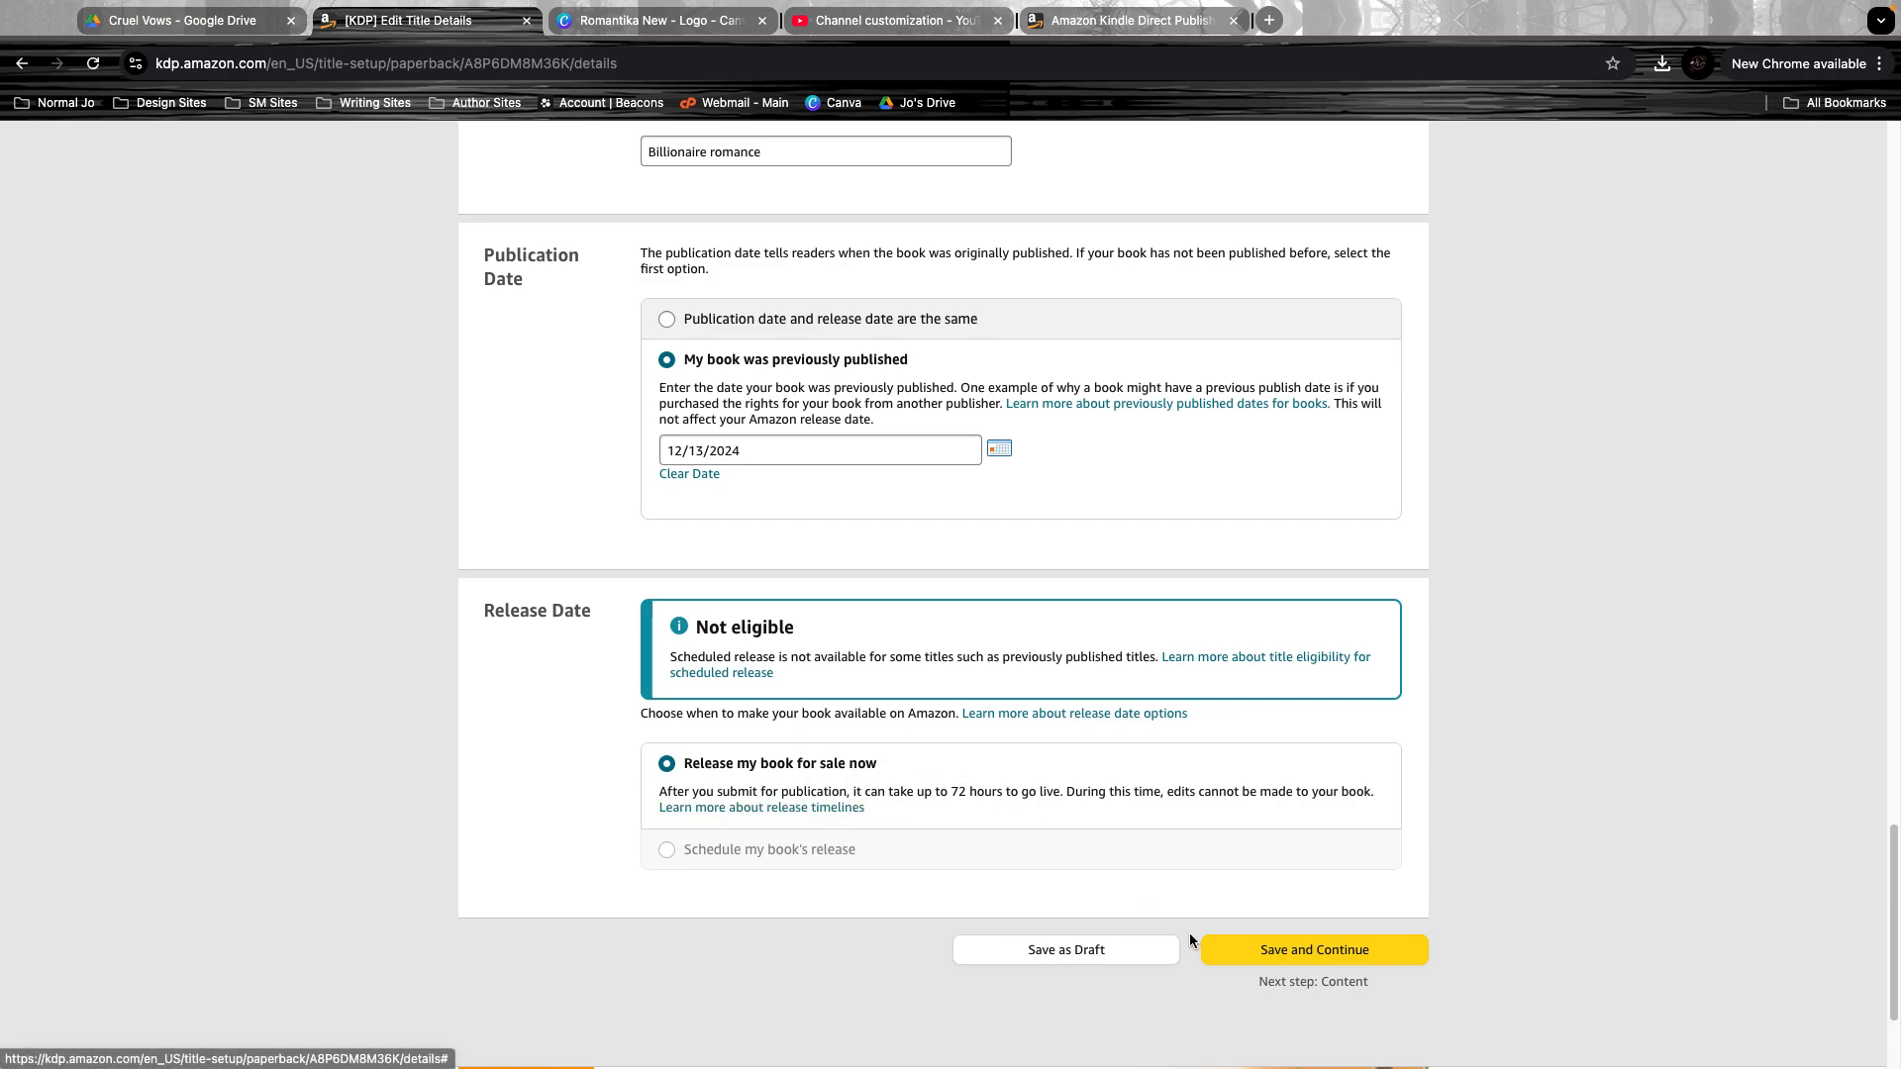
pyautogui.click(1227, 949)
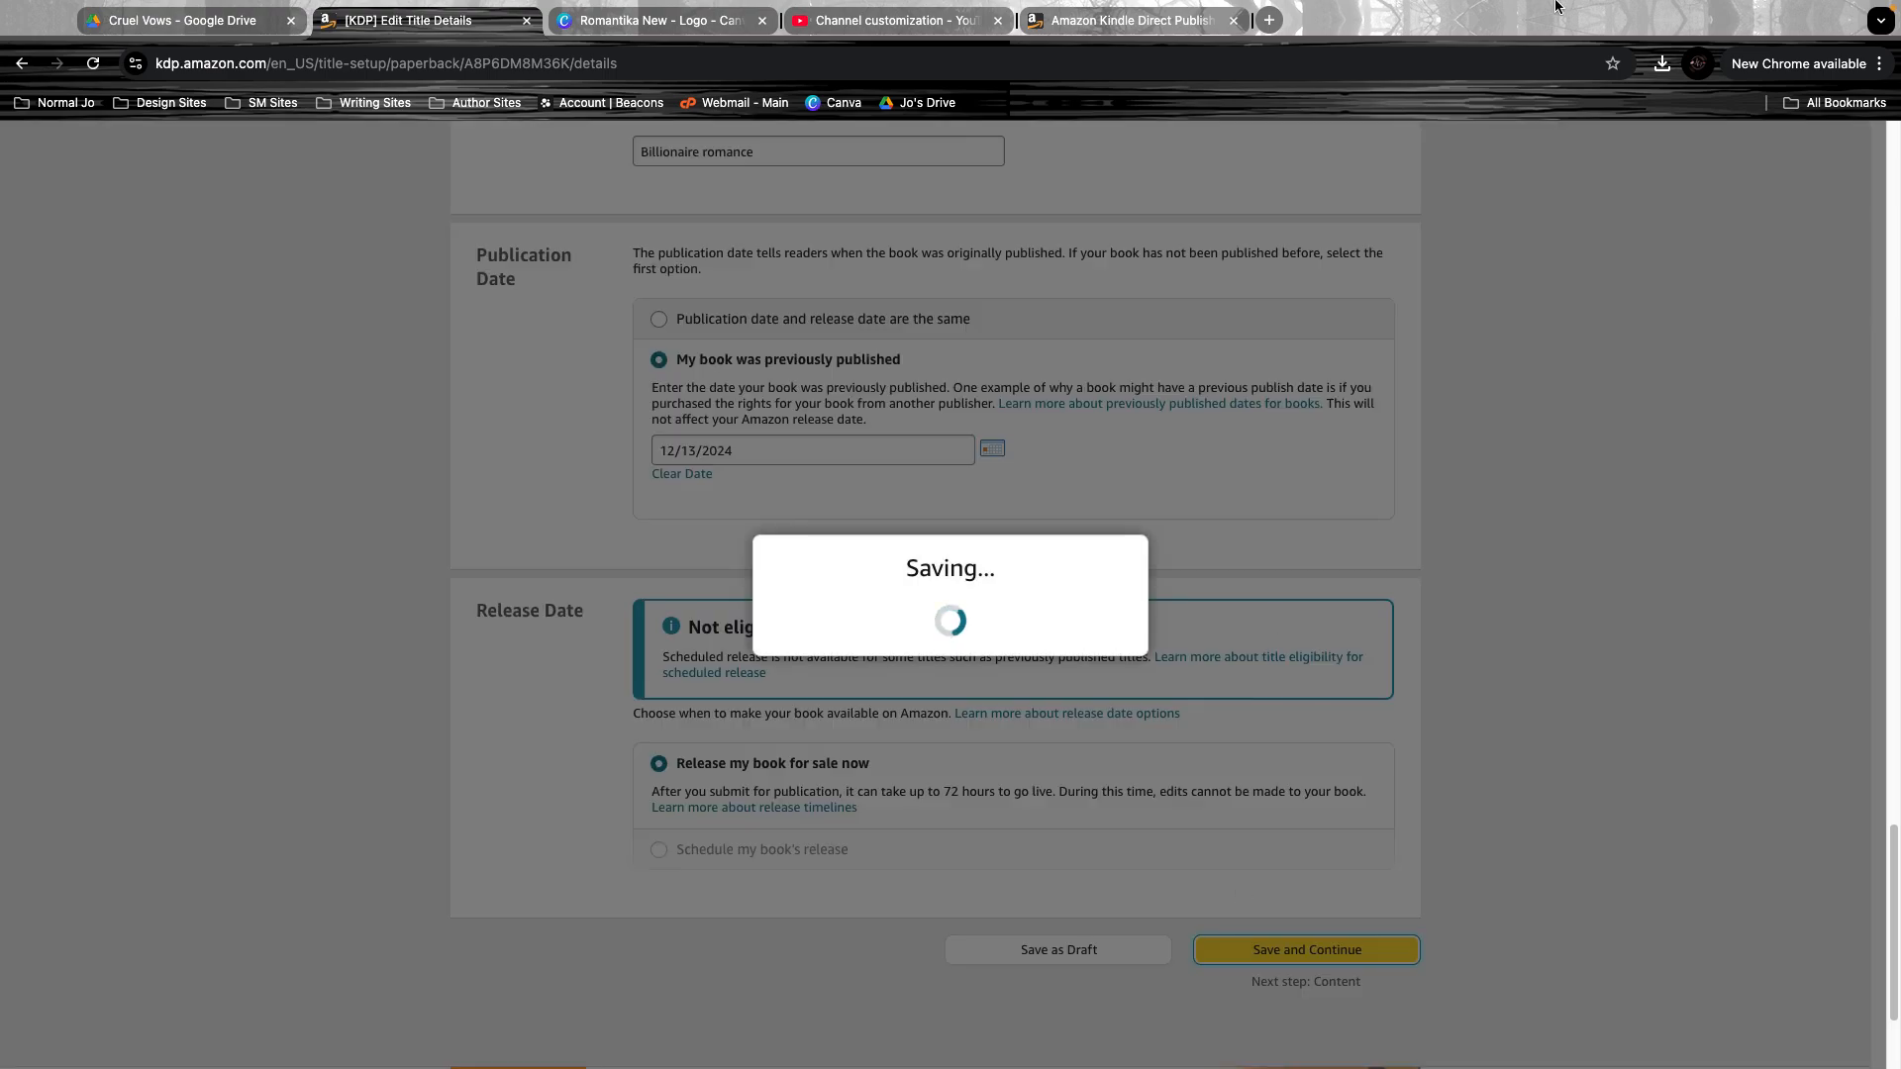
pyautogui.moveTo(1557, 1067)
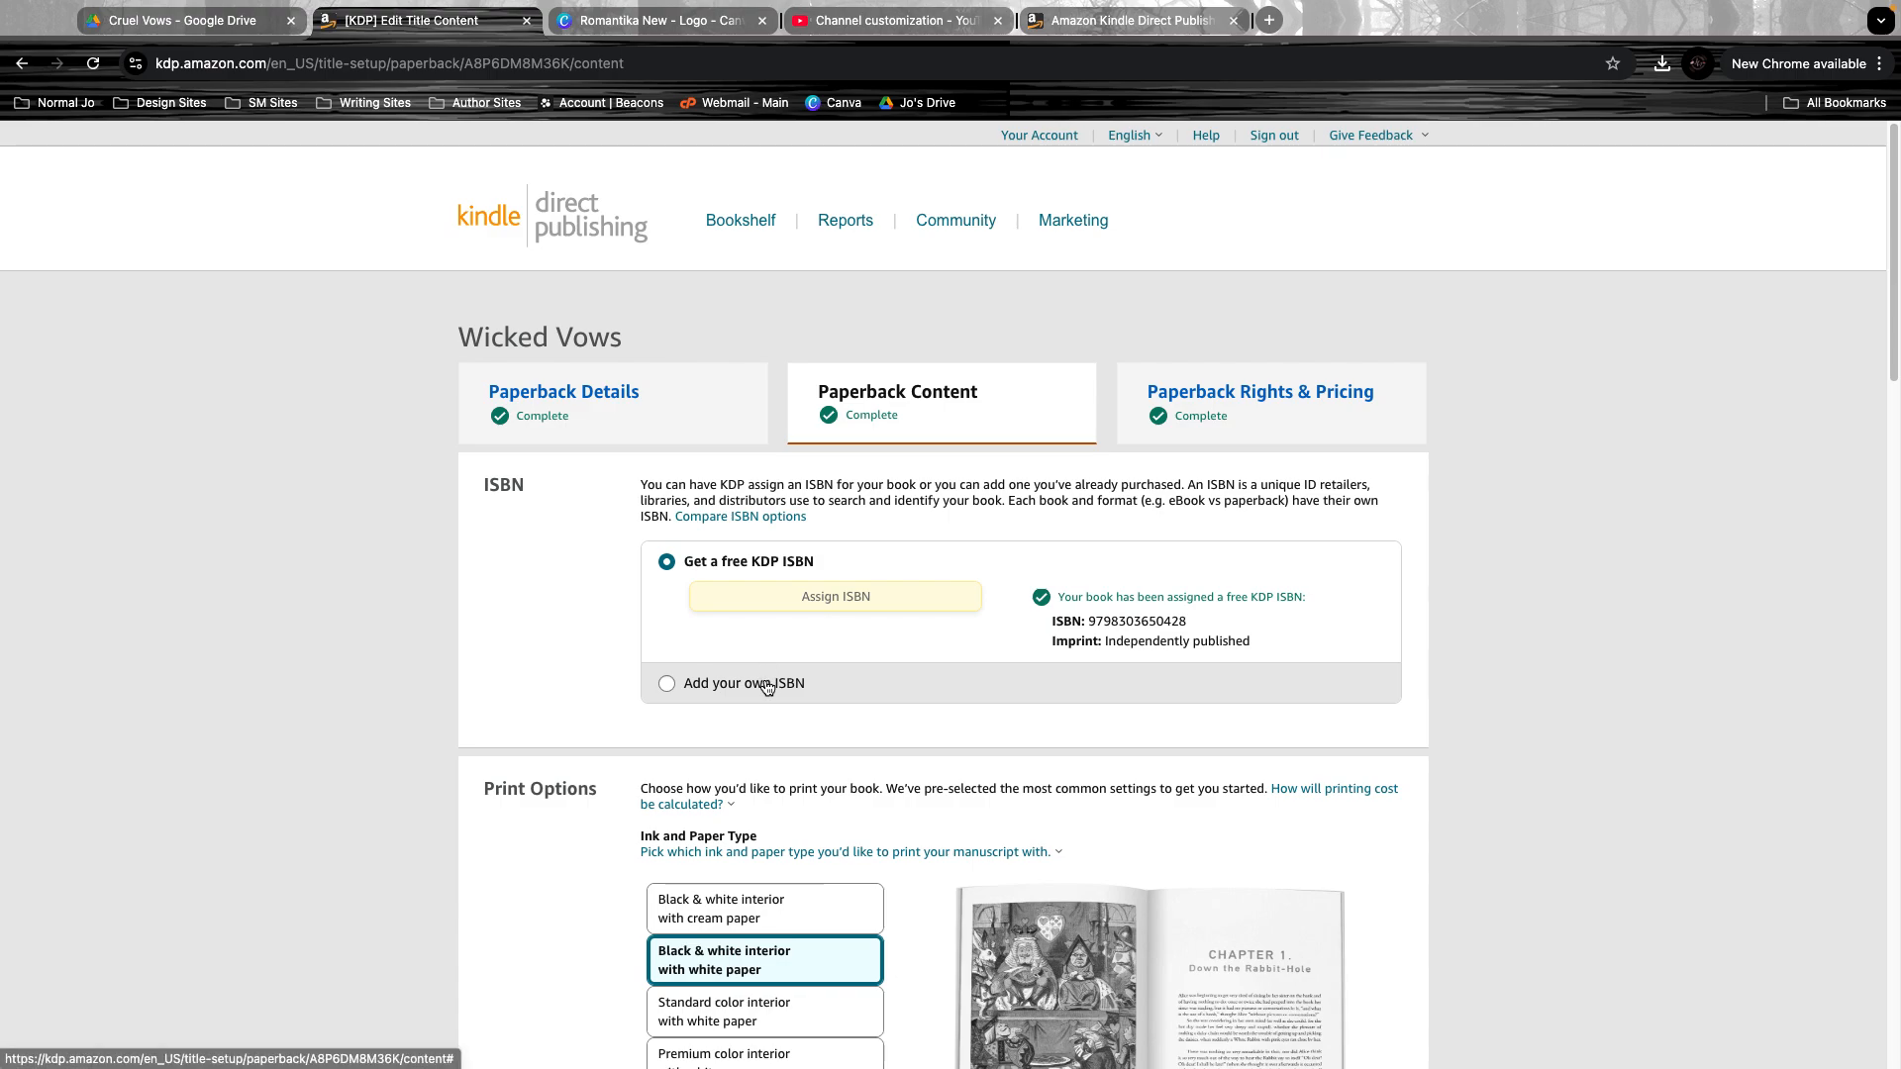
# - Examine the ISBN options and the ink and paper type choices for the paperback
pyautogui.scroll(-1, 939, 936)
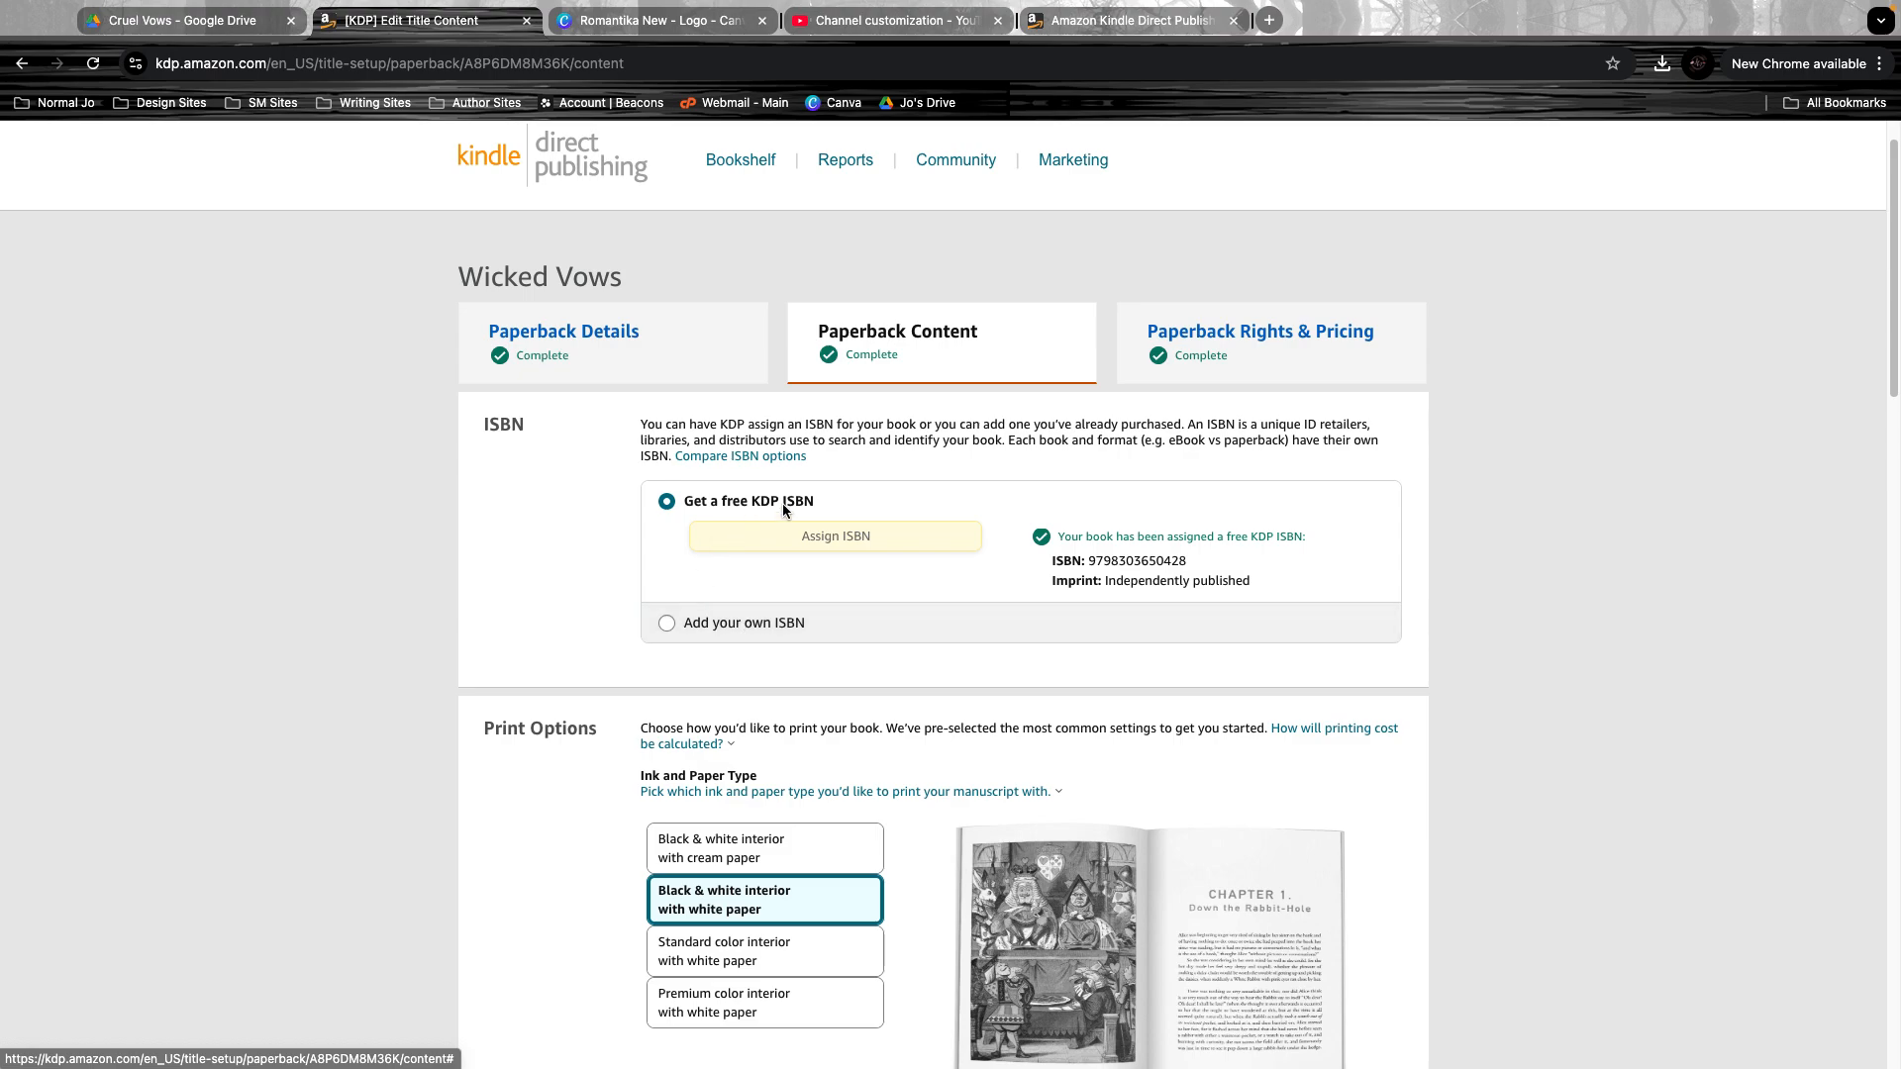
pyautogui.scroll(-1, 664, 1031)
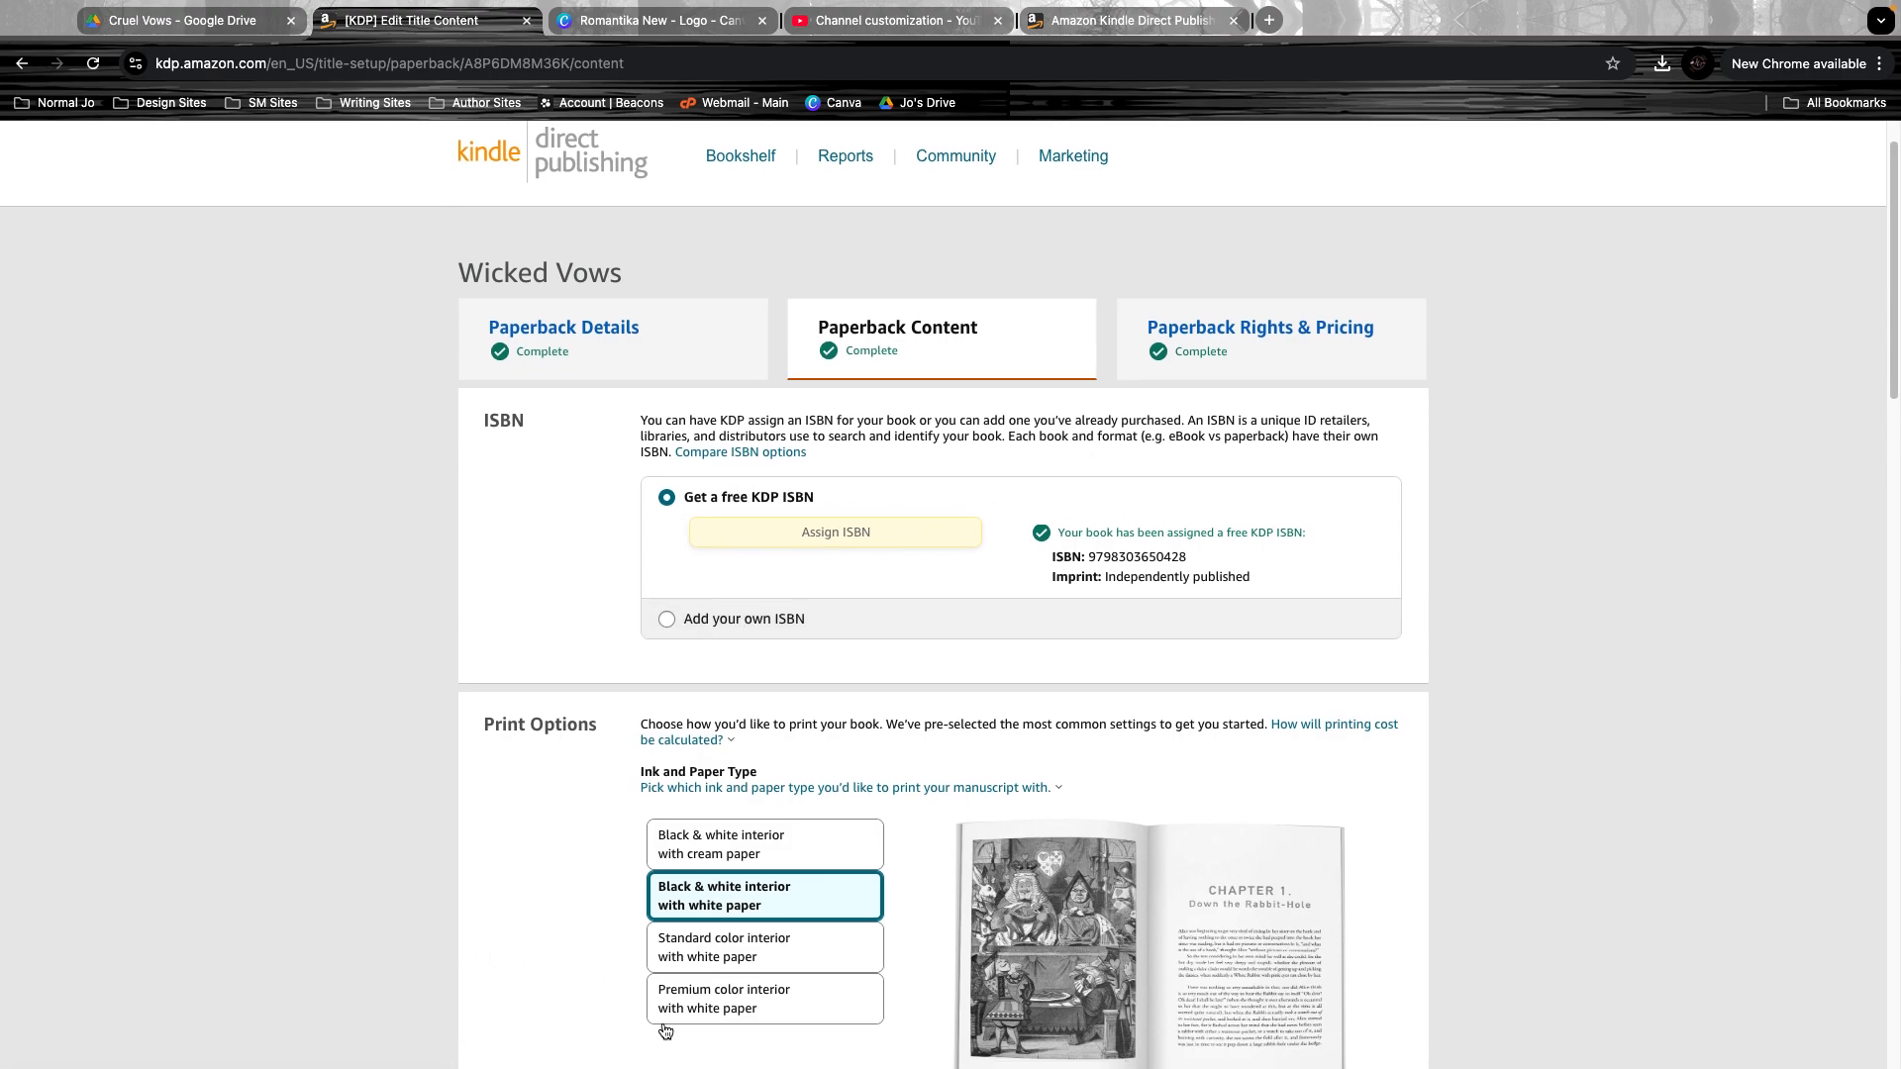
pyautogui.scroll(-2, 664, 1032)
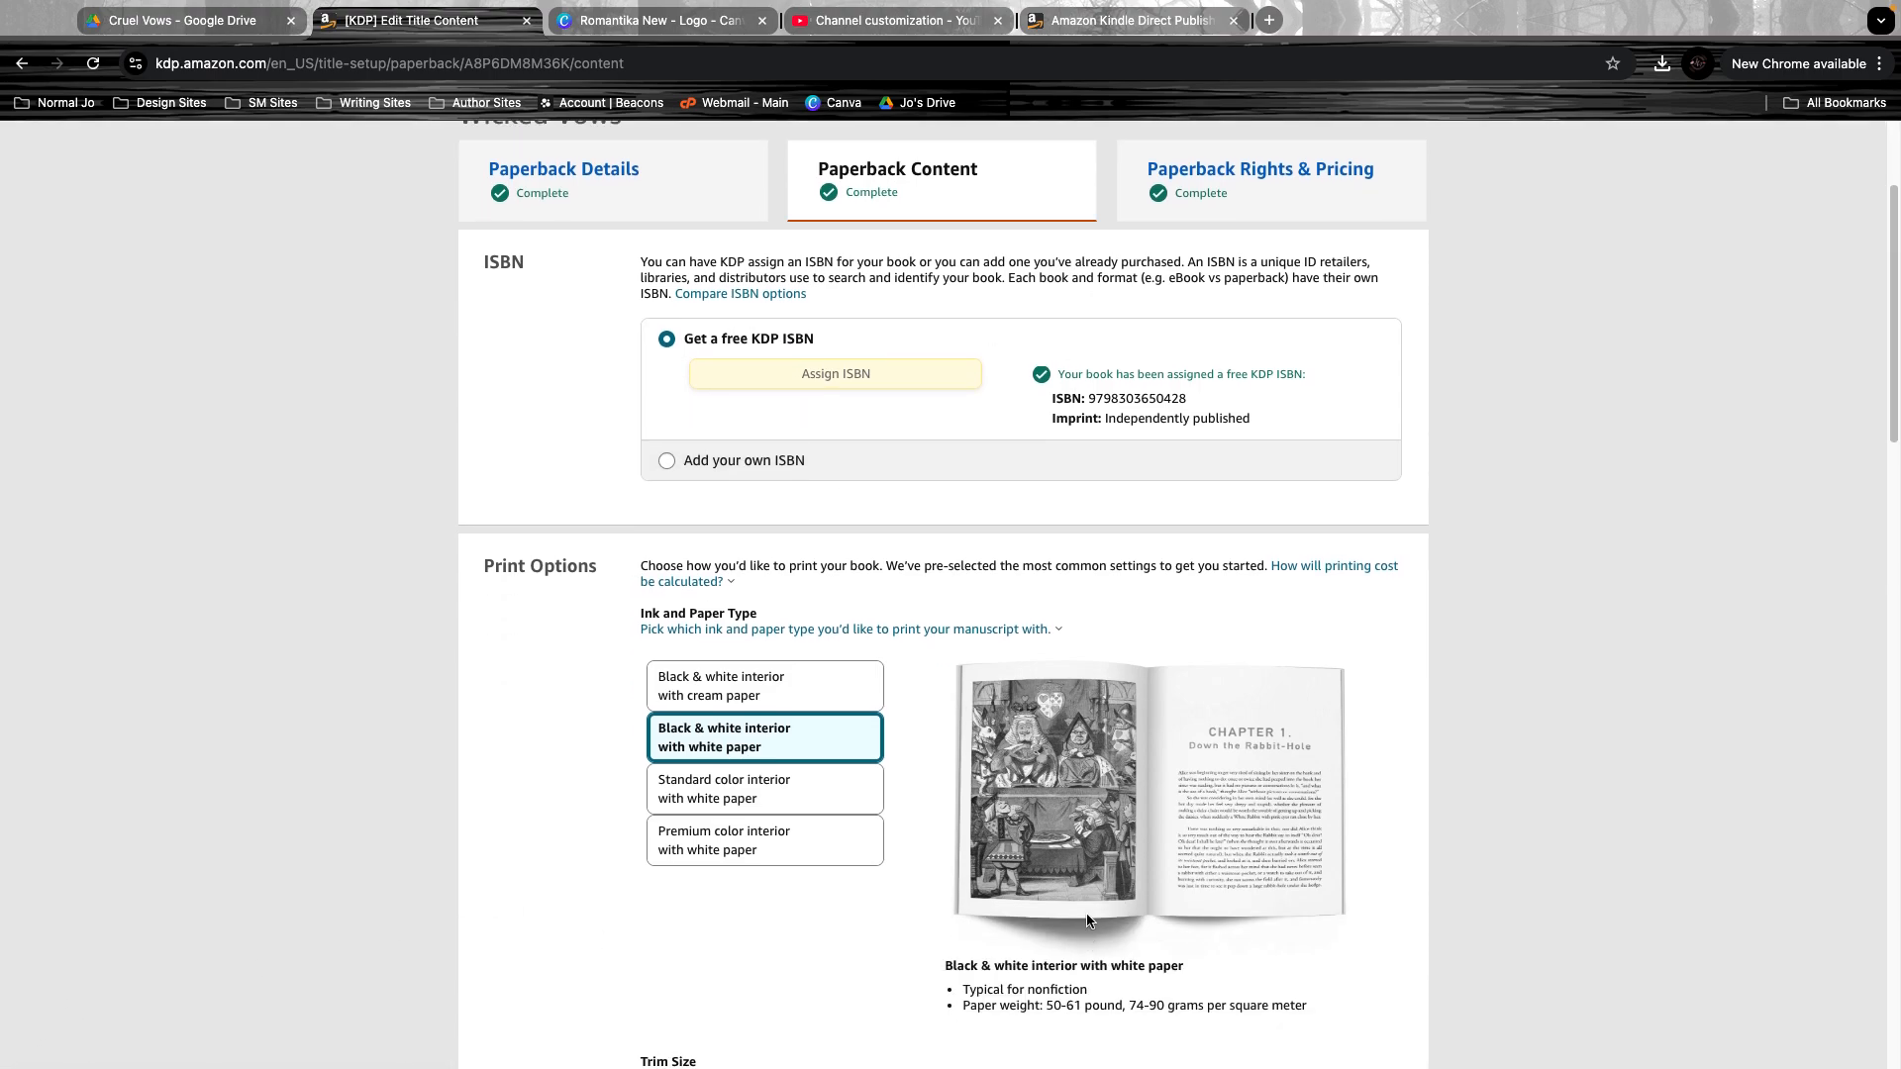
pyautogui.scroll(-2, 1089, 919)
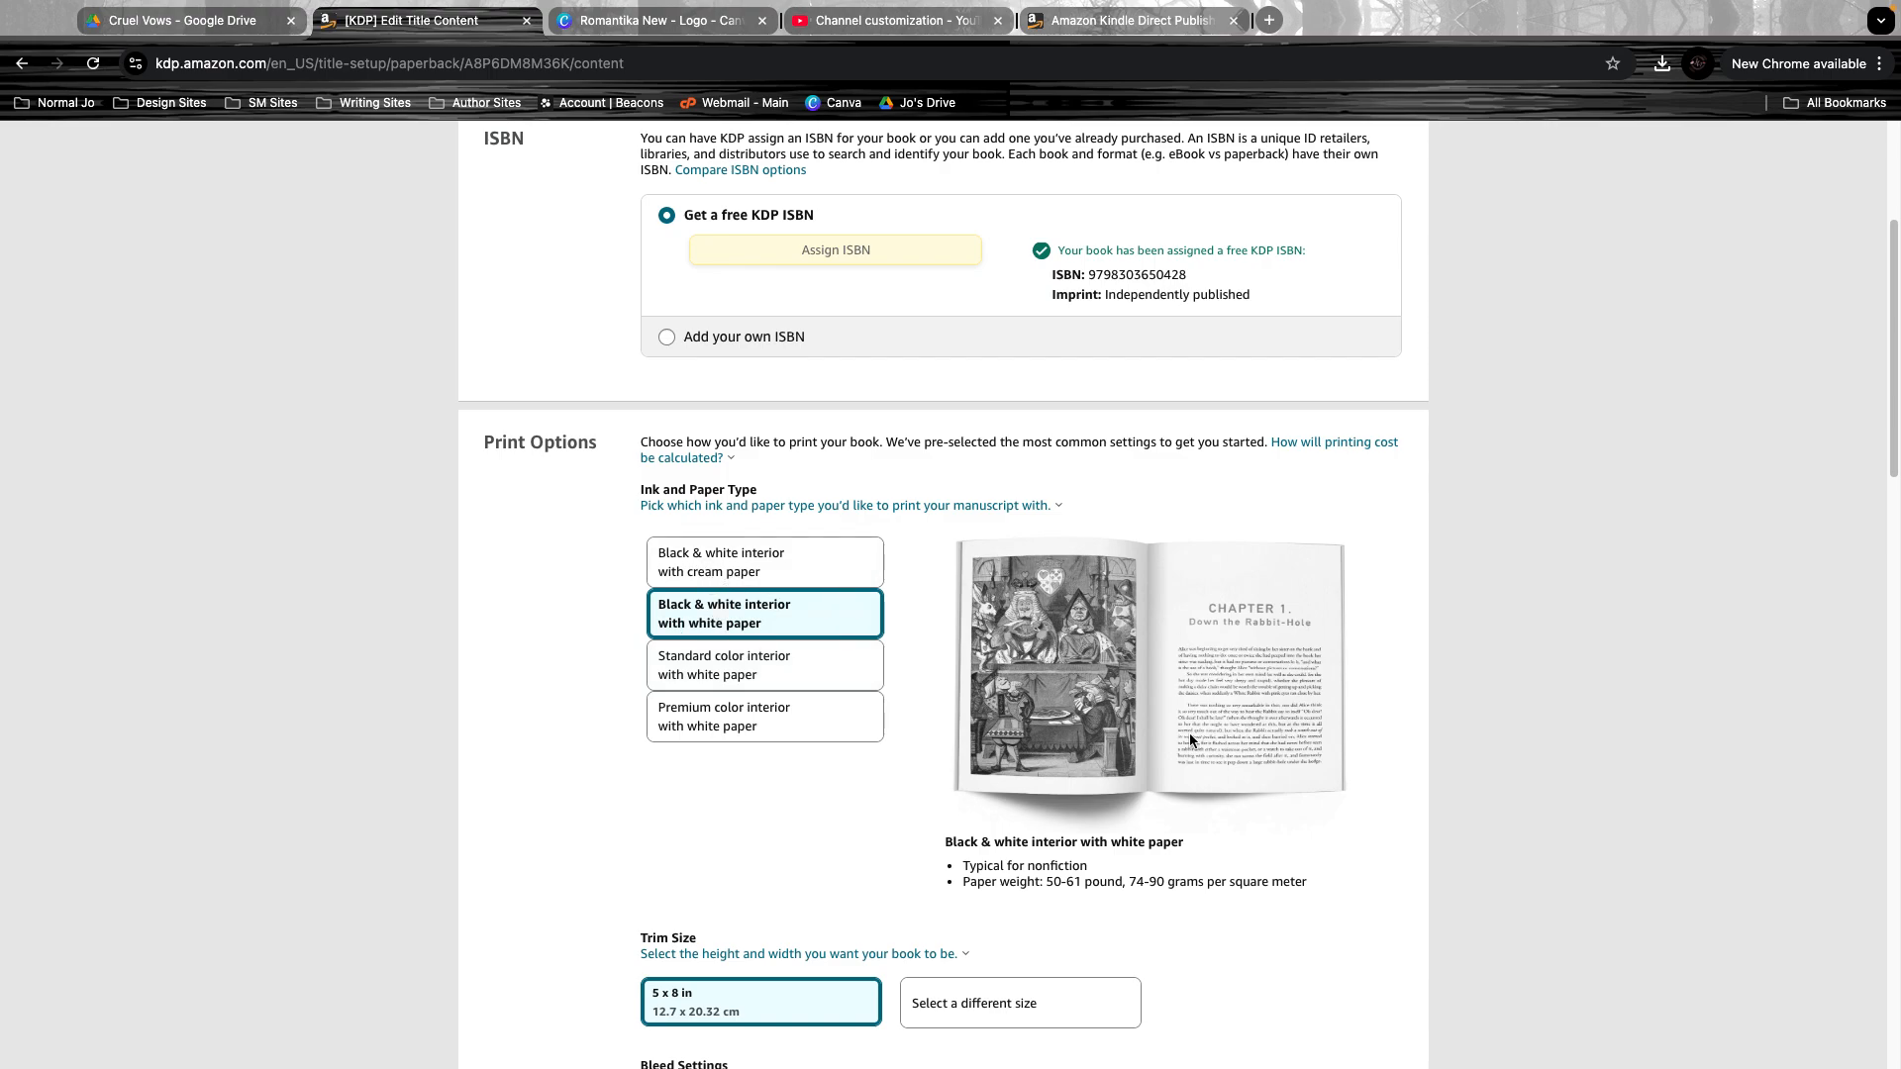
# - Open the trim size choices, examine the standard, non-standard and self-defined sizes, and close them without changing the size
pyautogui.scroll(-4, 1079, 758)
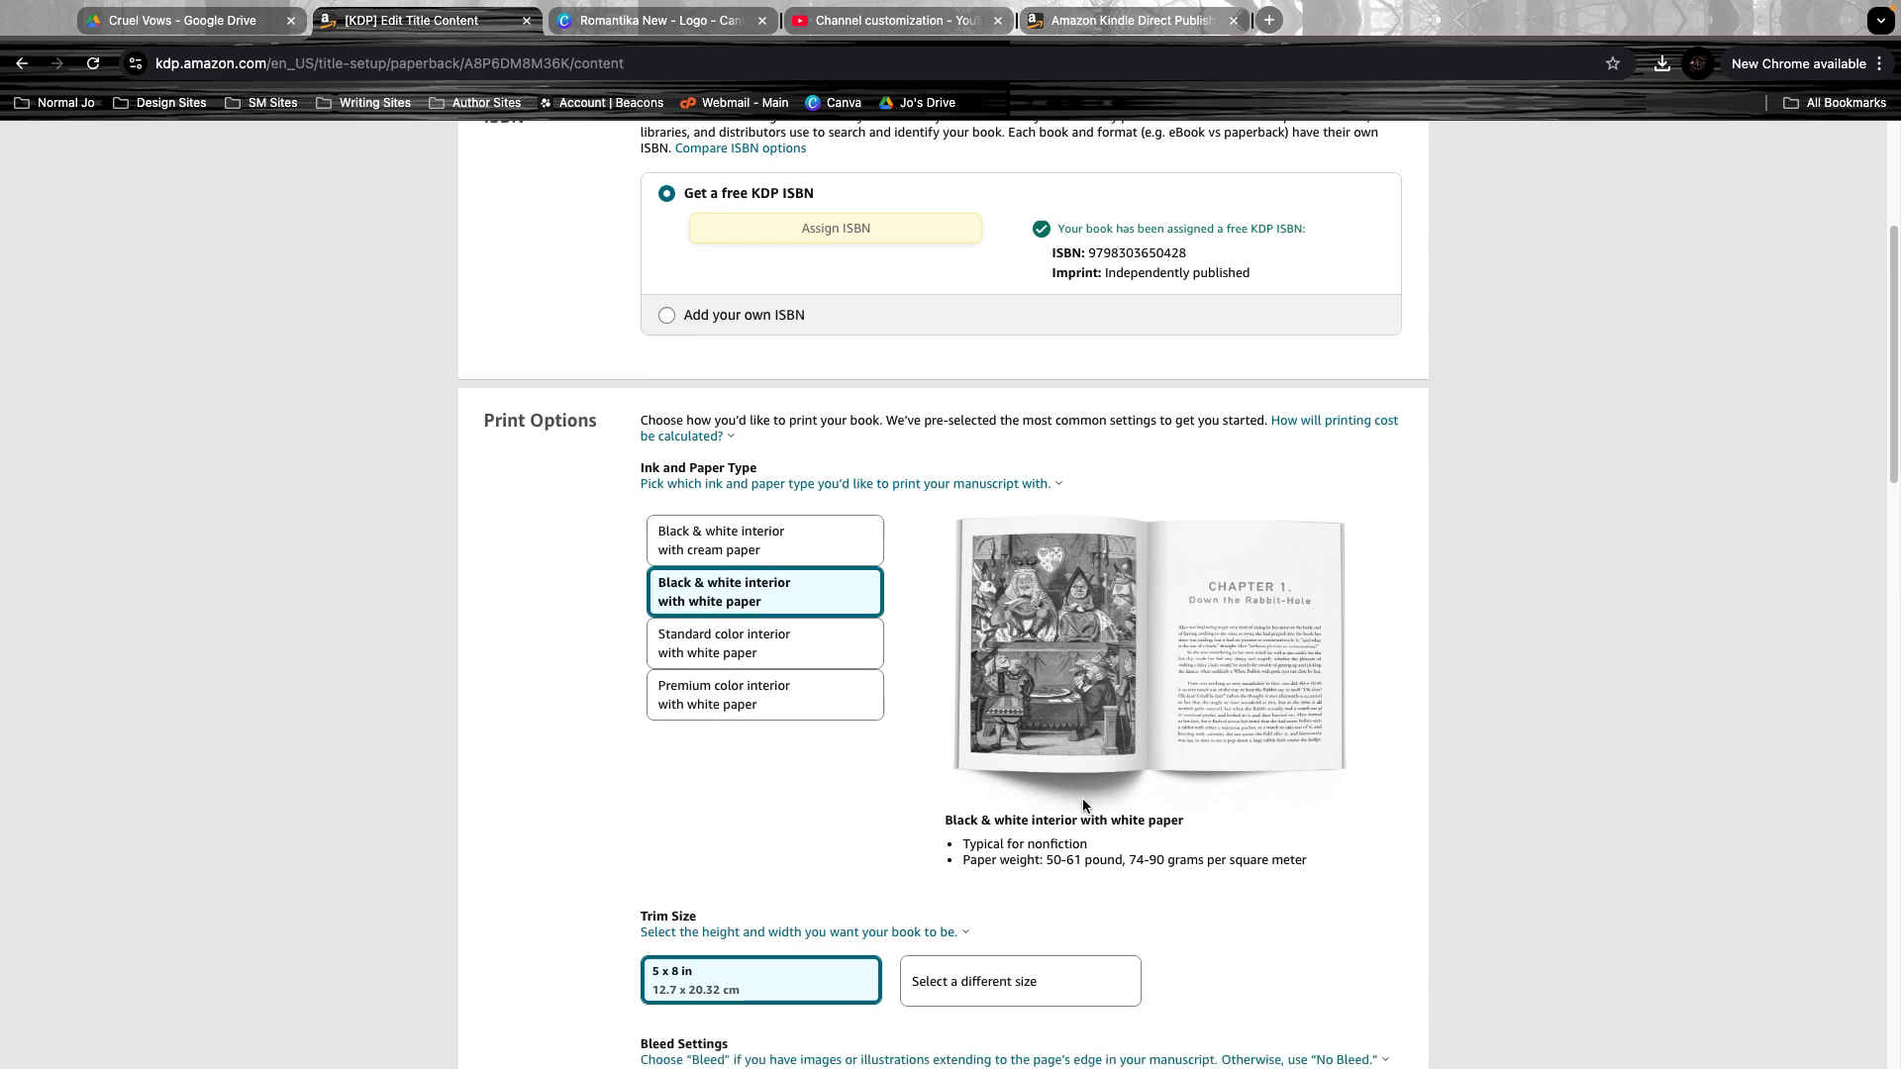
pyautogui.scroll(-3, 1158, 830)
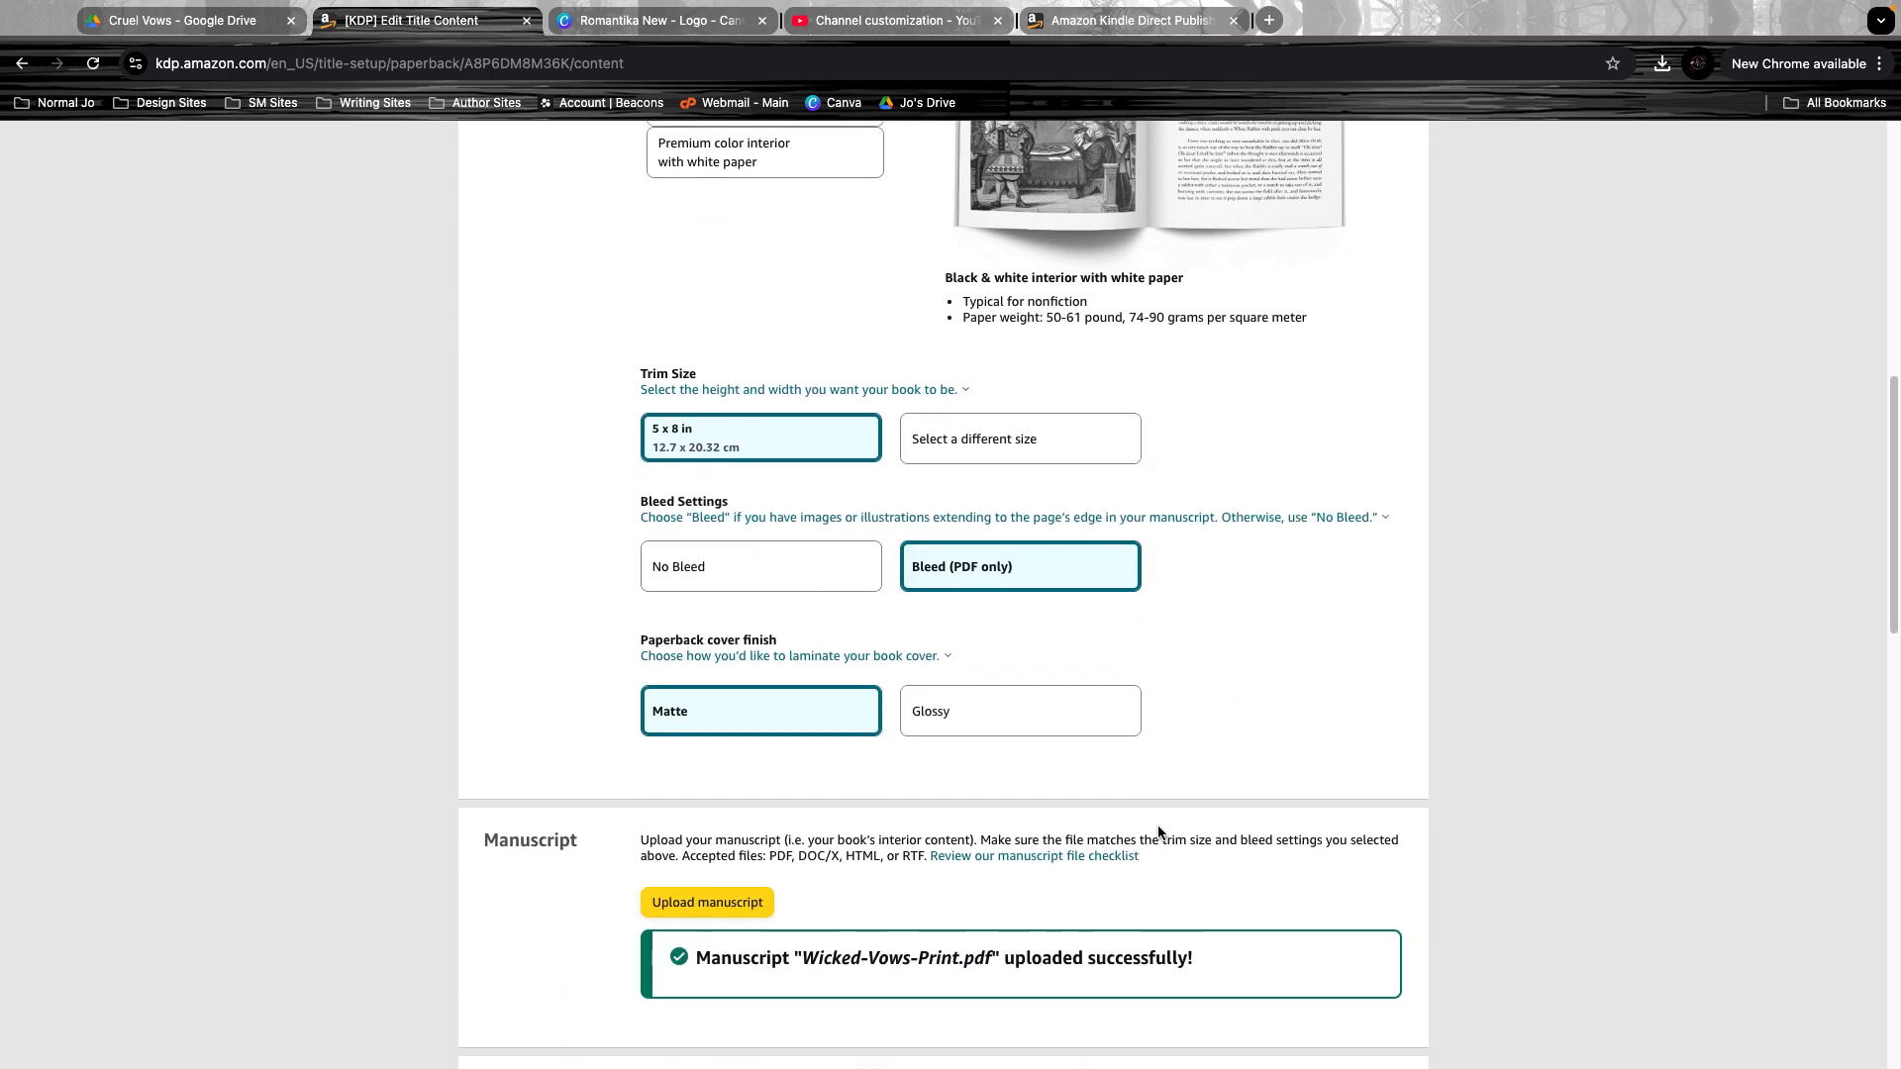
pyautogui.click(948, 339)
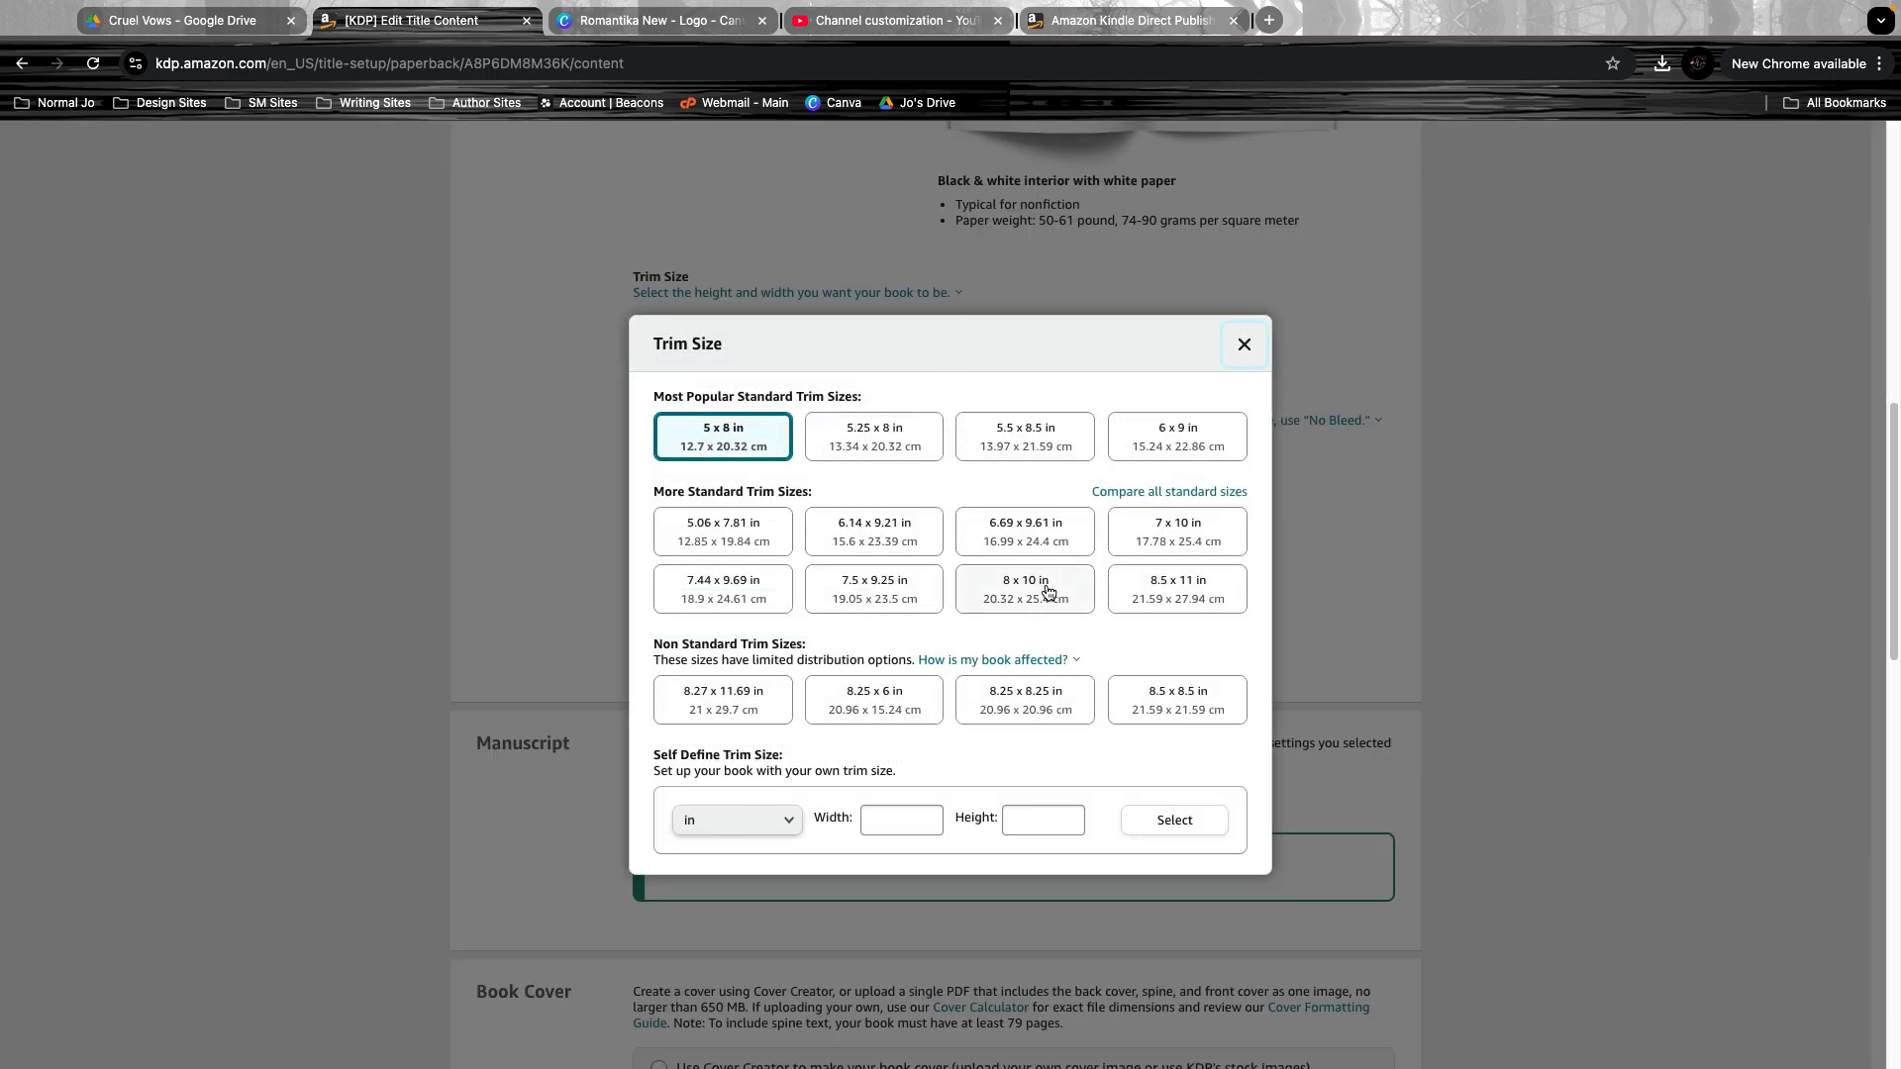
pyautogui.scroll(-1, 1172, 633)
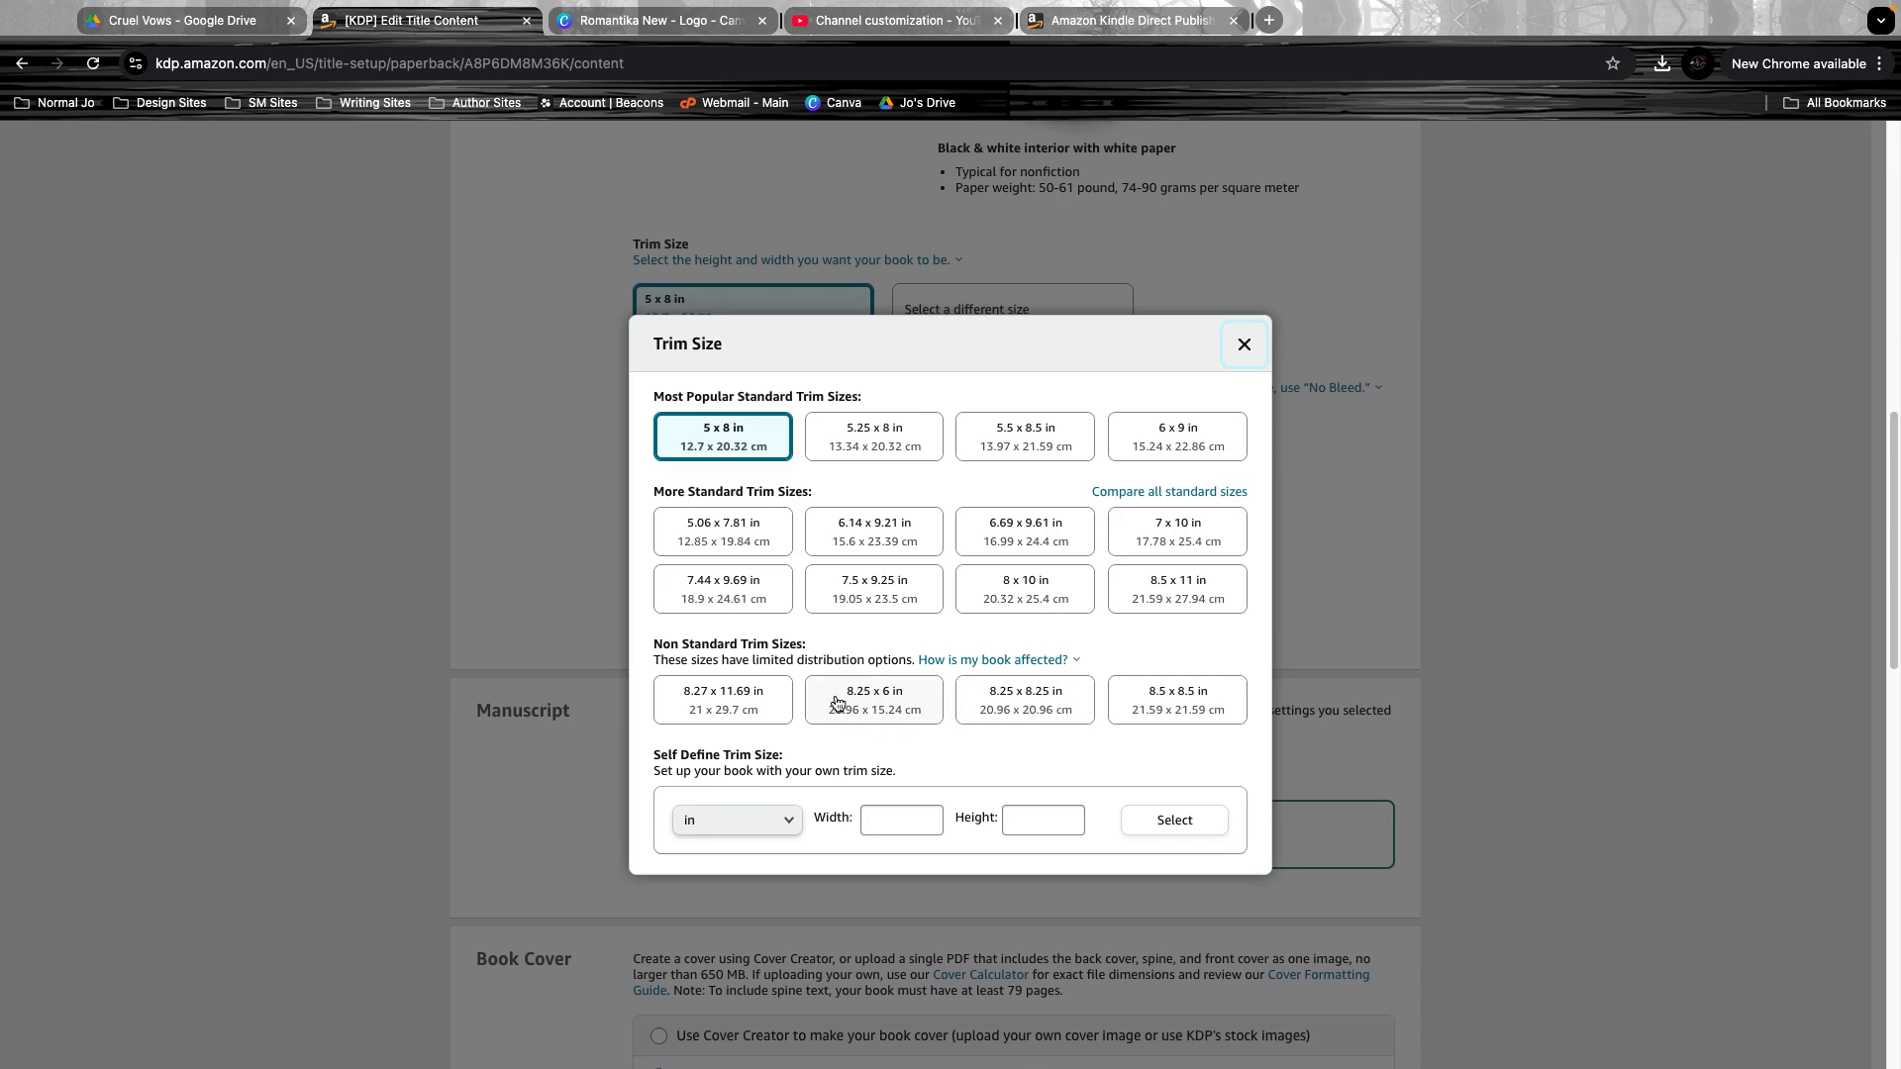
pyautogui.click(1243, 344)
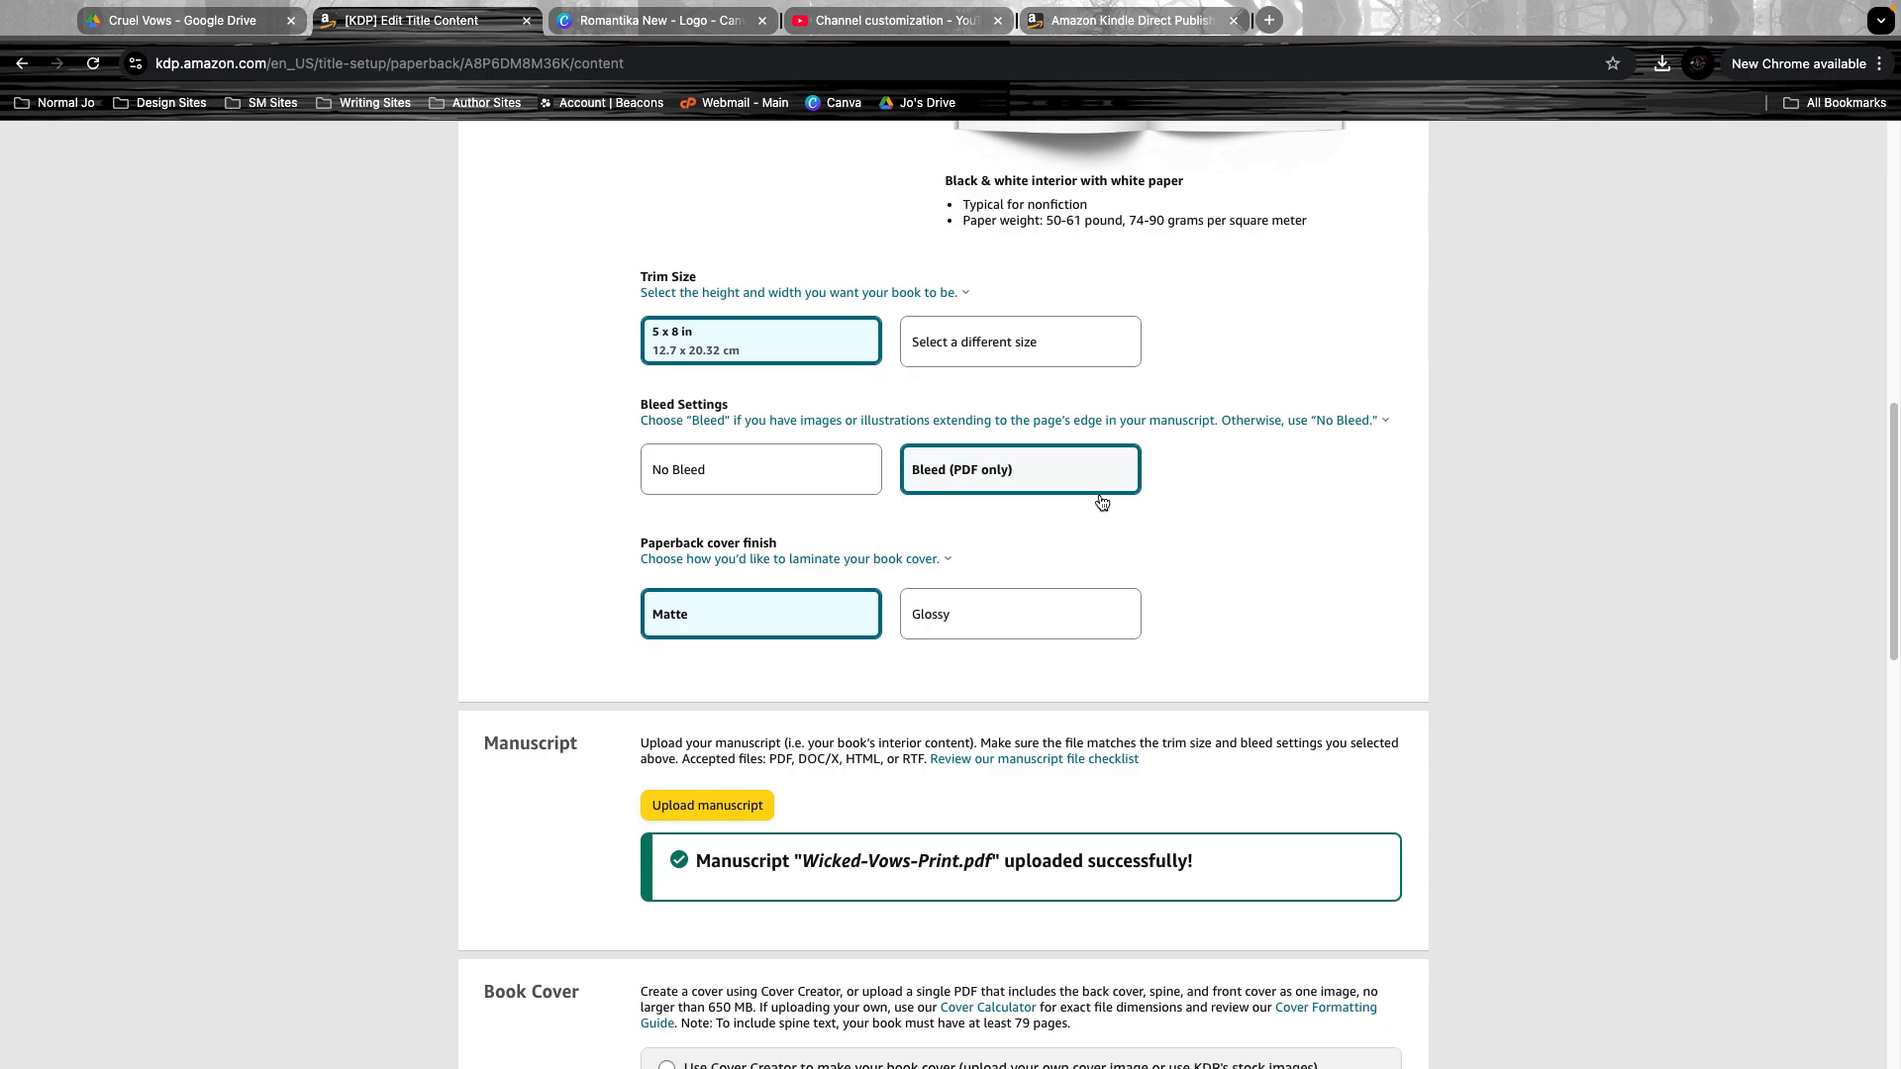
# - Examine the bleed and cover finish settings, continuing through the manuscript and book cover upload sections
pyautogui.scroll(-1, 1025, 559)
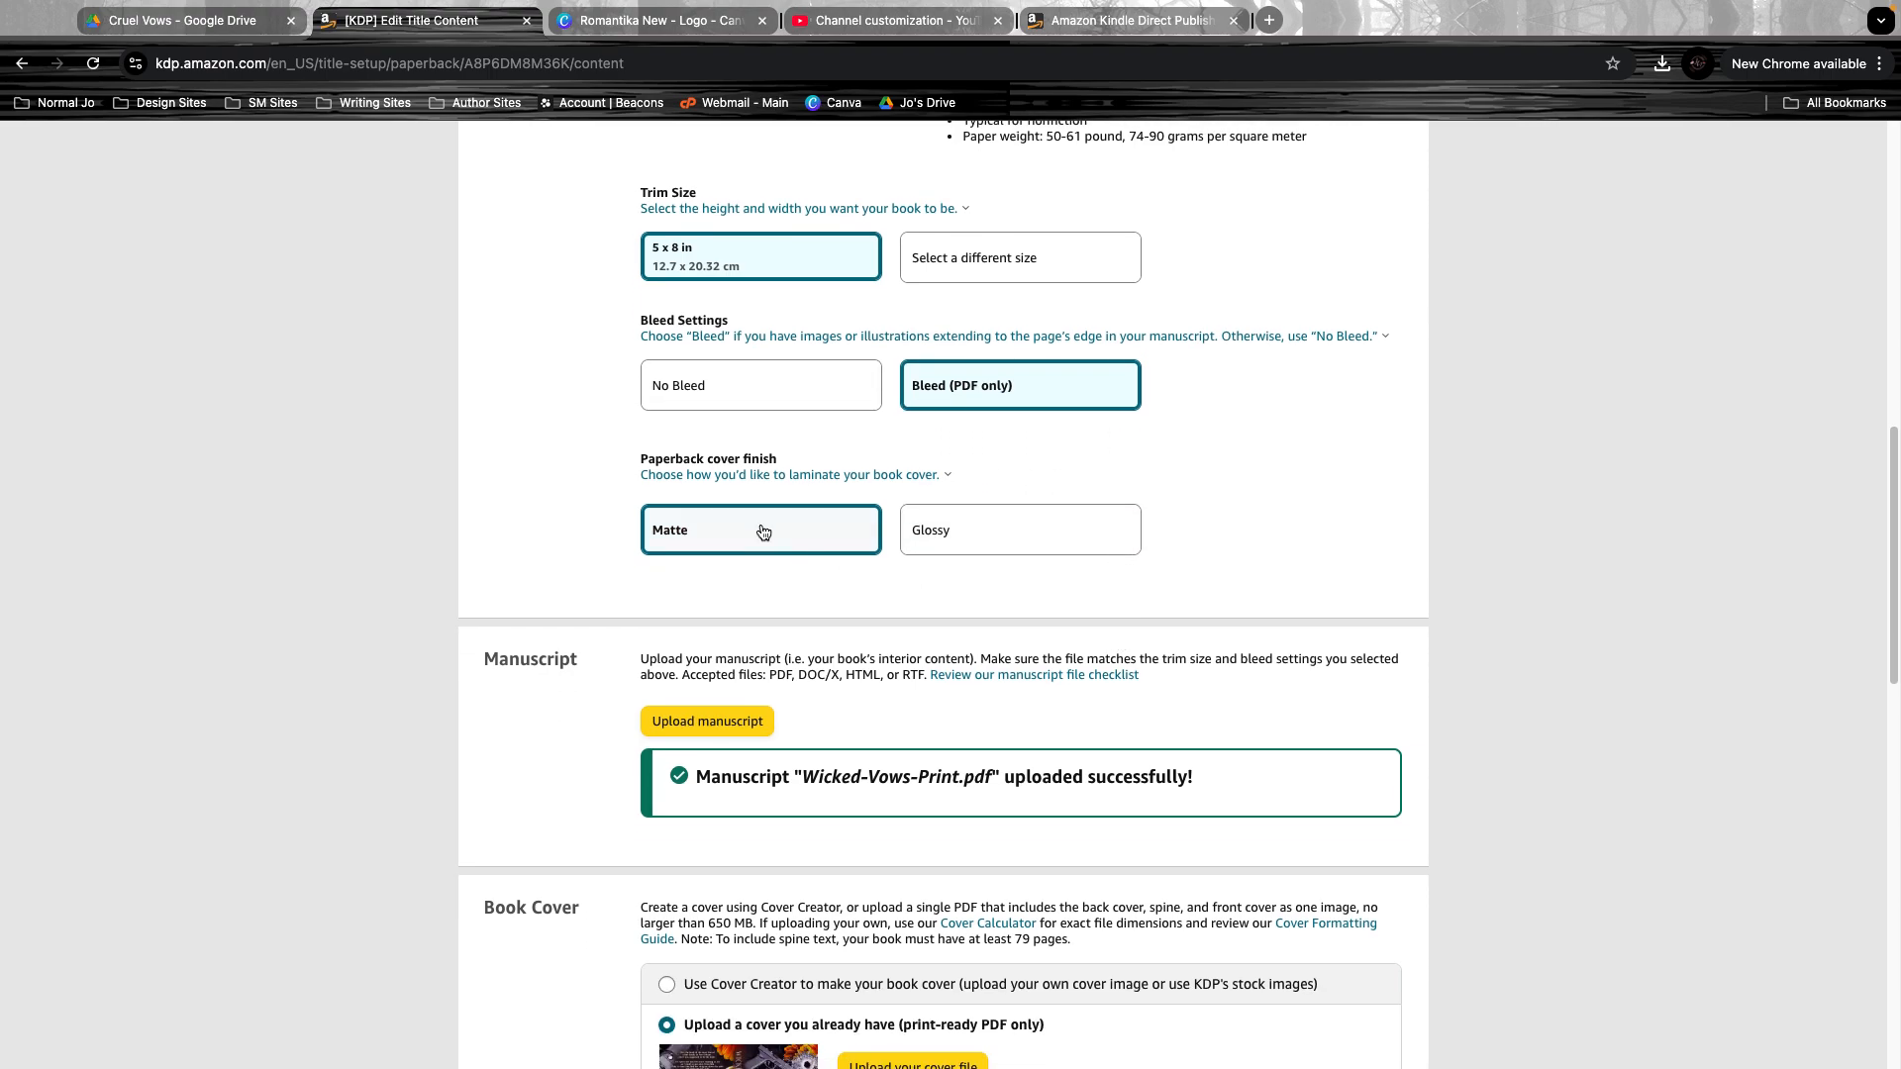
pyautogui.scroll(-2, 1096, 688)
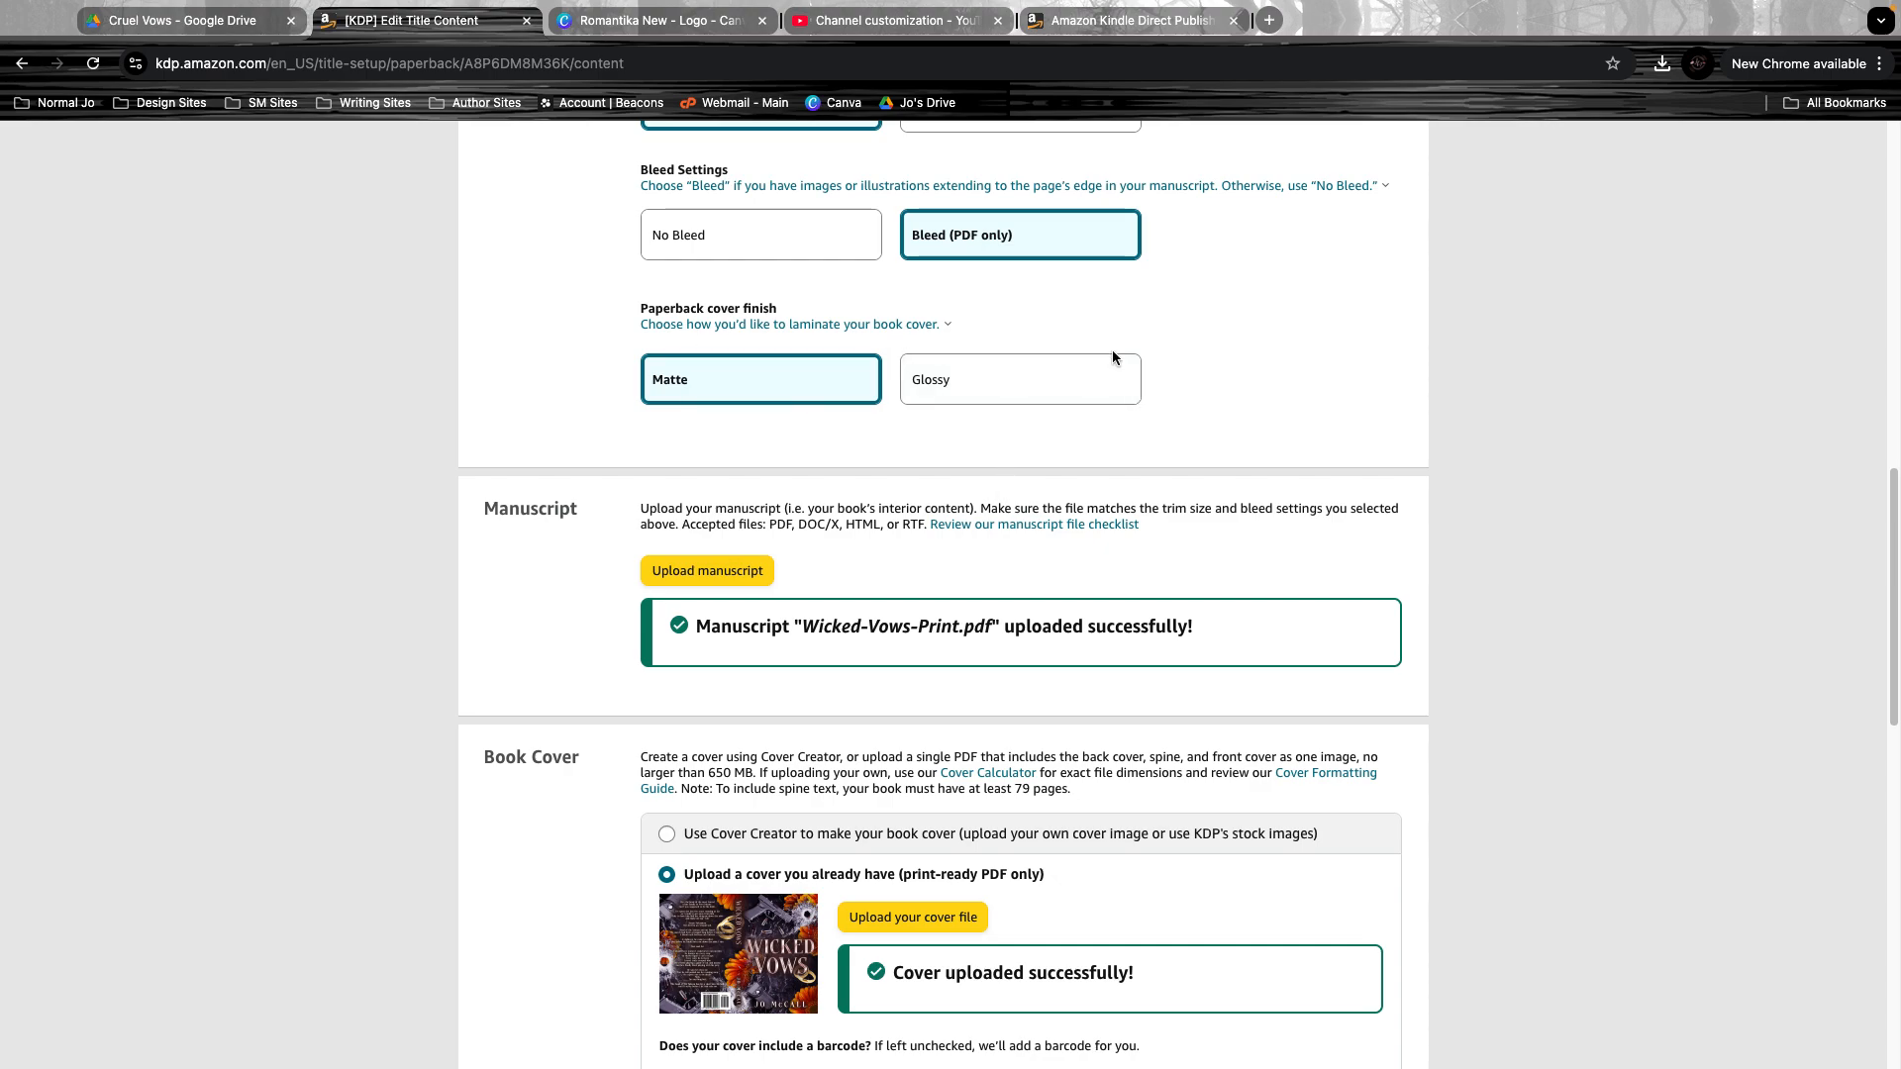
pyautogui.scroll(-2, 1142, 398)
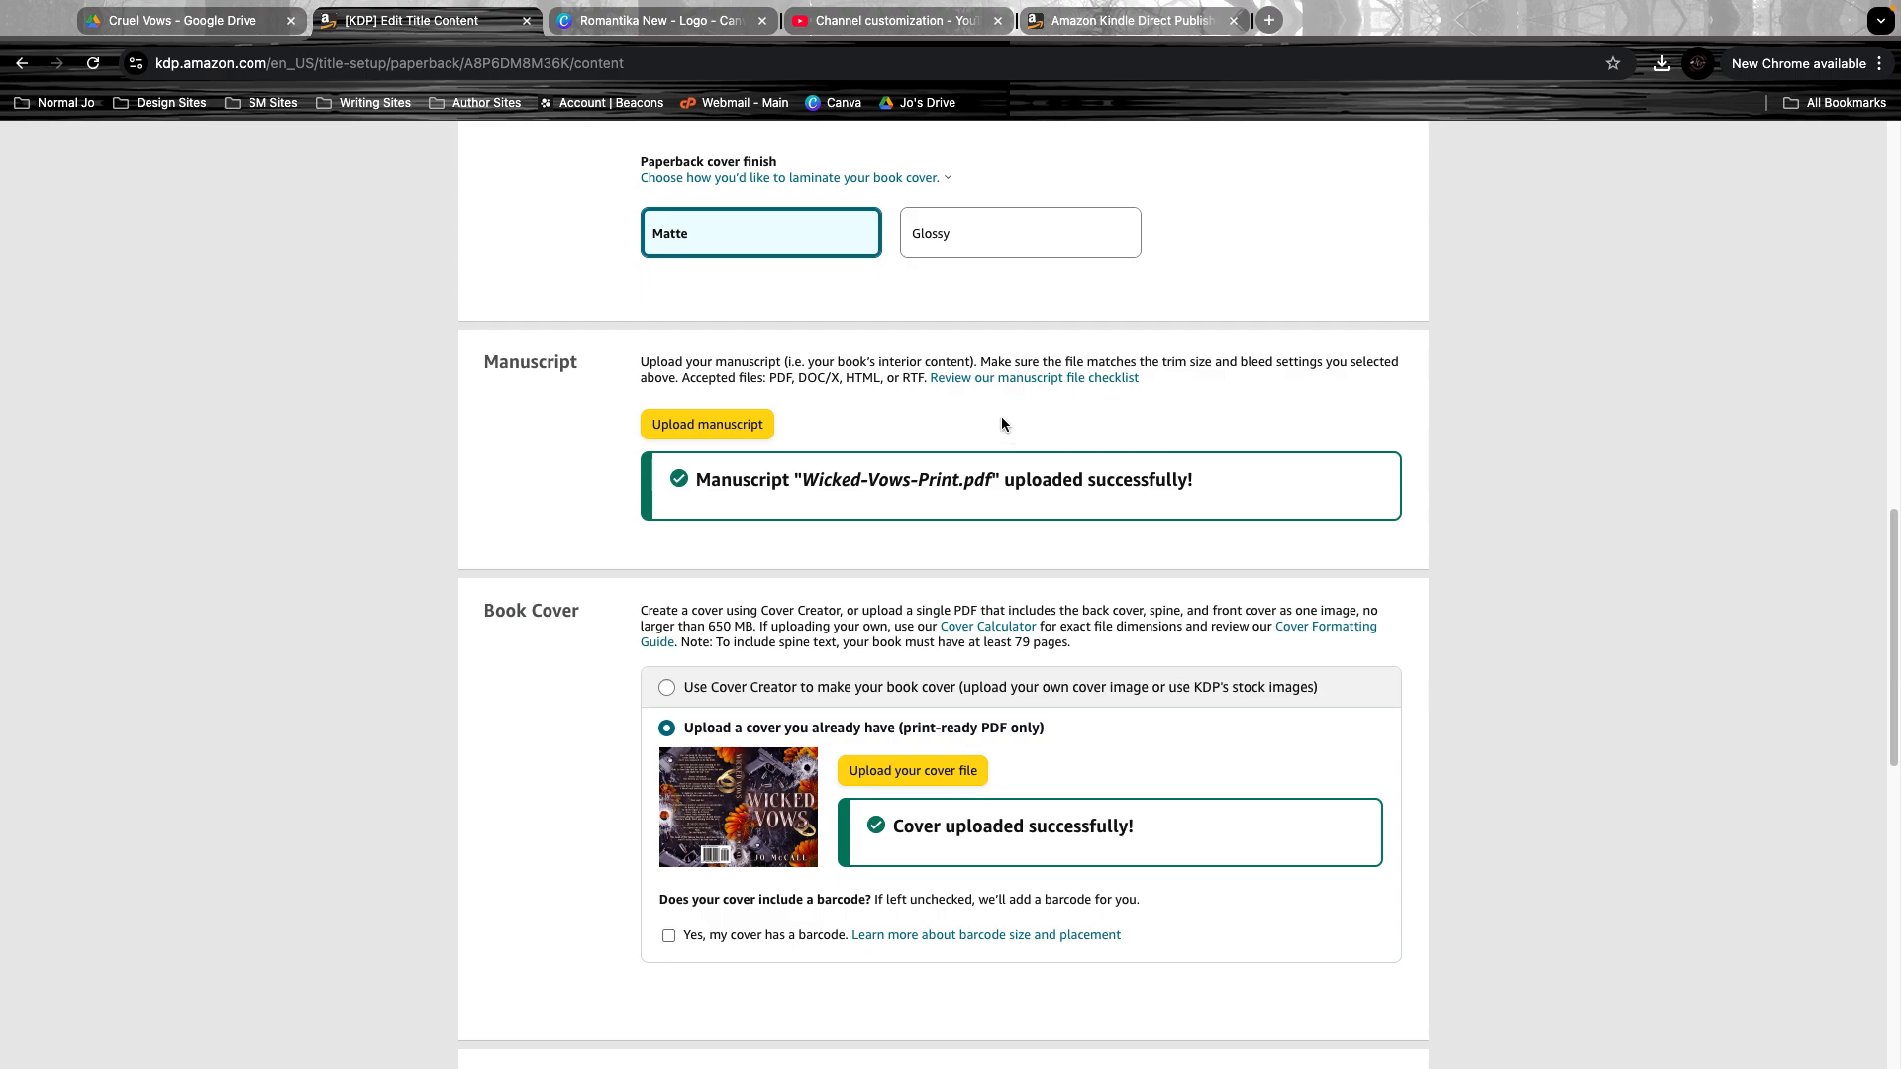
pyautogui.scroll(-2, 1007, 485)
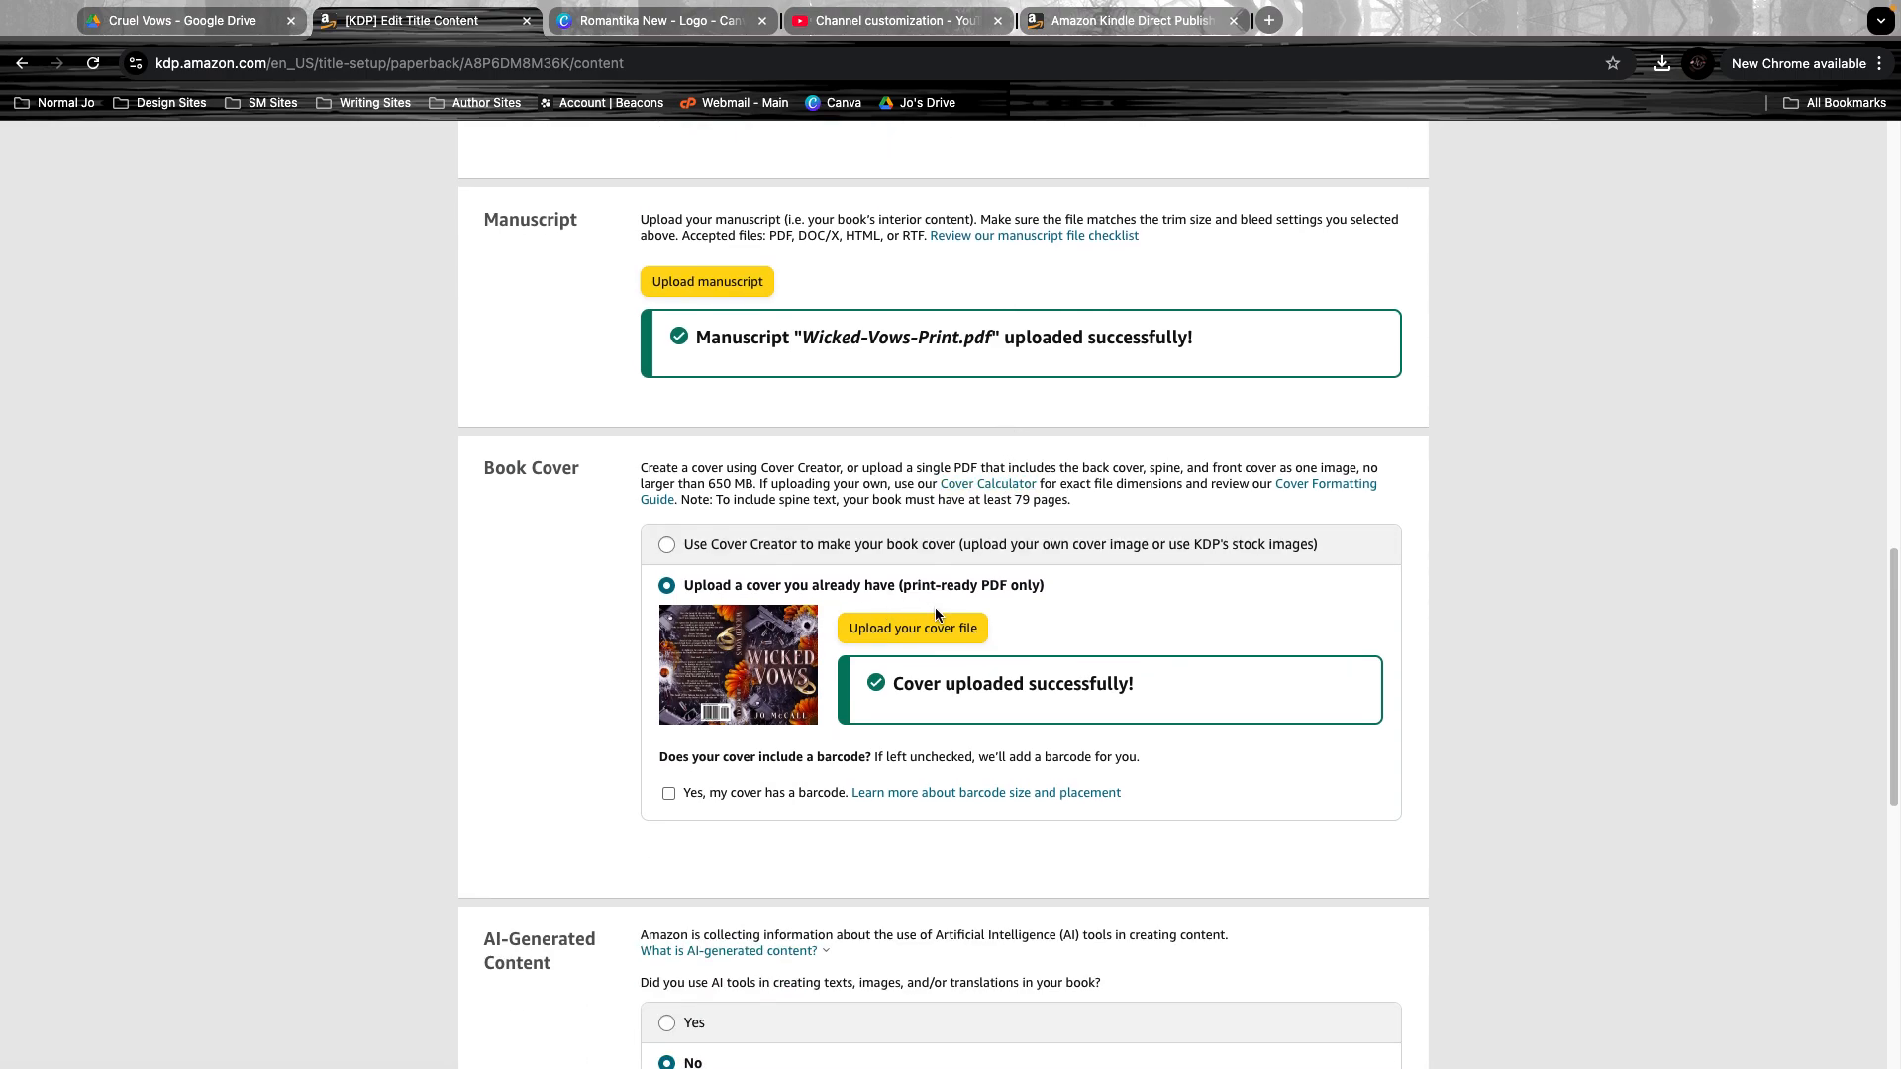
pyautogui.scroll(-5, 972, 647)
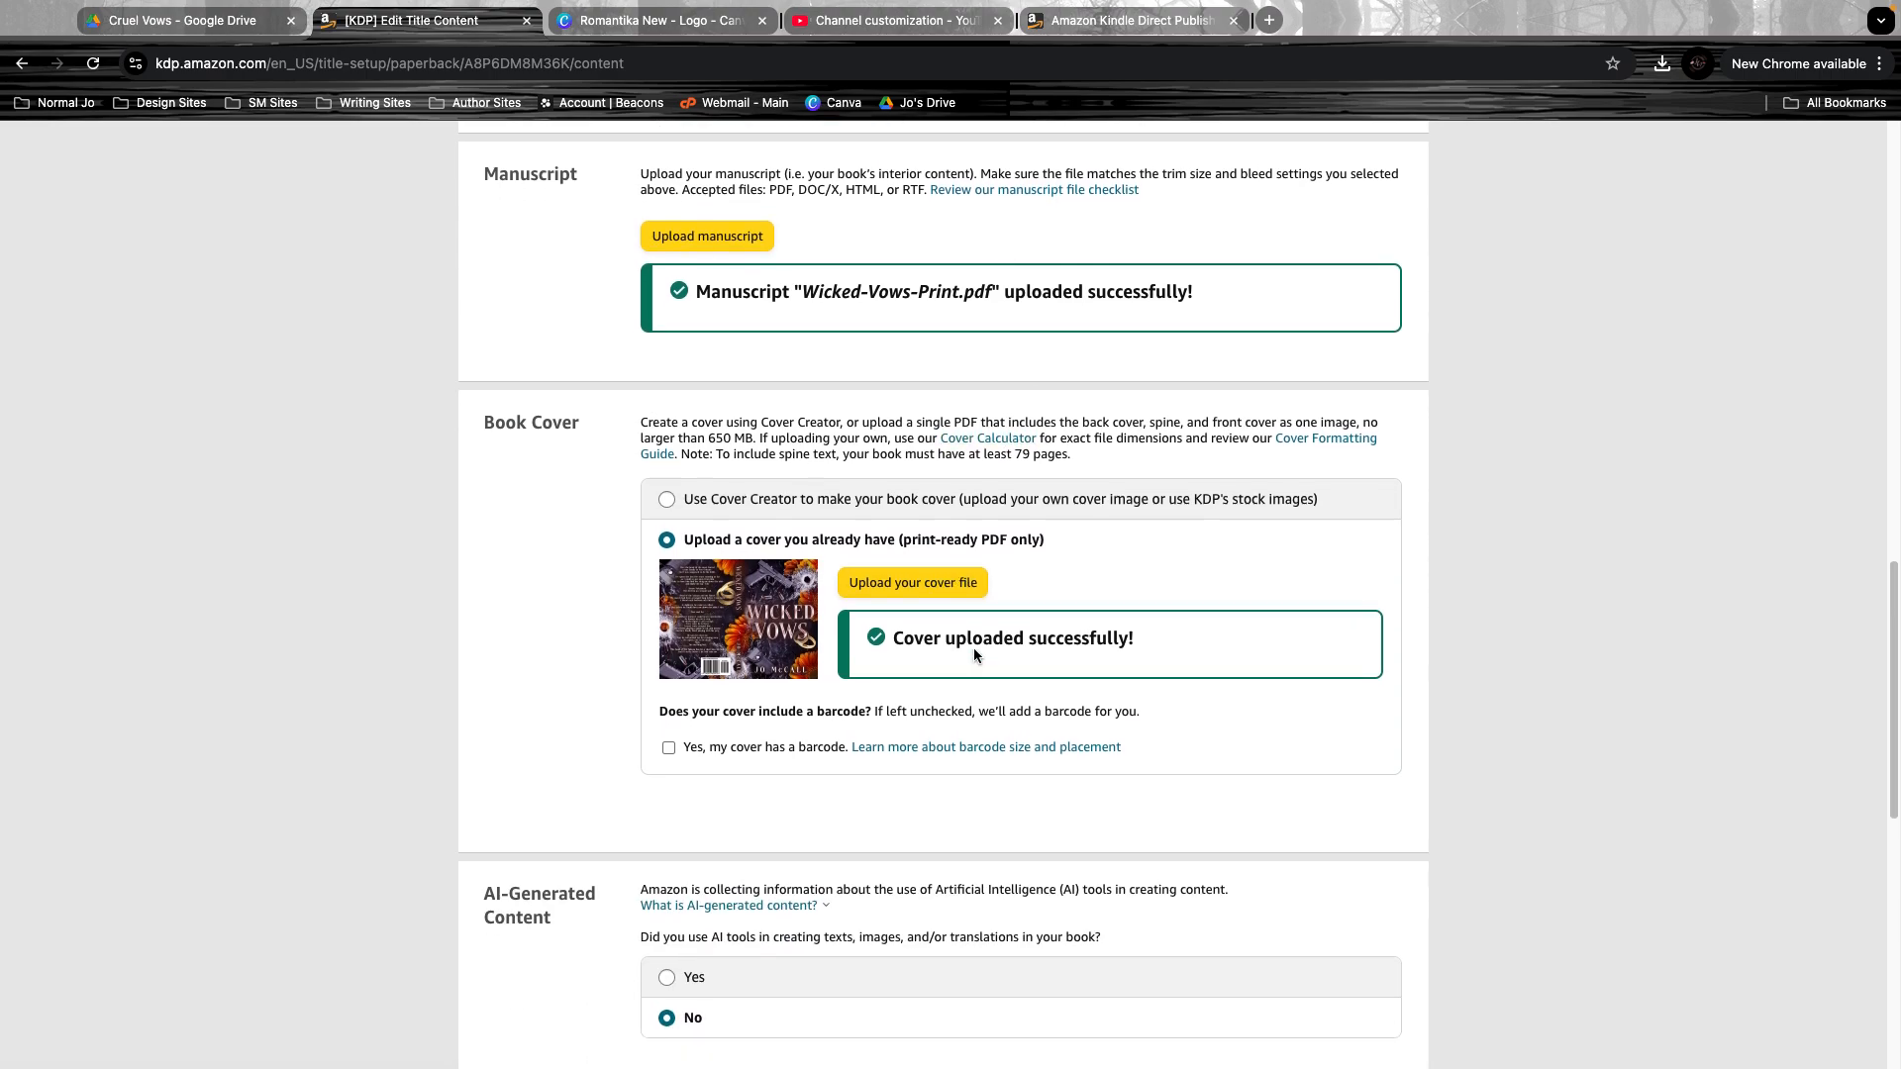
# - Launch the book previewer for the paperback, examine the full cover with its guides, and advance to page 1
pyautogui.scroll(-2, 887, 718)
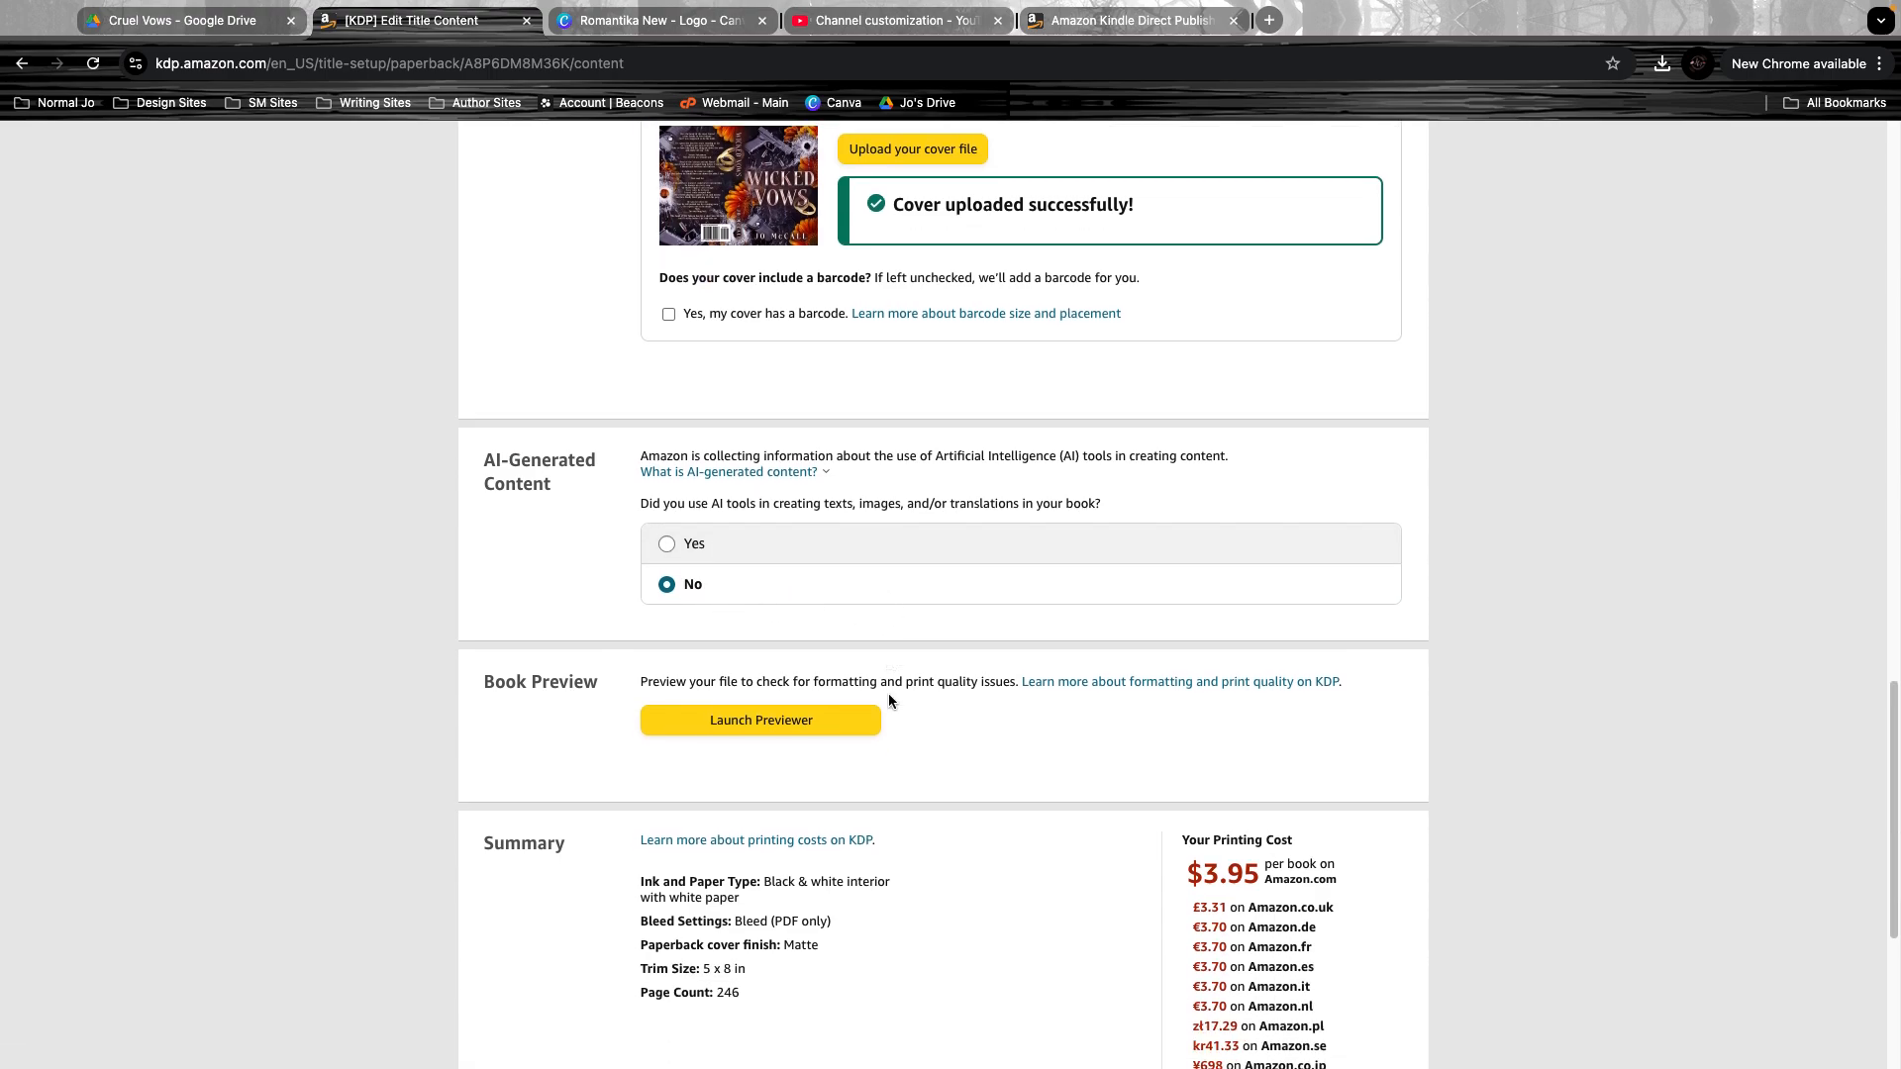
pyautogui.click(758, 684)
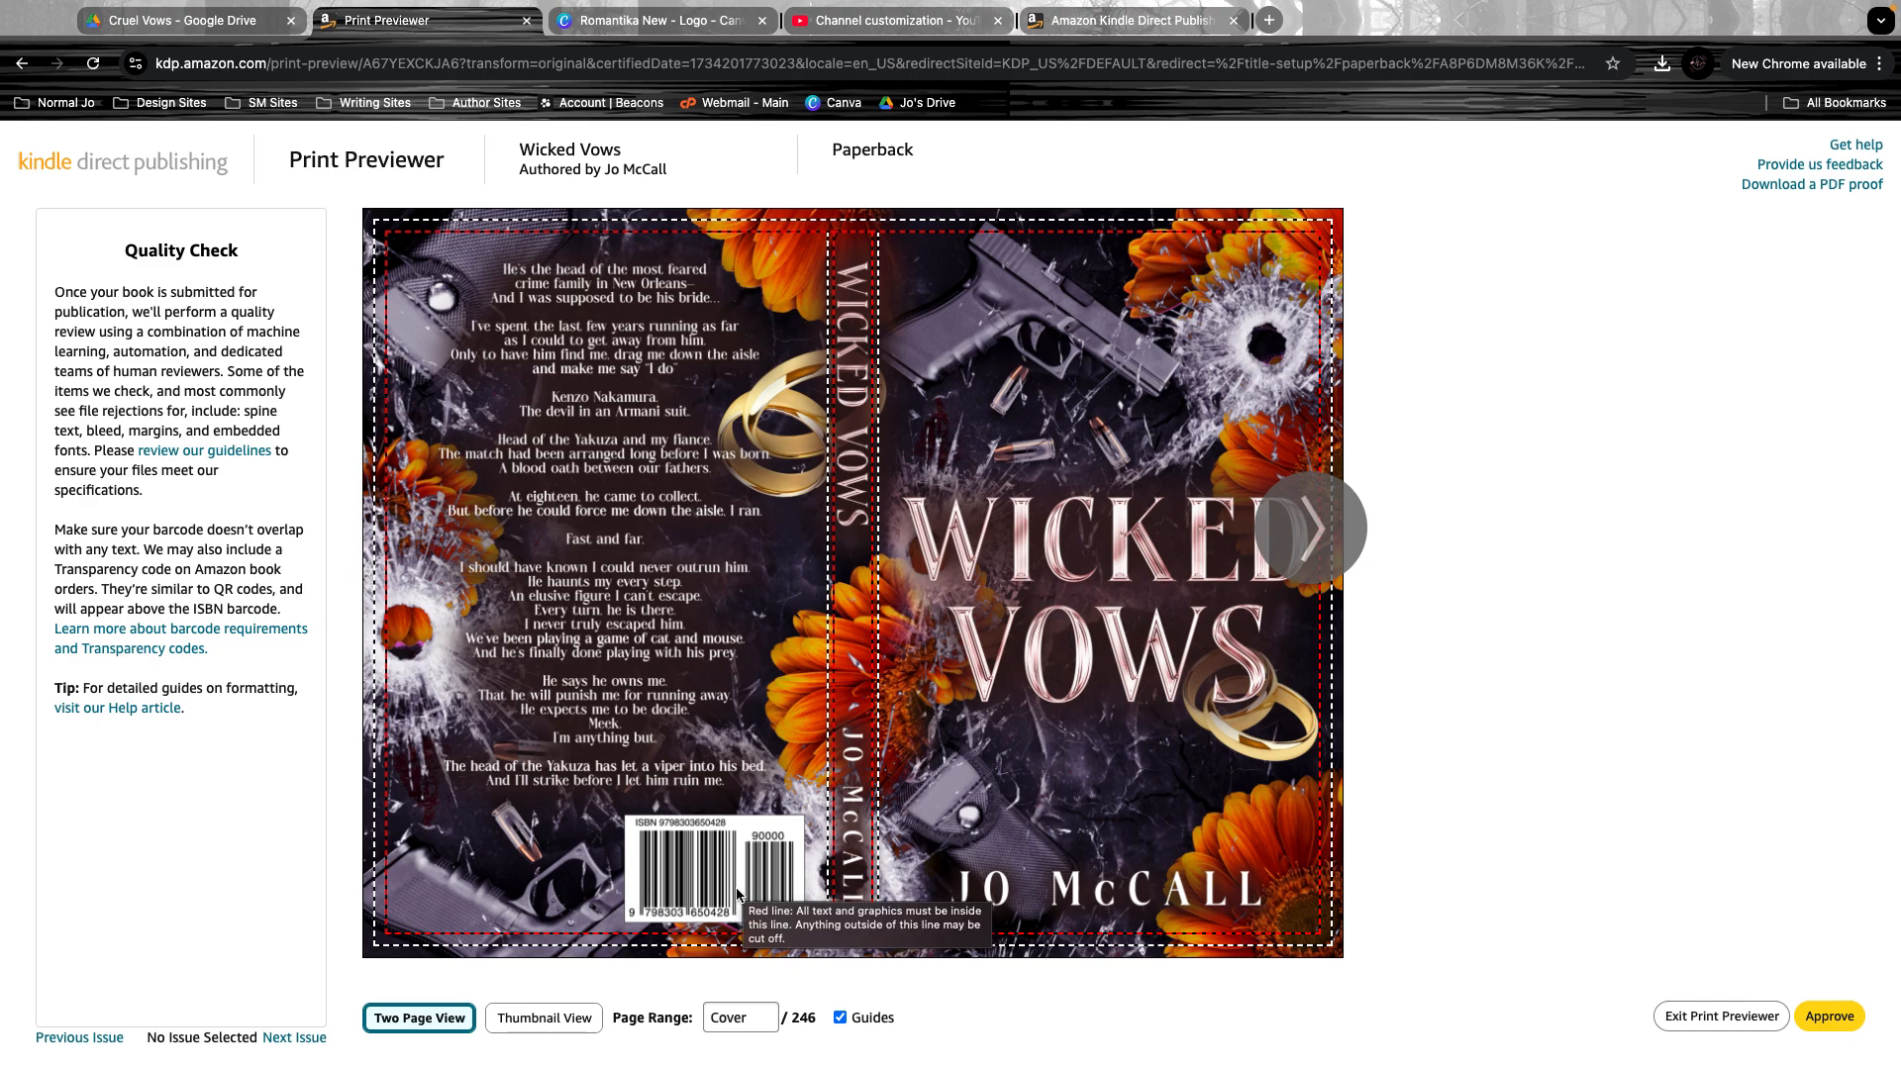
pyautogui.click(1334, 534)
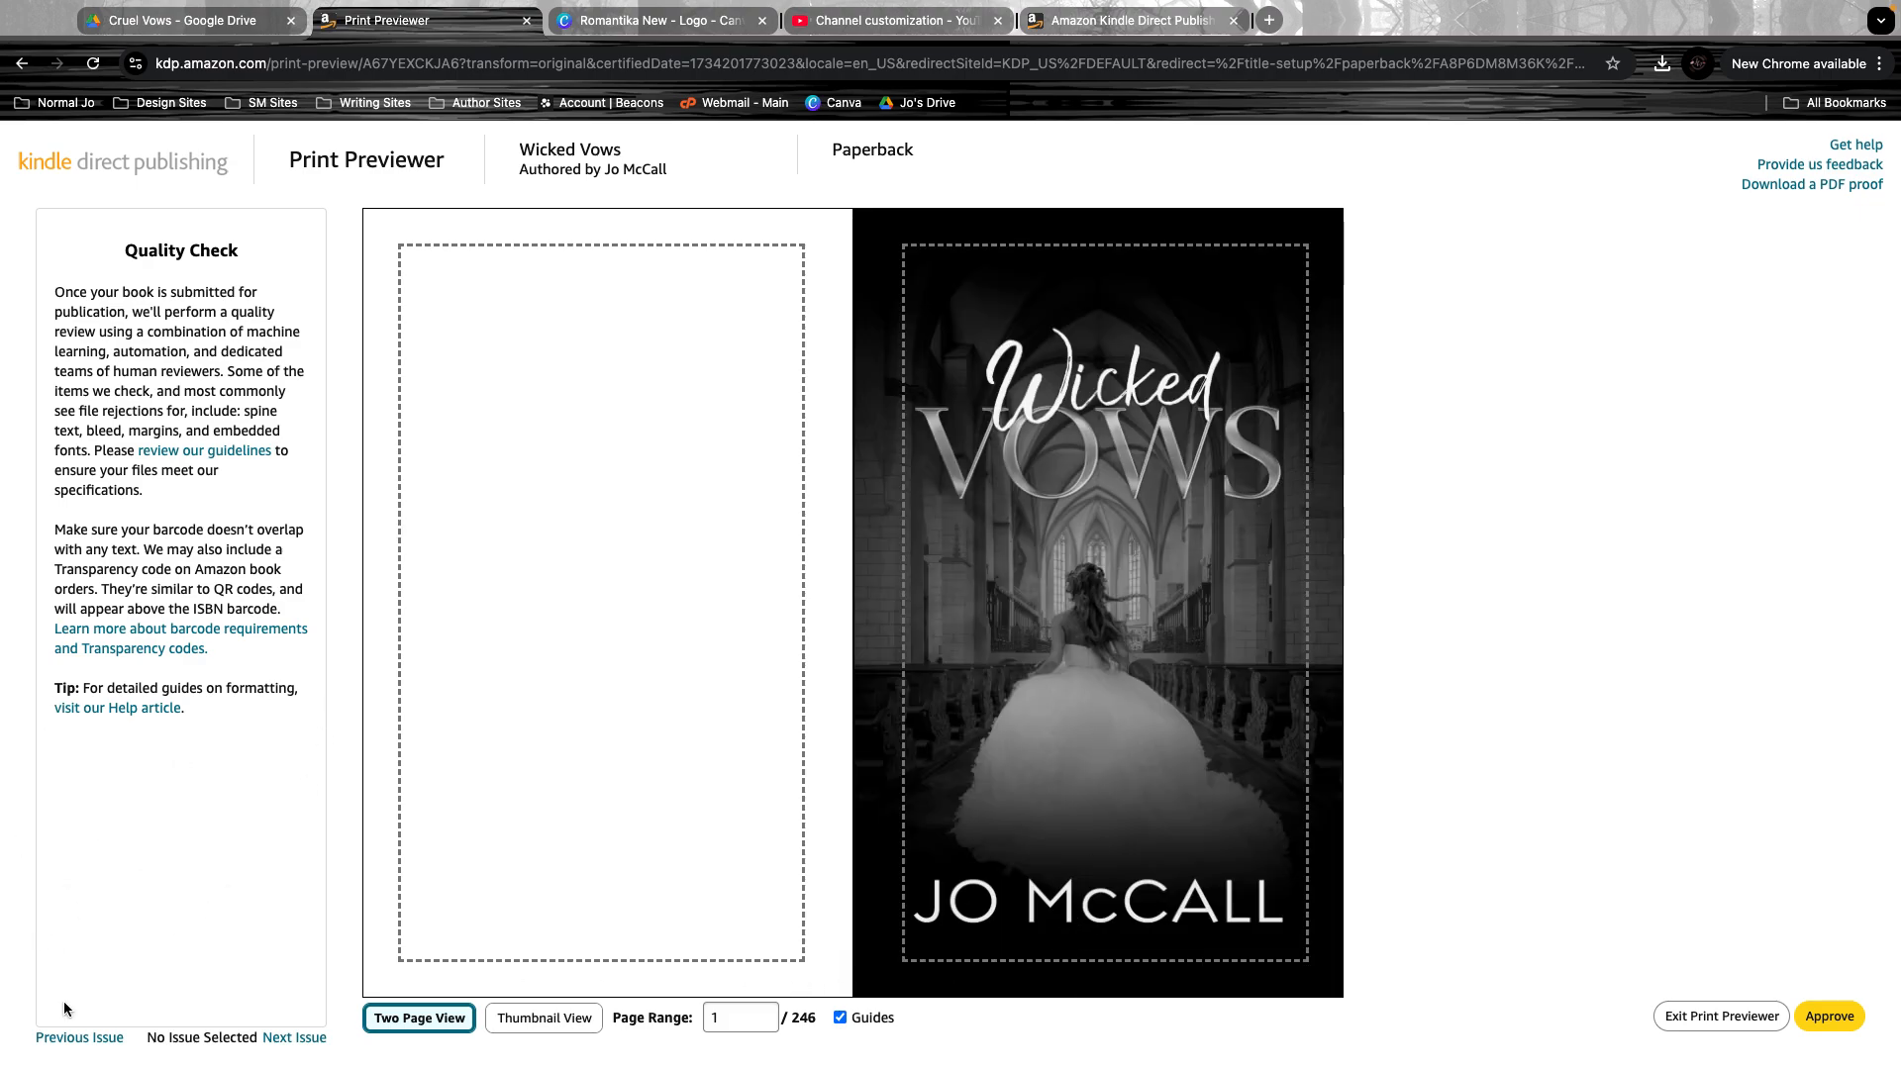
pyautogui.moveTo(564, 734)
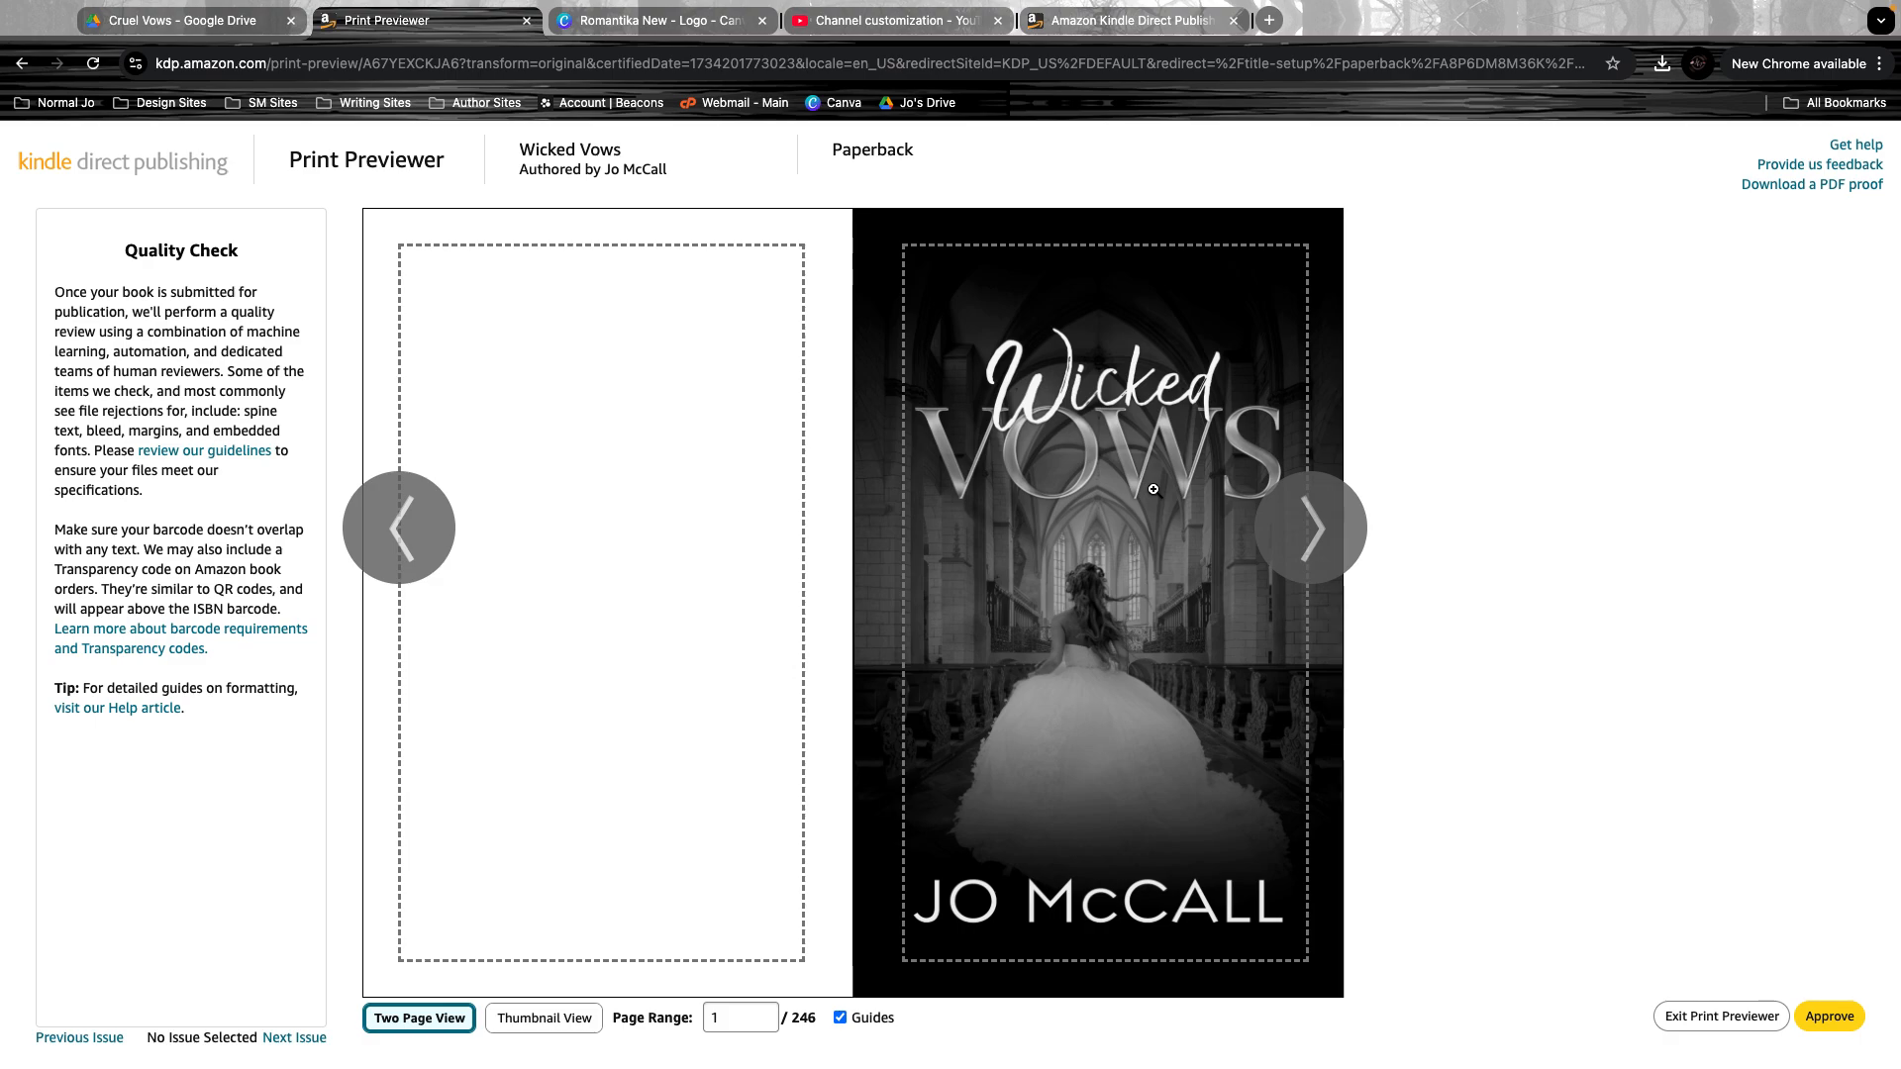
pyautogui.moveTo(1154, 494)
# - Switch to the Romantika New logo in Canva, adjust the floral heart artwork on page 2, and return to the Print Previewer
pyautogui.click(642, 42)
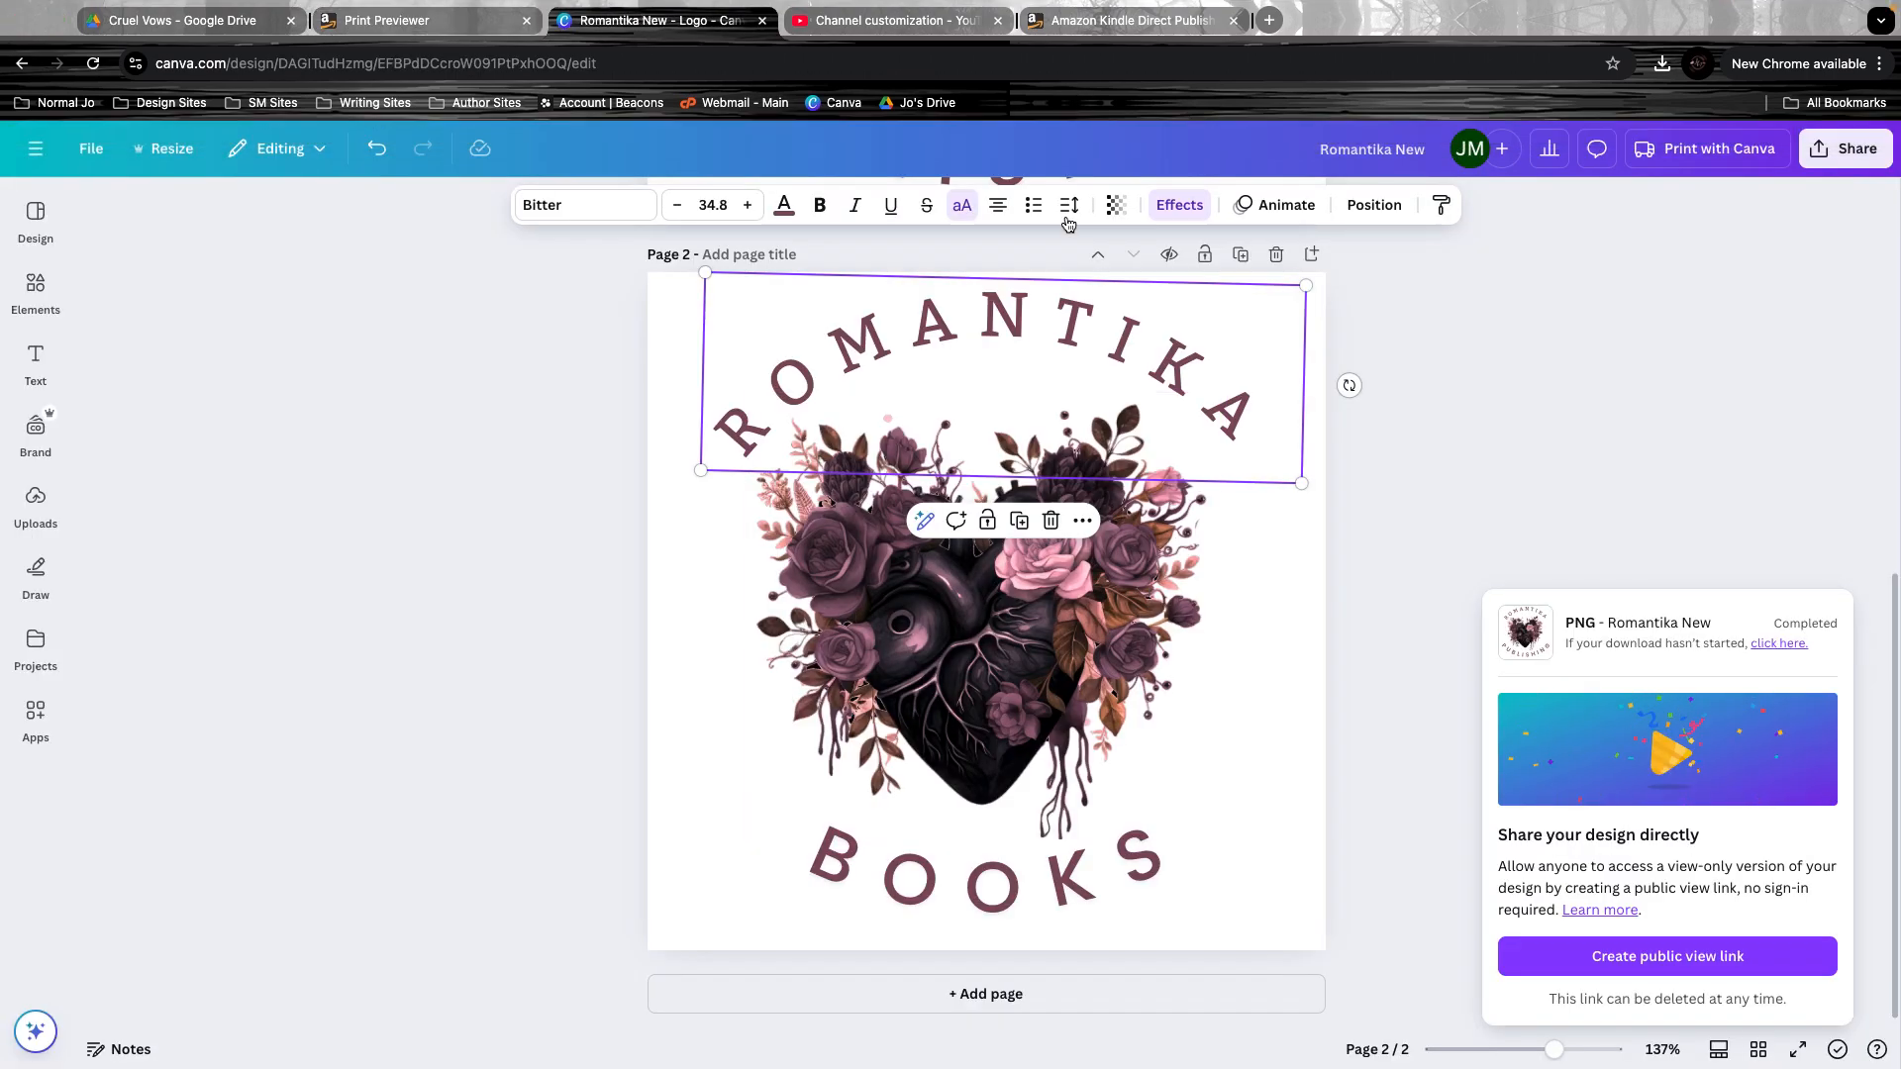
pyautogui.moveTo(1016, 570)
pyautogui.mouseDown()
pyautogui.moveTo(947, 590)
pyautogui.moveTo(1016, 594)
pyautogui.mouseUp()
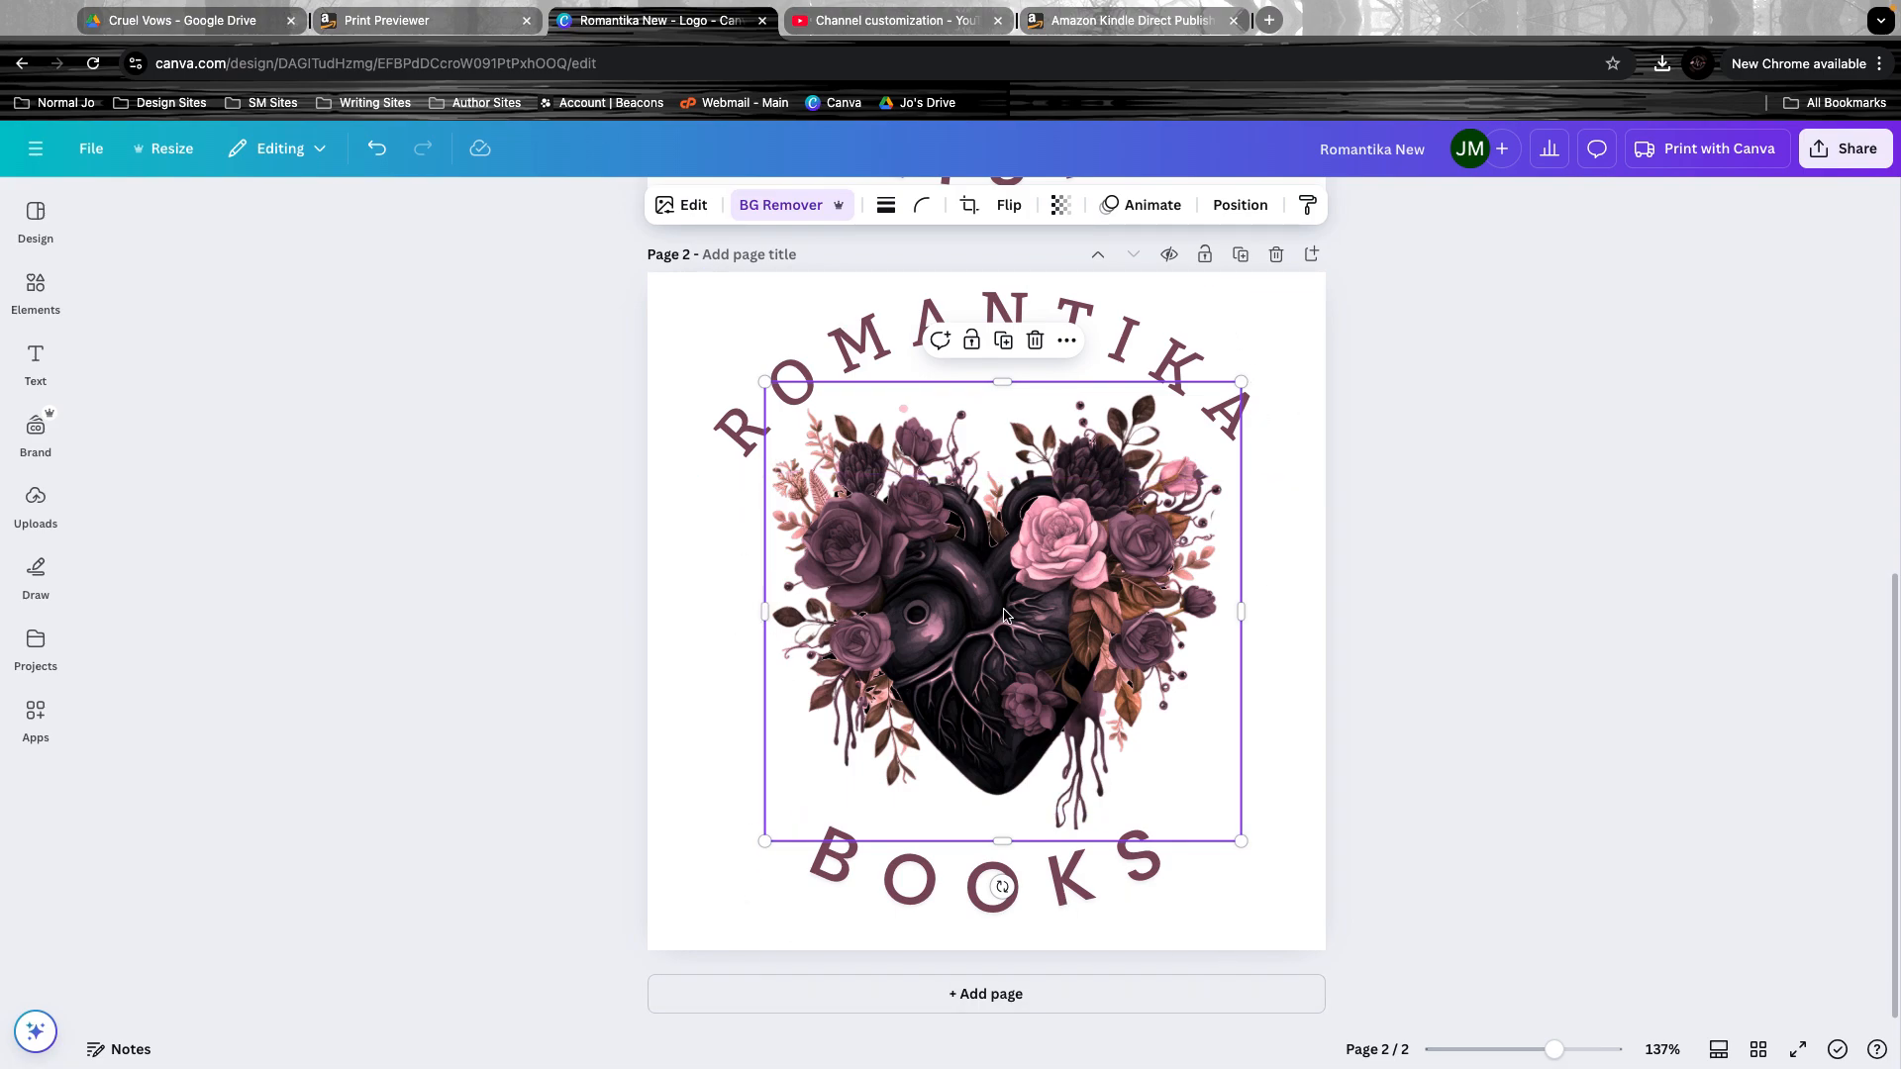
pyautogui.click(187, 18)
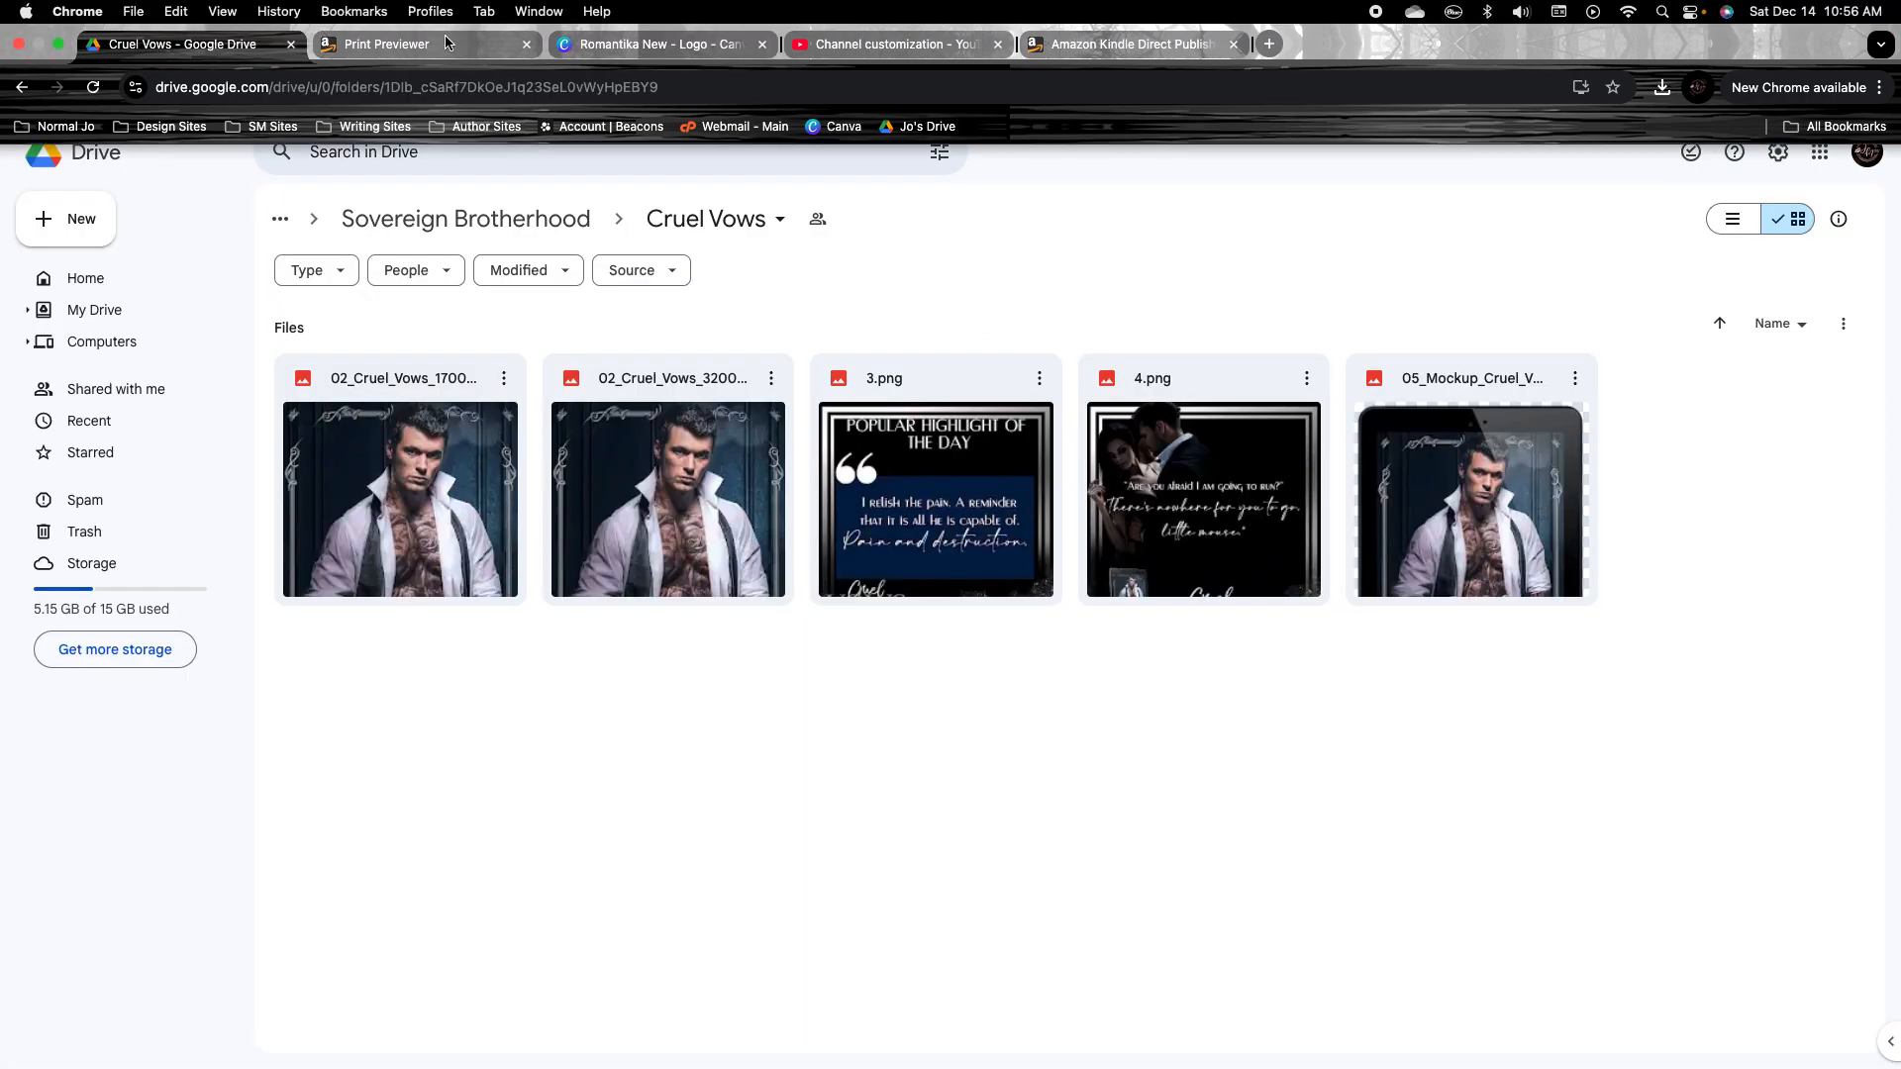
pyautogui.click(386, 45)
# - Page through the front matter from the copyright page to the opening of chapter one on pages 8-9
pyautogui.click(1278, 536)
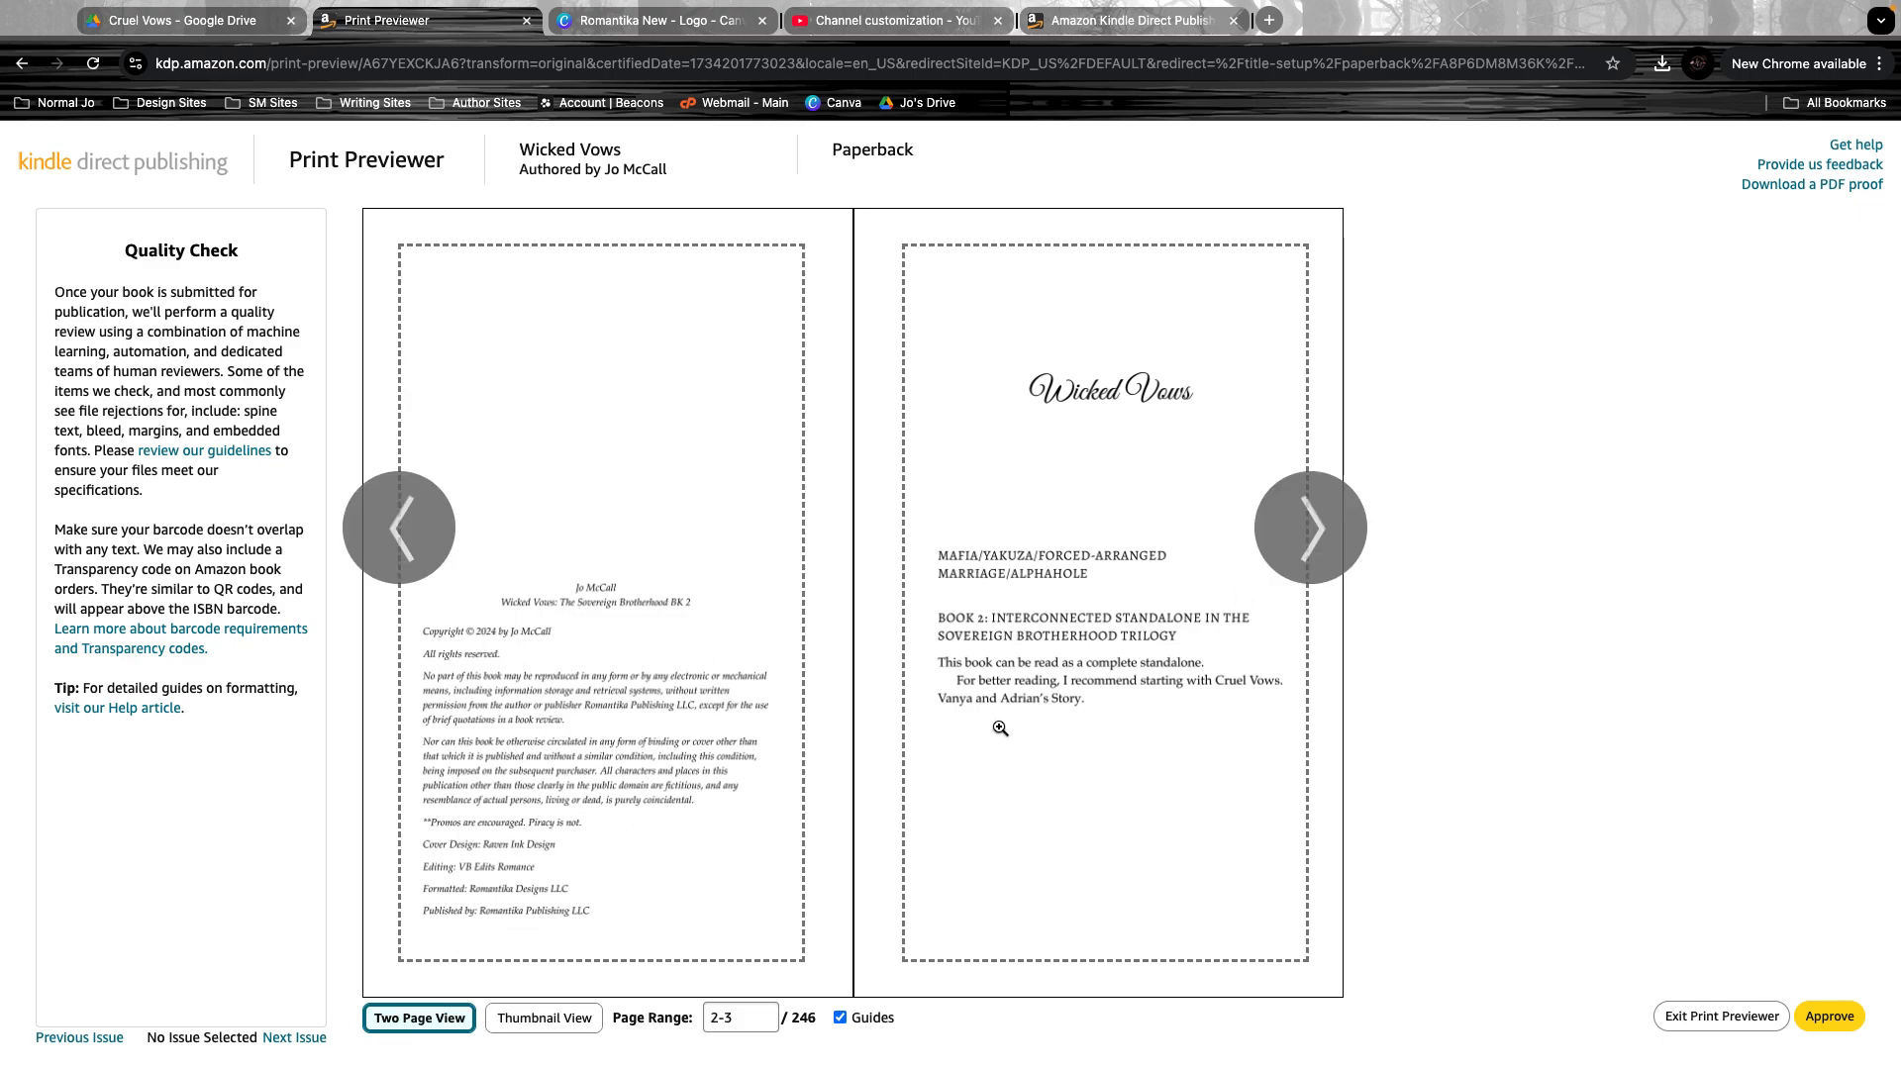
pyautogui.click(1285, 538)
pyautogui.click(1314, 528)
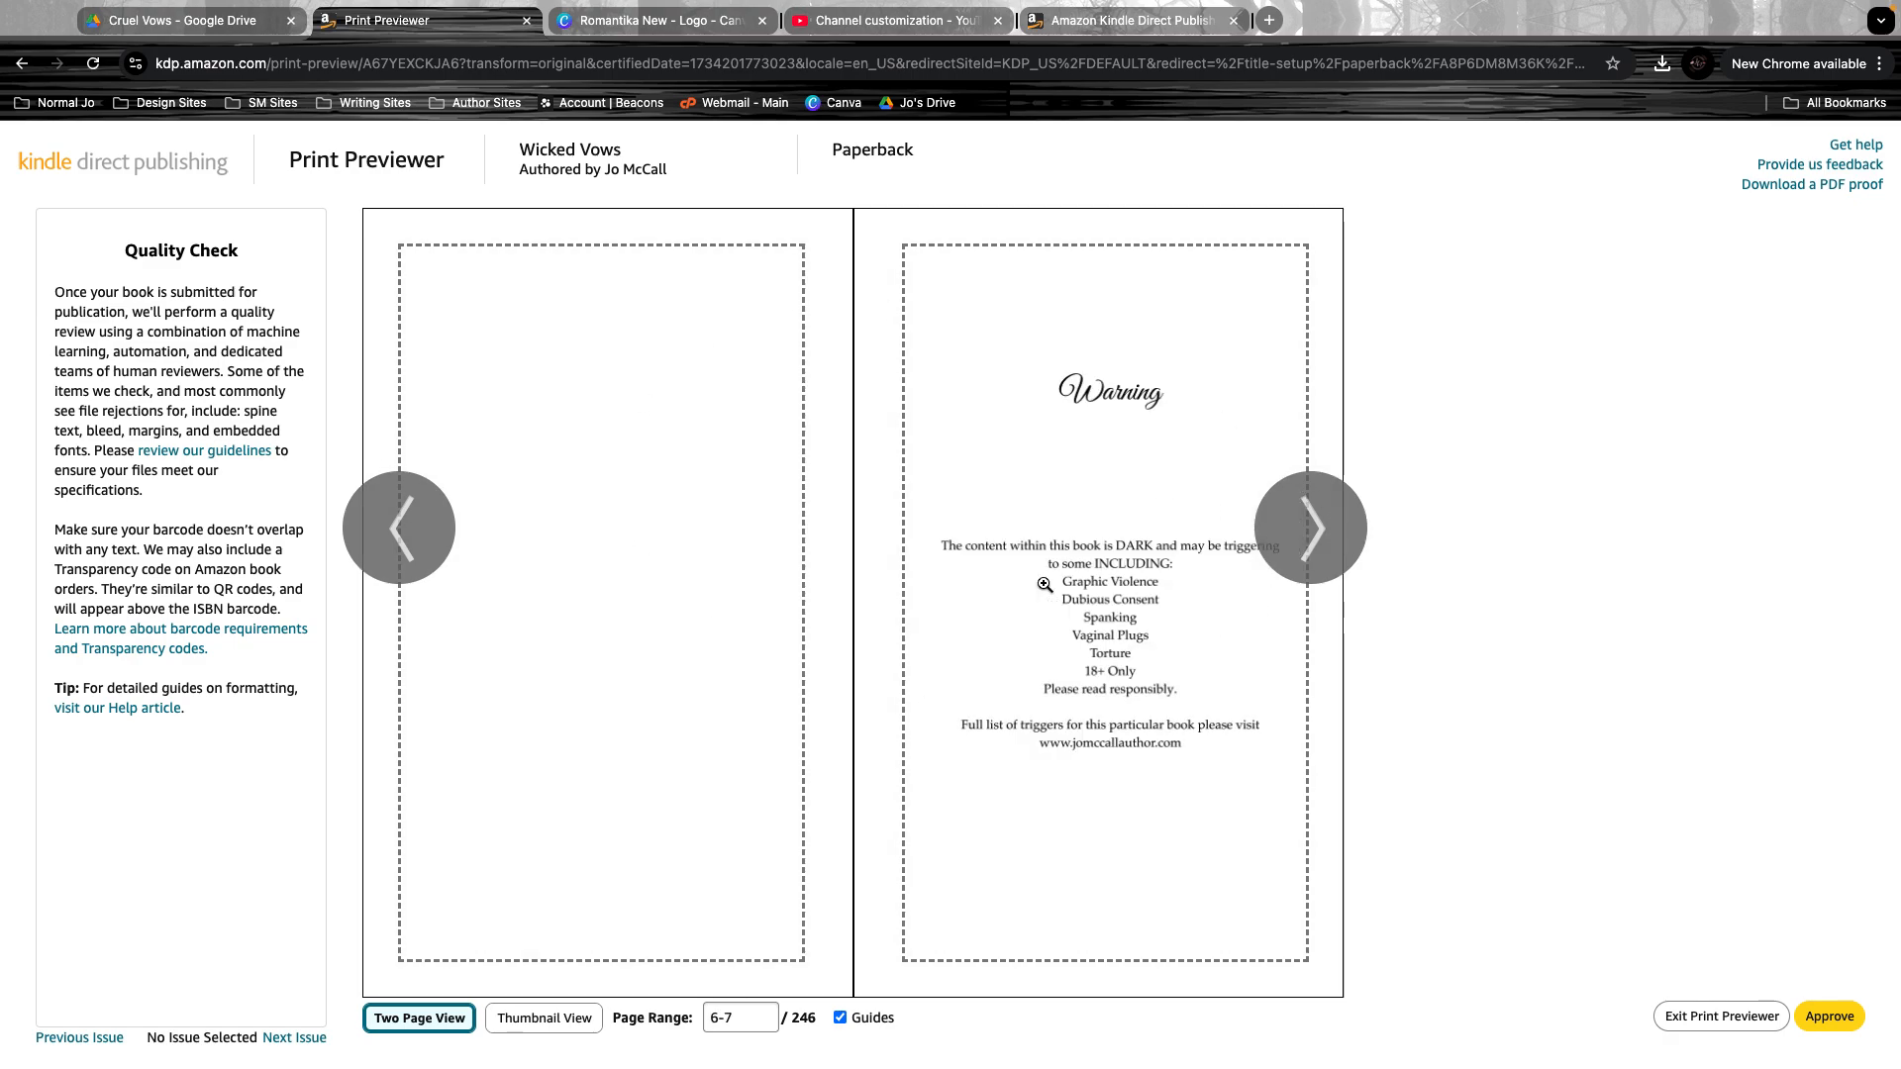
pyautogui.click(1309, 529)
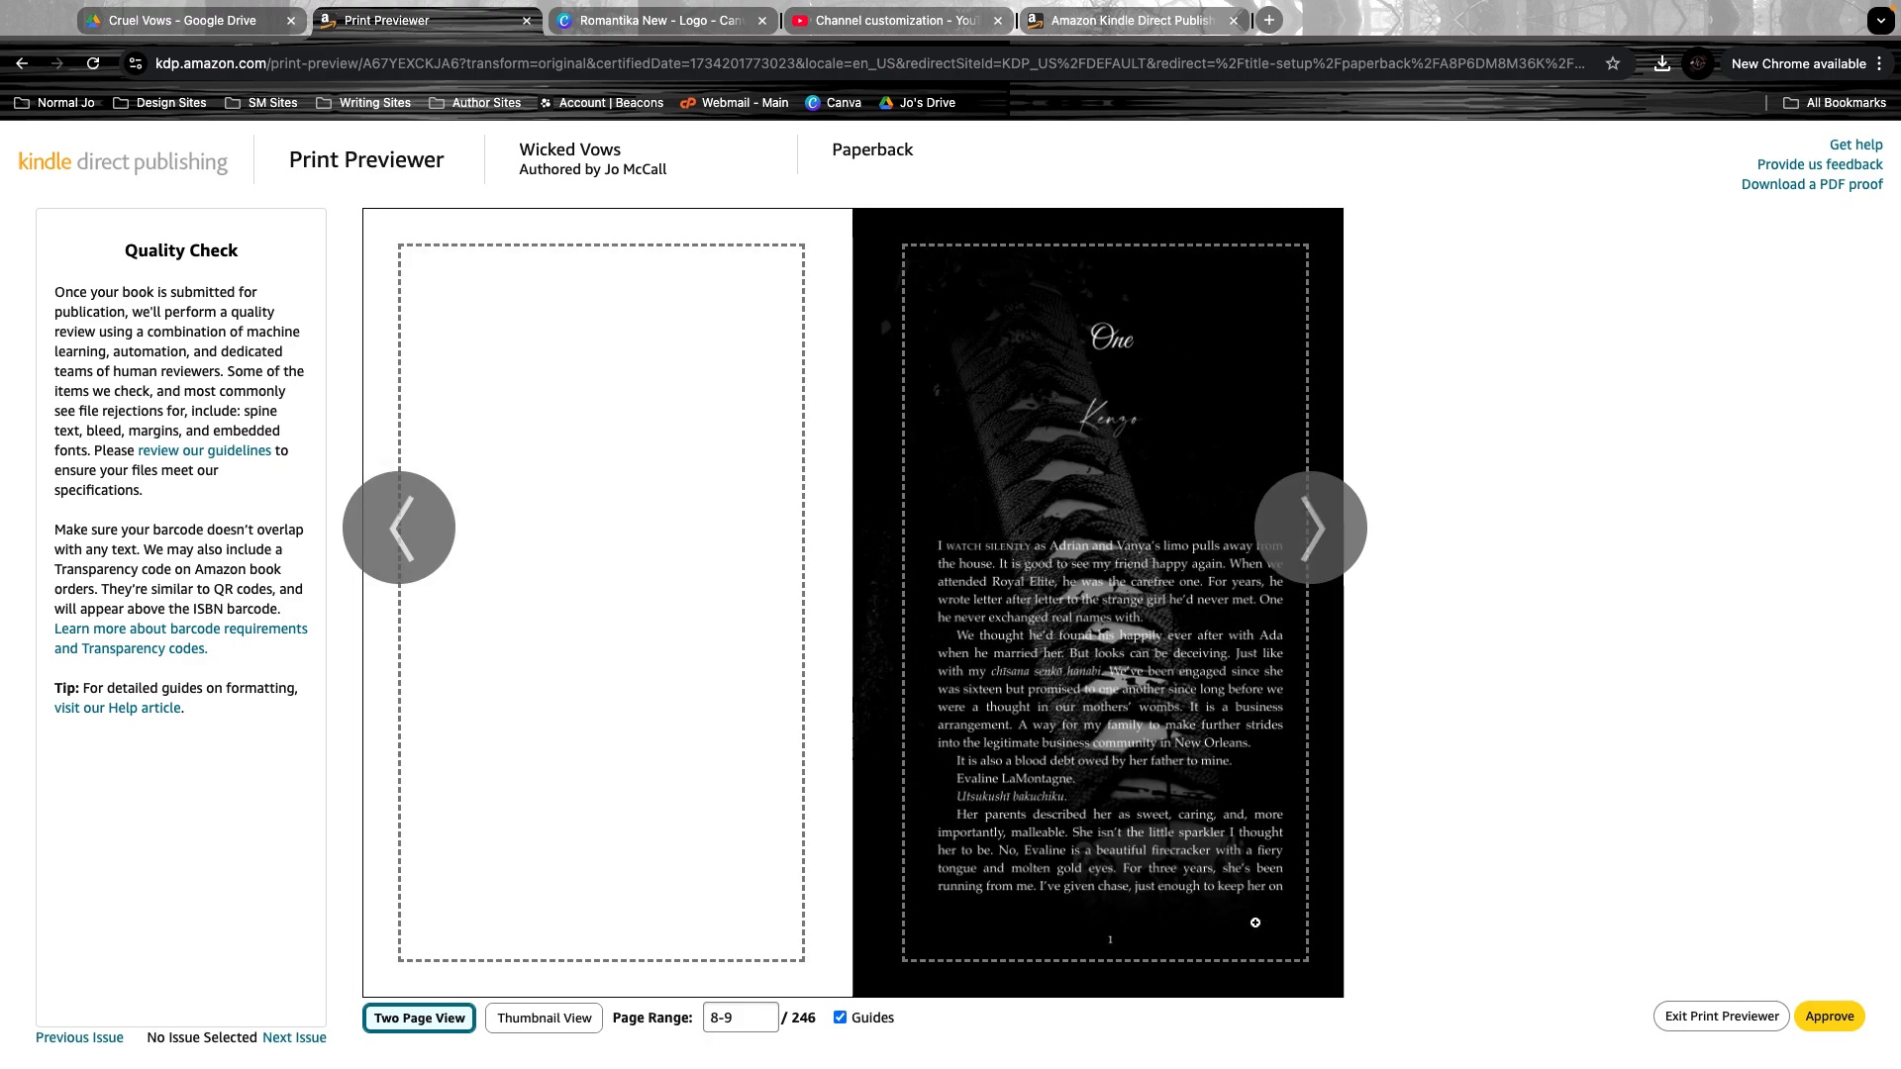
pyautogui.moveTo(1268, 384)
# - Show the book as thumbnails, open spread 14-15 to examine the text layout, and return to the thumbnails
pyautogui.click(547, 1022)
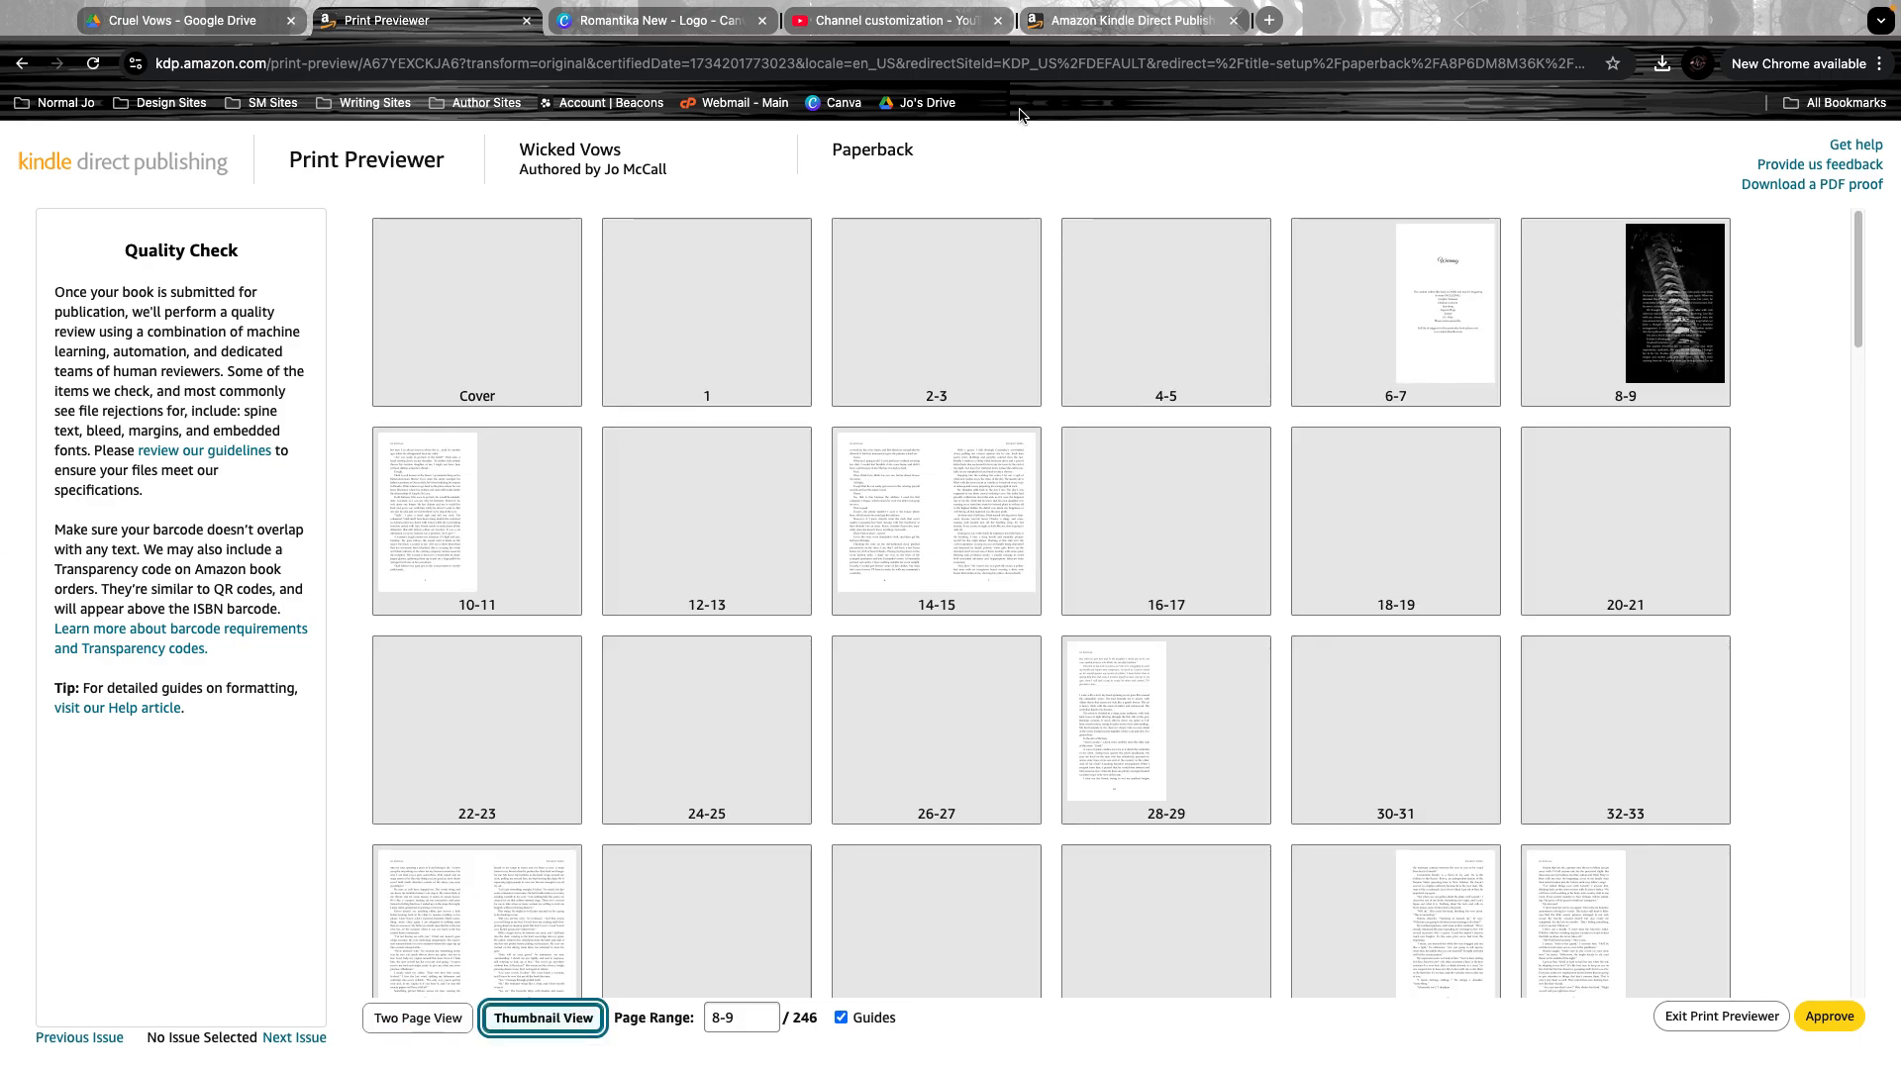
pyautogui.click(986, 470)
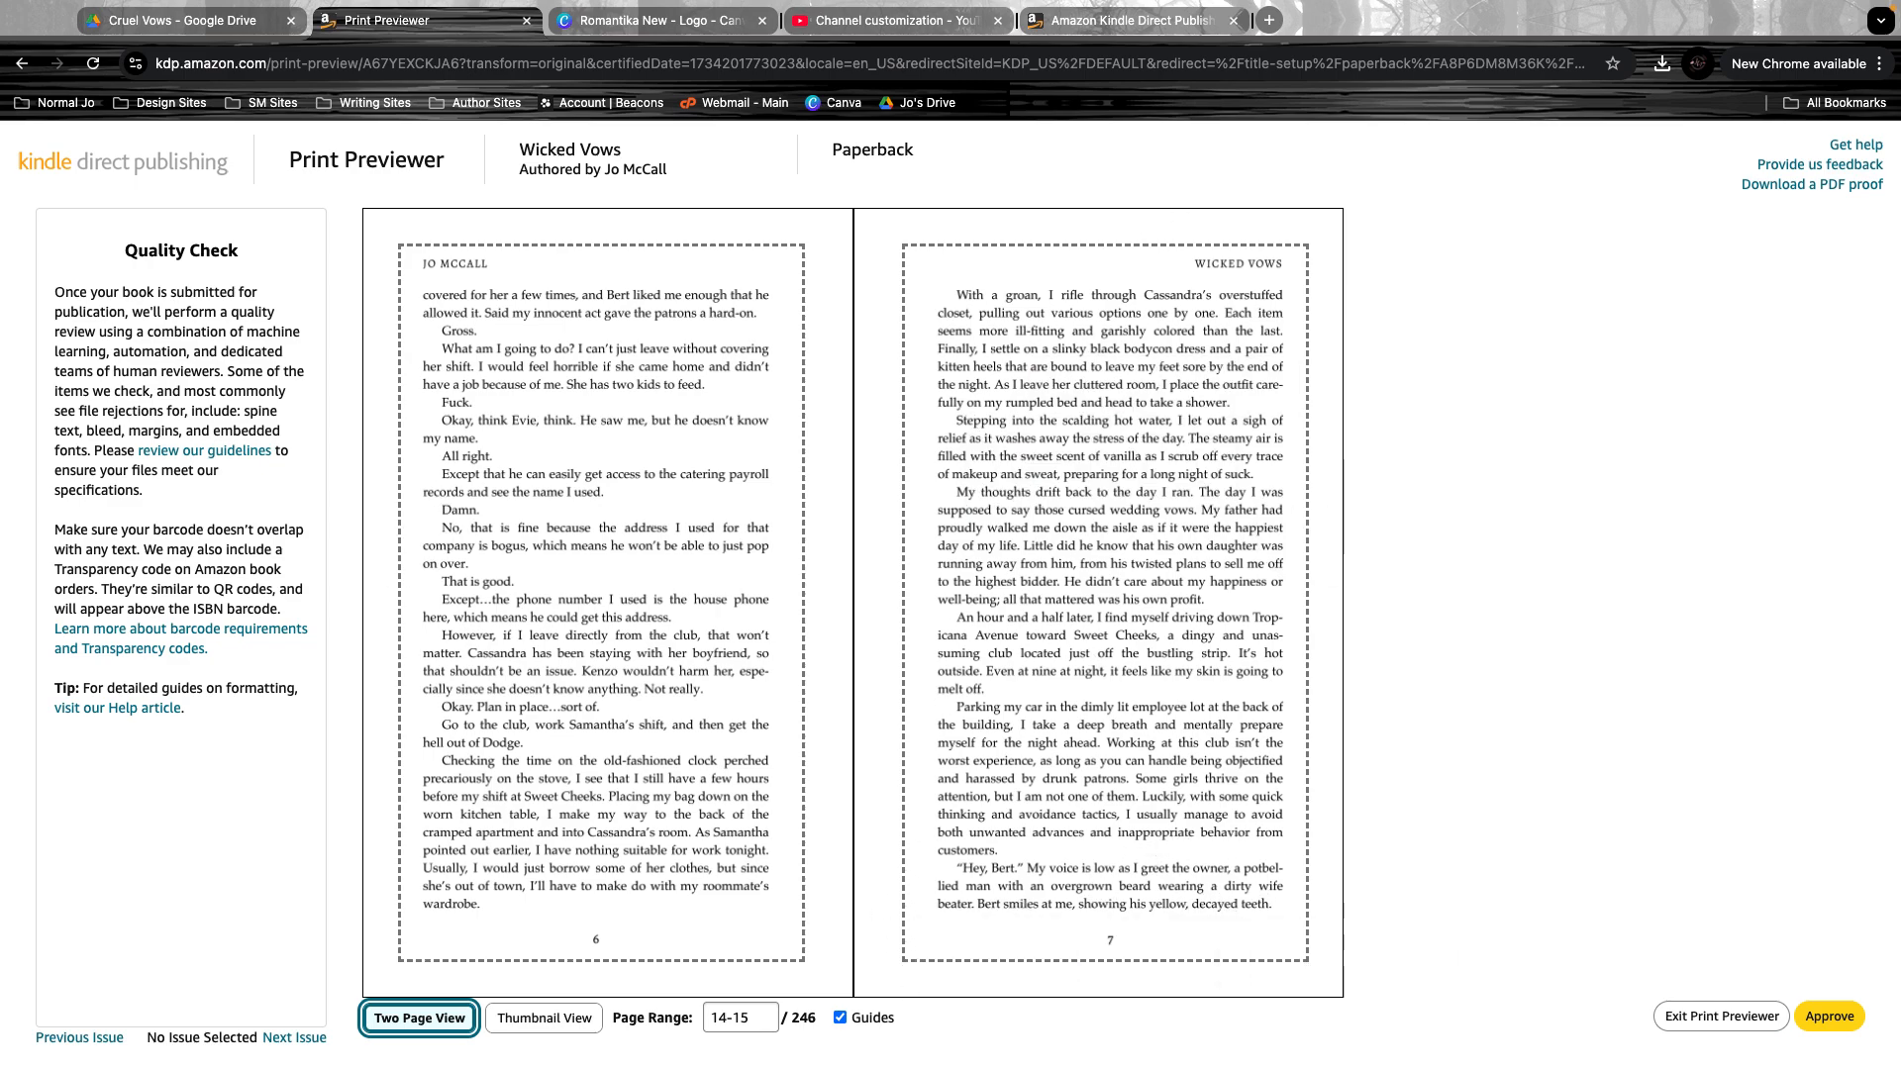
pyautogui.click(542, 1020)
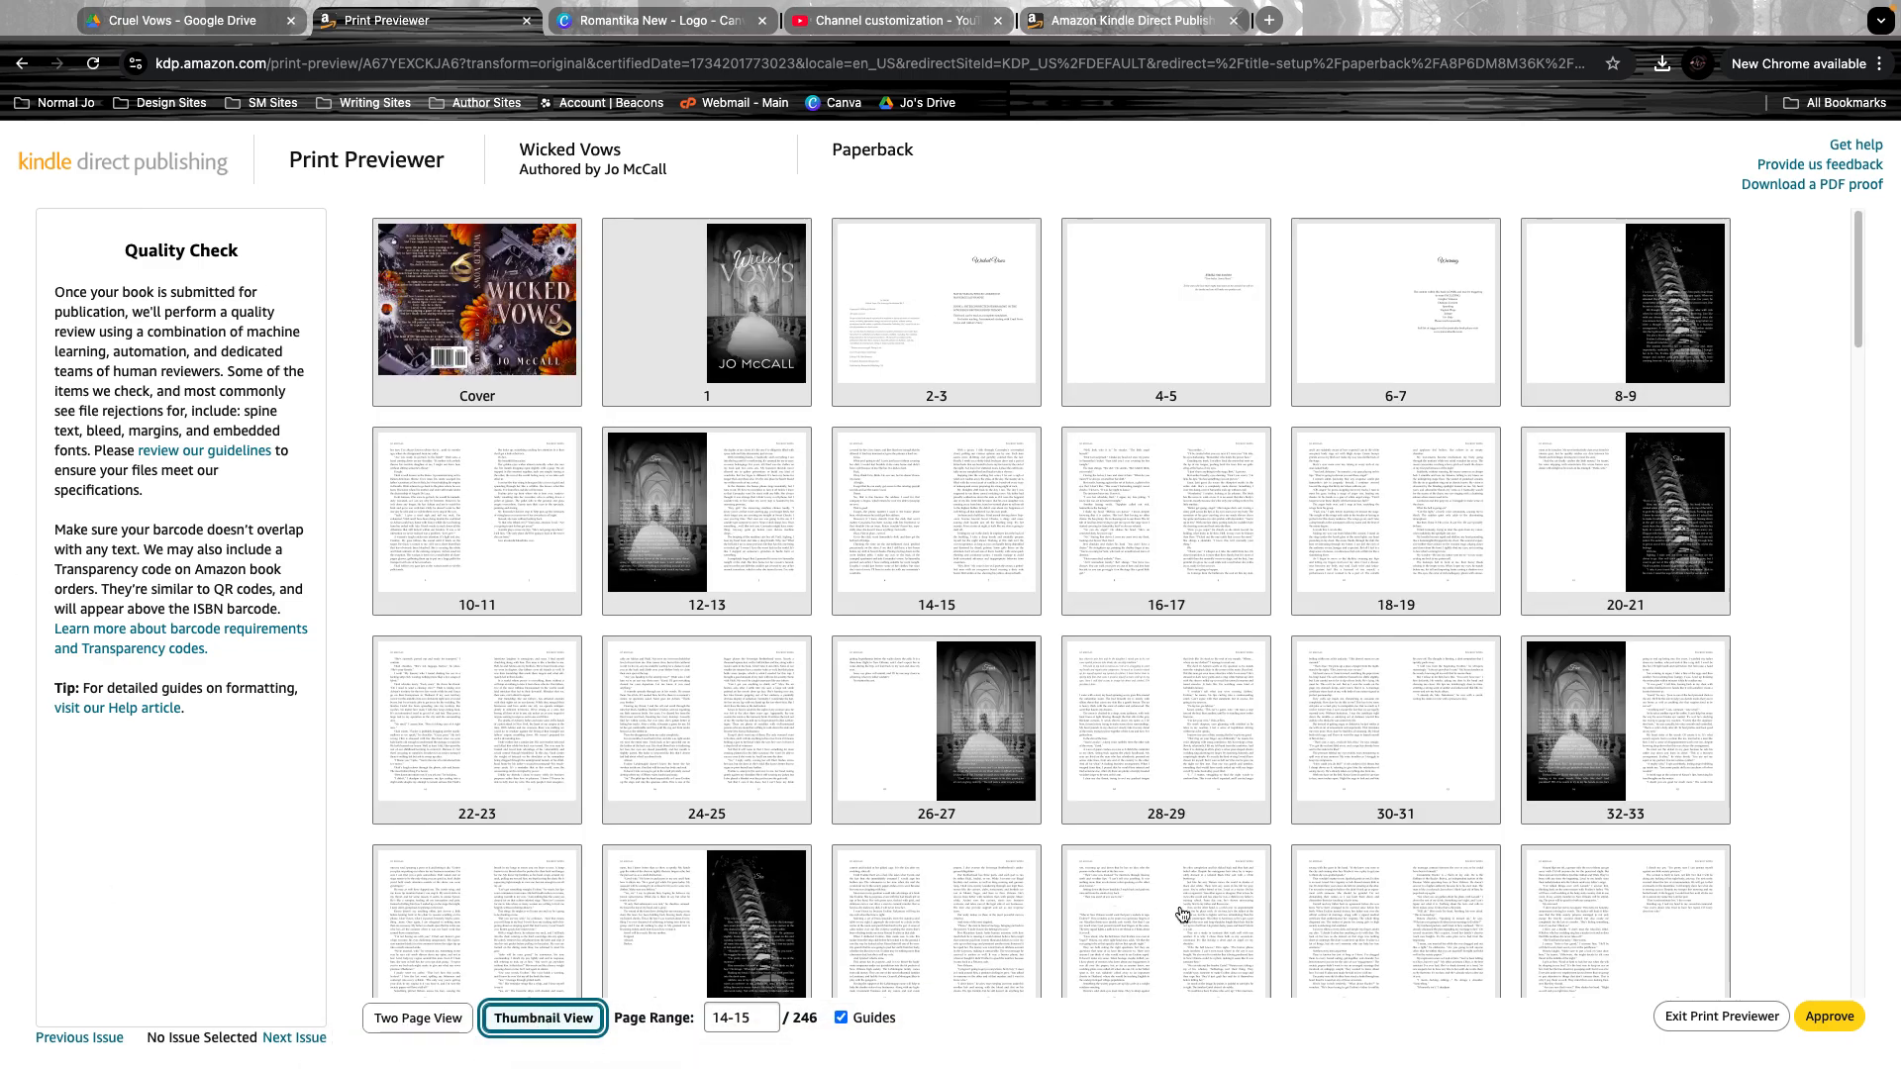
# - Review the thumbnails of all page spreads through the last page, 246, checking the chapter opening images
pyautogui.scroll(-2, 1182, 915)
pyautogui.scroll(-5, 1581, 764)
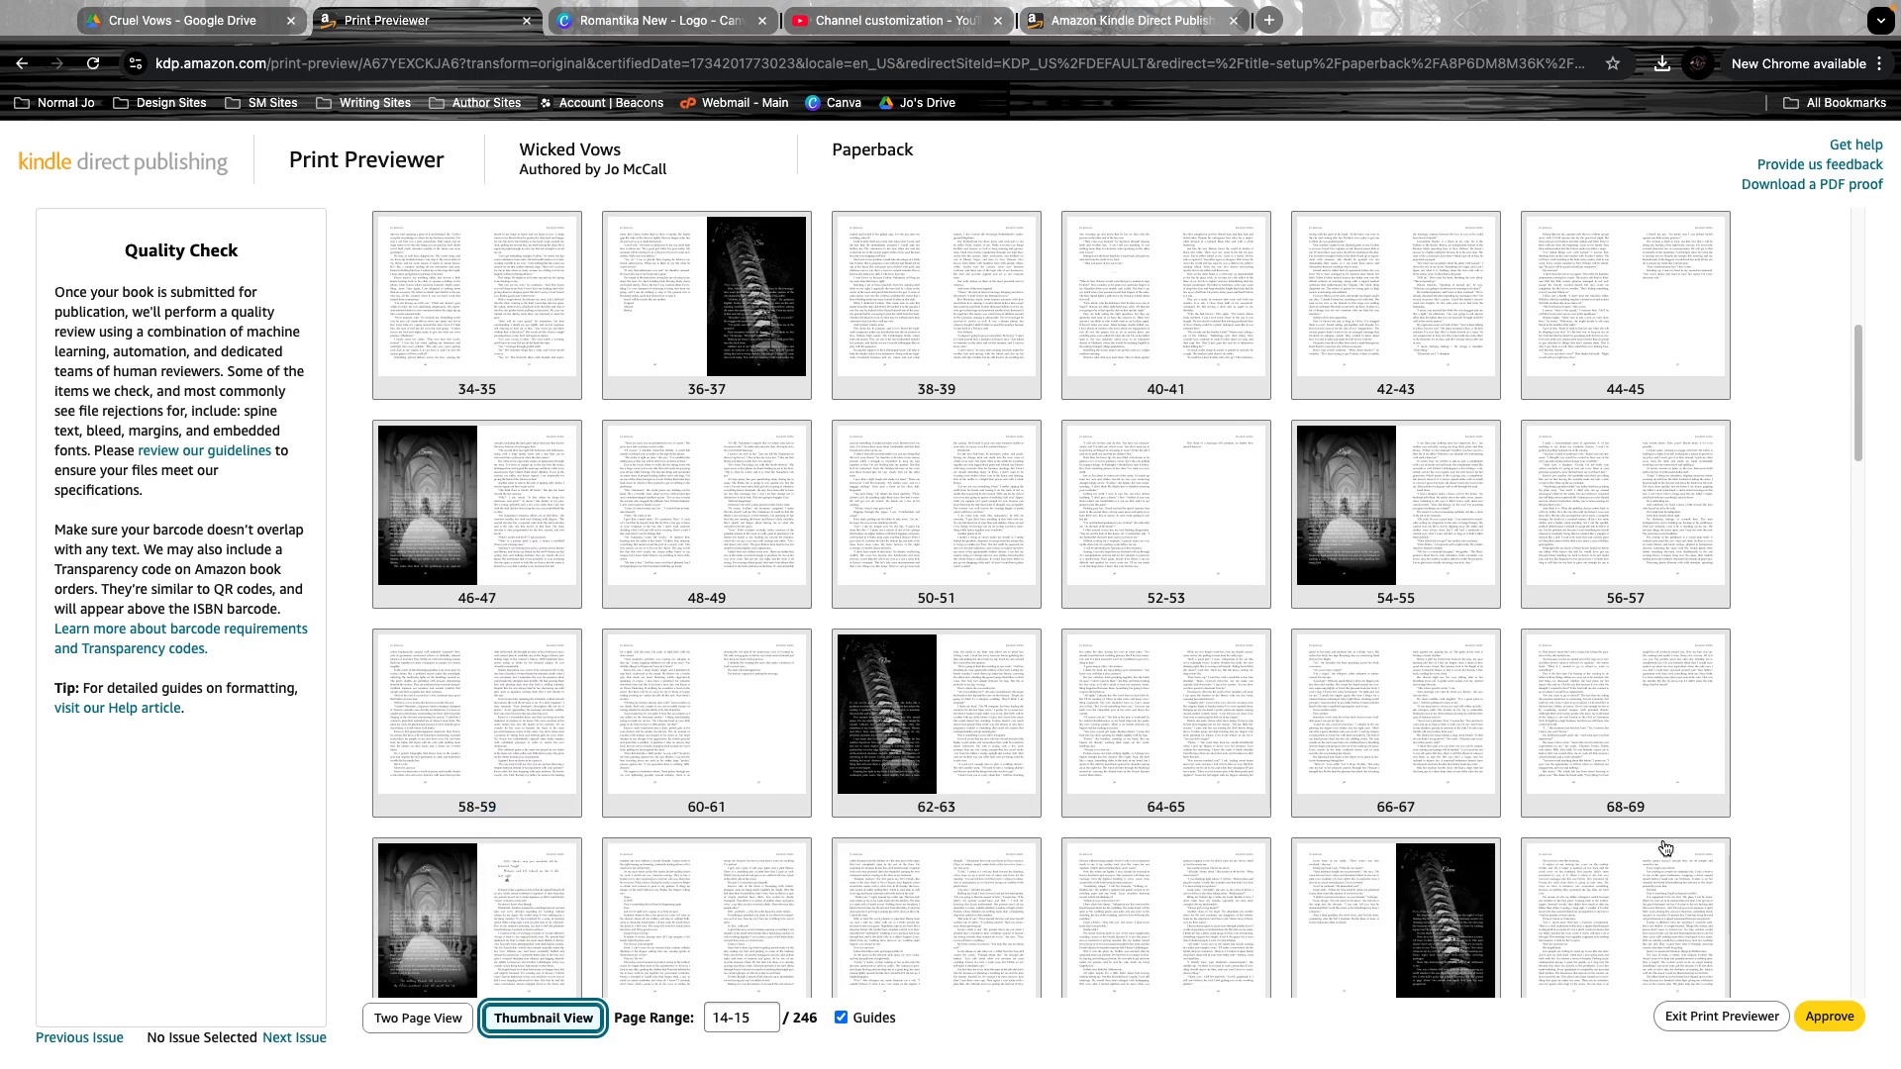
pyautogui.scroll(-2, 1666, 849)
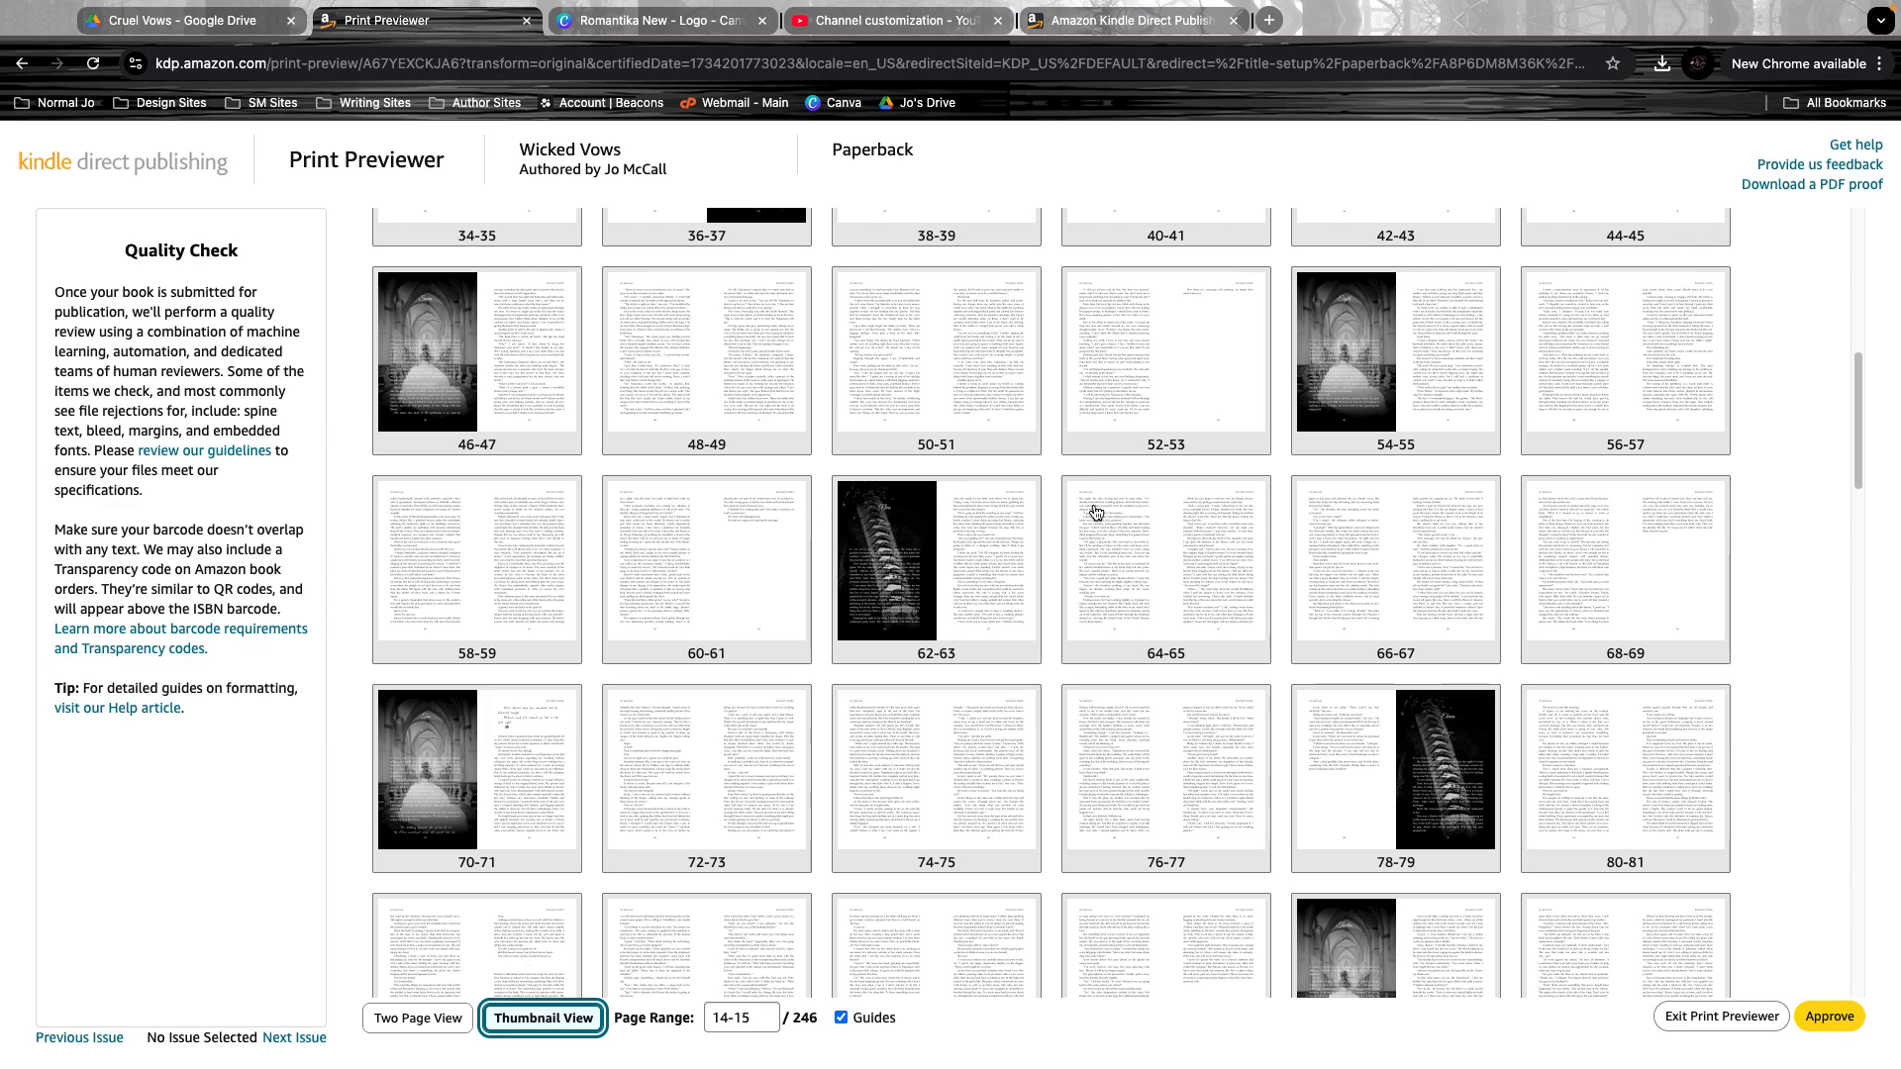
pyautogui.scroll(-5, 930, 764)
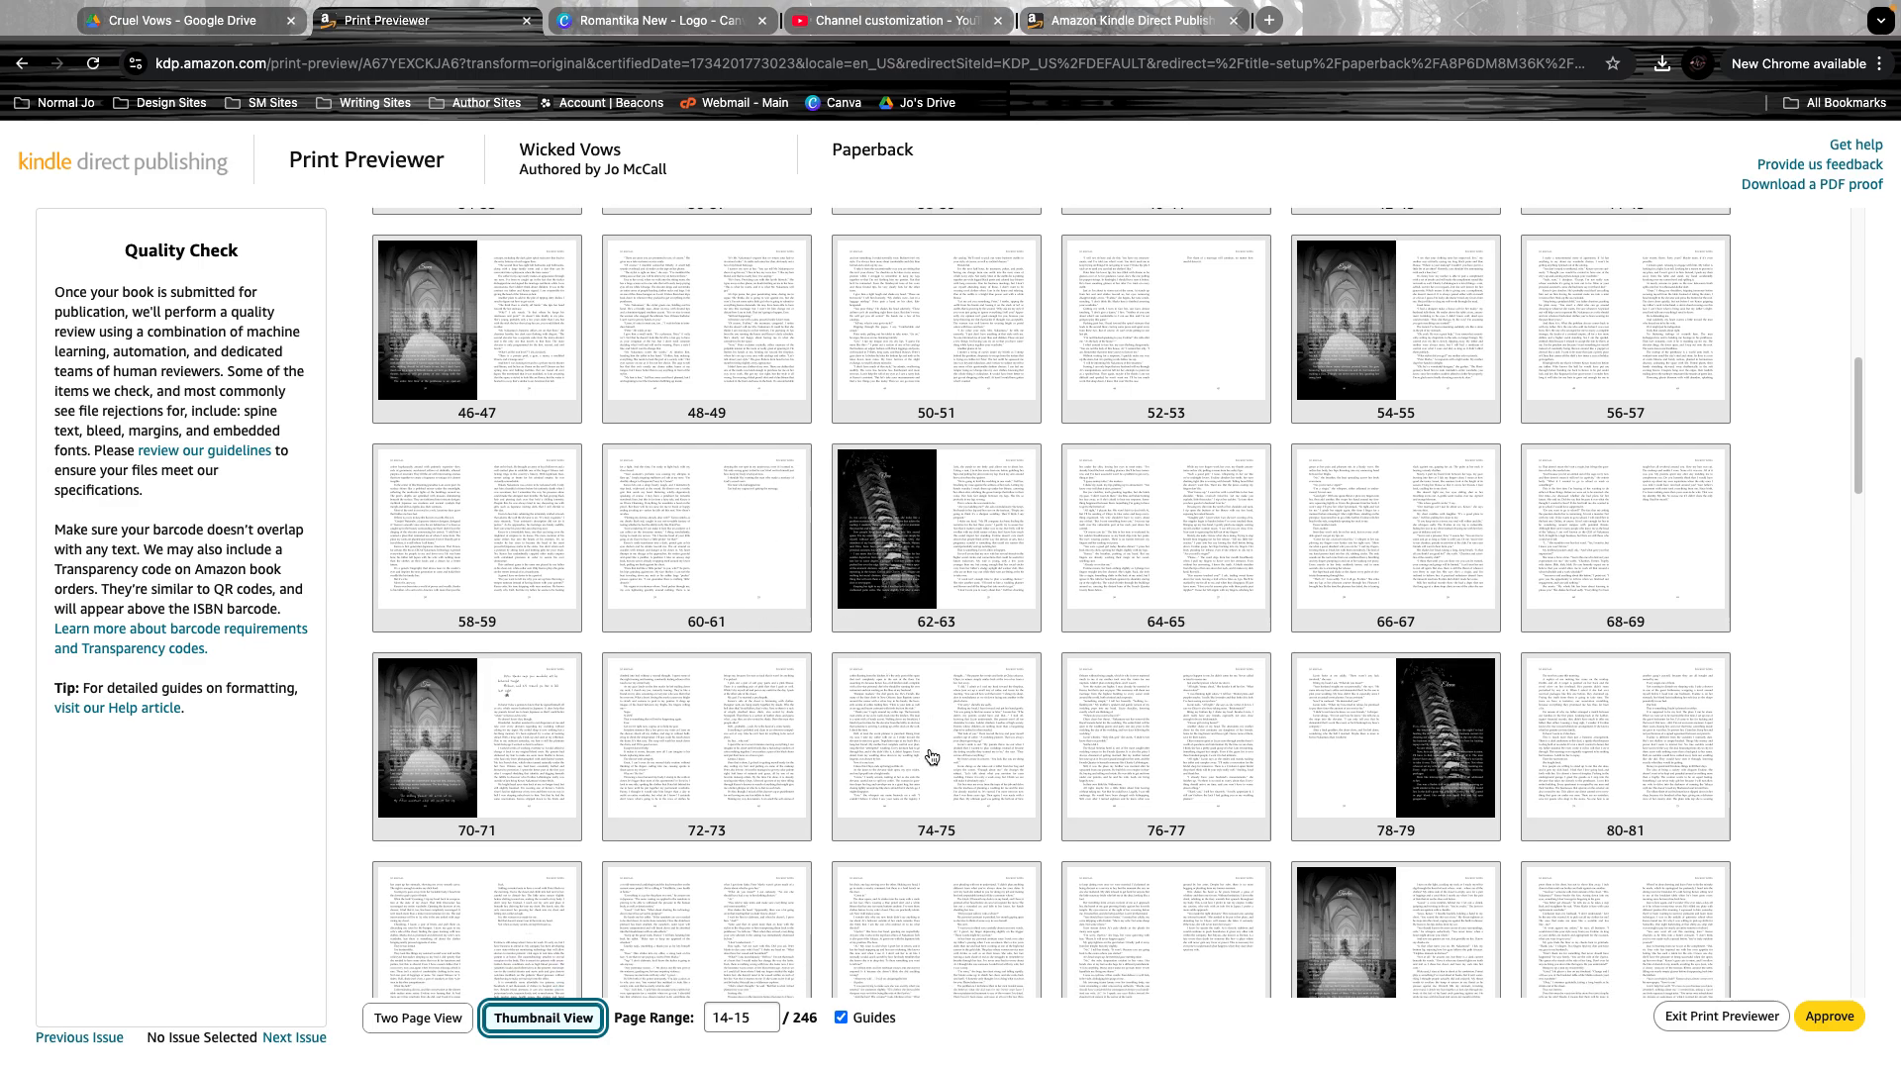
pyautogui.scroll(-10, 990, 832)
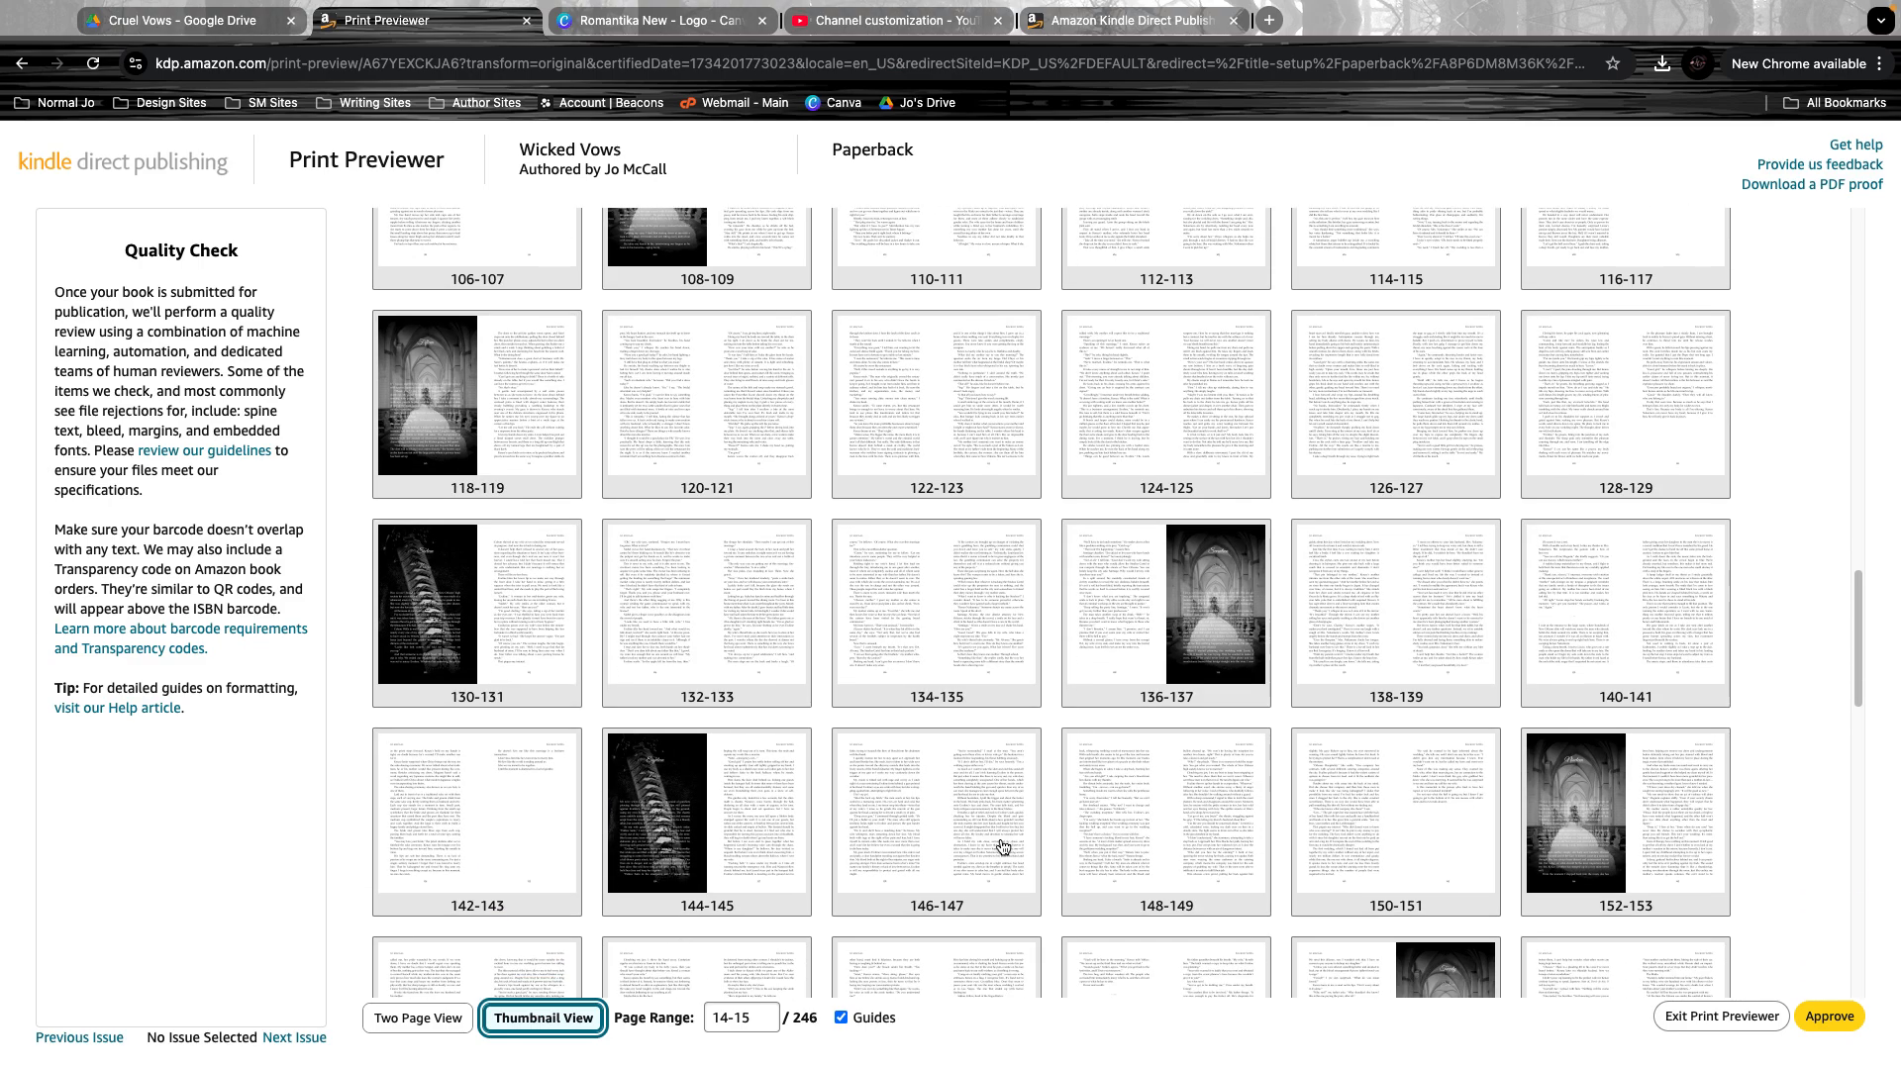
pyautogui.scroll(-6, 1002, 843)
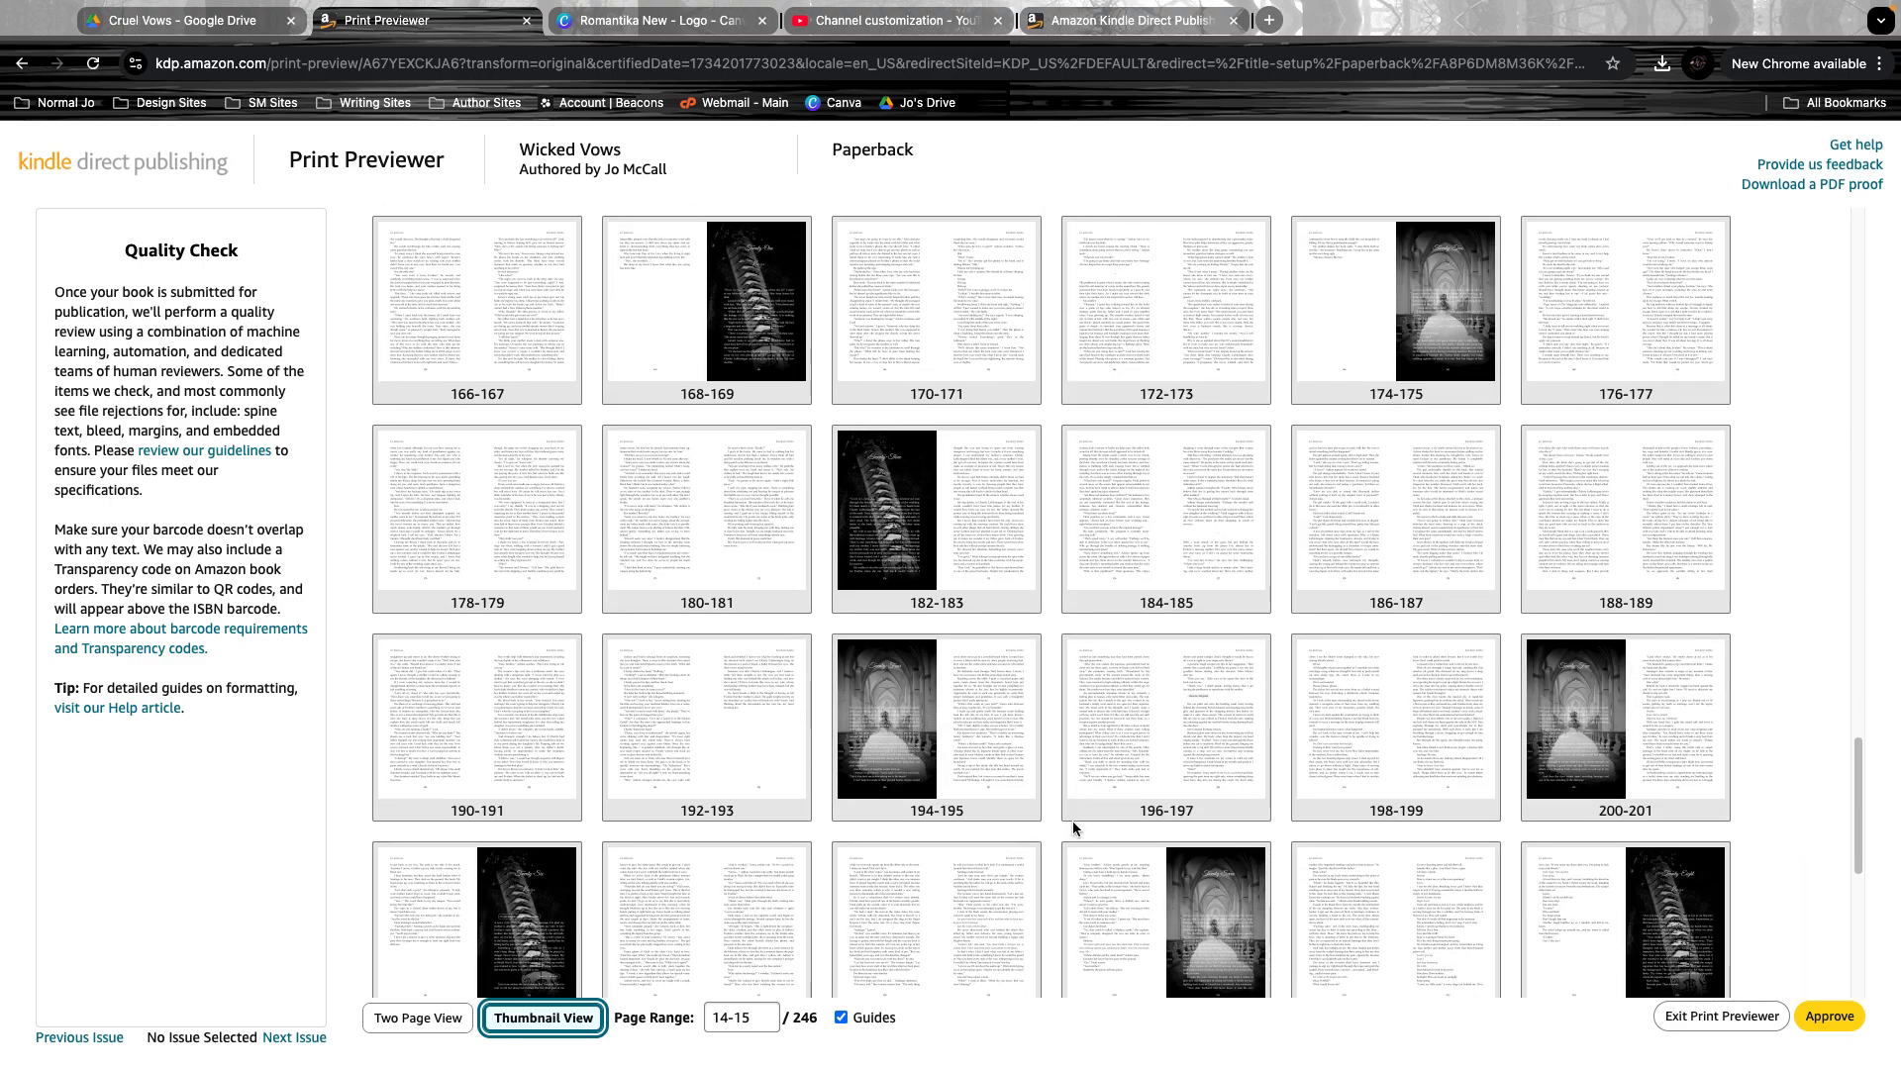
pyautogui.scroll(-6, 1053, 828)
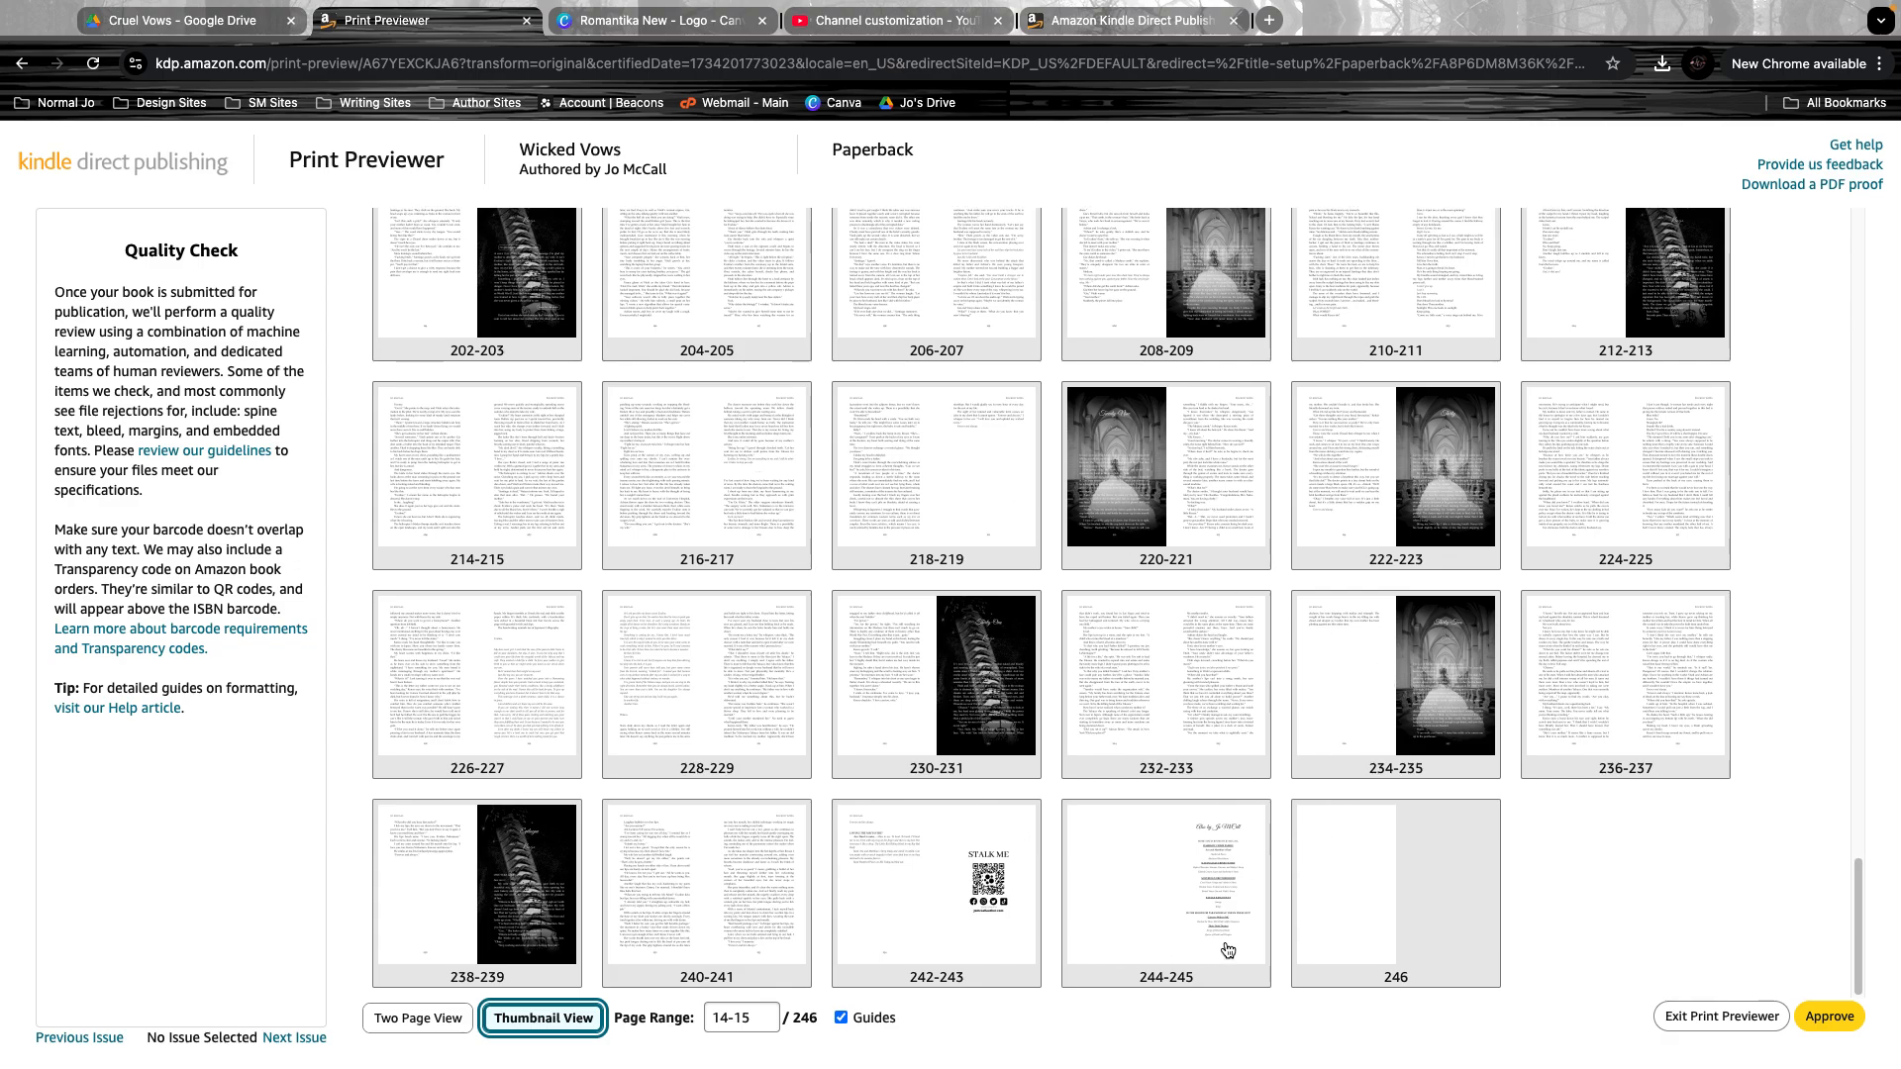
# - Approve the print proof and examine the Summary section with the printing costs on the Paperback Content page
pyautogui.click(1830, 1017)
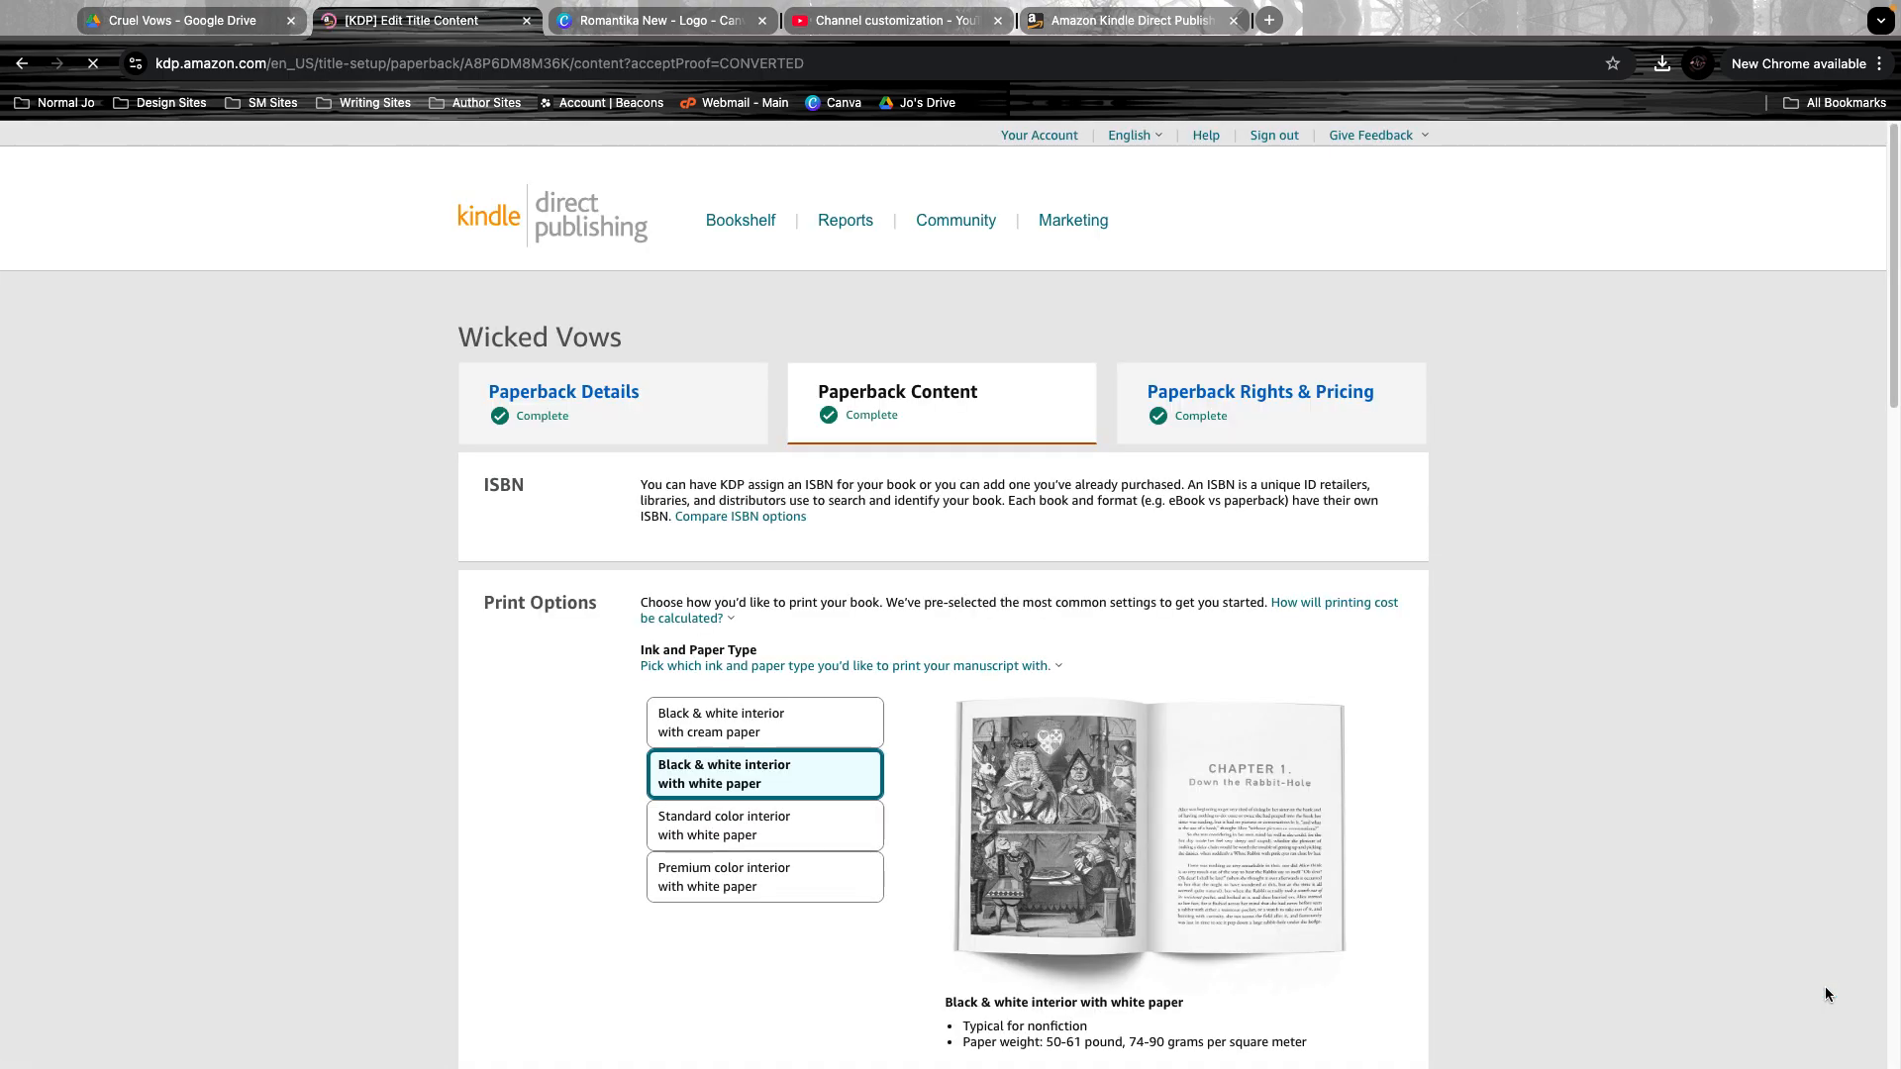
pyautogui.scroll(-20, 1461, 959)
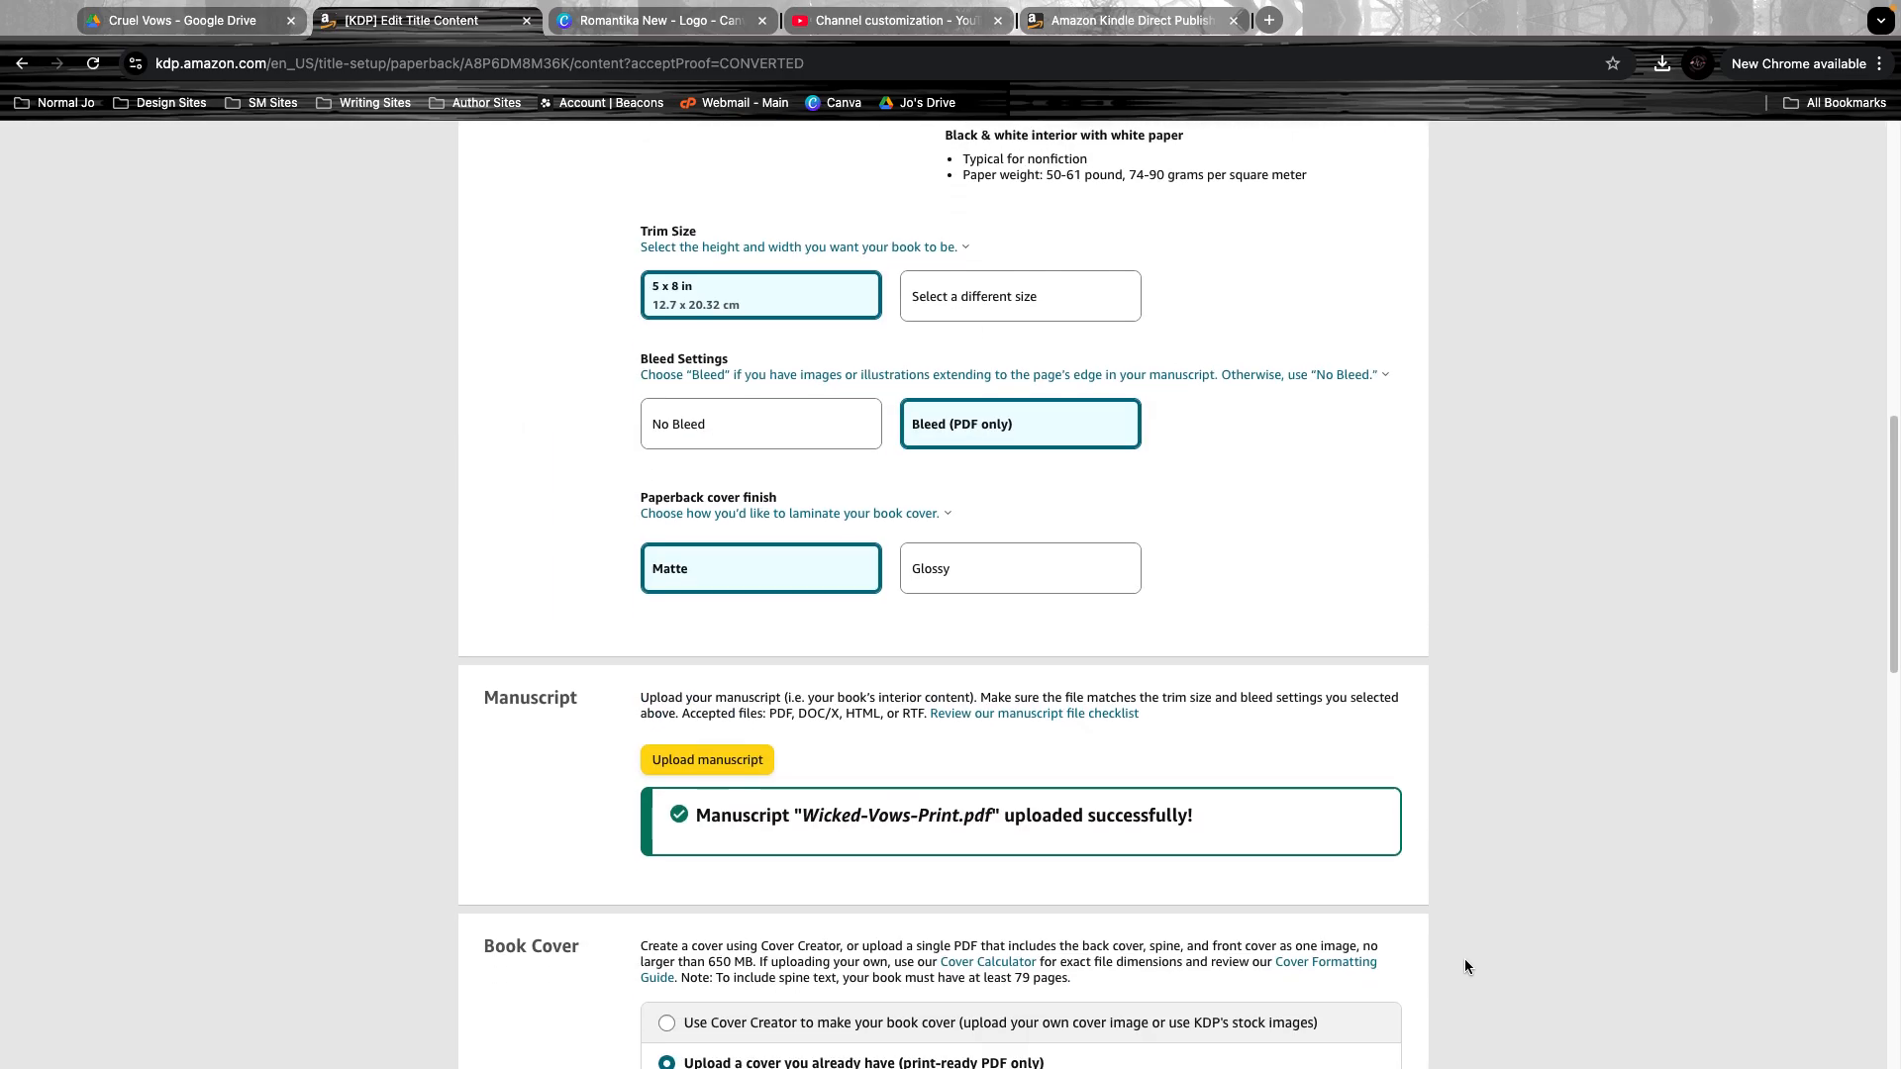
pyautogui.scroll(-5, 1464, 959)
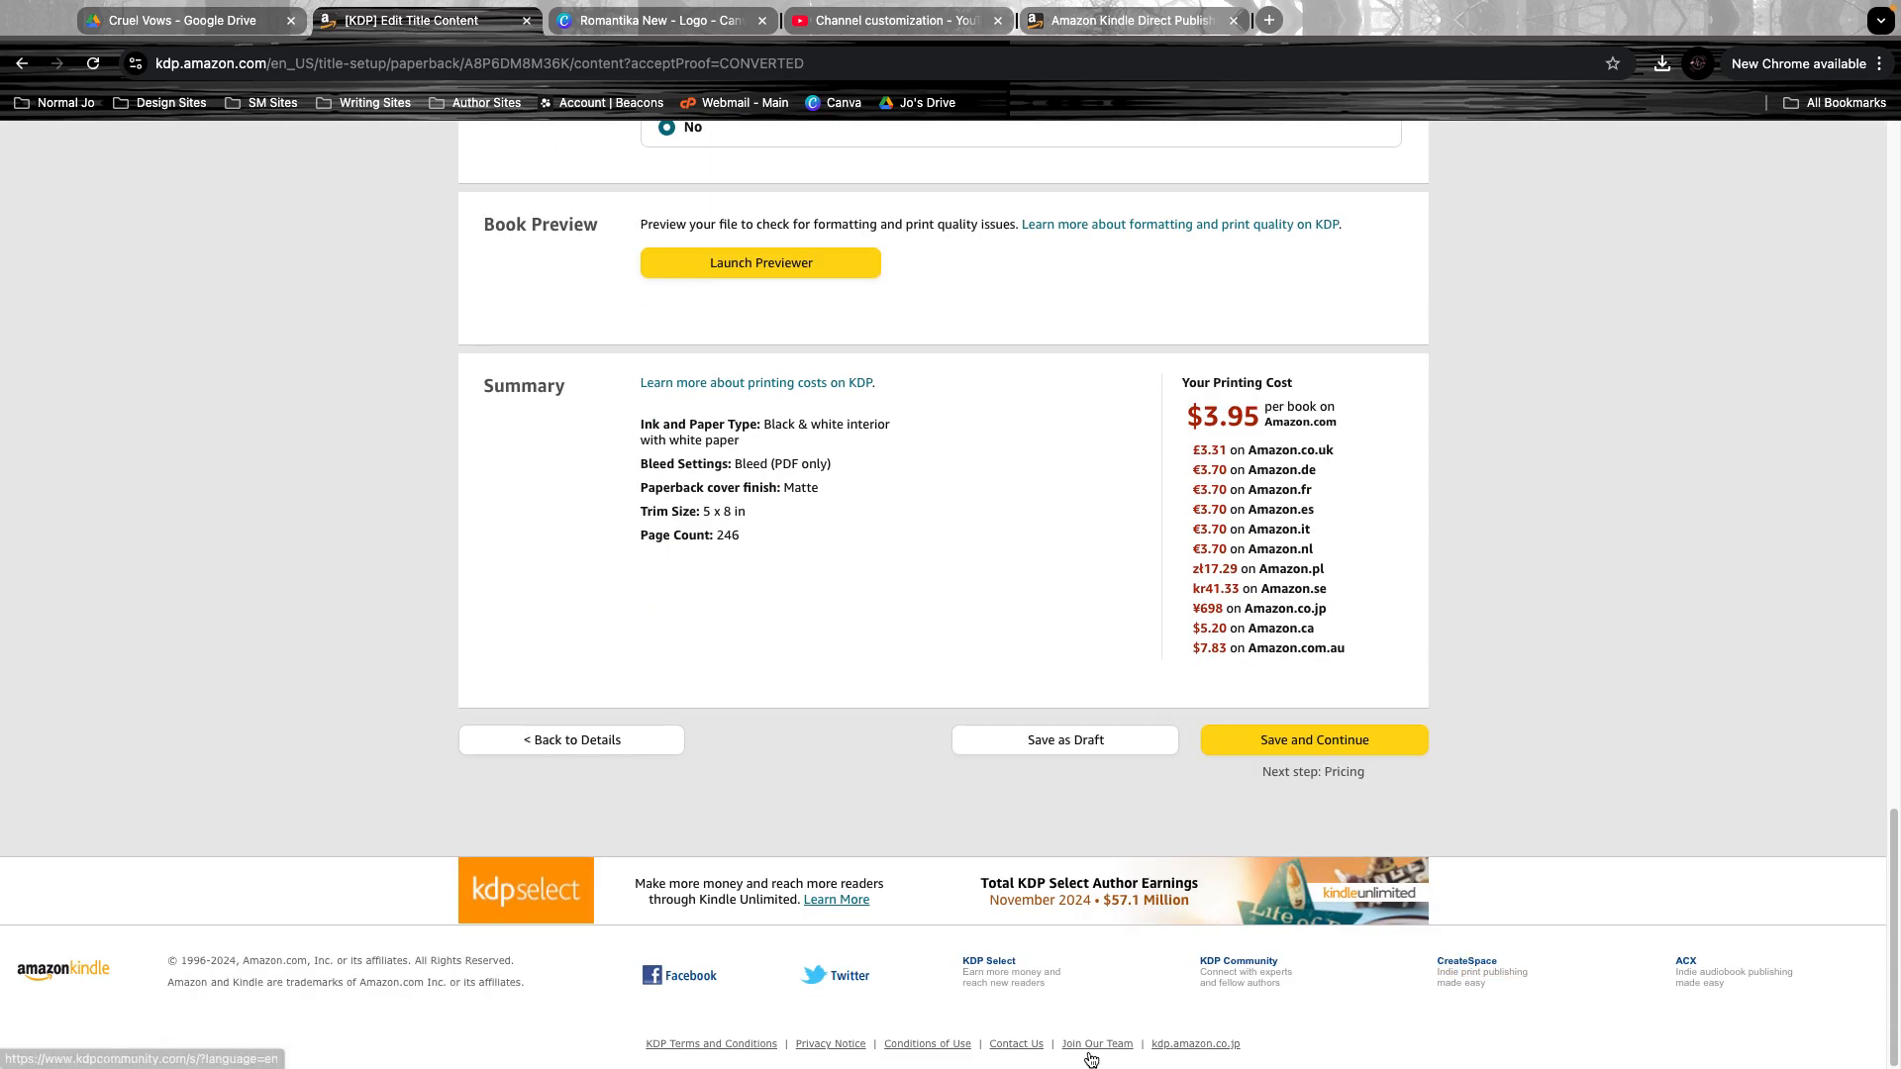
# - Switch to the Wicked Vows book in Vellum, close the generation dialog, and open its Print Settings
pyautogui.moveTo(893, 1064)
pyautogui.click(894, 1000)
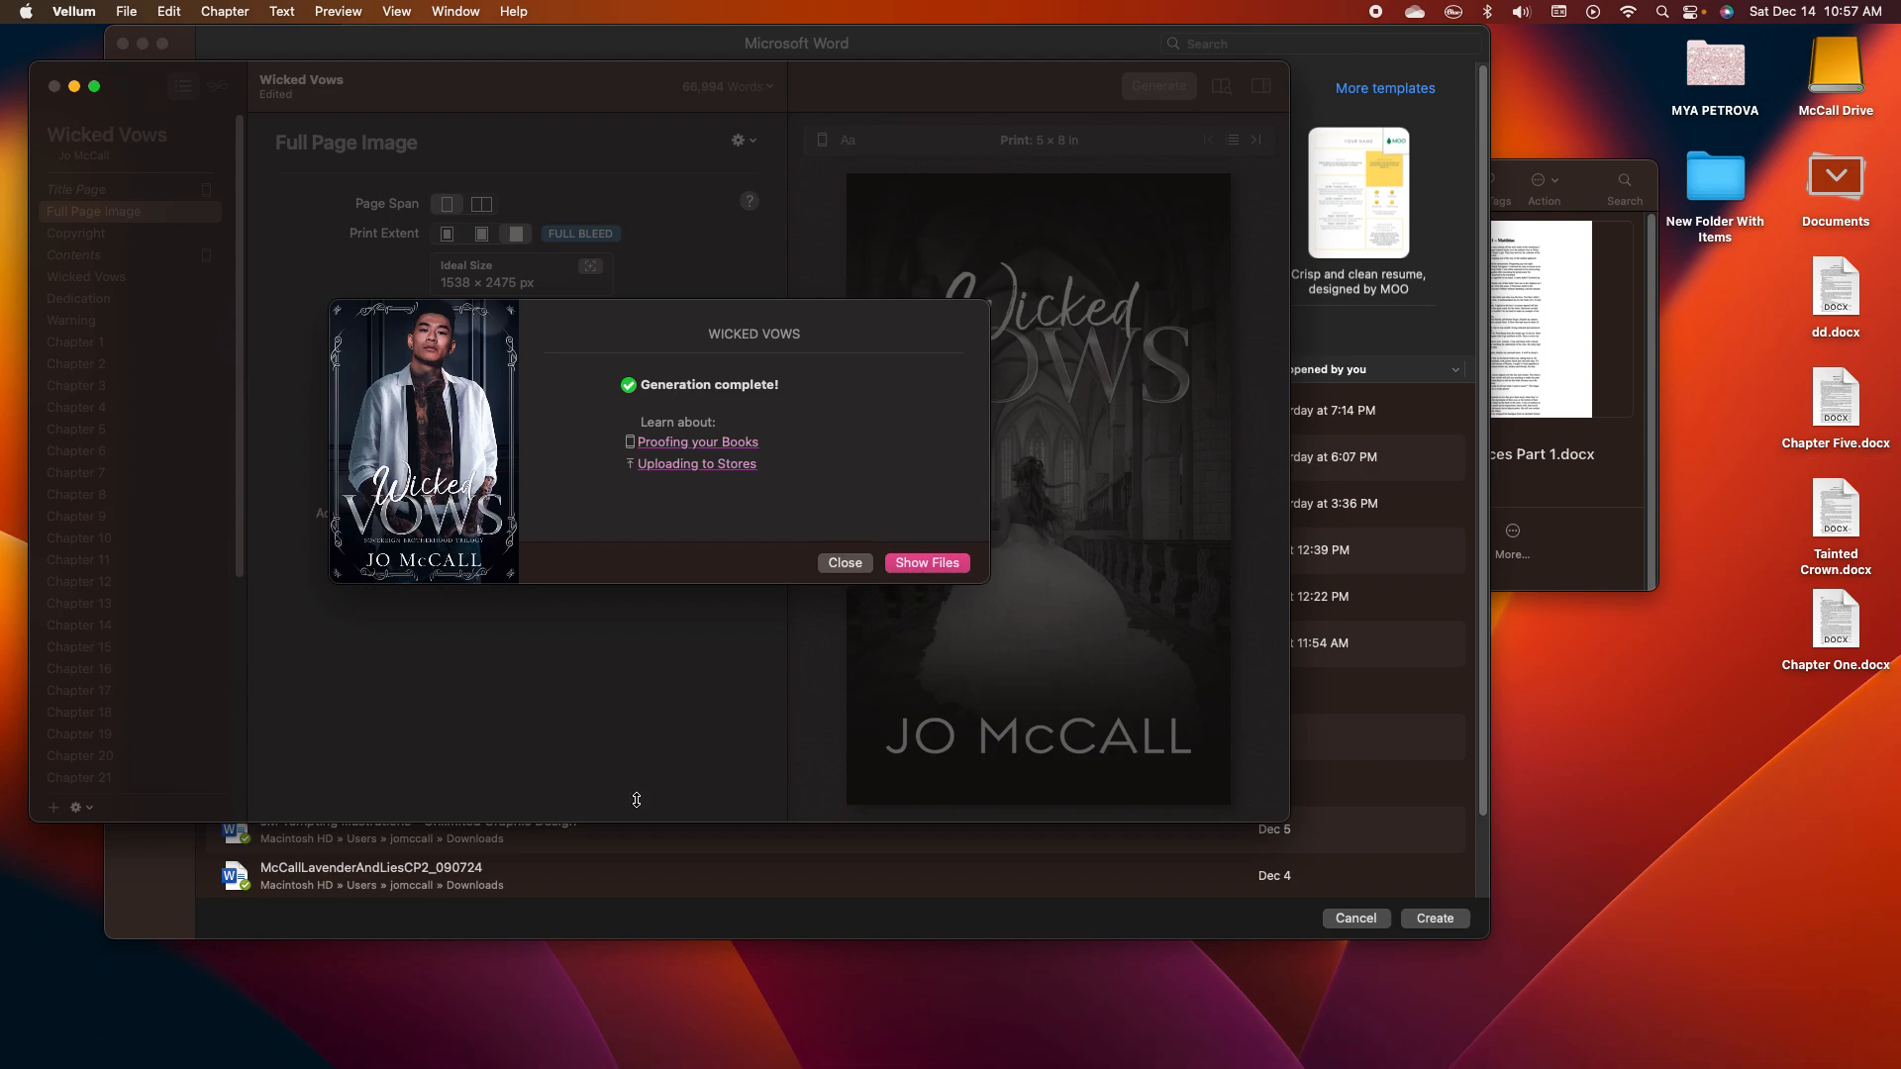
pyautogui.click(848, 566)
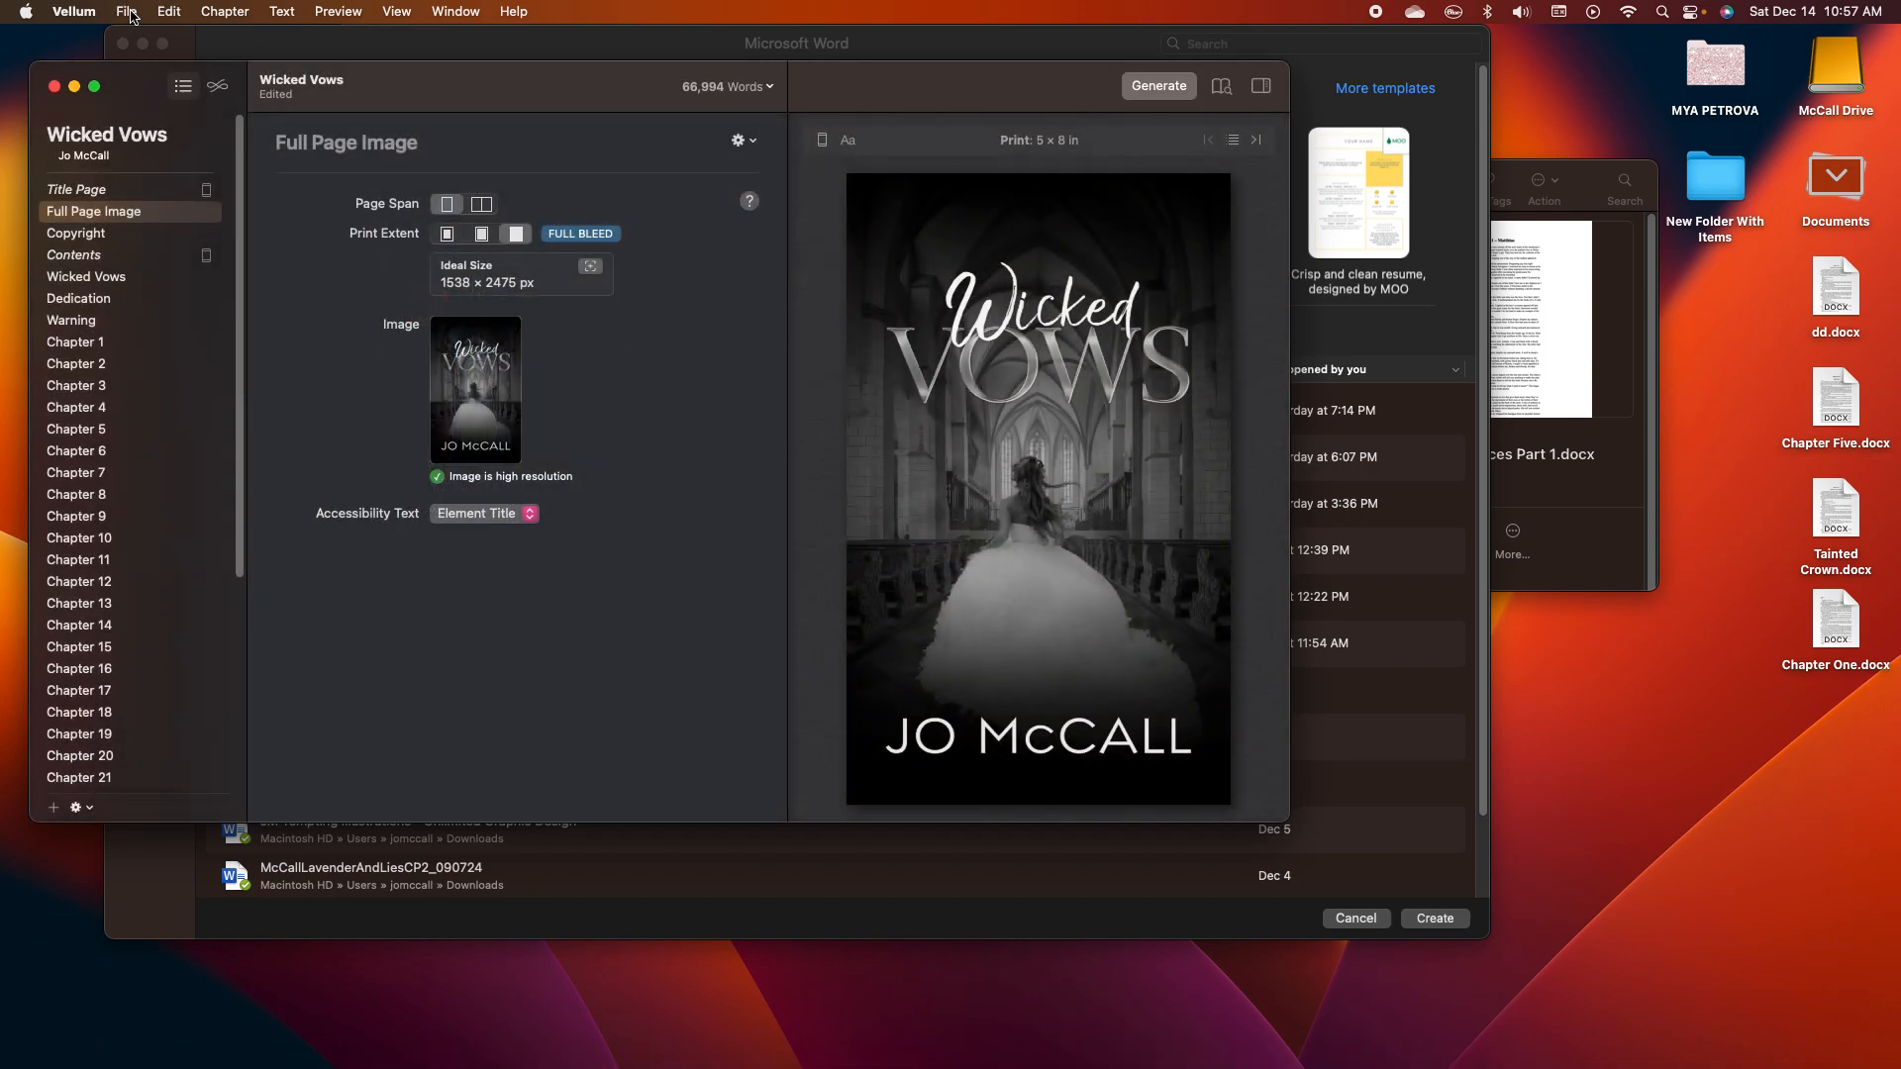
pyautogui.click(126, 10)
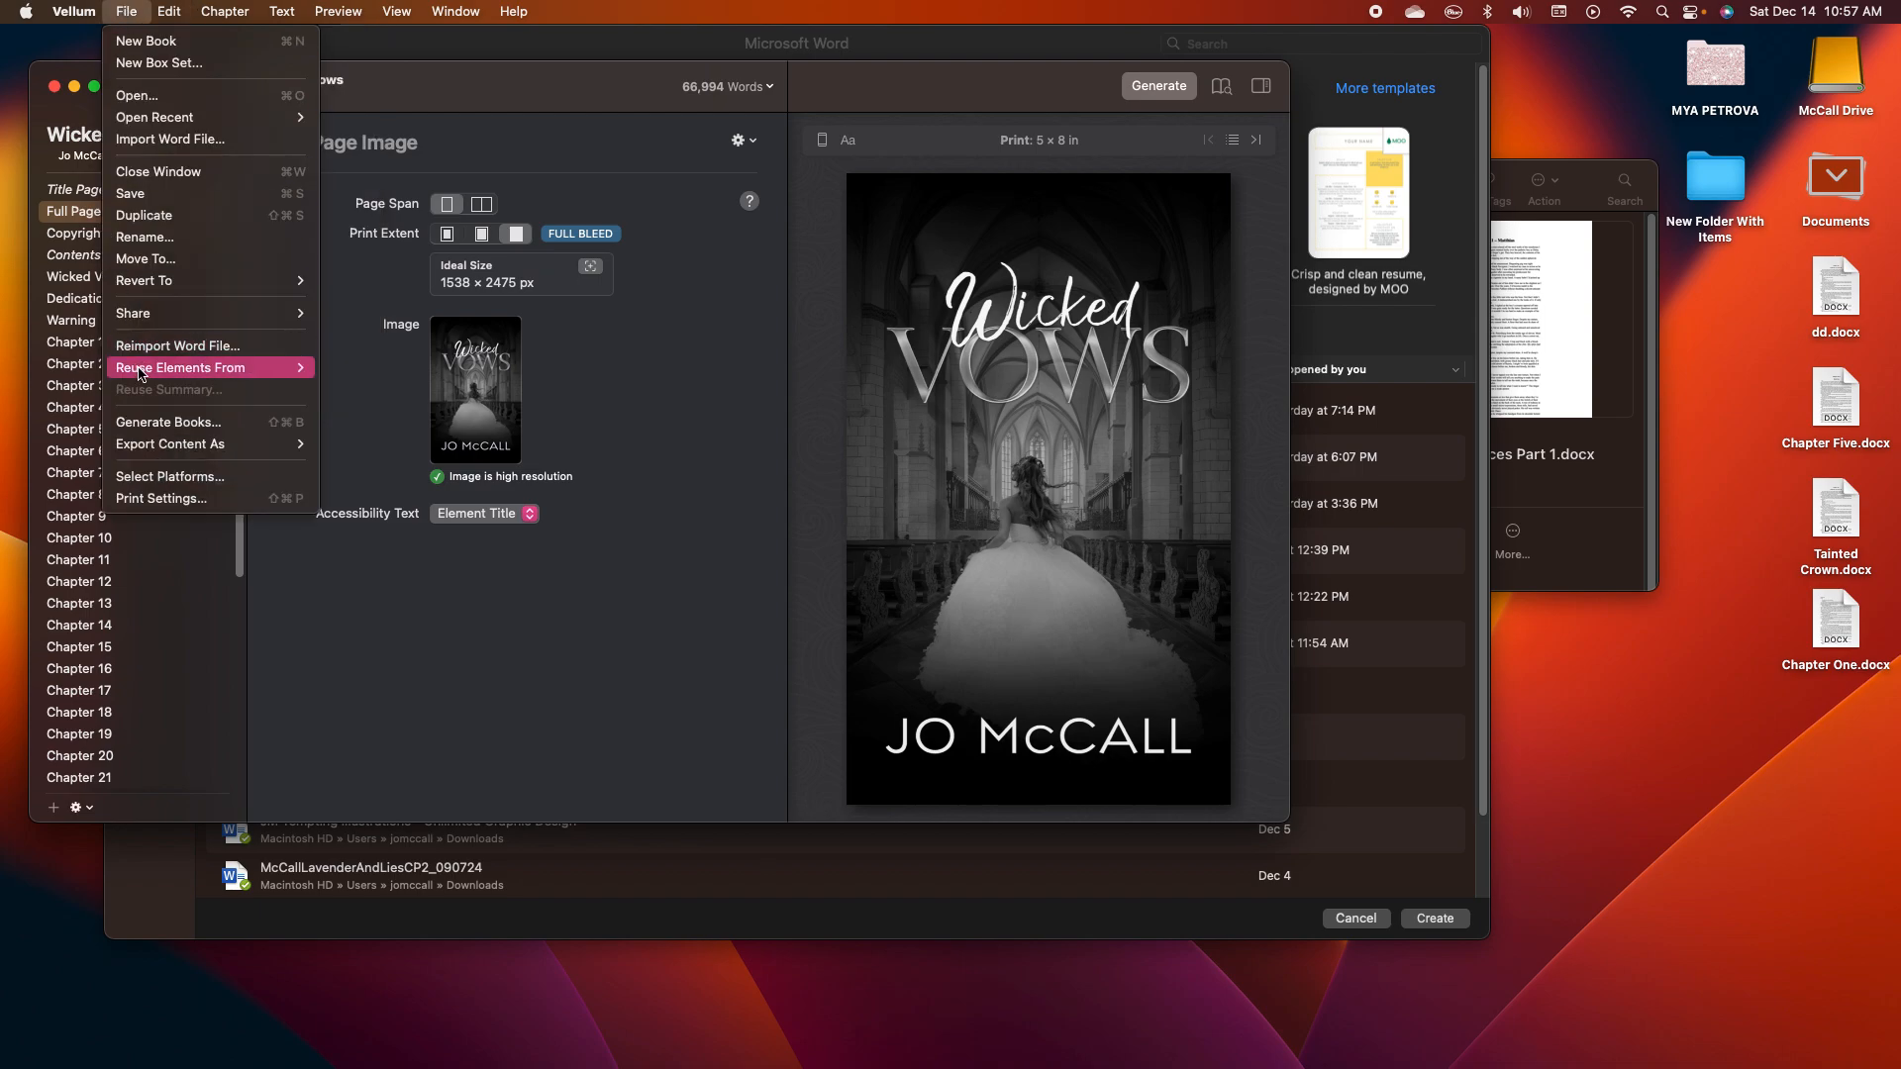
pyautogui.click(141, 498)
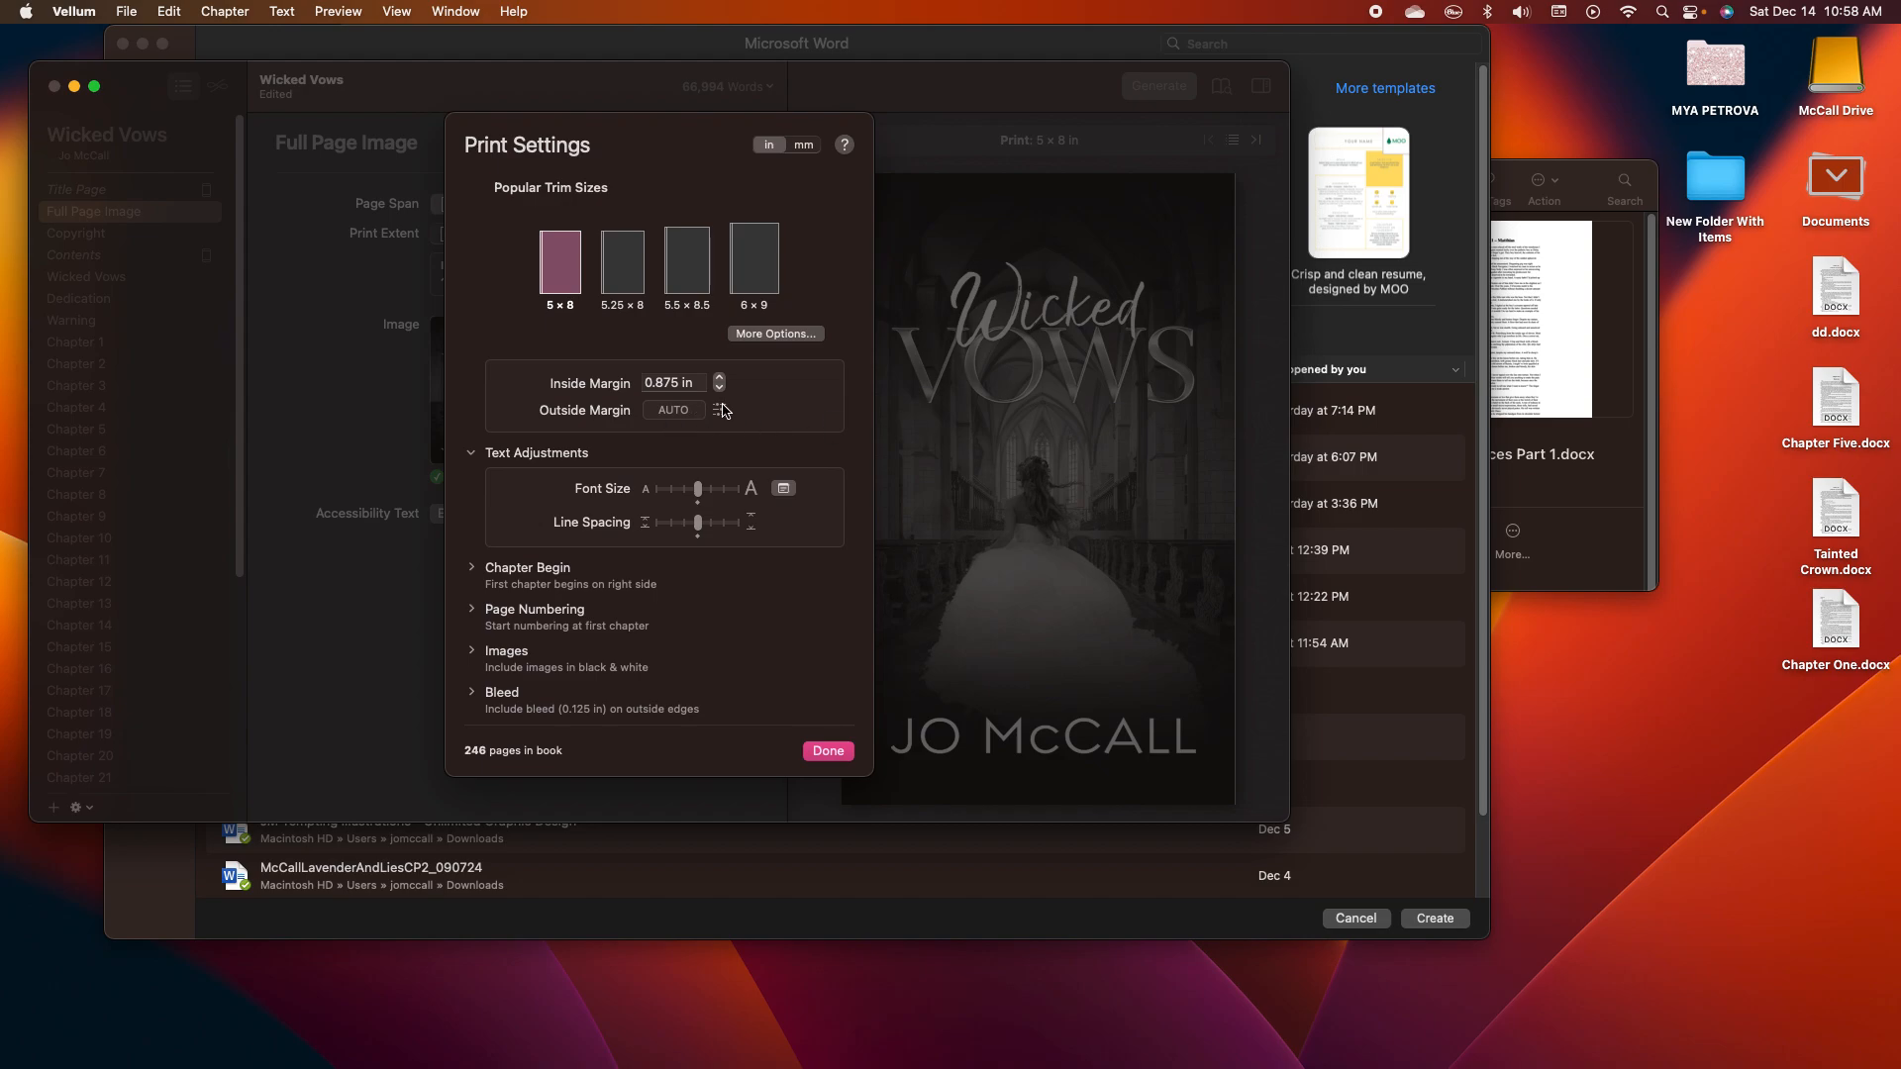
# - Lower the inside margin to 0.5 in, try 0.75 in, and set it back to 0.875 in
pyautogui.click(657, 385)
pyautogui.click(721, 387)
pyautogui.click(721, 388)
pyautogui.click(721, 387)
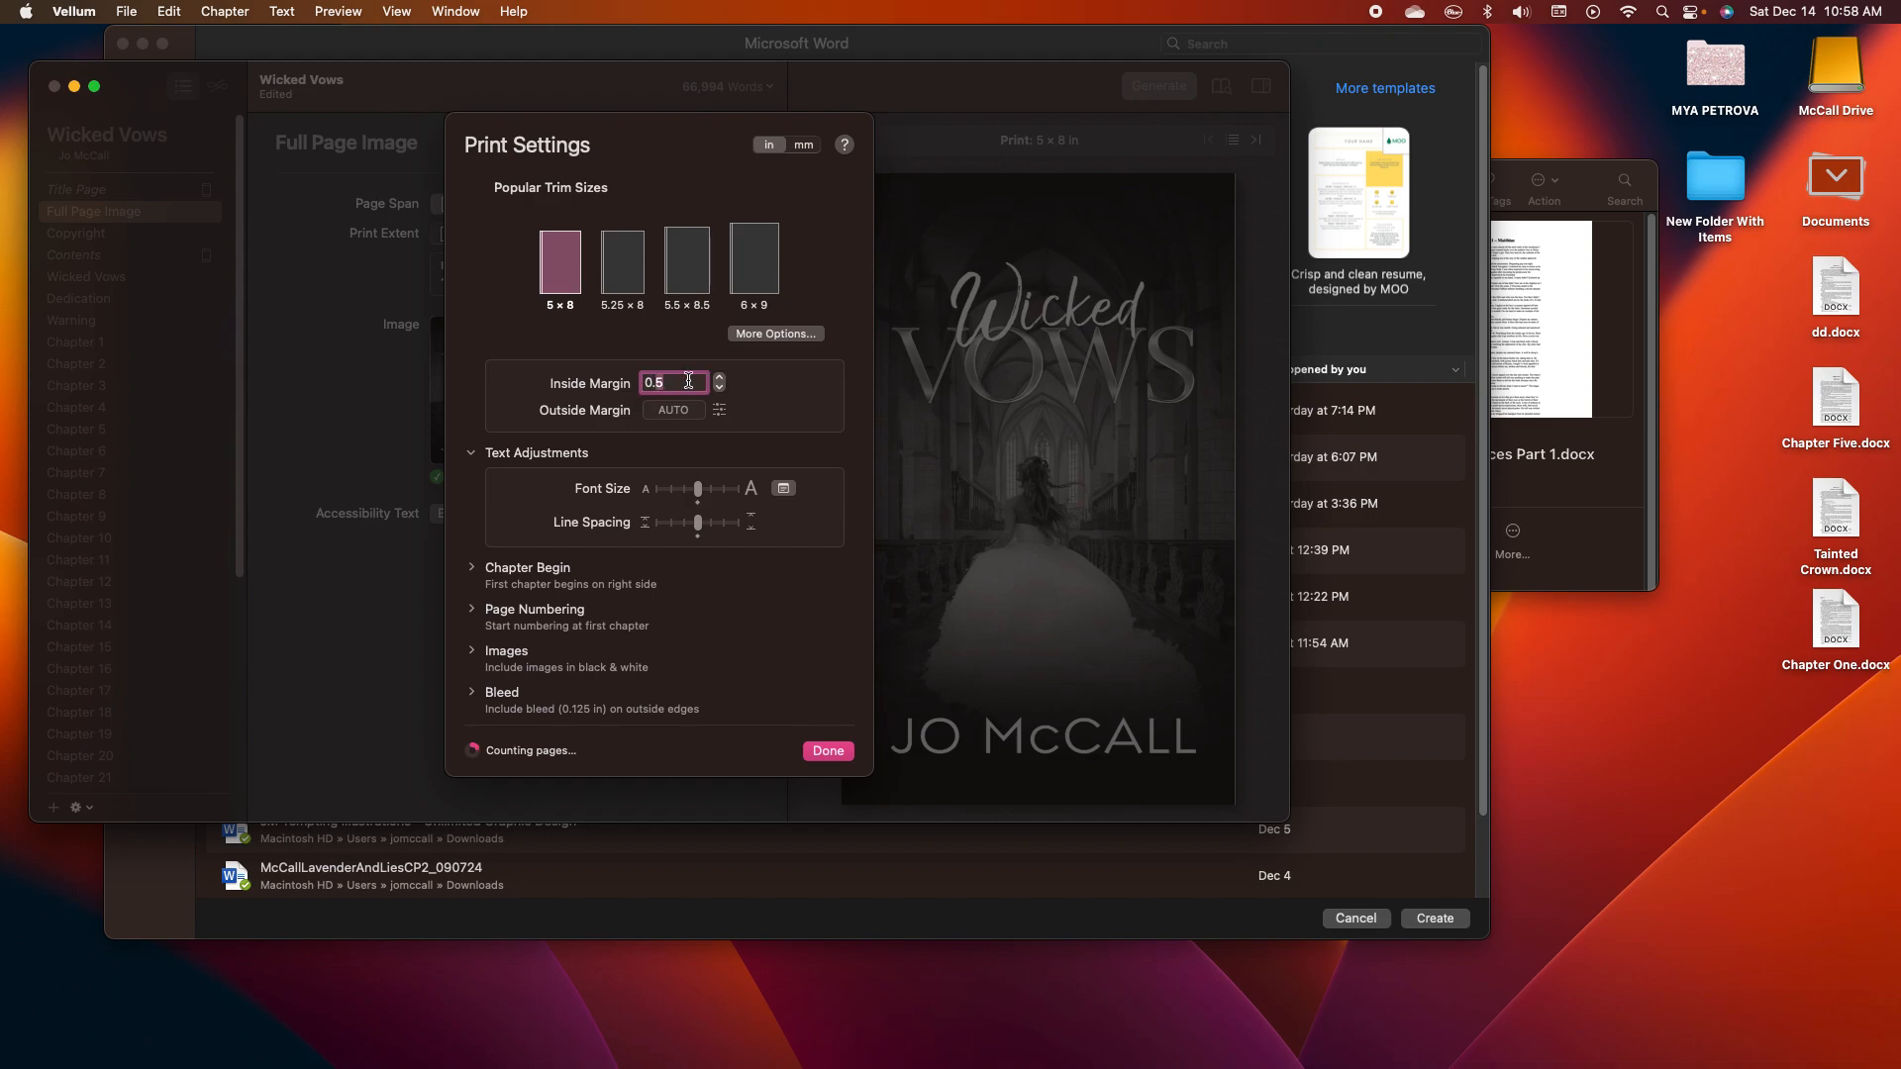
pyautogui.click(720, 377)
pyautogui.click(720, 378)
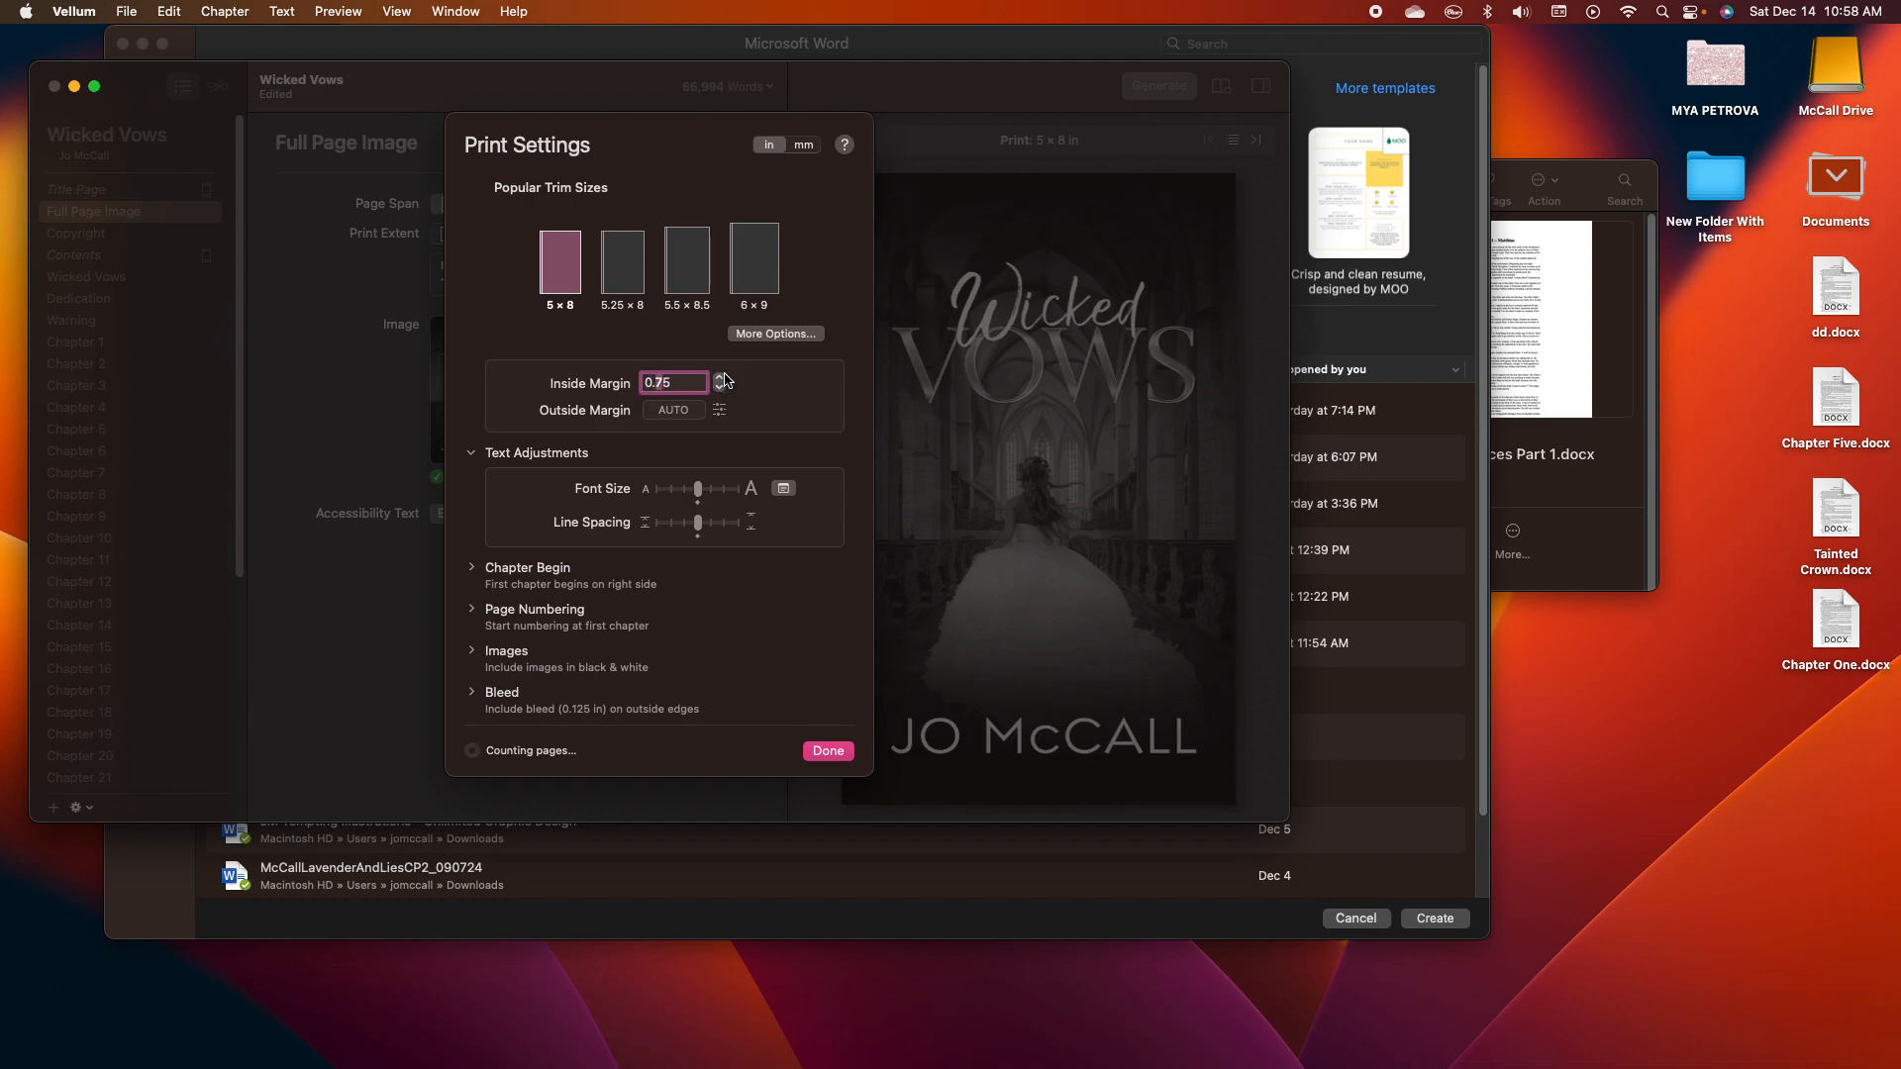
pyautogui.click(720, 377)
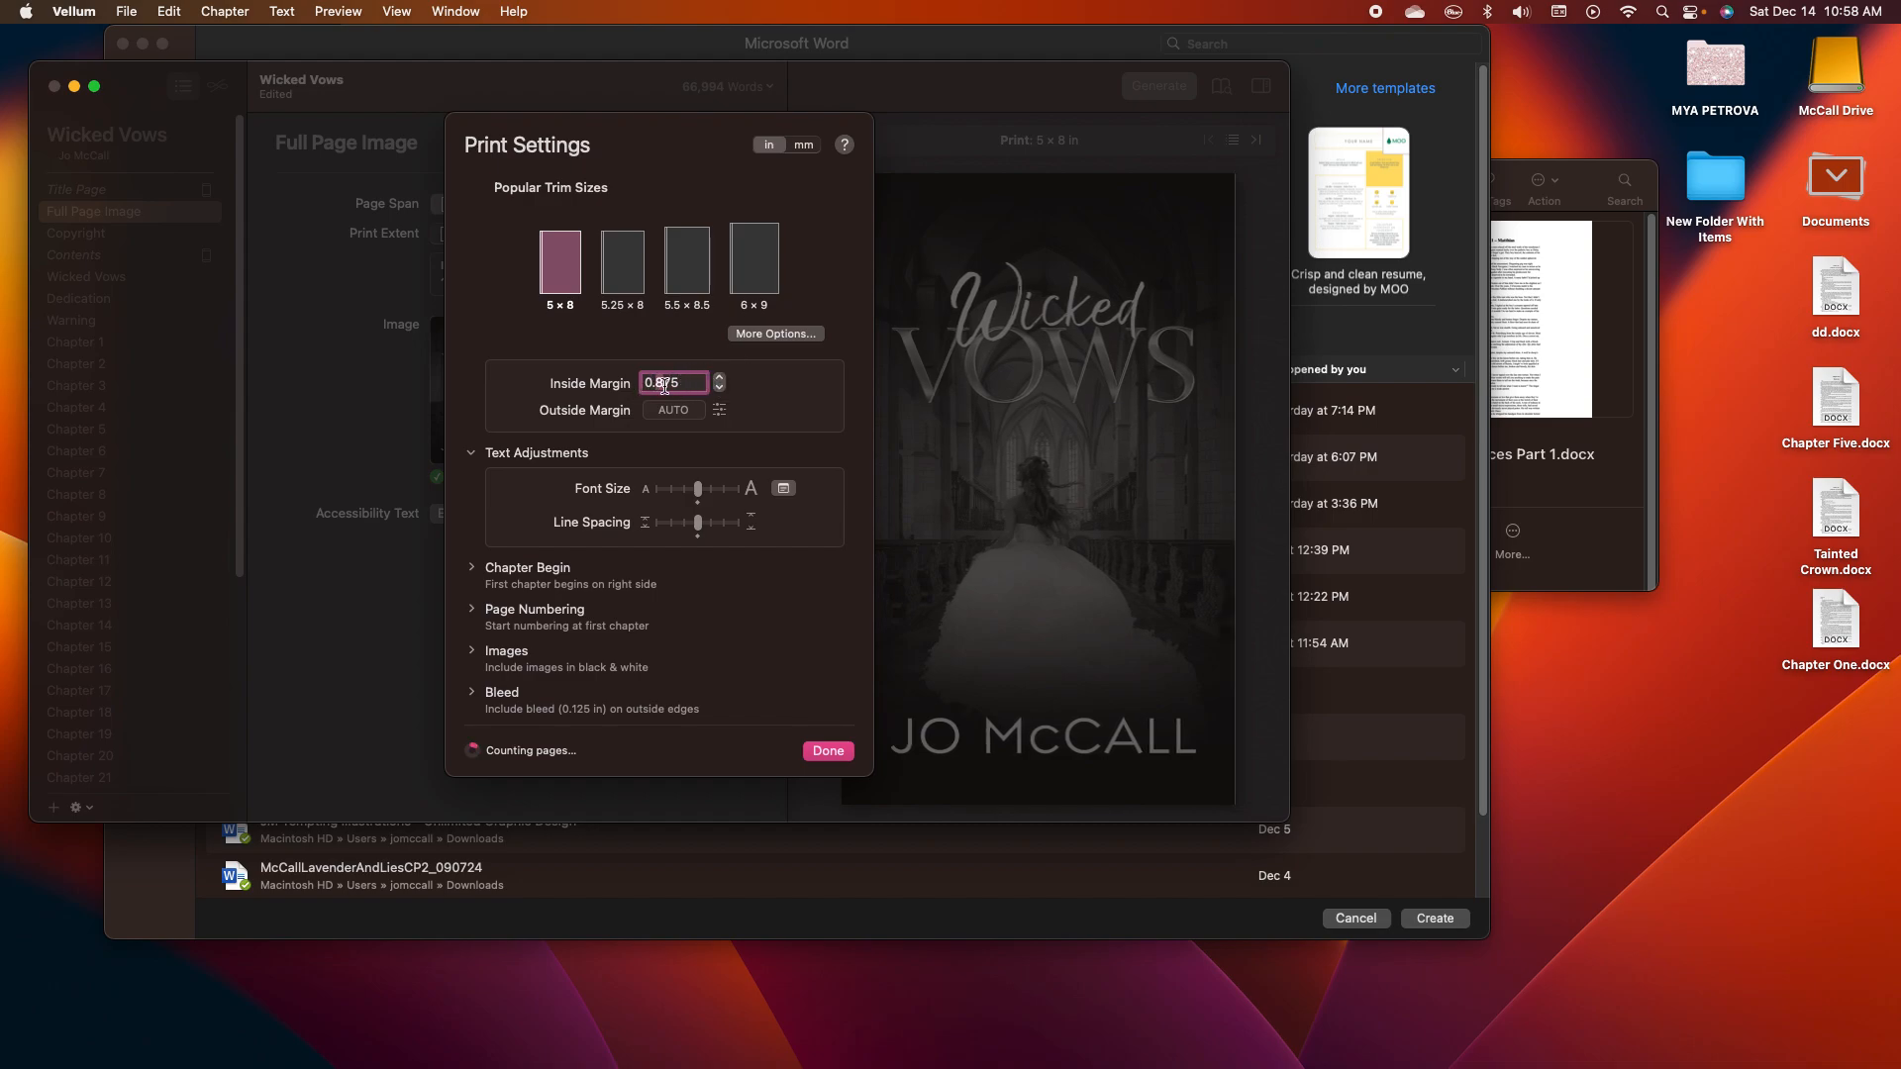
pyautogui.click(720, 387)
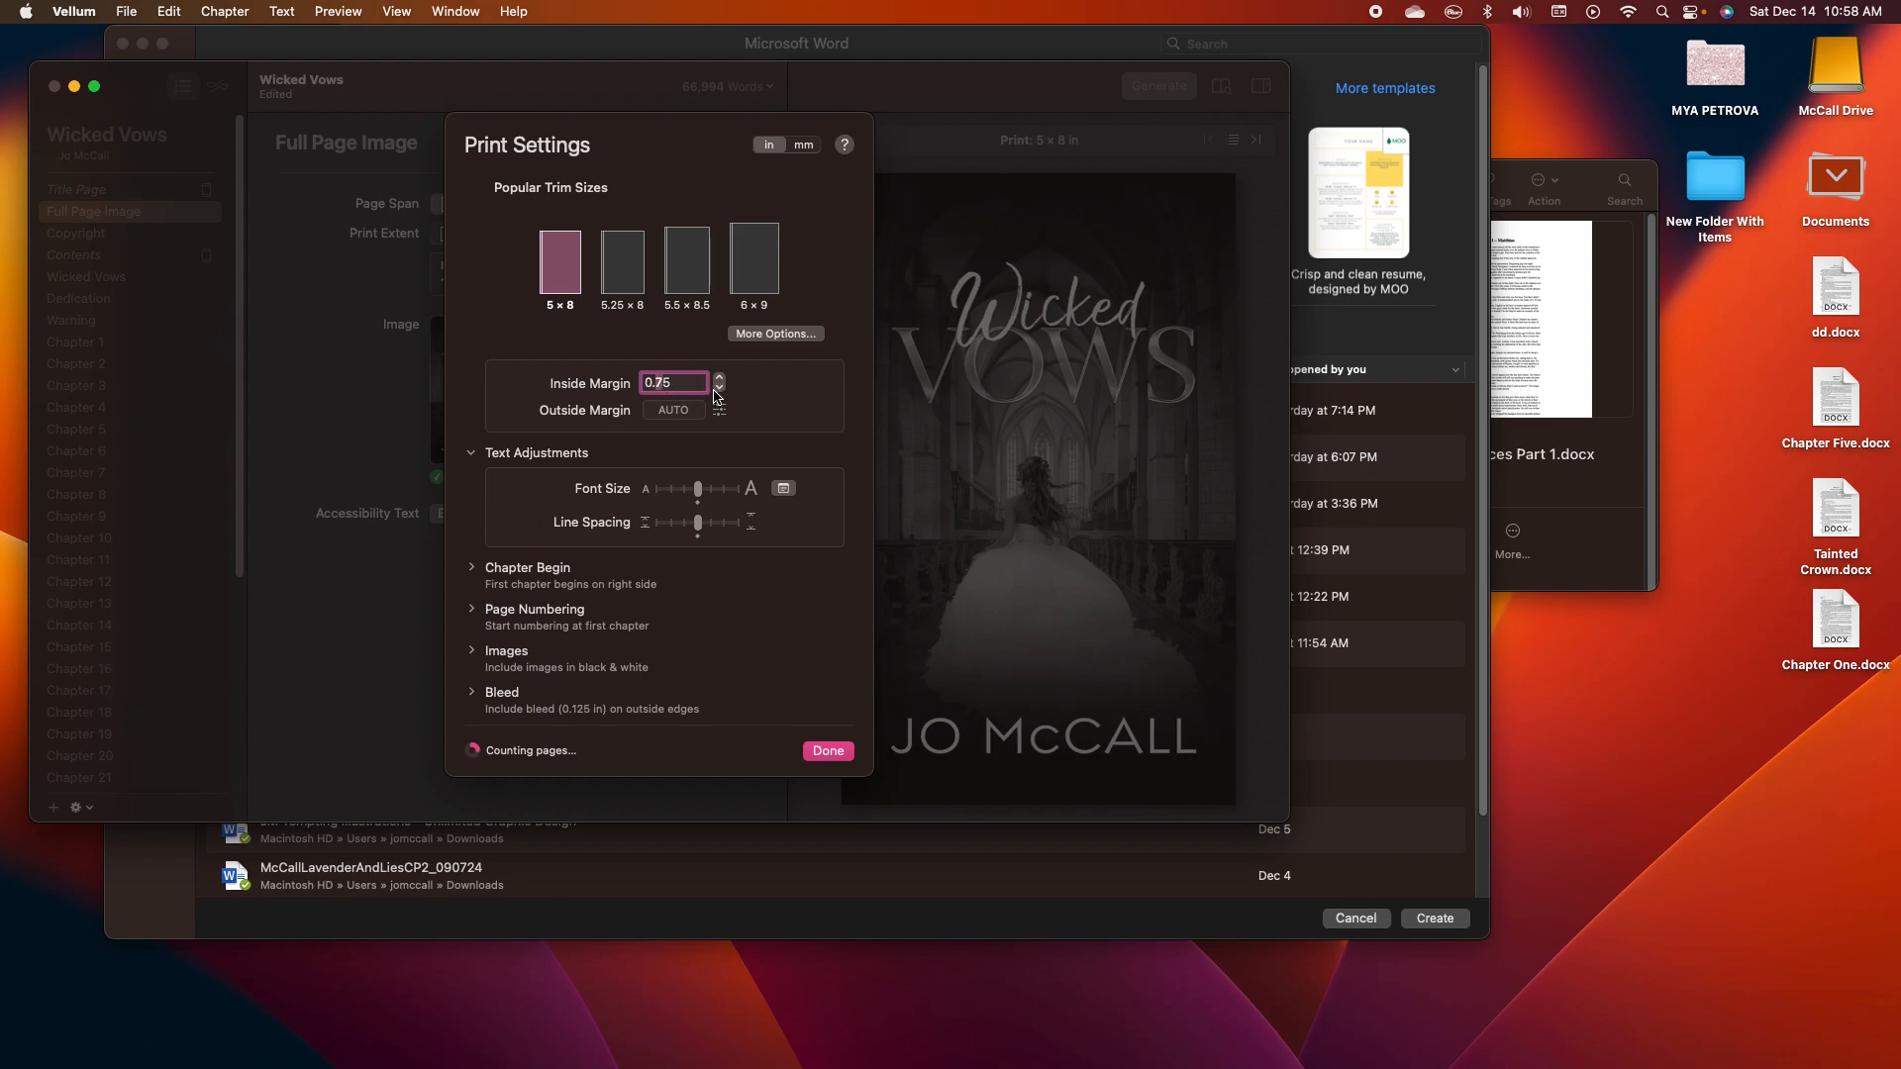
pyautogui.click(720, 377)
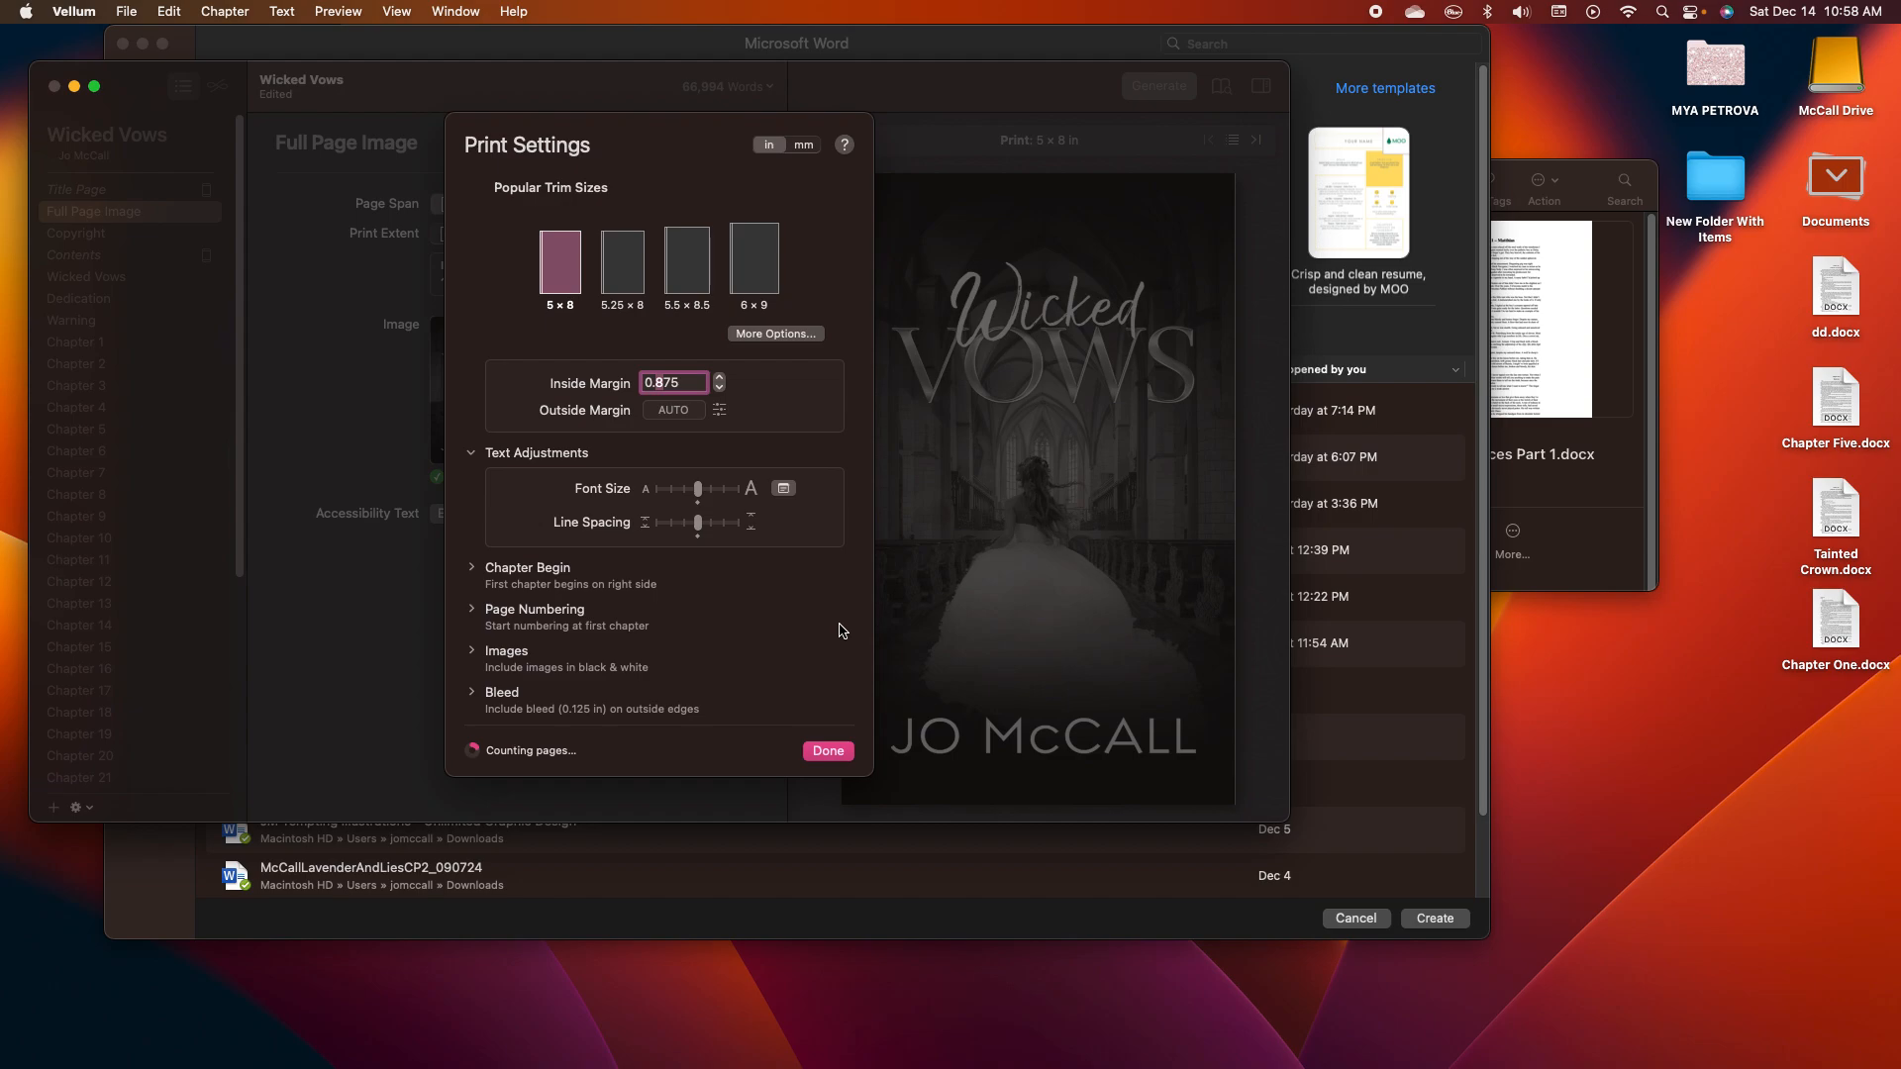
# - Expand the Bleed settings to examine the Include Bleed and Bleed Region choices, and expand the Images settings
pyautogui.click(492, 692)
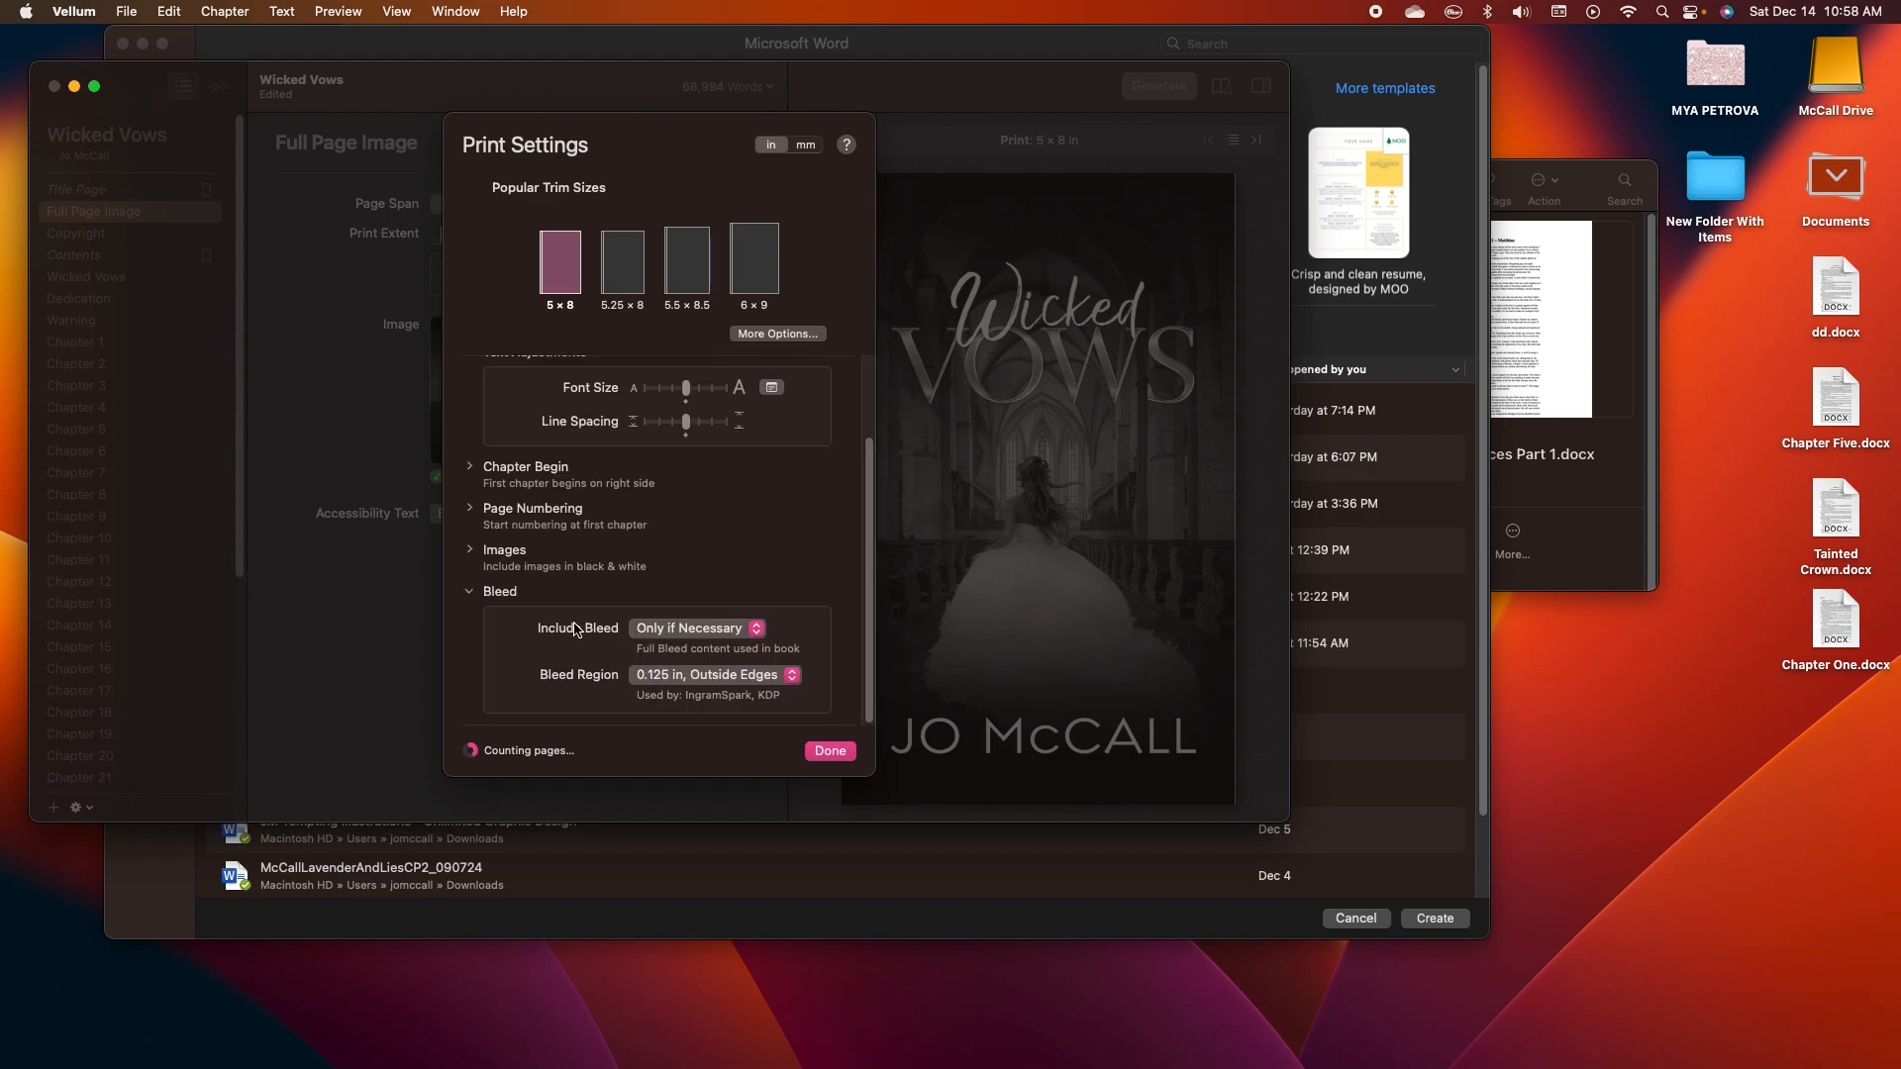
pyautogui.click(752, 633)
pyautogui.click(750, 632)
pyautogui.click(752, 682)
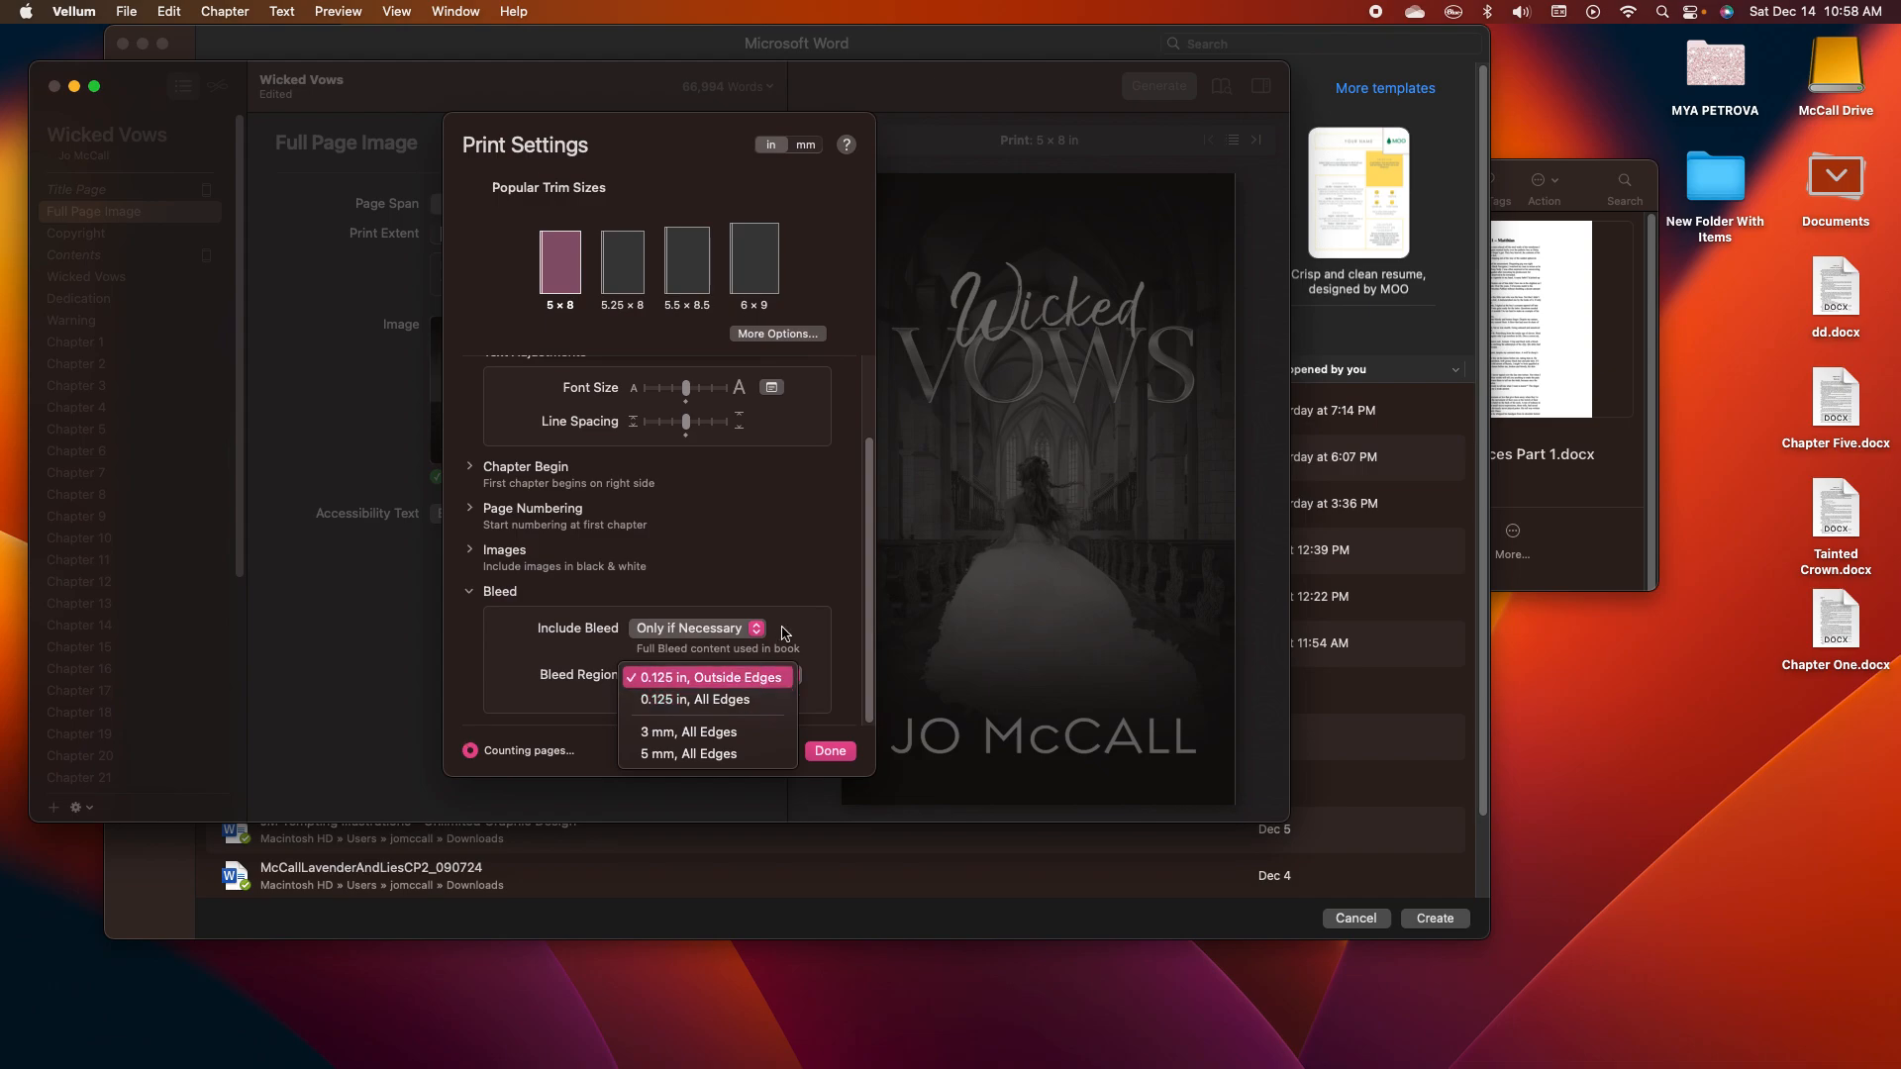
pyautogui.click(822, 572)
pyautogui.click(471, 549)
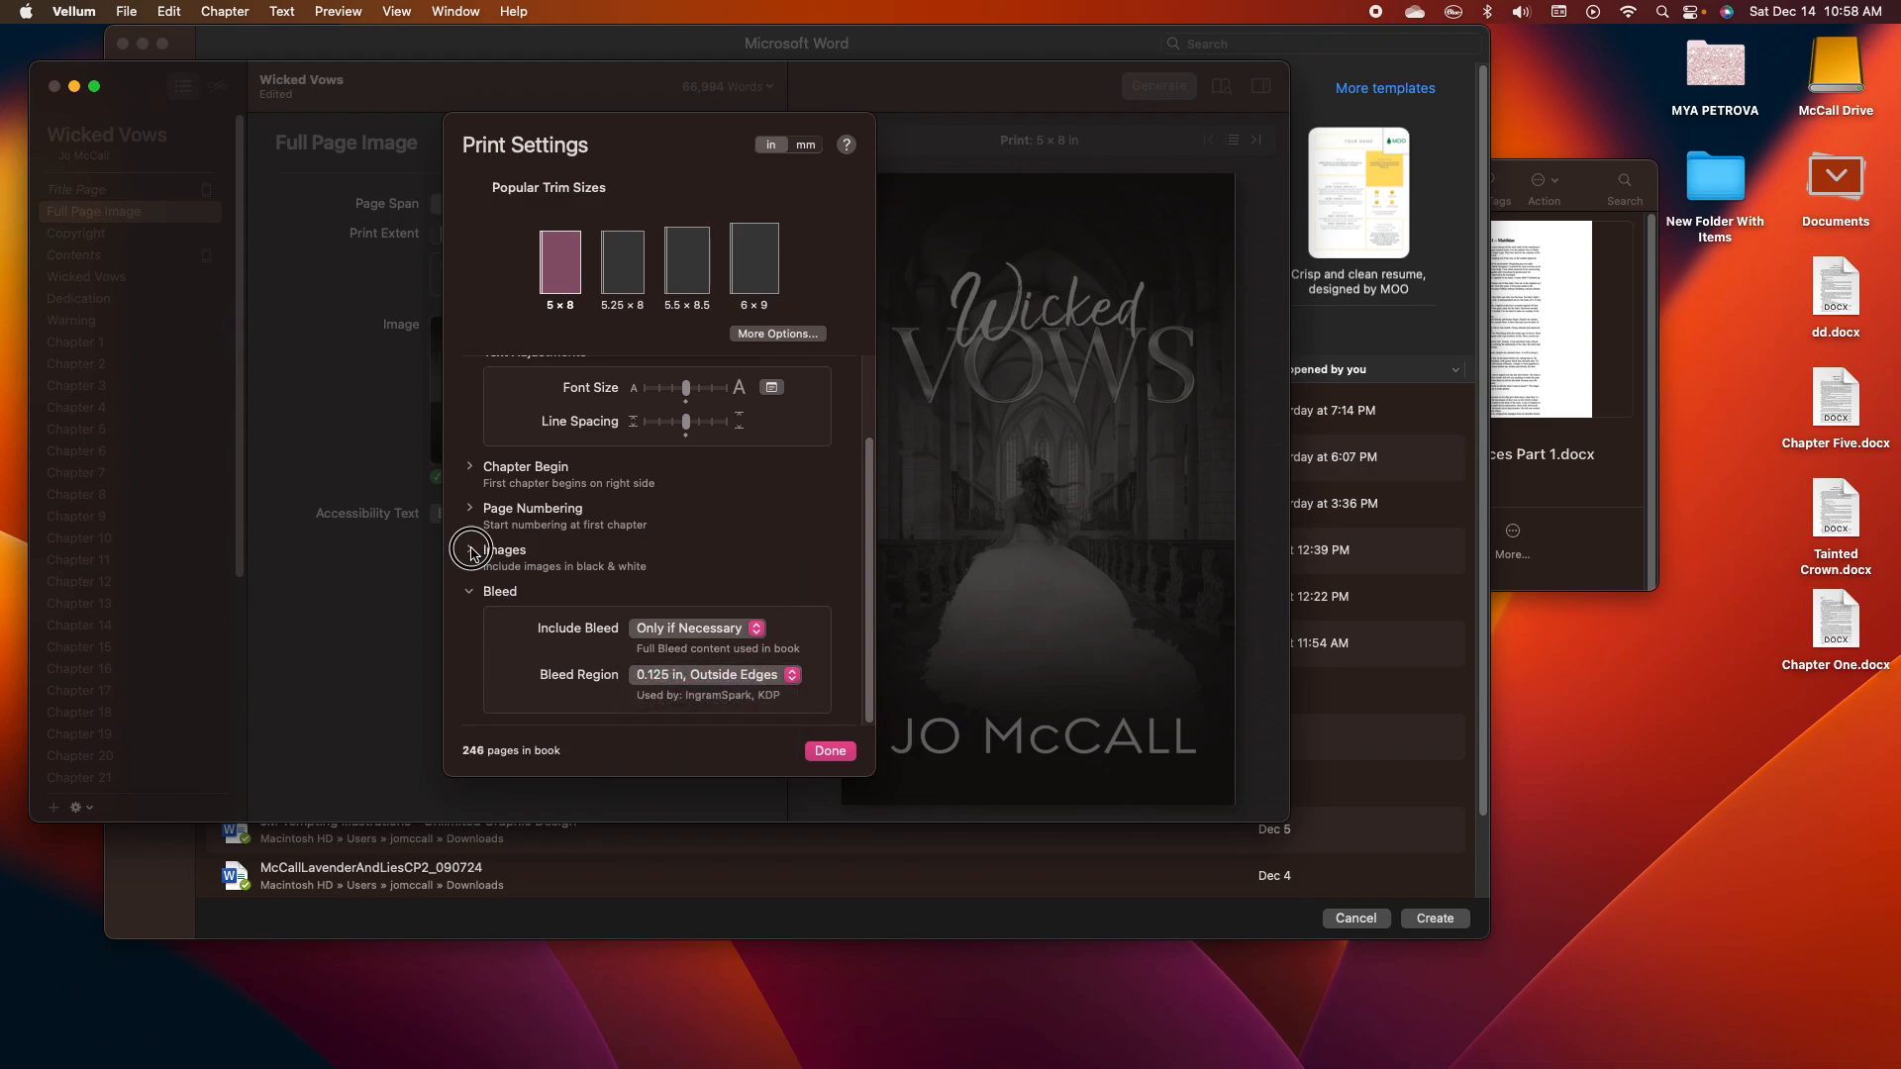
pyautogui.click(545, 527)
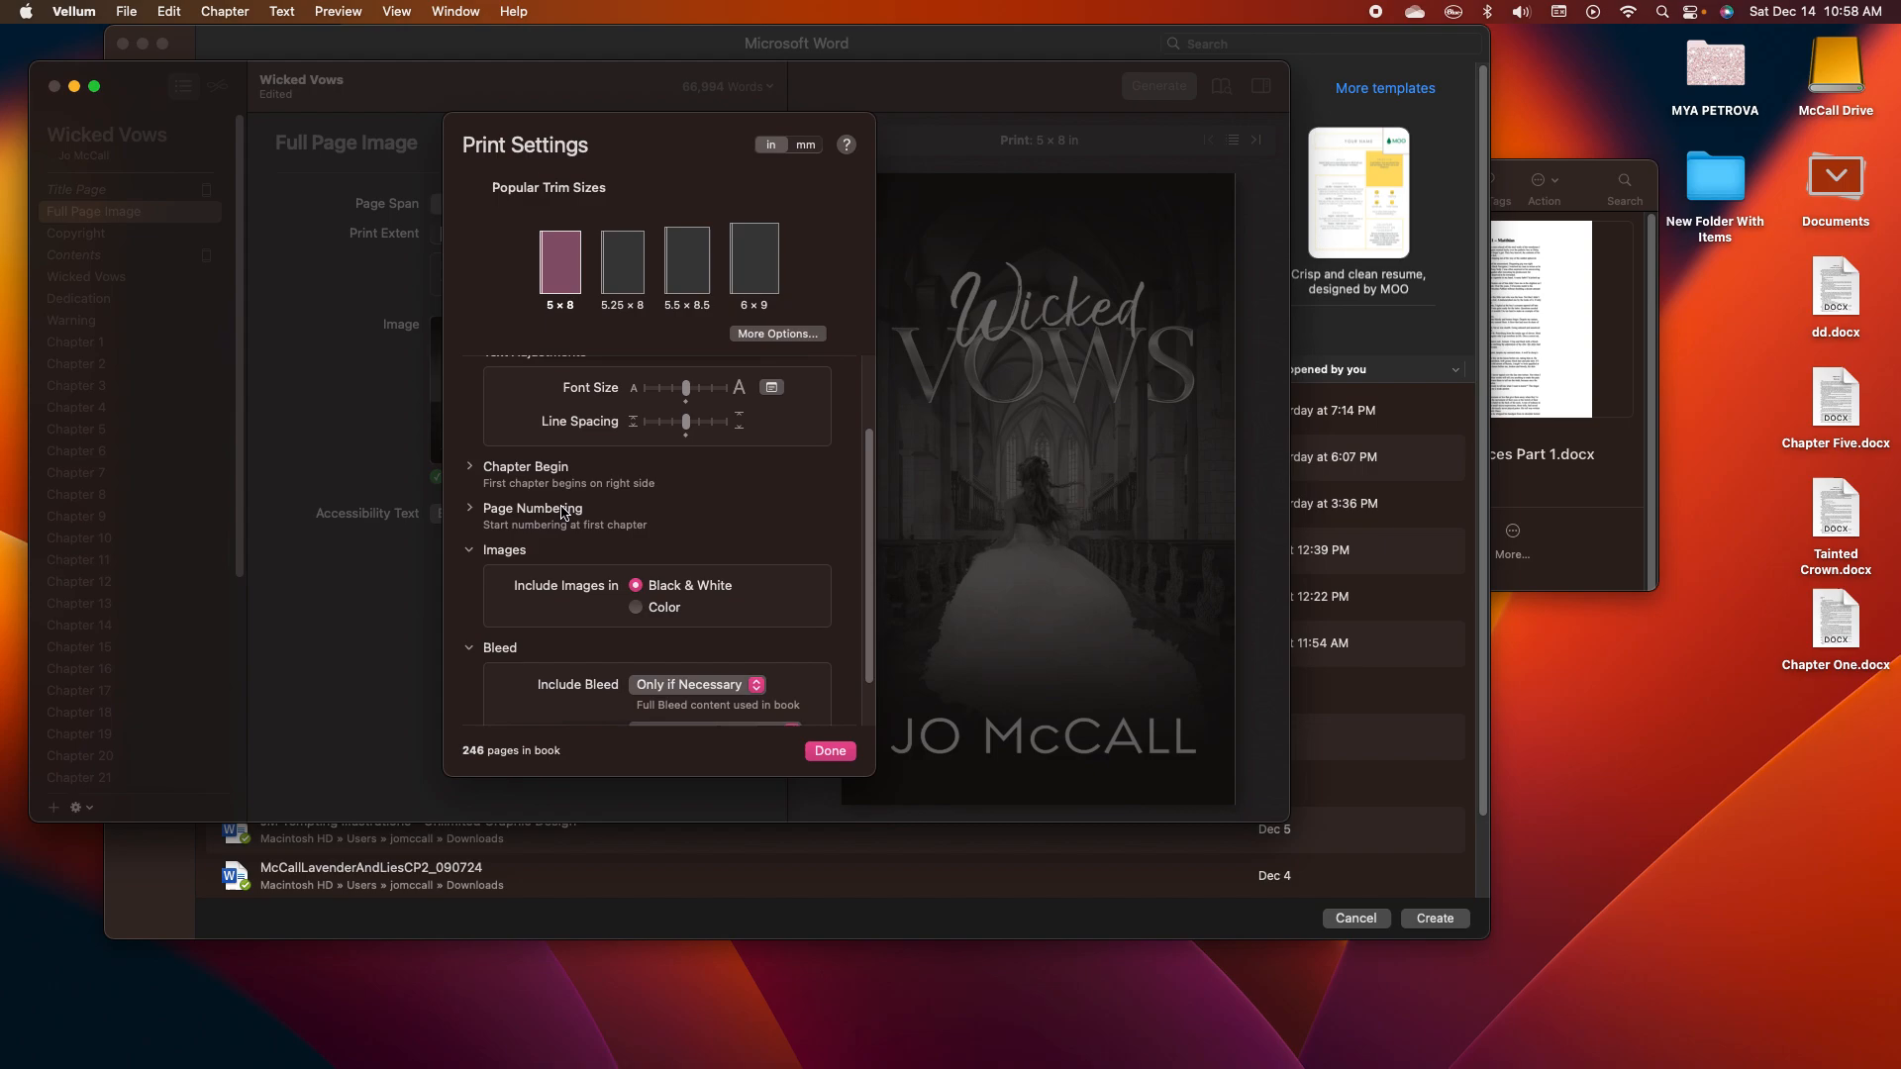
# - Switch to the browser's Paperback Content page, examine the Amazon.com printing cost, and save and continue to Paperback Rights & Pricing
pyautogui.moveTo(950, 1060)
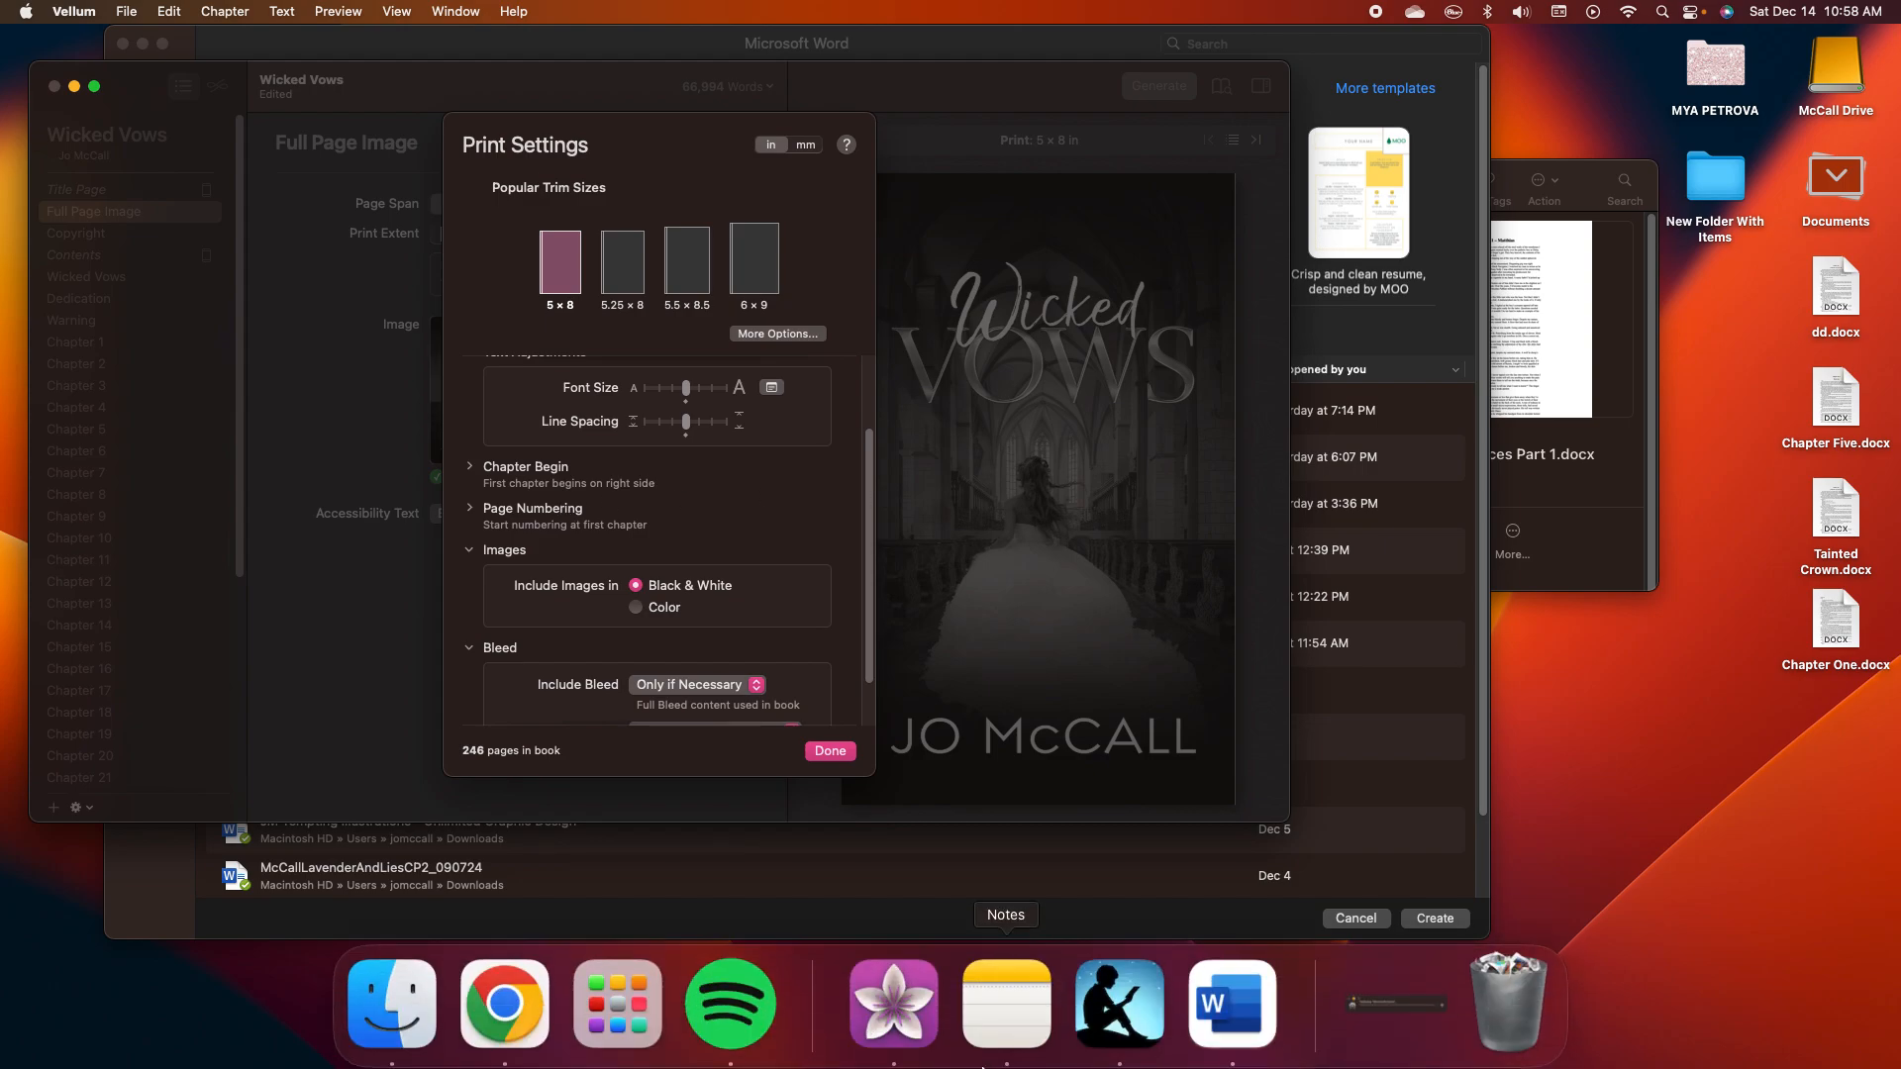
pyautogui.click(534, 965)
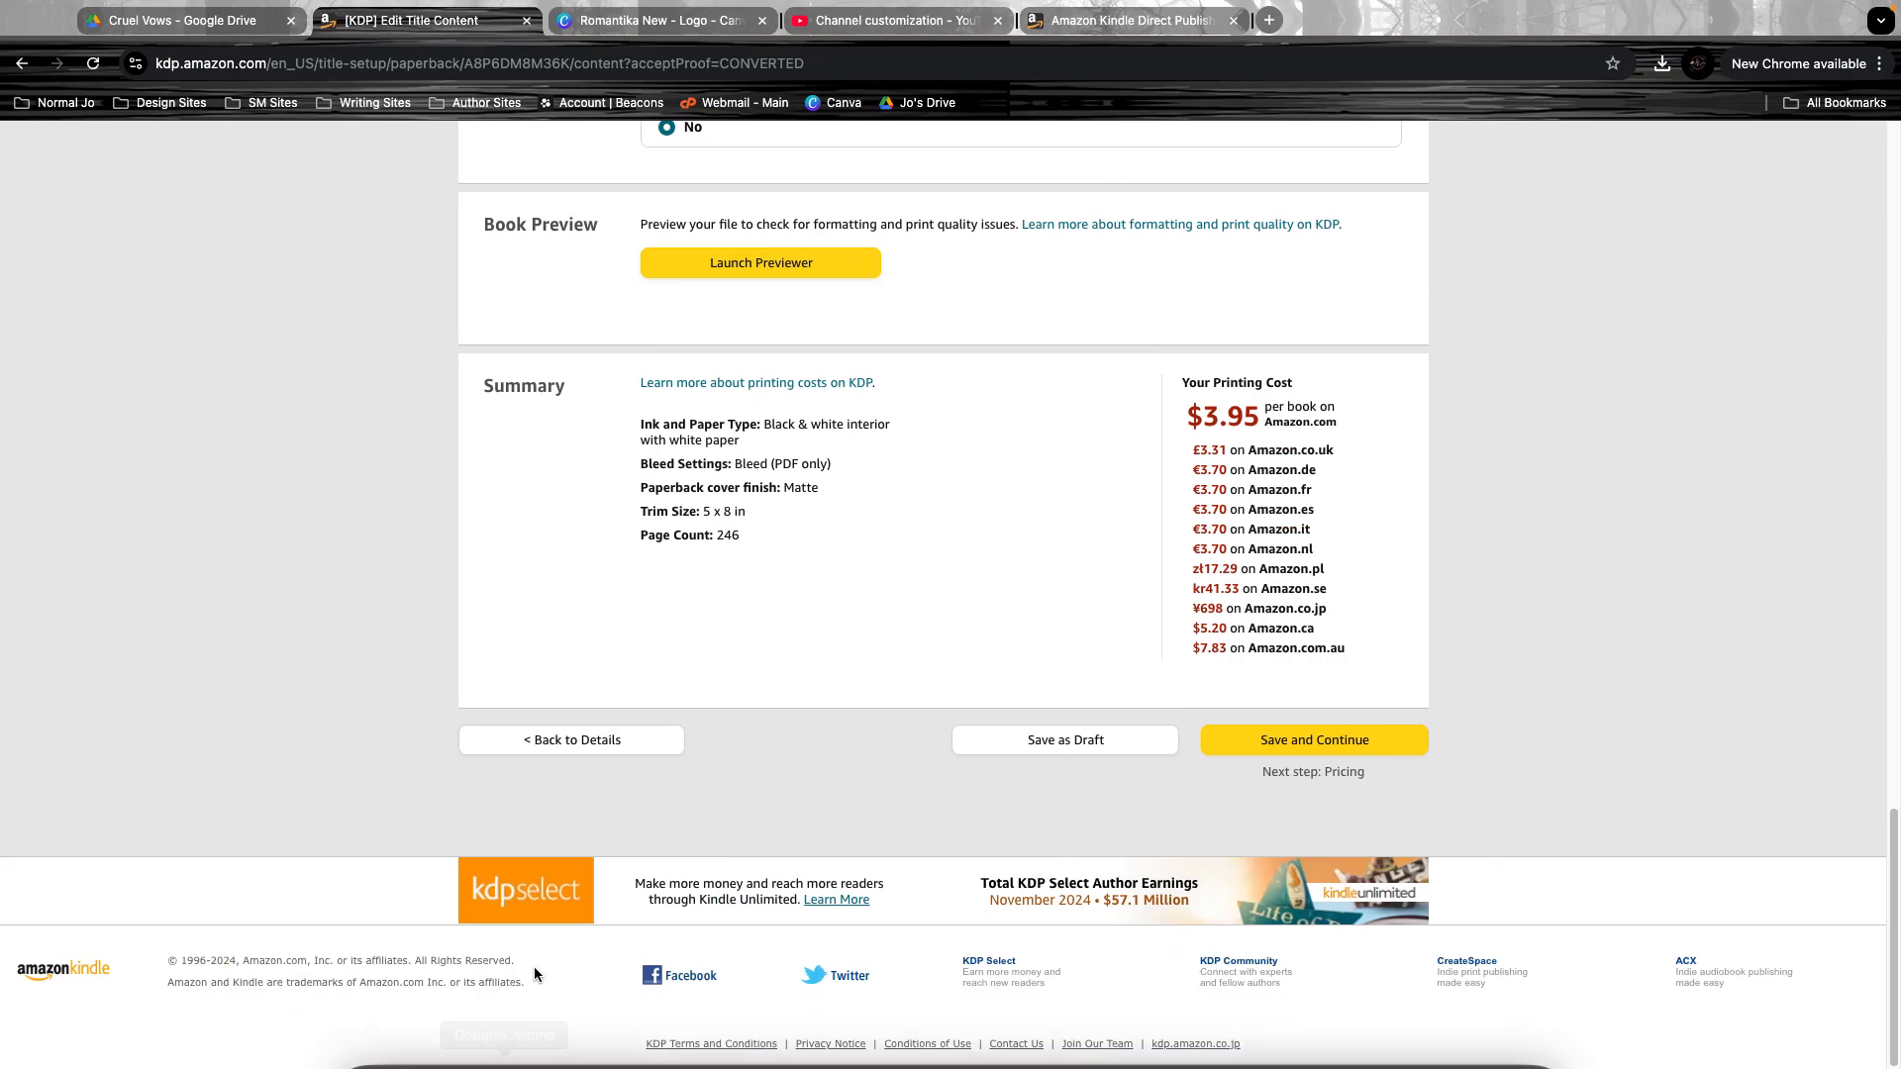
pyautogui.click(1182, 406)
pyautogui.moveTo(1181, 404); pyautogui.dragTo(1379, 413)
pyautogui.click(1381, 491)
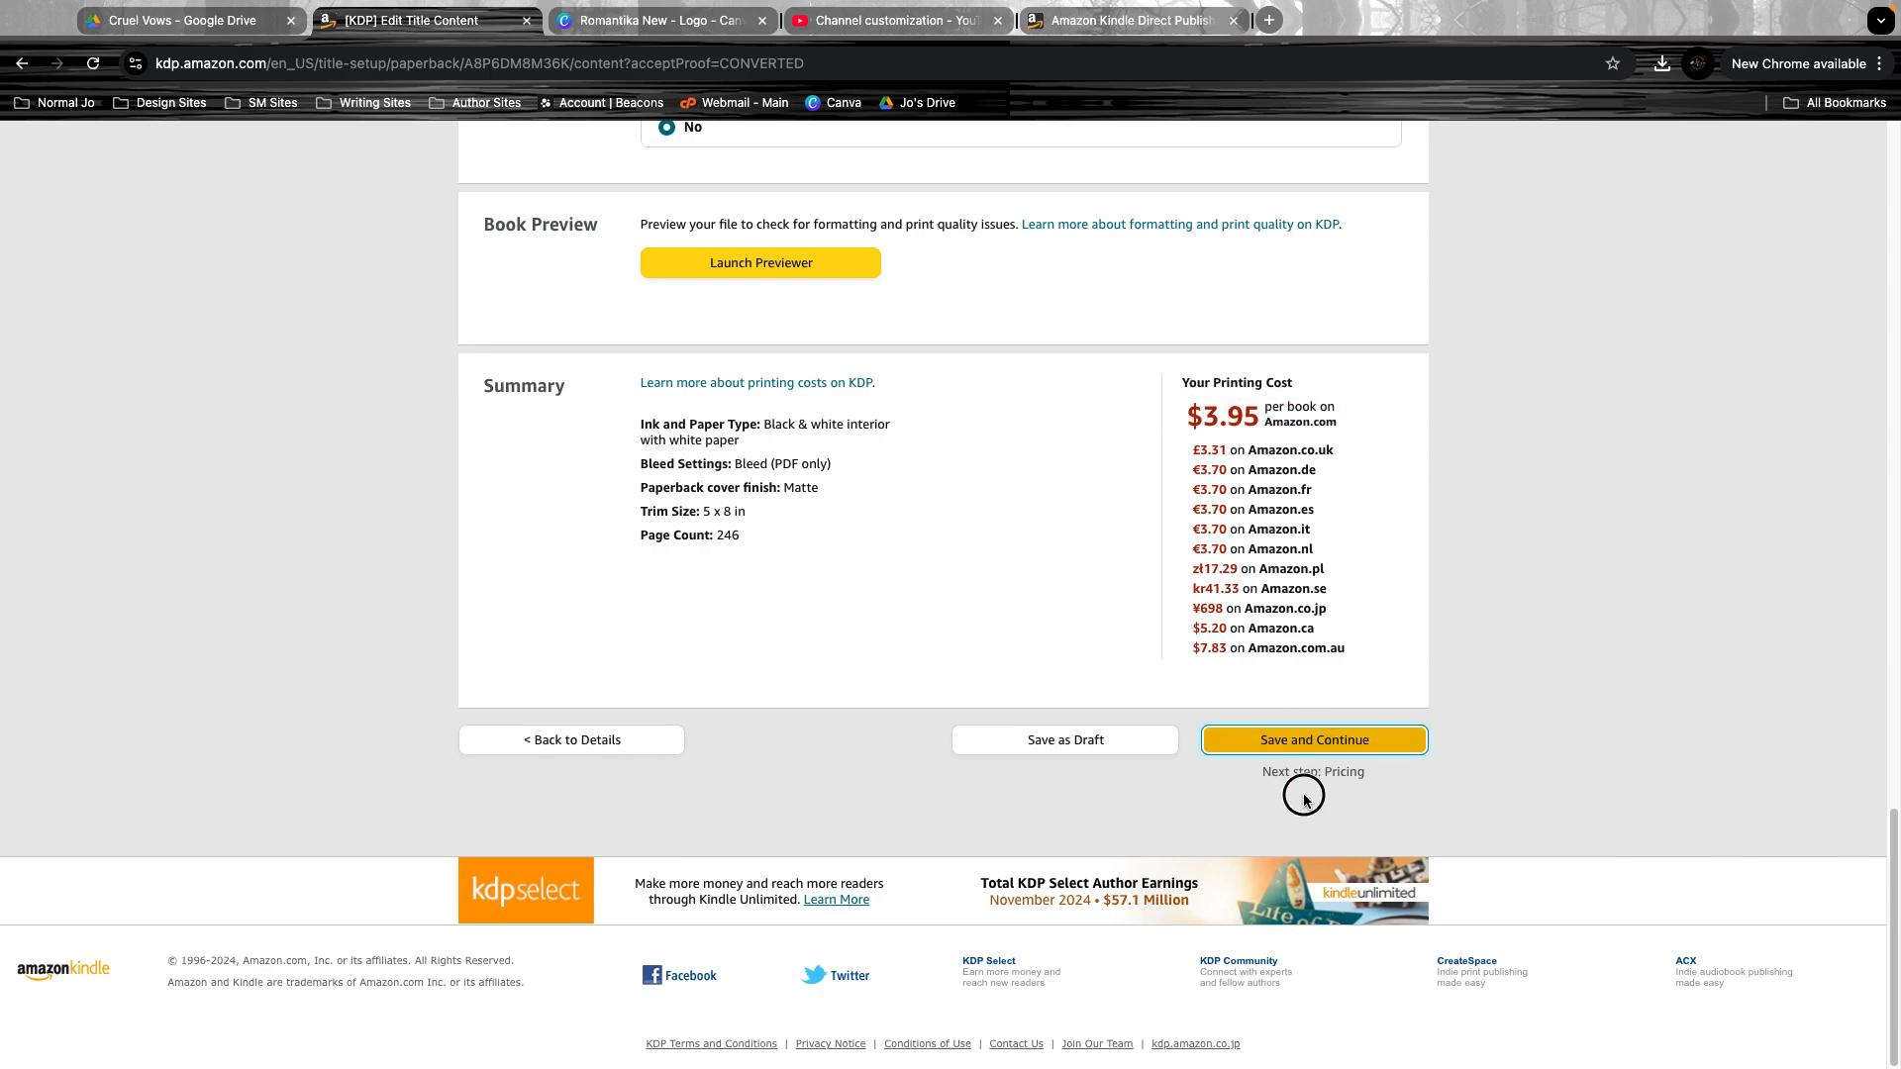
pyautogui.click(1328, 742)
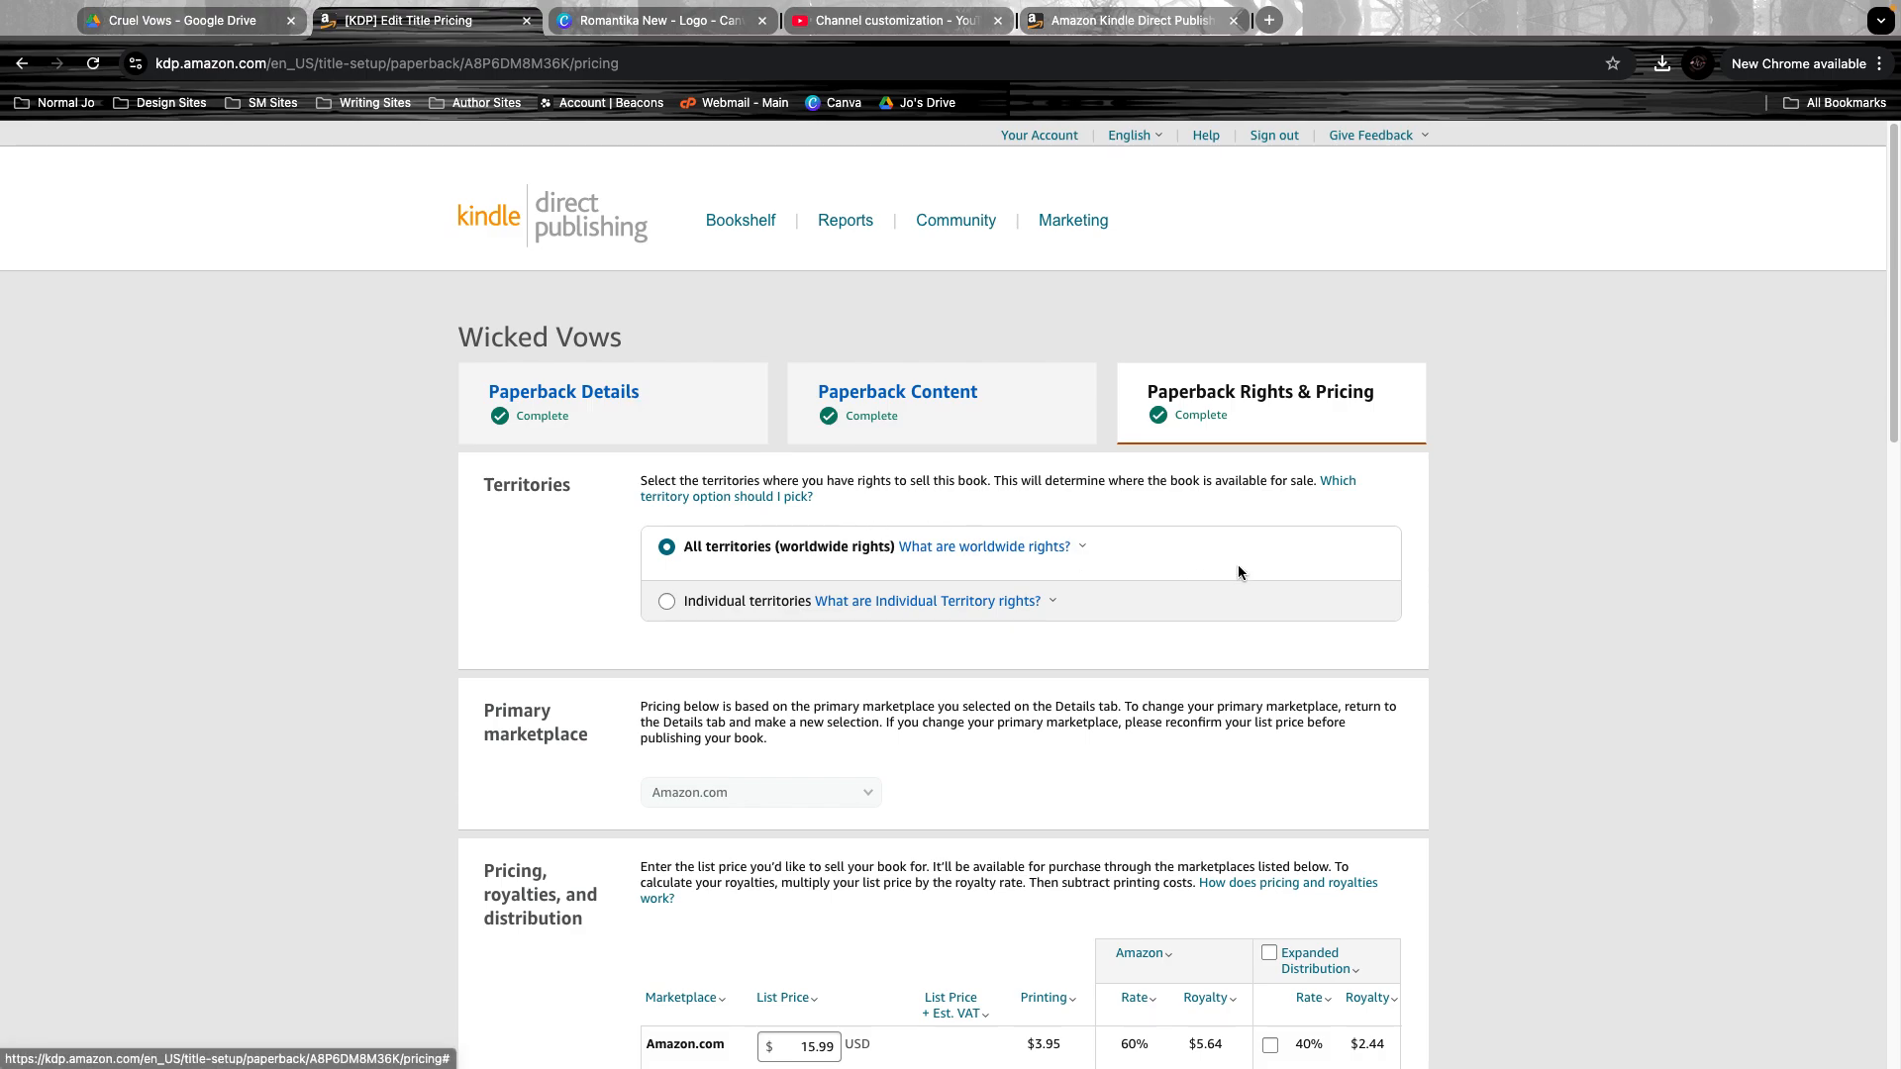
# - Examine the Territories and Primary marketplace sections and the Amazon.com list price with its allowed minimum and maximum
pyautogui.scroll(-1, 1238, 572)
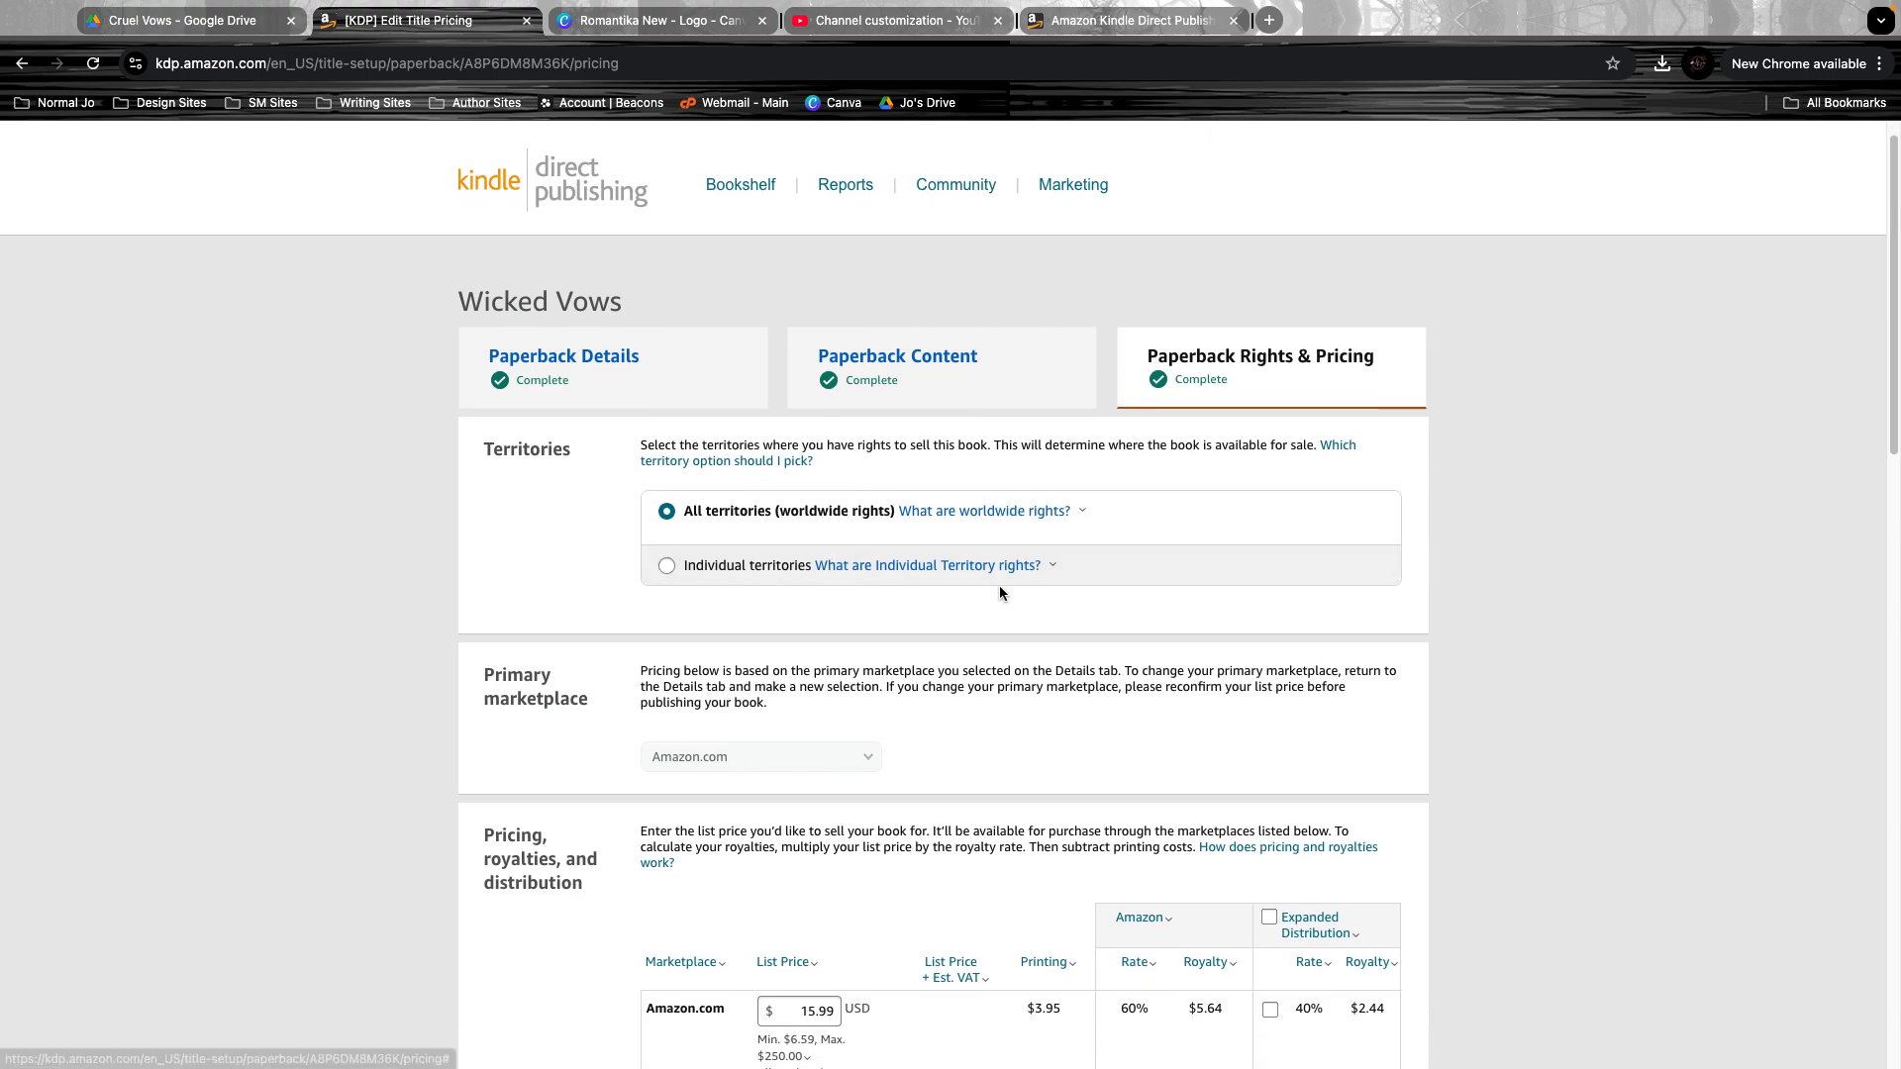
pyautogui.scroll(-3, 993, 596)
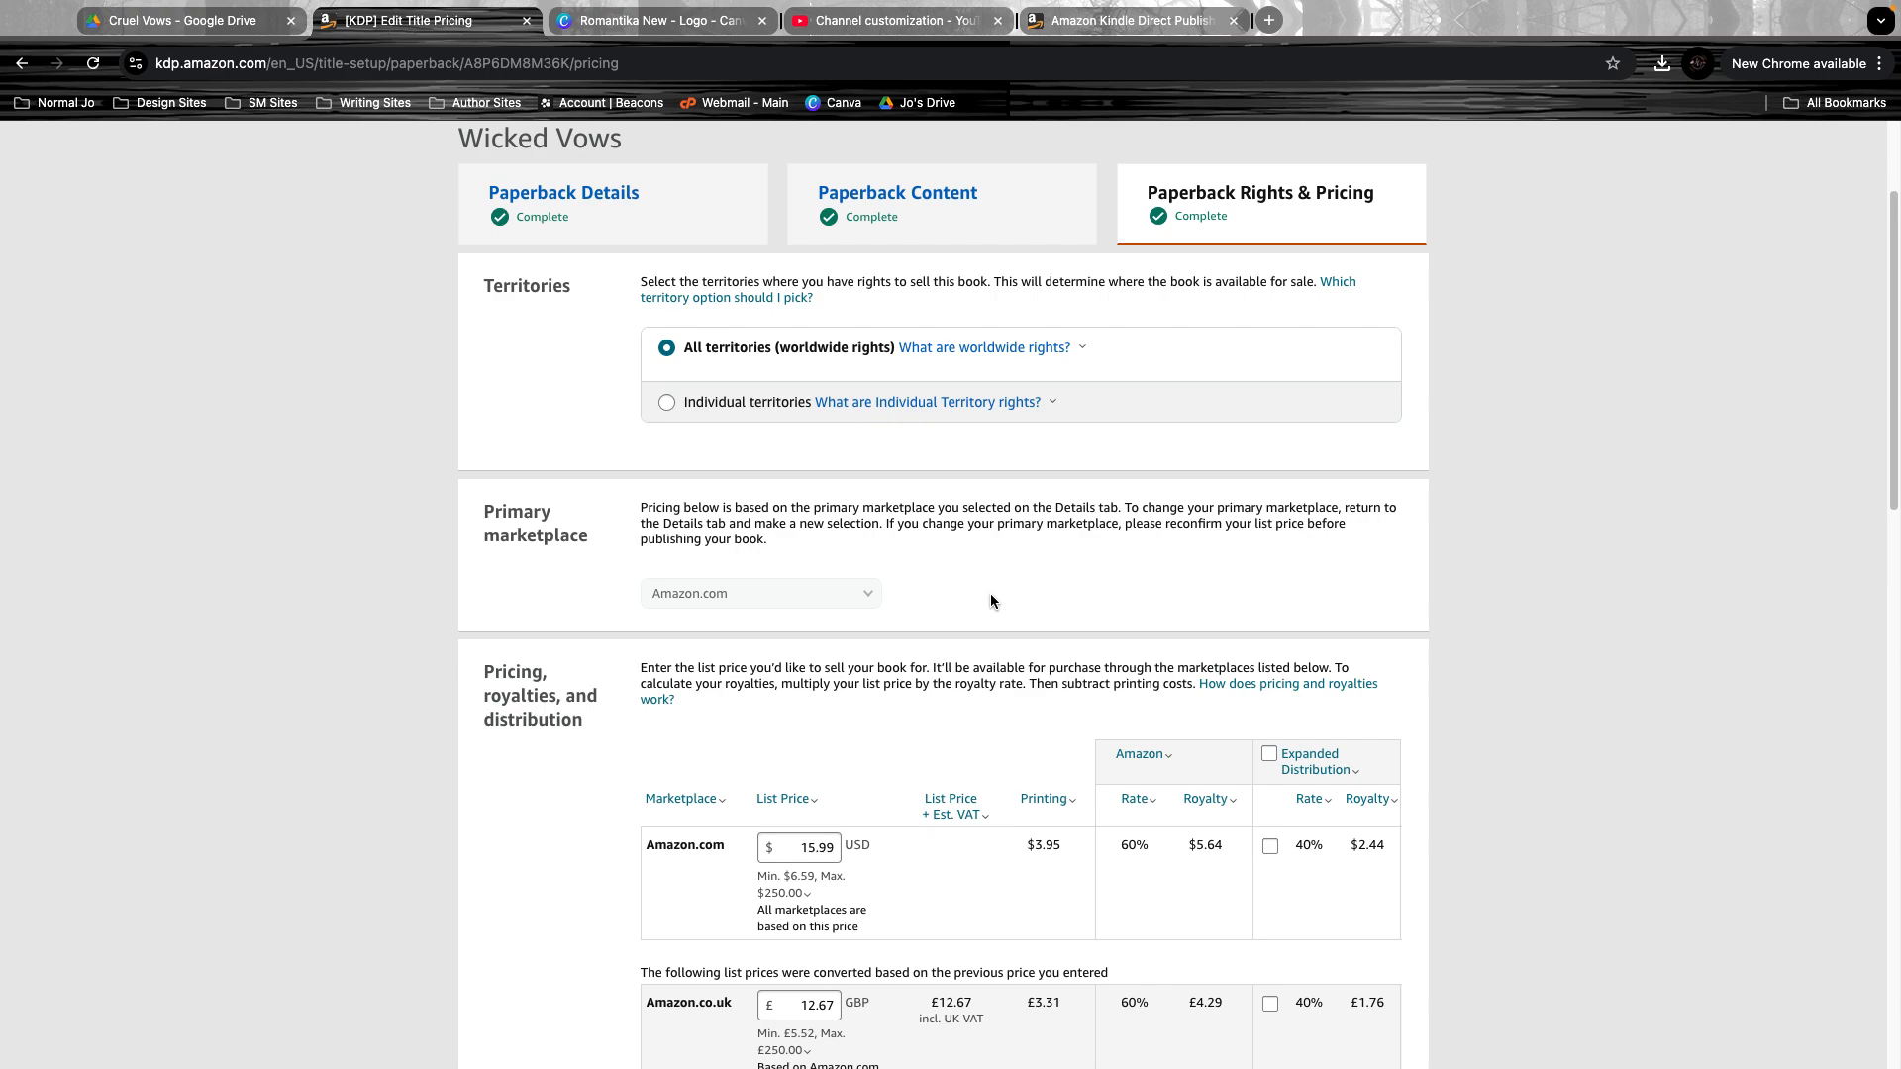
pyautogui.scroll(-5, 792, 763)
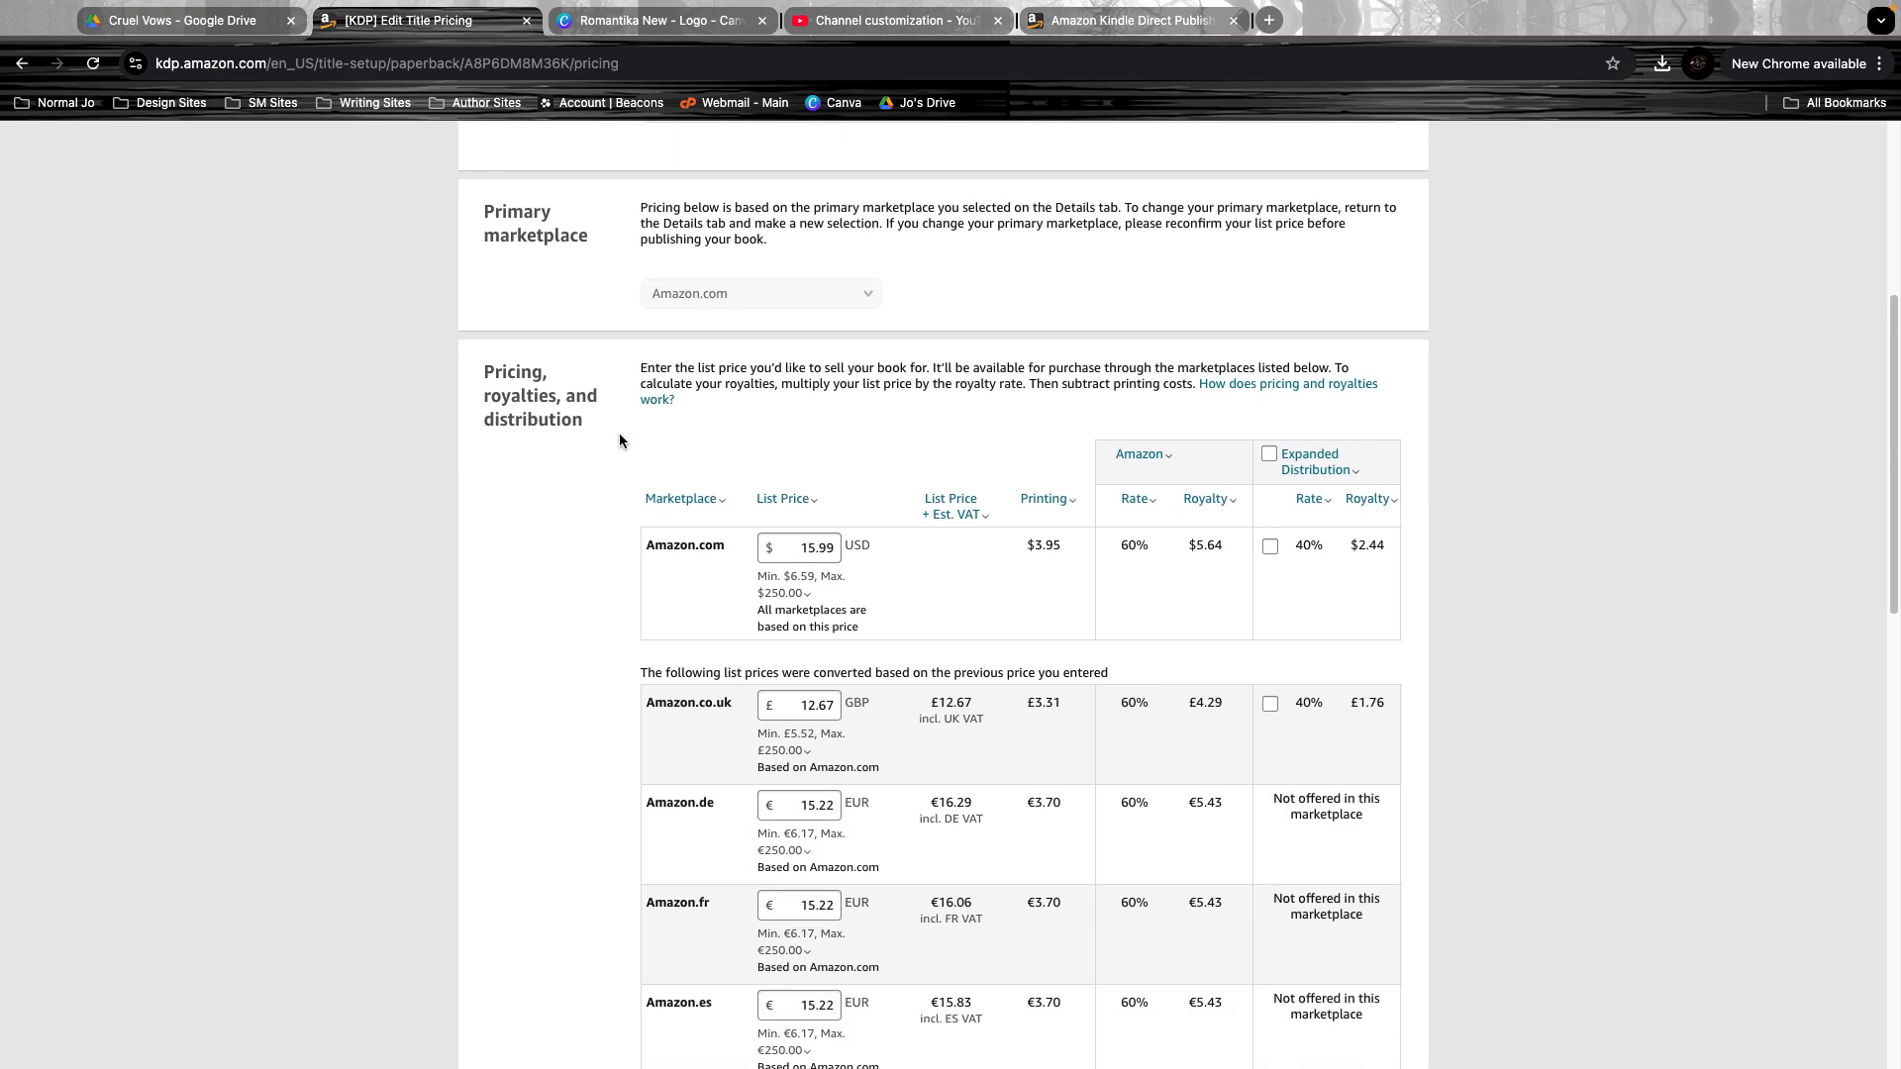
pyautogui.doubleClick(808, 548)
pyautogui.click(1530, 505)
pyautogui.click(798, 594)
pyautogui.click(1201, 635)
pyautogui.click(834, 541)
# - Read the explanation of the royalty rate and compare the Amazon.com royalty with its list price
pyautogui.click(1152, 501)
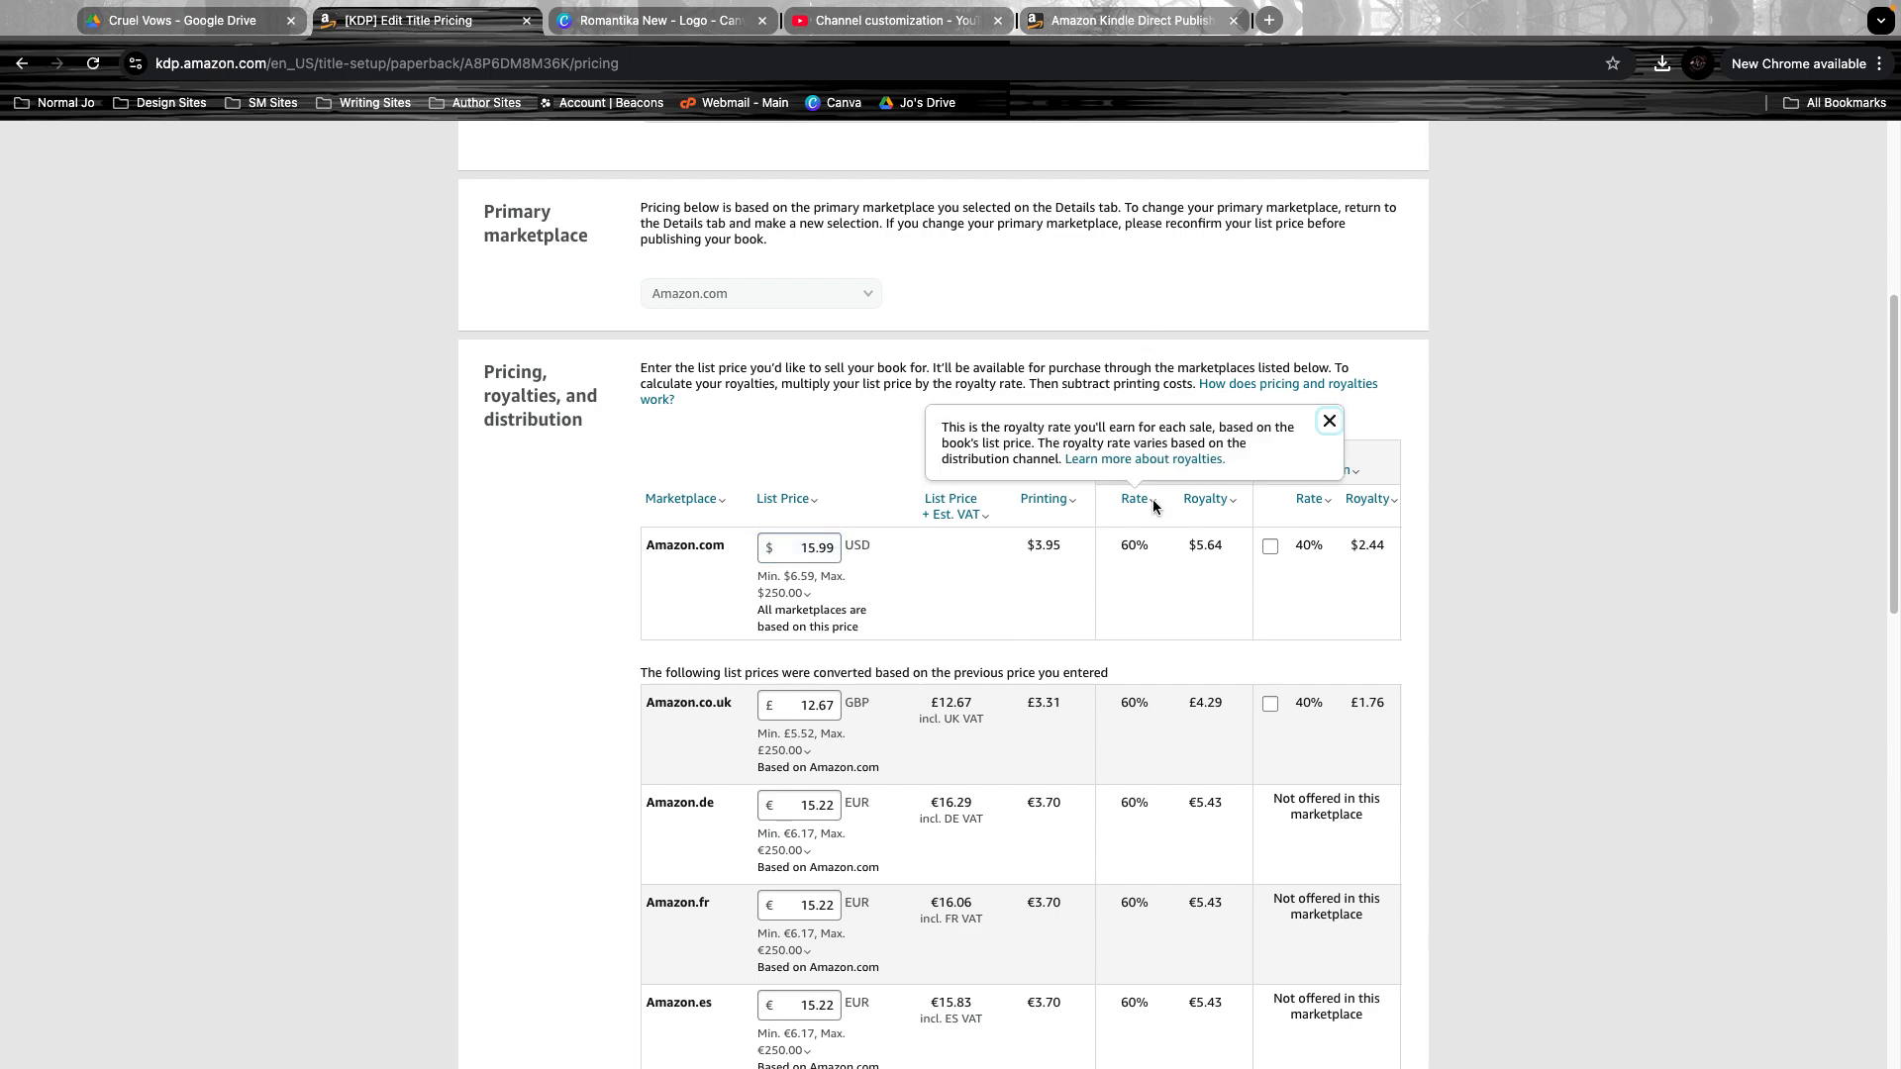
pyautogui.click(1189, 548)
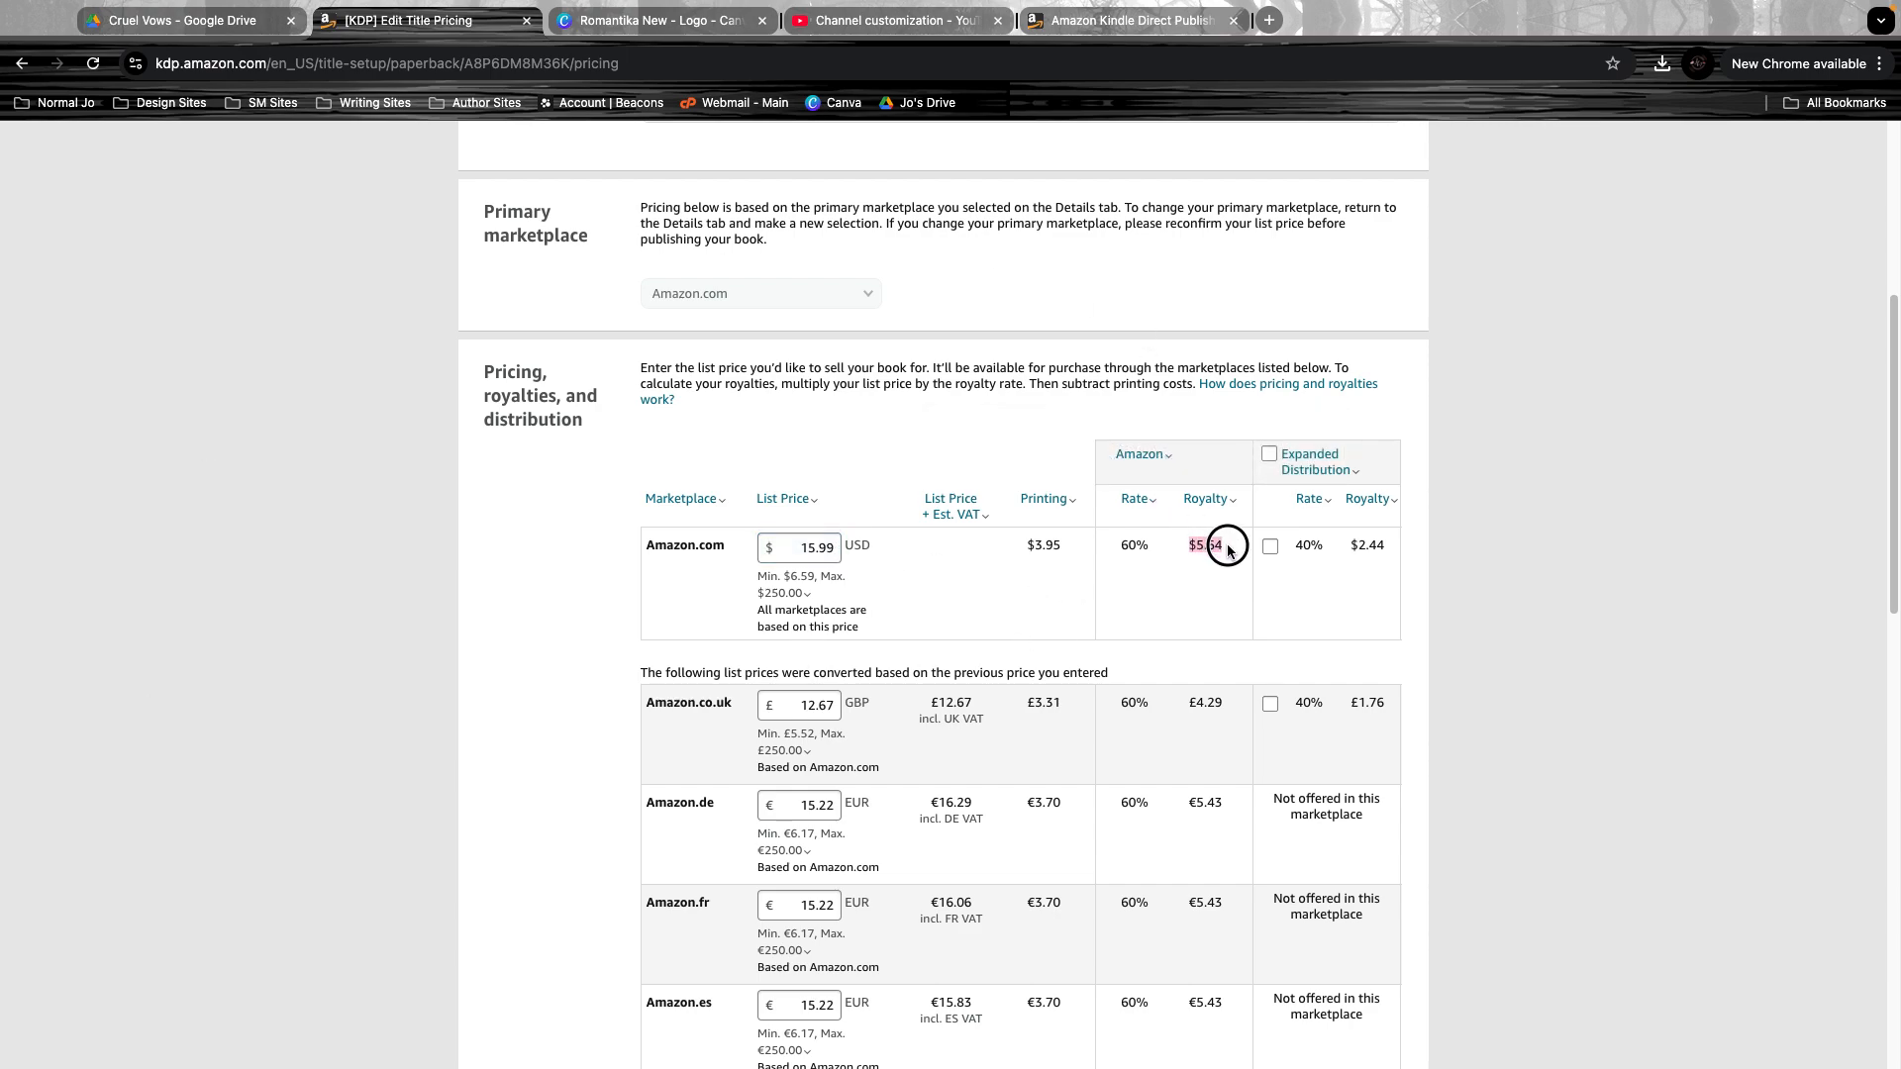
pyautogui.click(803, 546)
pyautogui.doubleClick(802, 545)
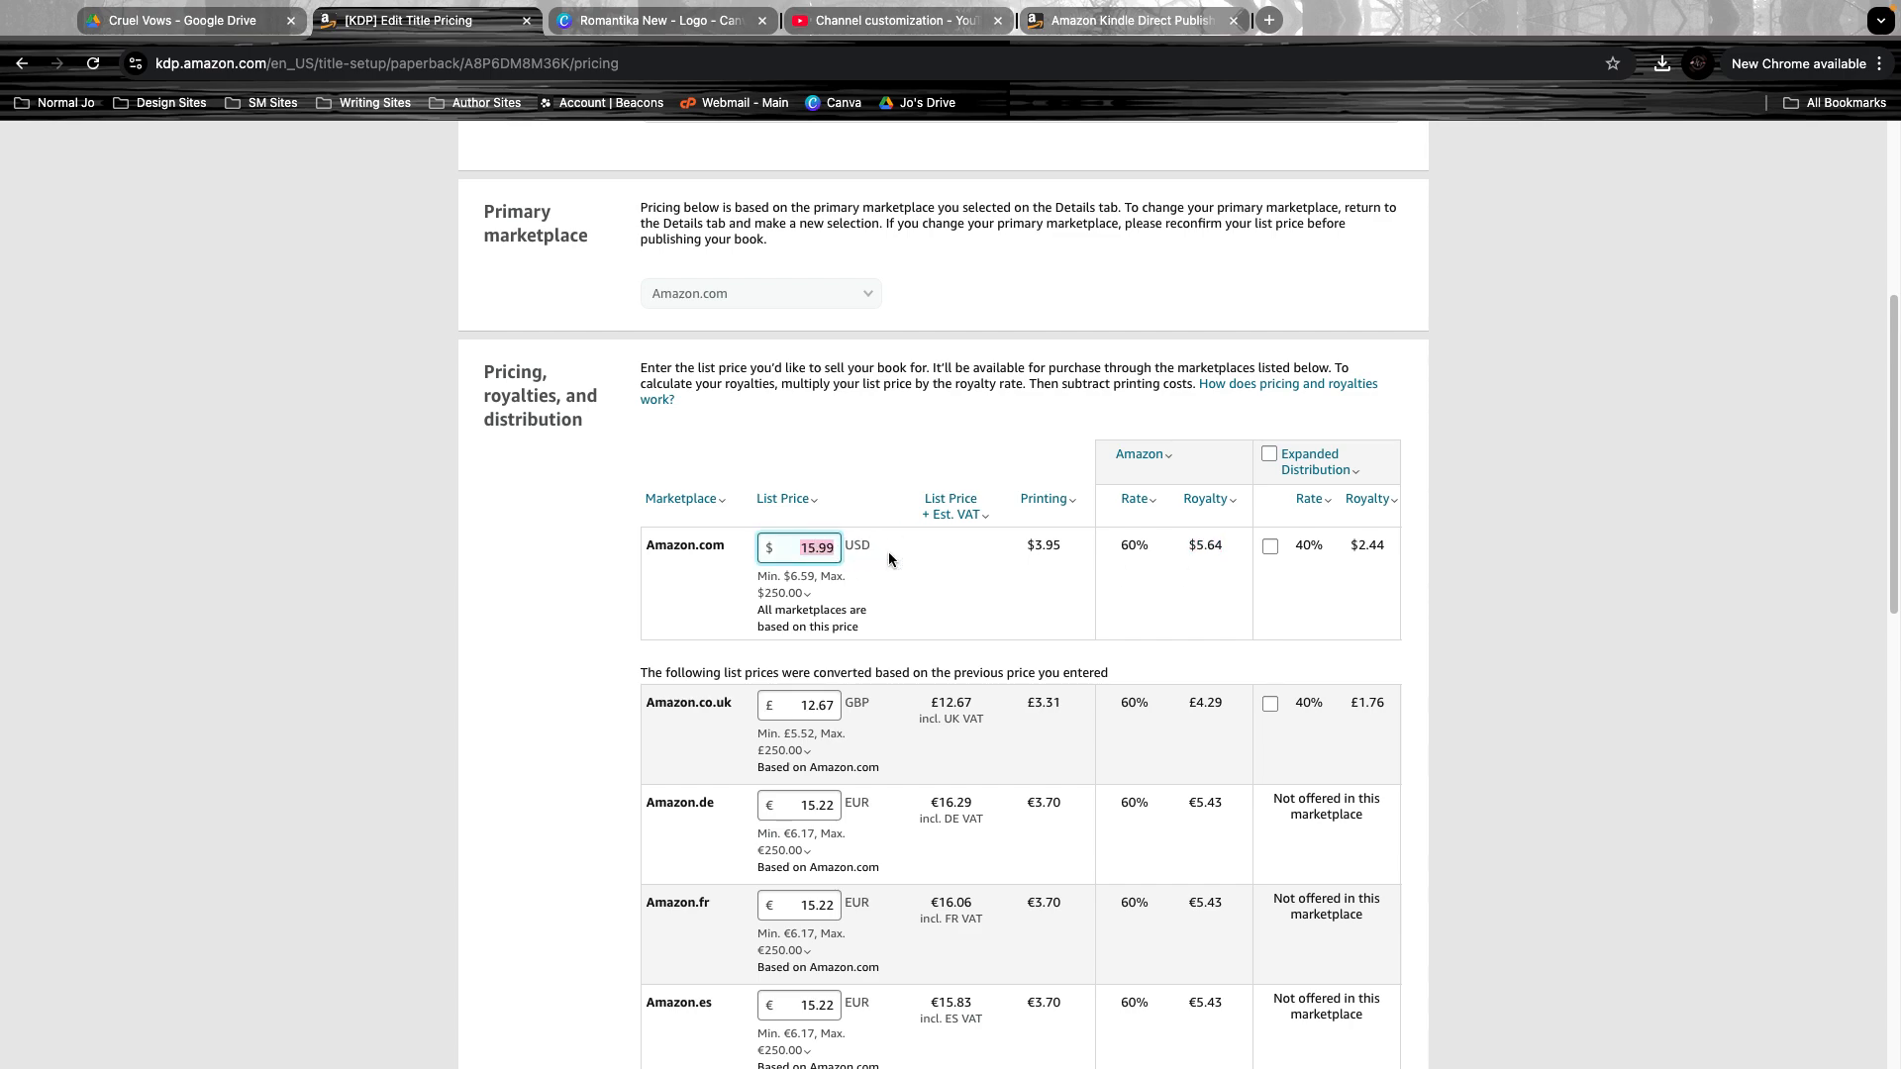
pyautogui.click(888, 550)
# - Read the explanation of the Expanded Distribution option, leaving the option unselected
pyautogui.scroll(-1, 1166, 556)
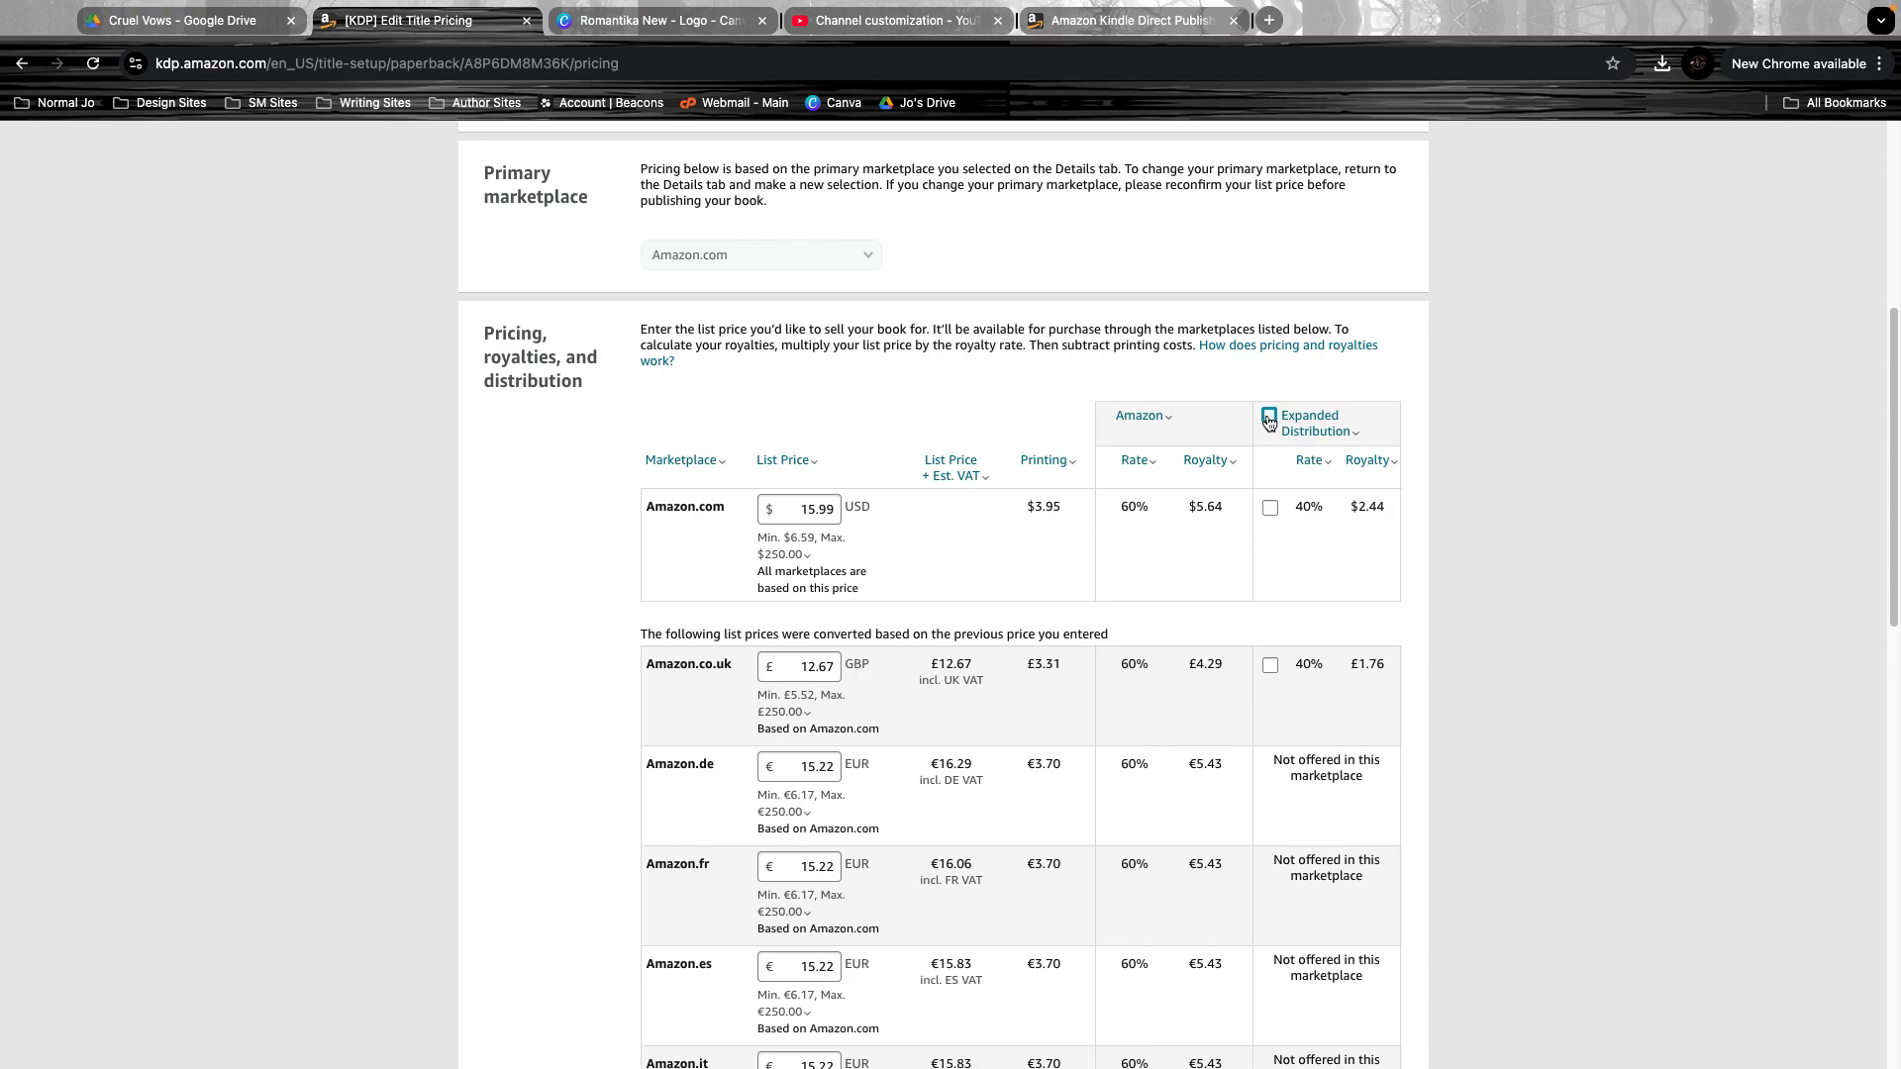
pyautogui.moveTo(1286, 417)
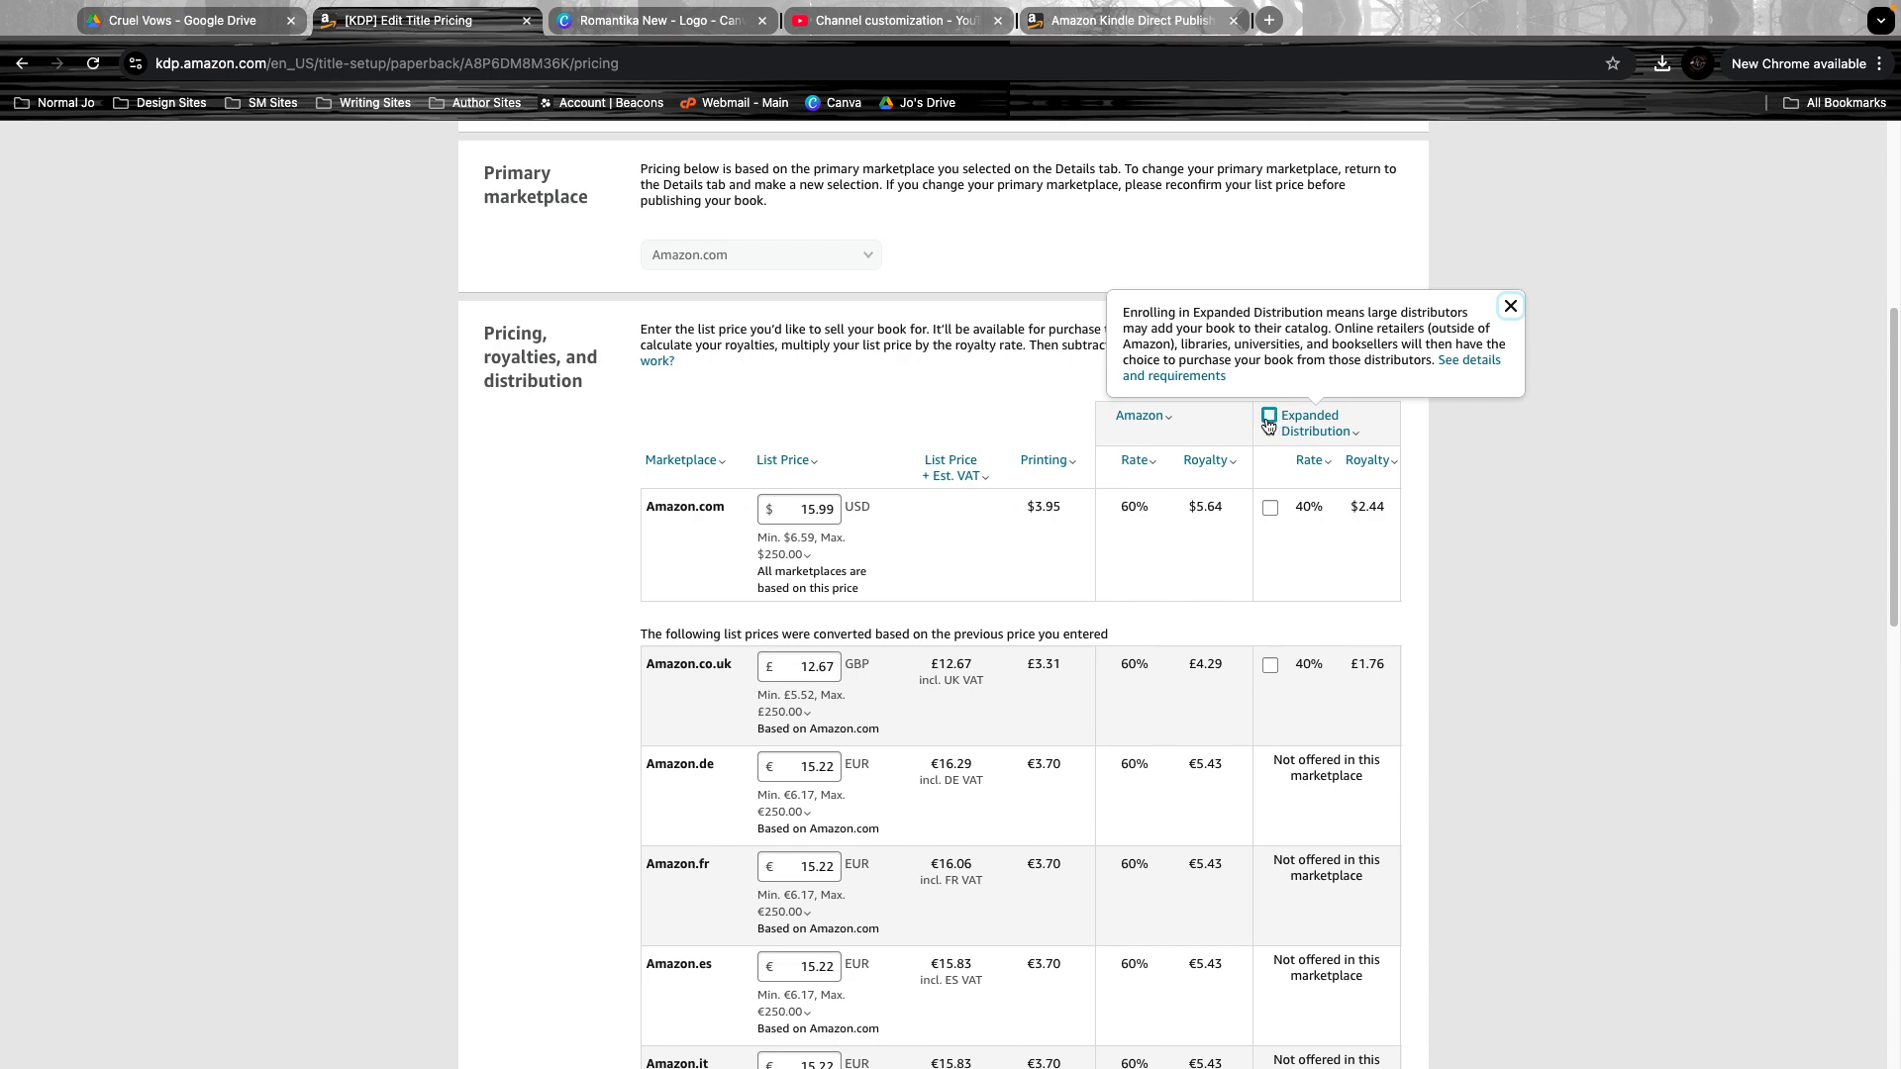
pyautogui.click(1268, 419)
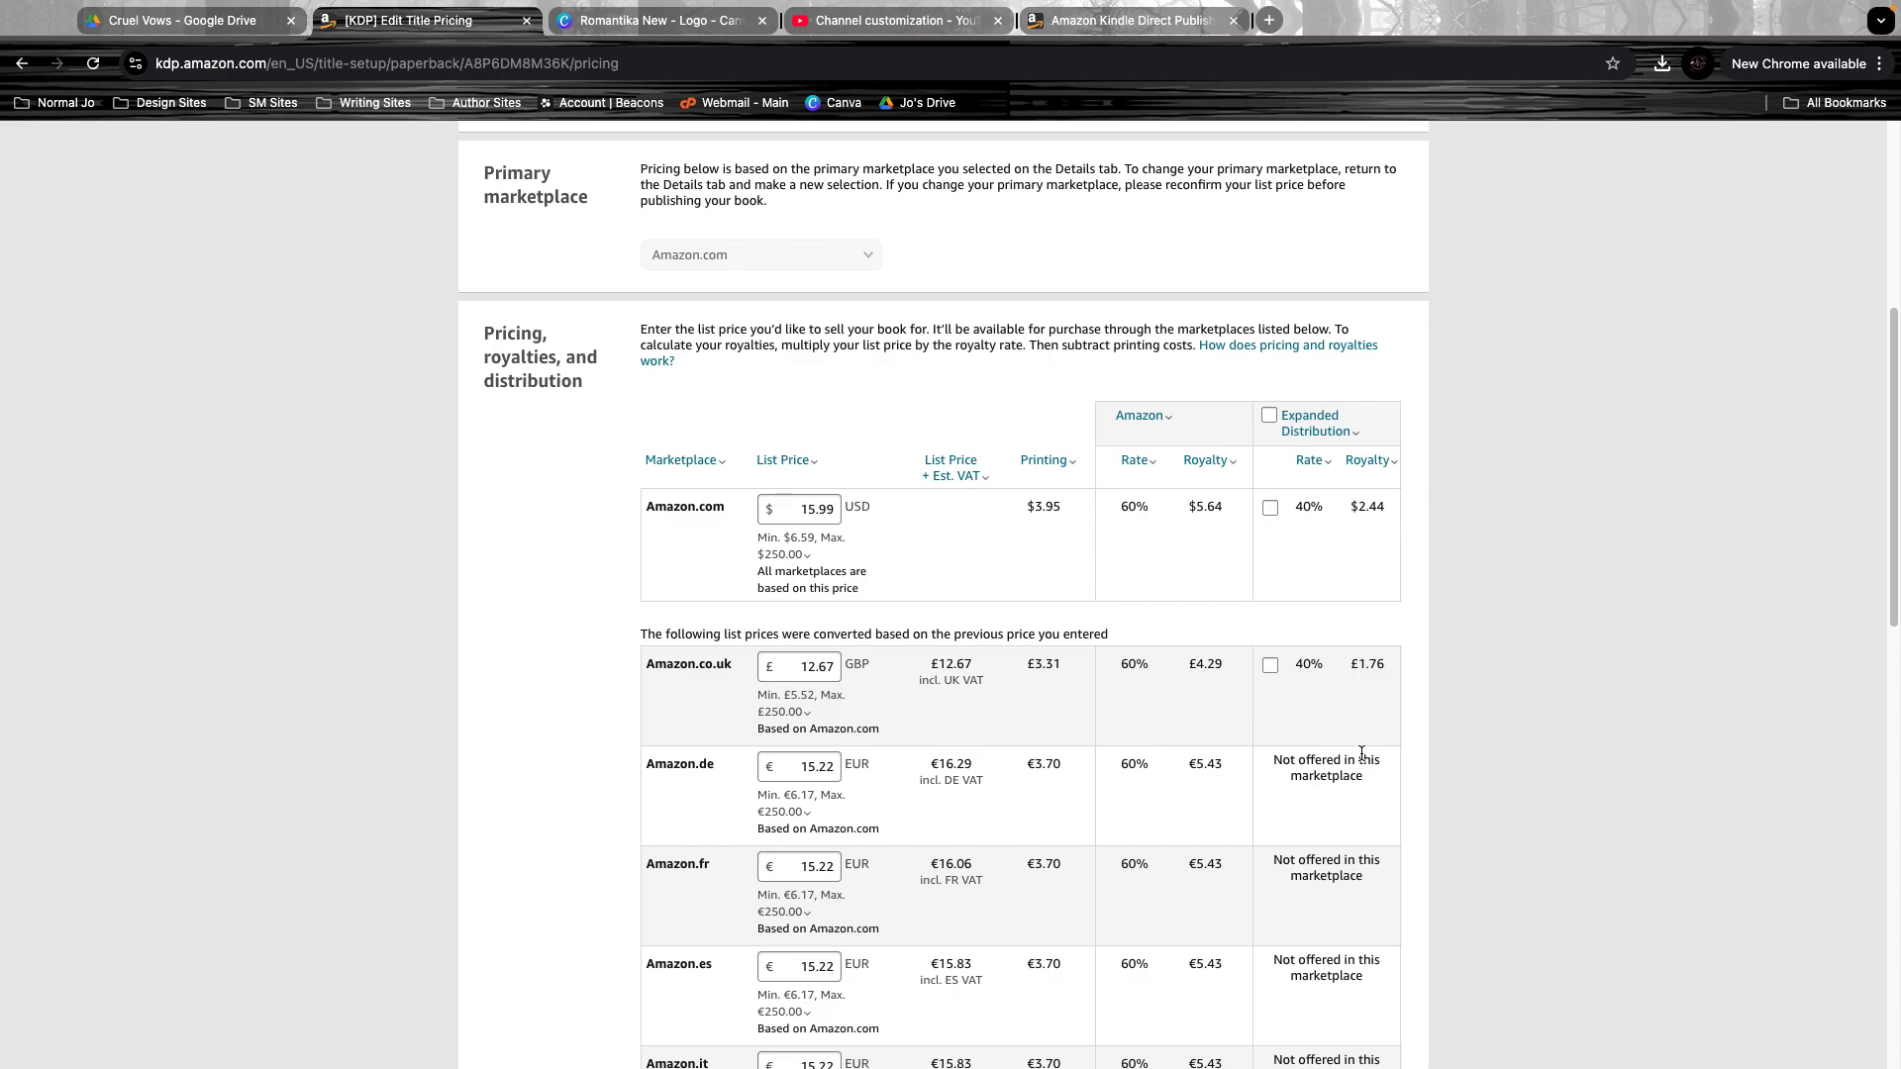
pyautogui.click(1321, 423)
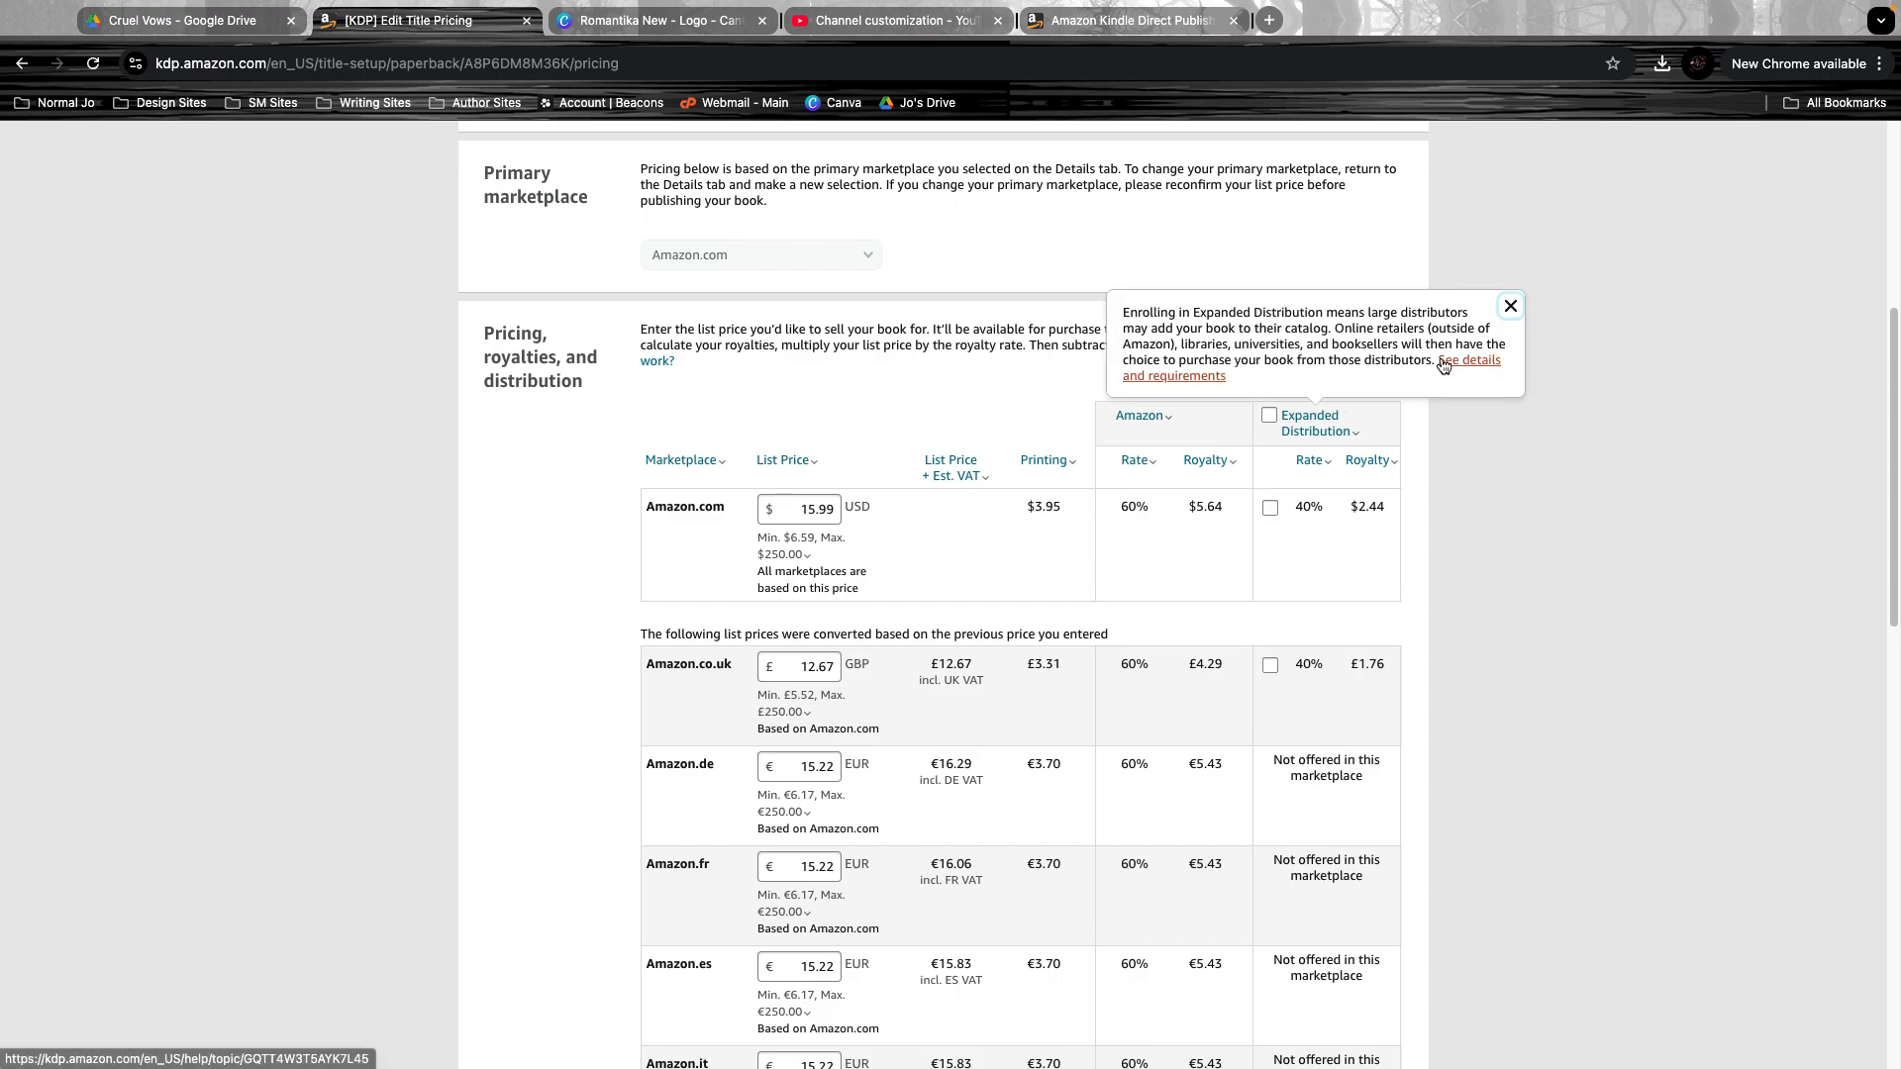
pyautogui.click(1138, 639)
# - Examine the converted list prices and royalties of all marketplaces, plus the Terms & Conditions and Request a book proof sections
pyautogui.scroll(-1, 1161, 778)
pyautogui.scroll(-10, 1126, 842)
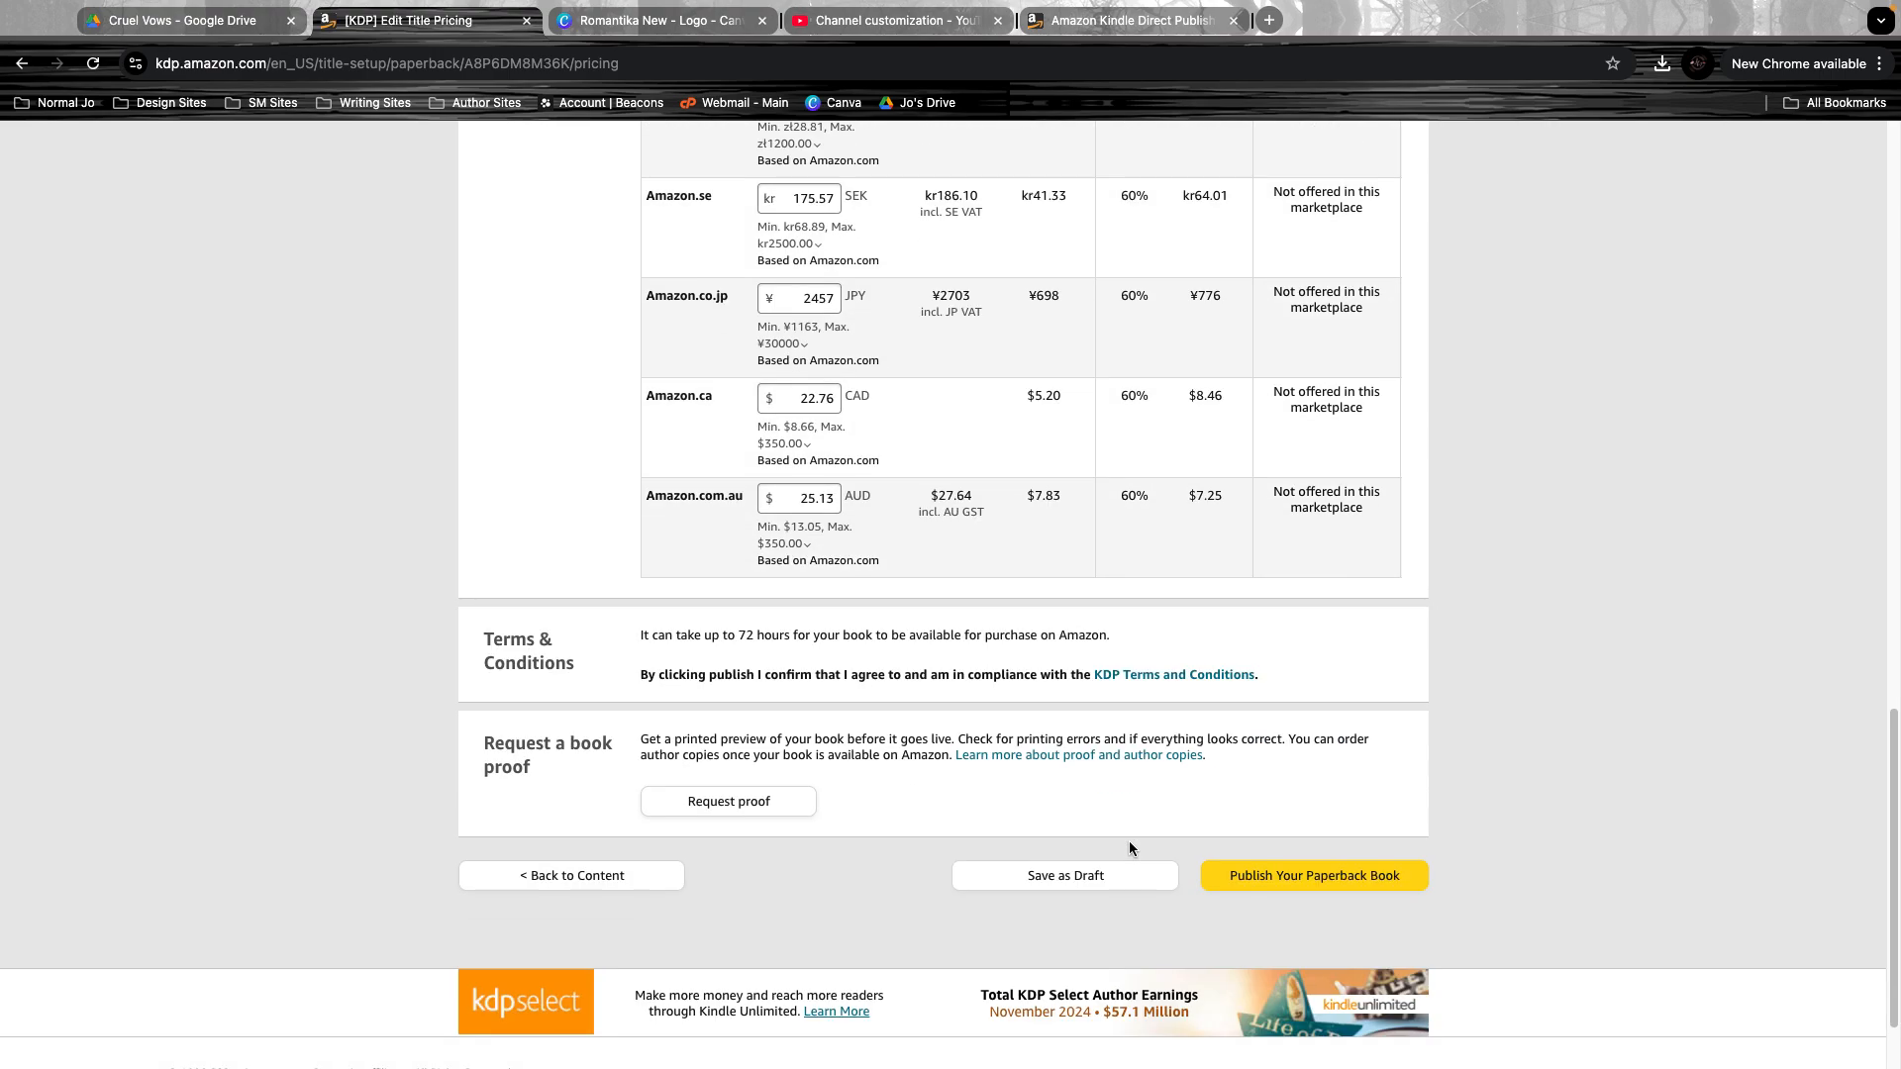
pyautogui.scroll(10, 1129, 840)
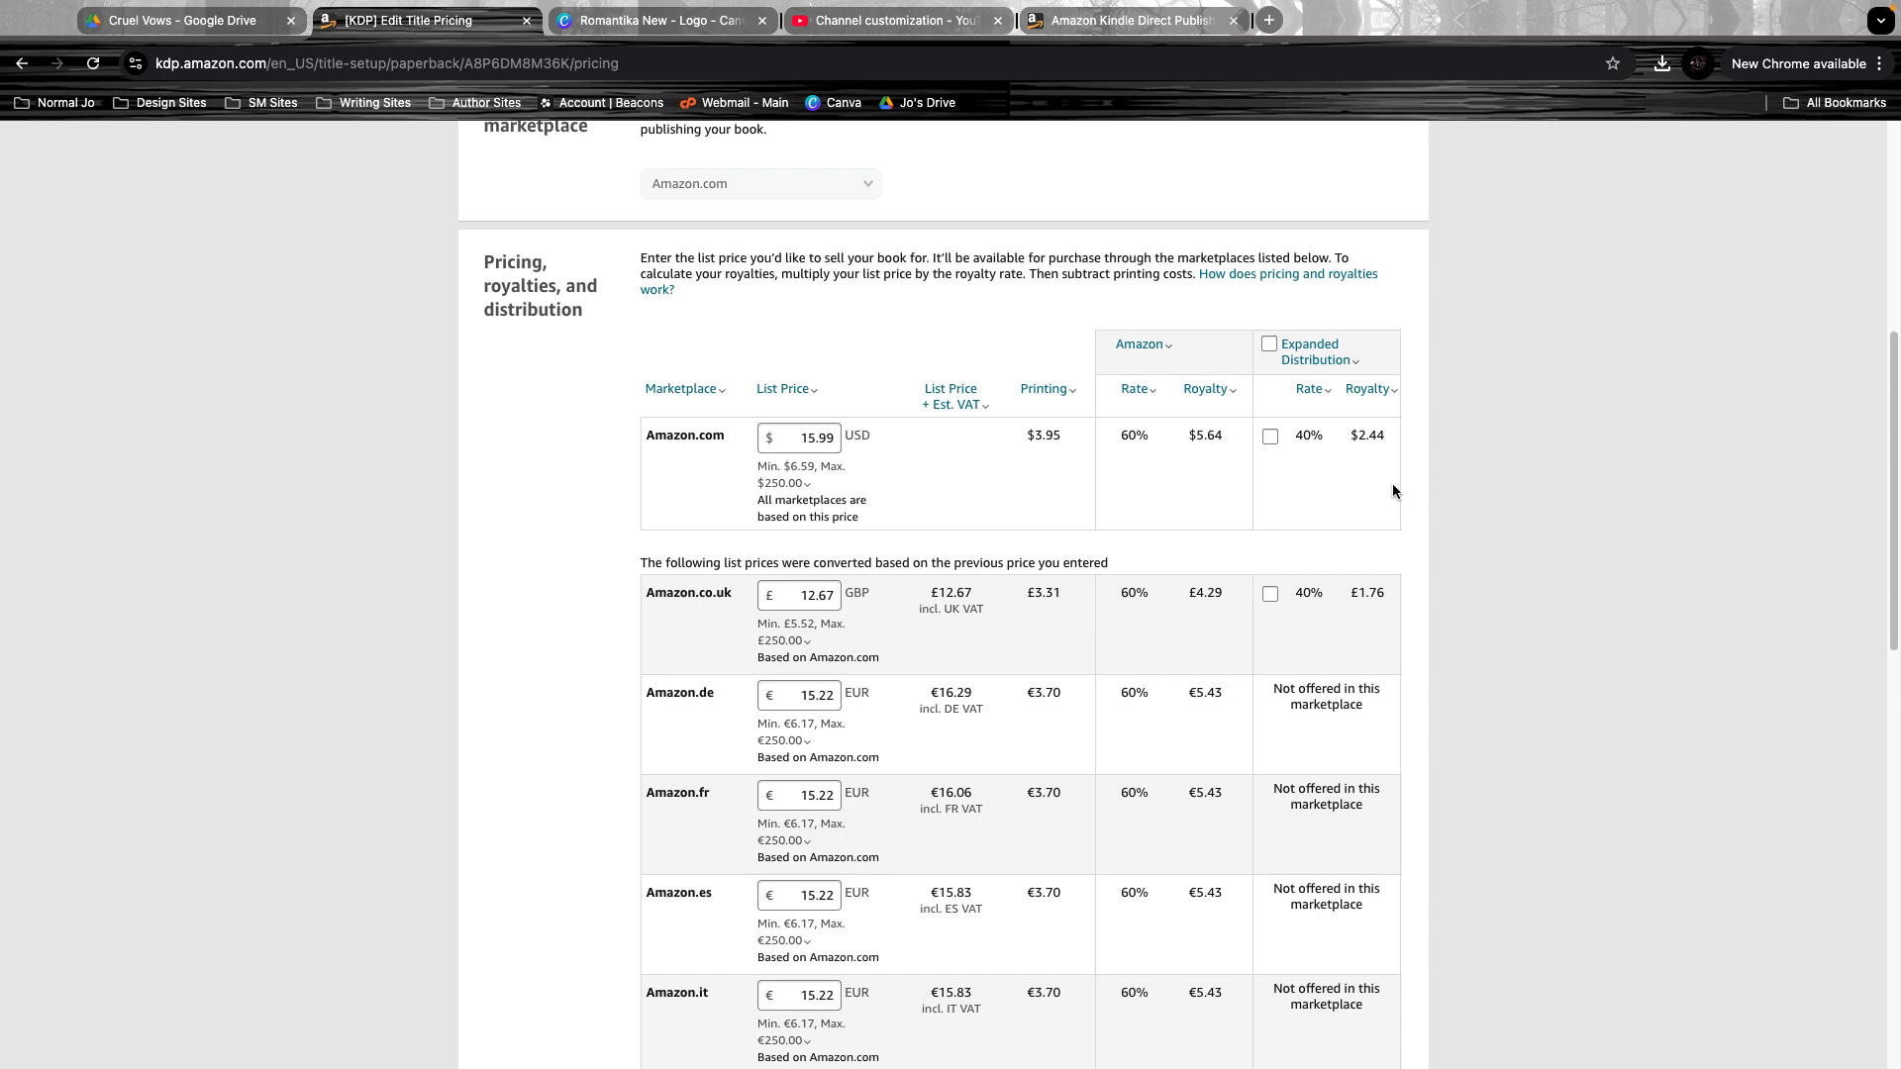
pyautogui.click(810, 436)
pyautogui.scroll(-2, 1356, 554)
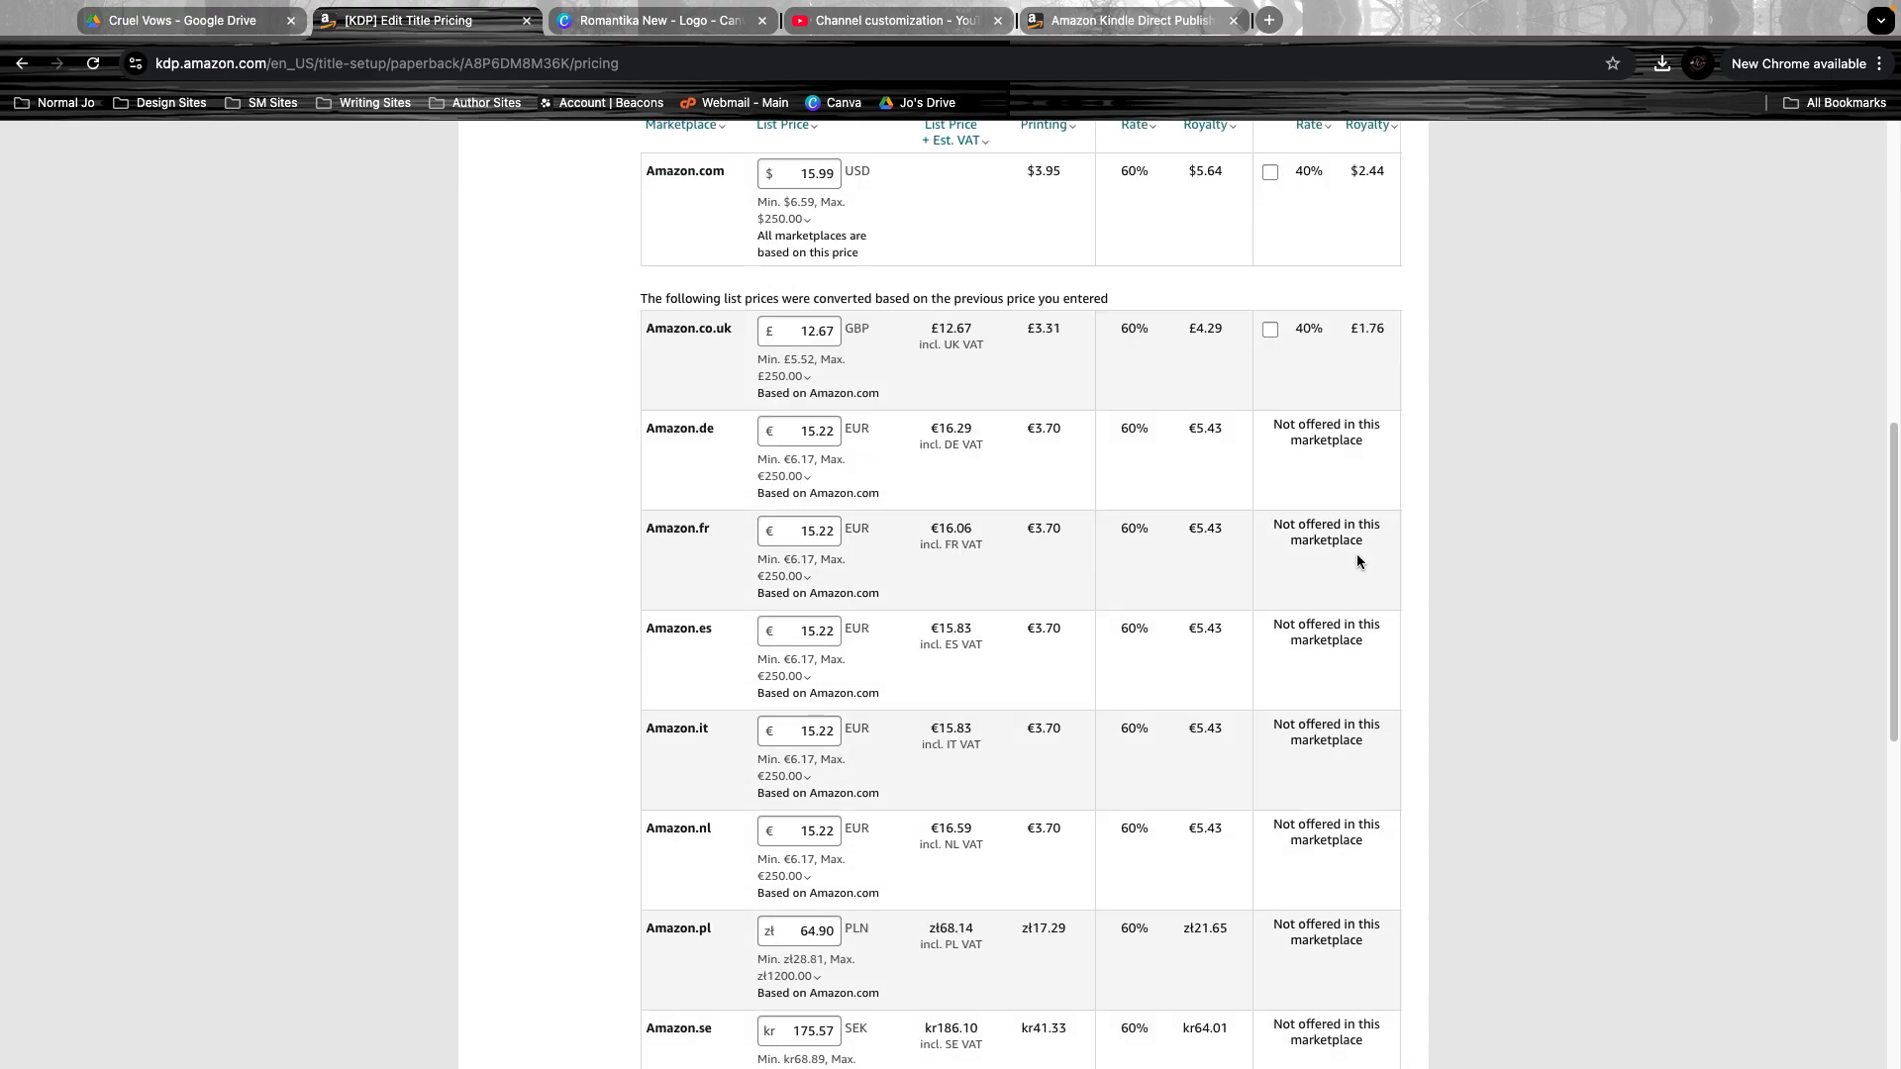
pyautogui.scroll(3, 1356, 554)
pyautogui.scroll(-15, 1247, 668)
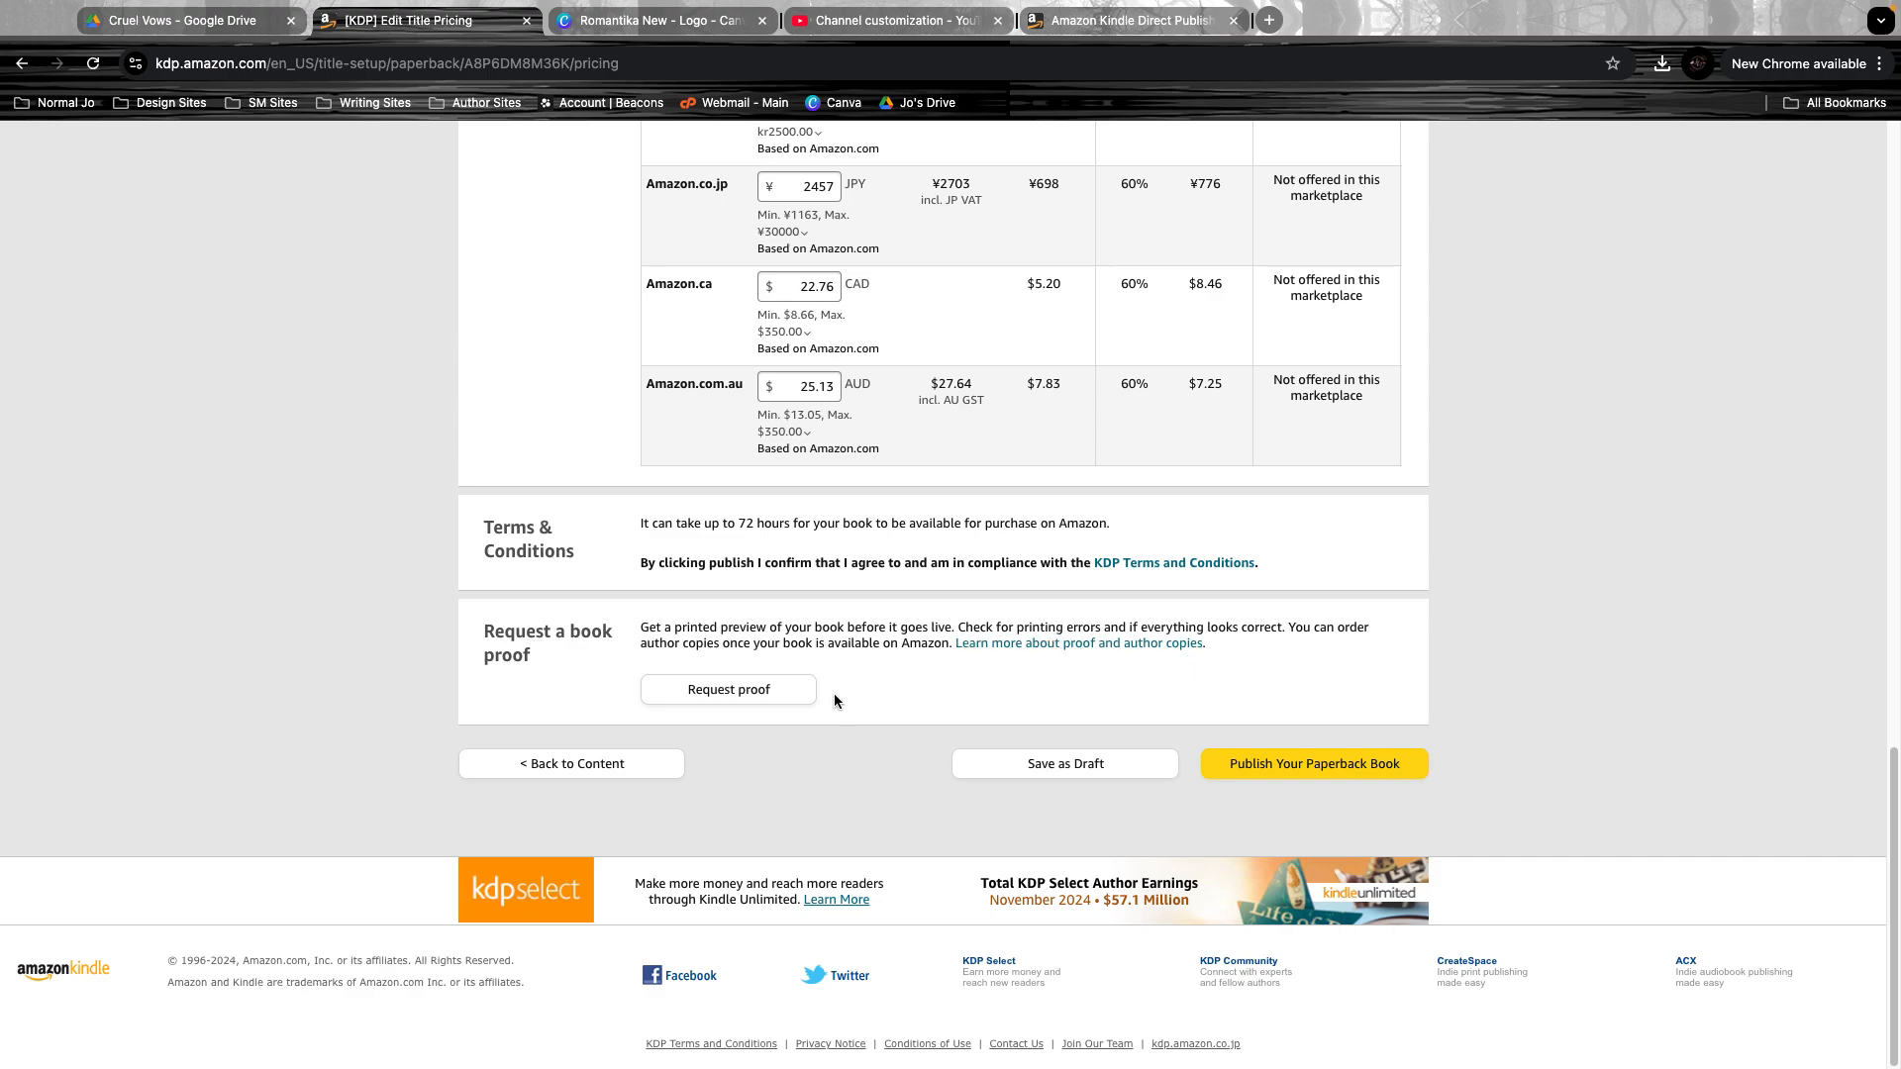
pyautogui.moveTo(648, 542); pyautogui.dragTo(843, 523)
pyautogui.scroll(2, 818, 346)
pyautogui.moveTo(812, 345); pyautogui.dragTo(808, 450)
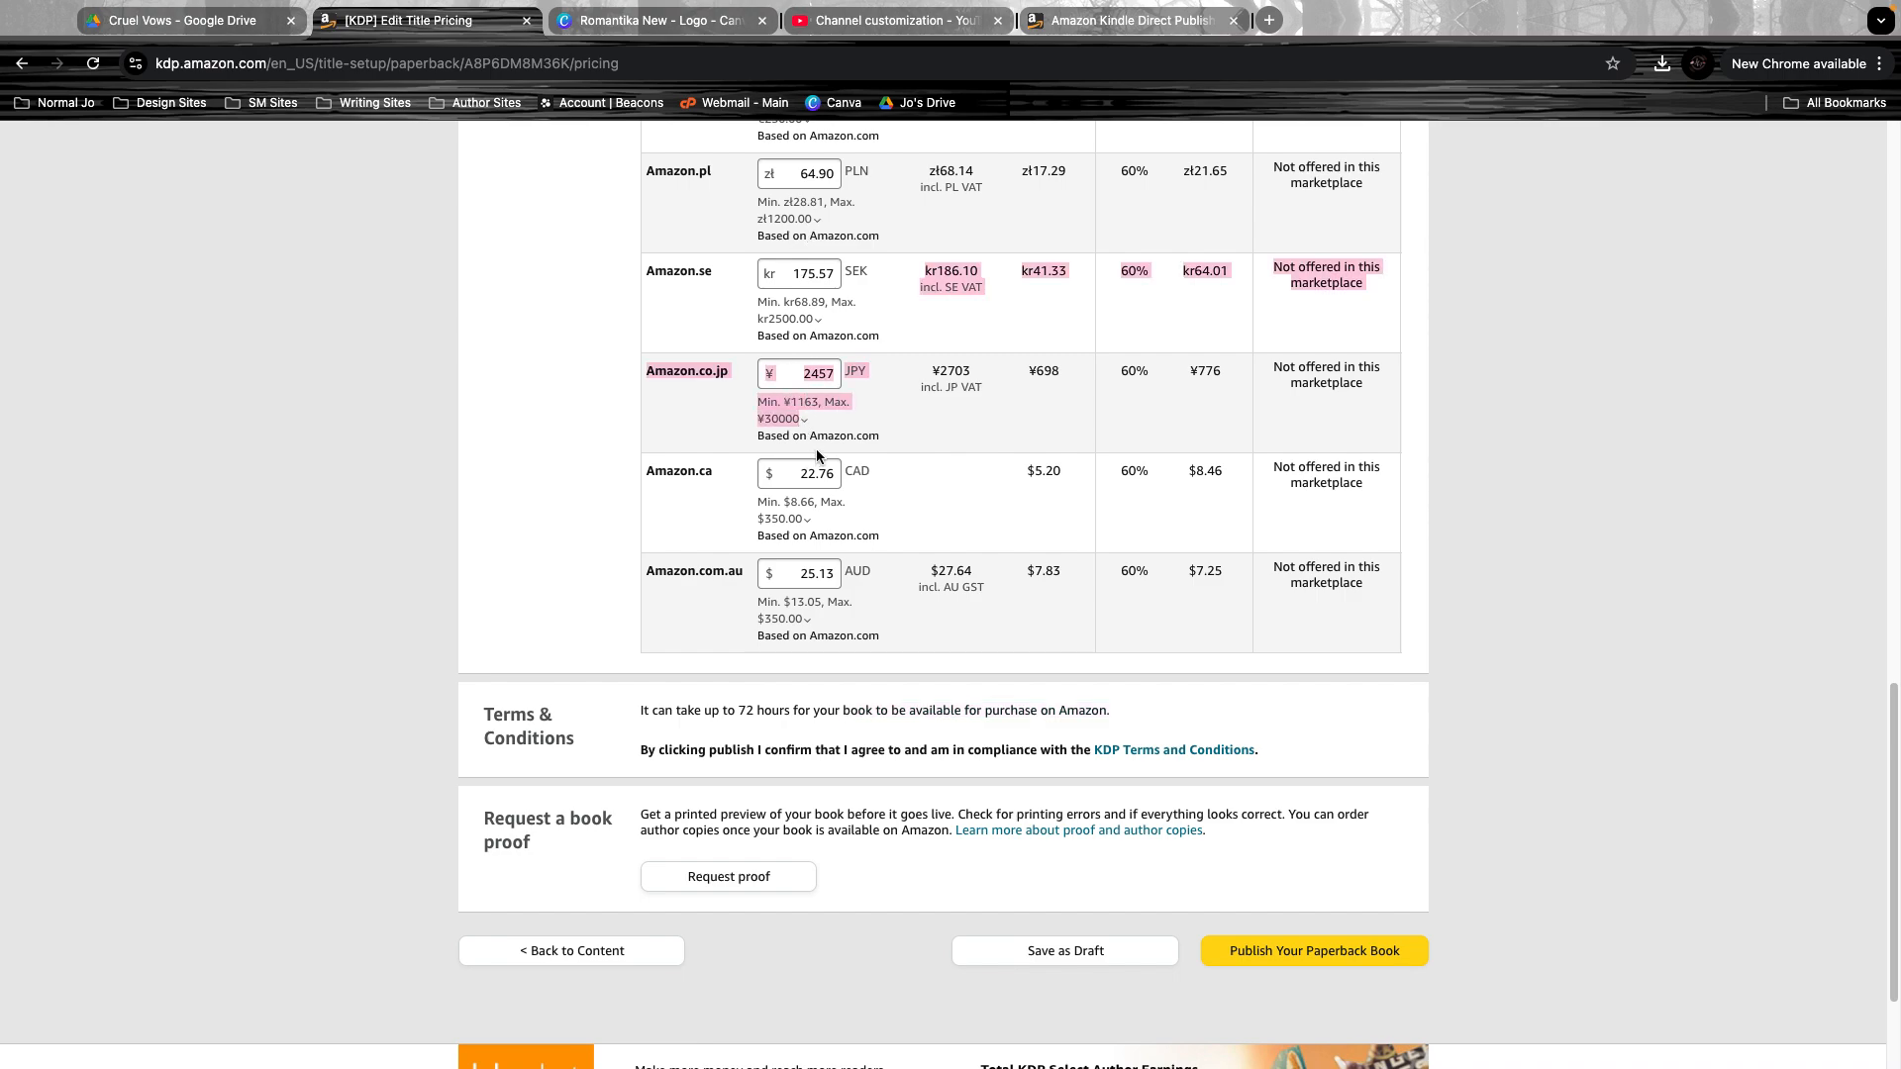
pyautogui.click(942, 424)
pyautogui.scroll(-2, 1203, 579)
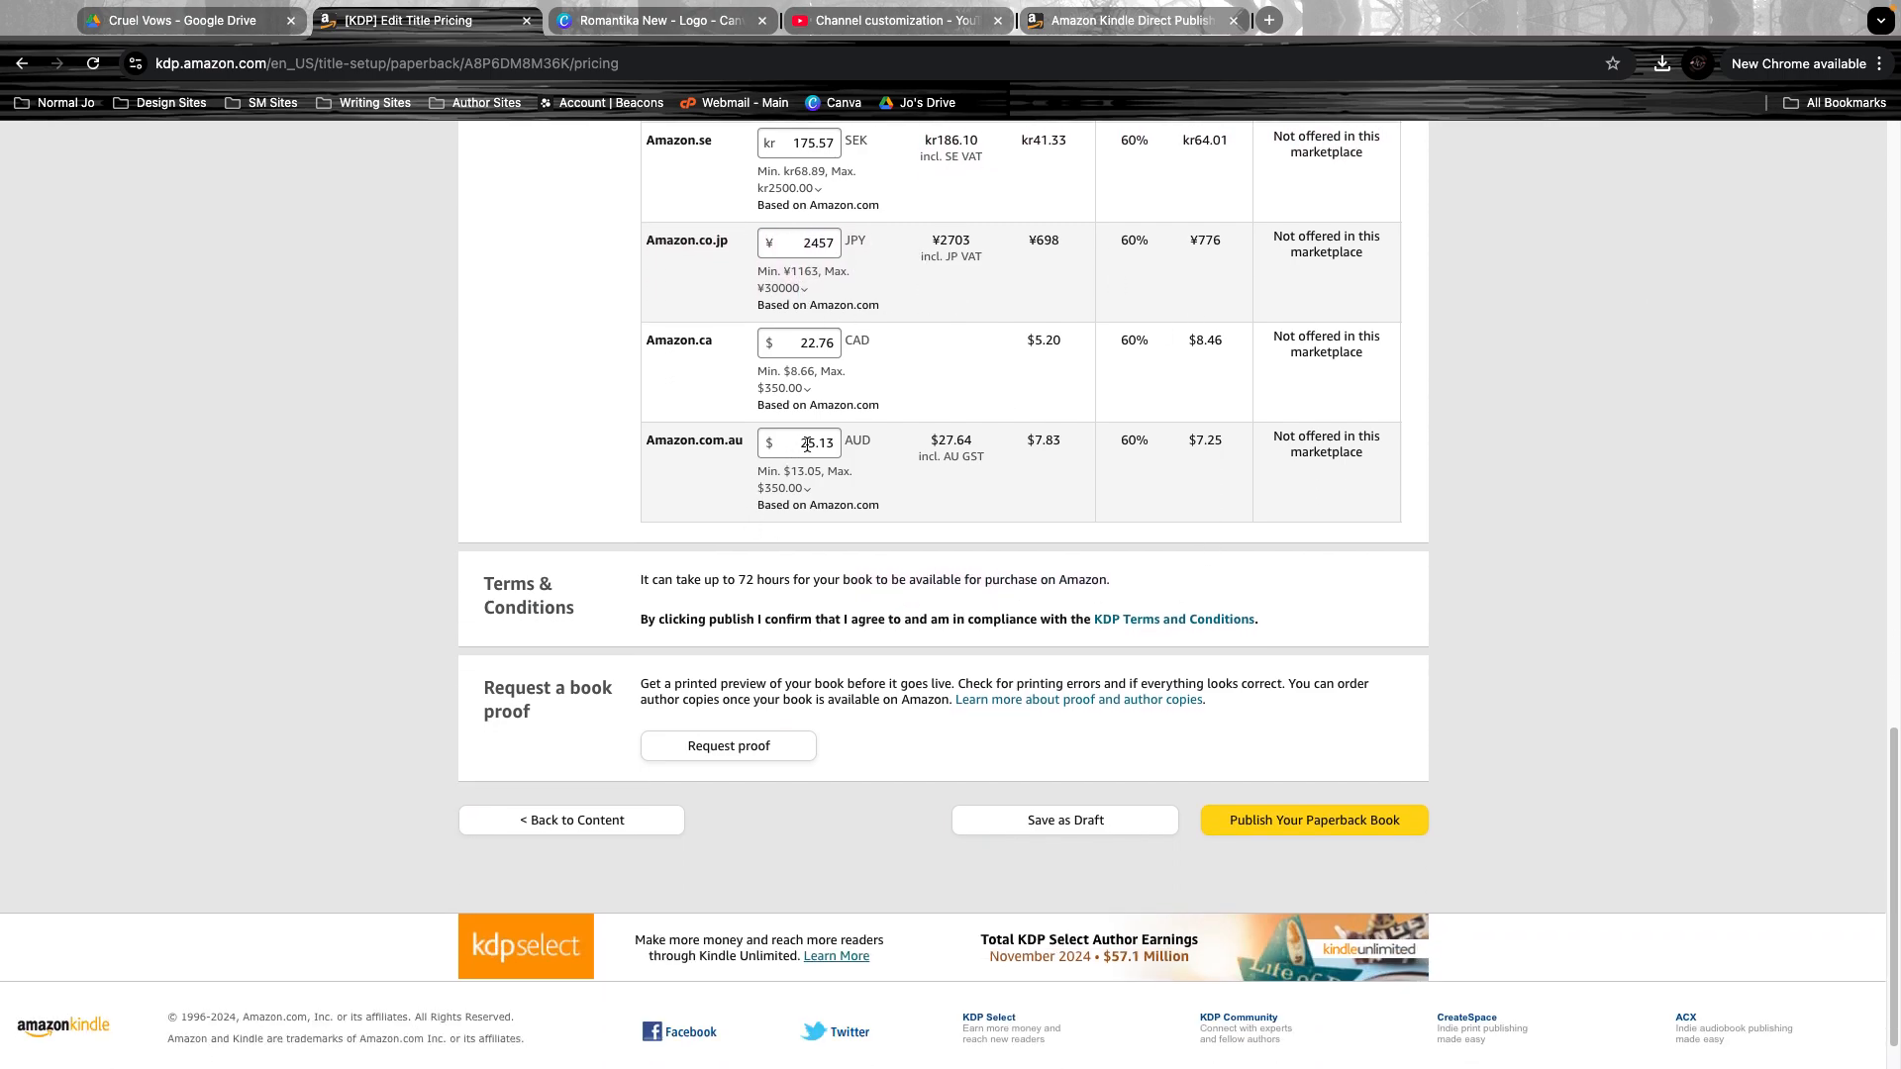
# - Examine the Amazon.com.au list price and compare it with the other marketplaces' converted prices
pyautogui.click(857, 475)
pyautogui.click(787, 448)
pyautogui.moveTo(791, 439); pyautogui.dragTo(853, 441)
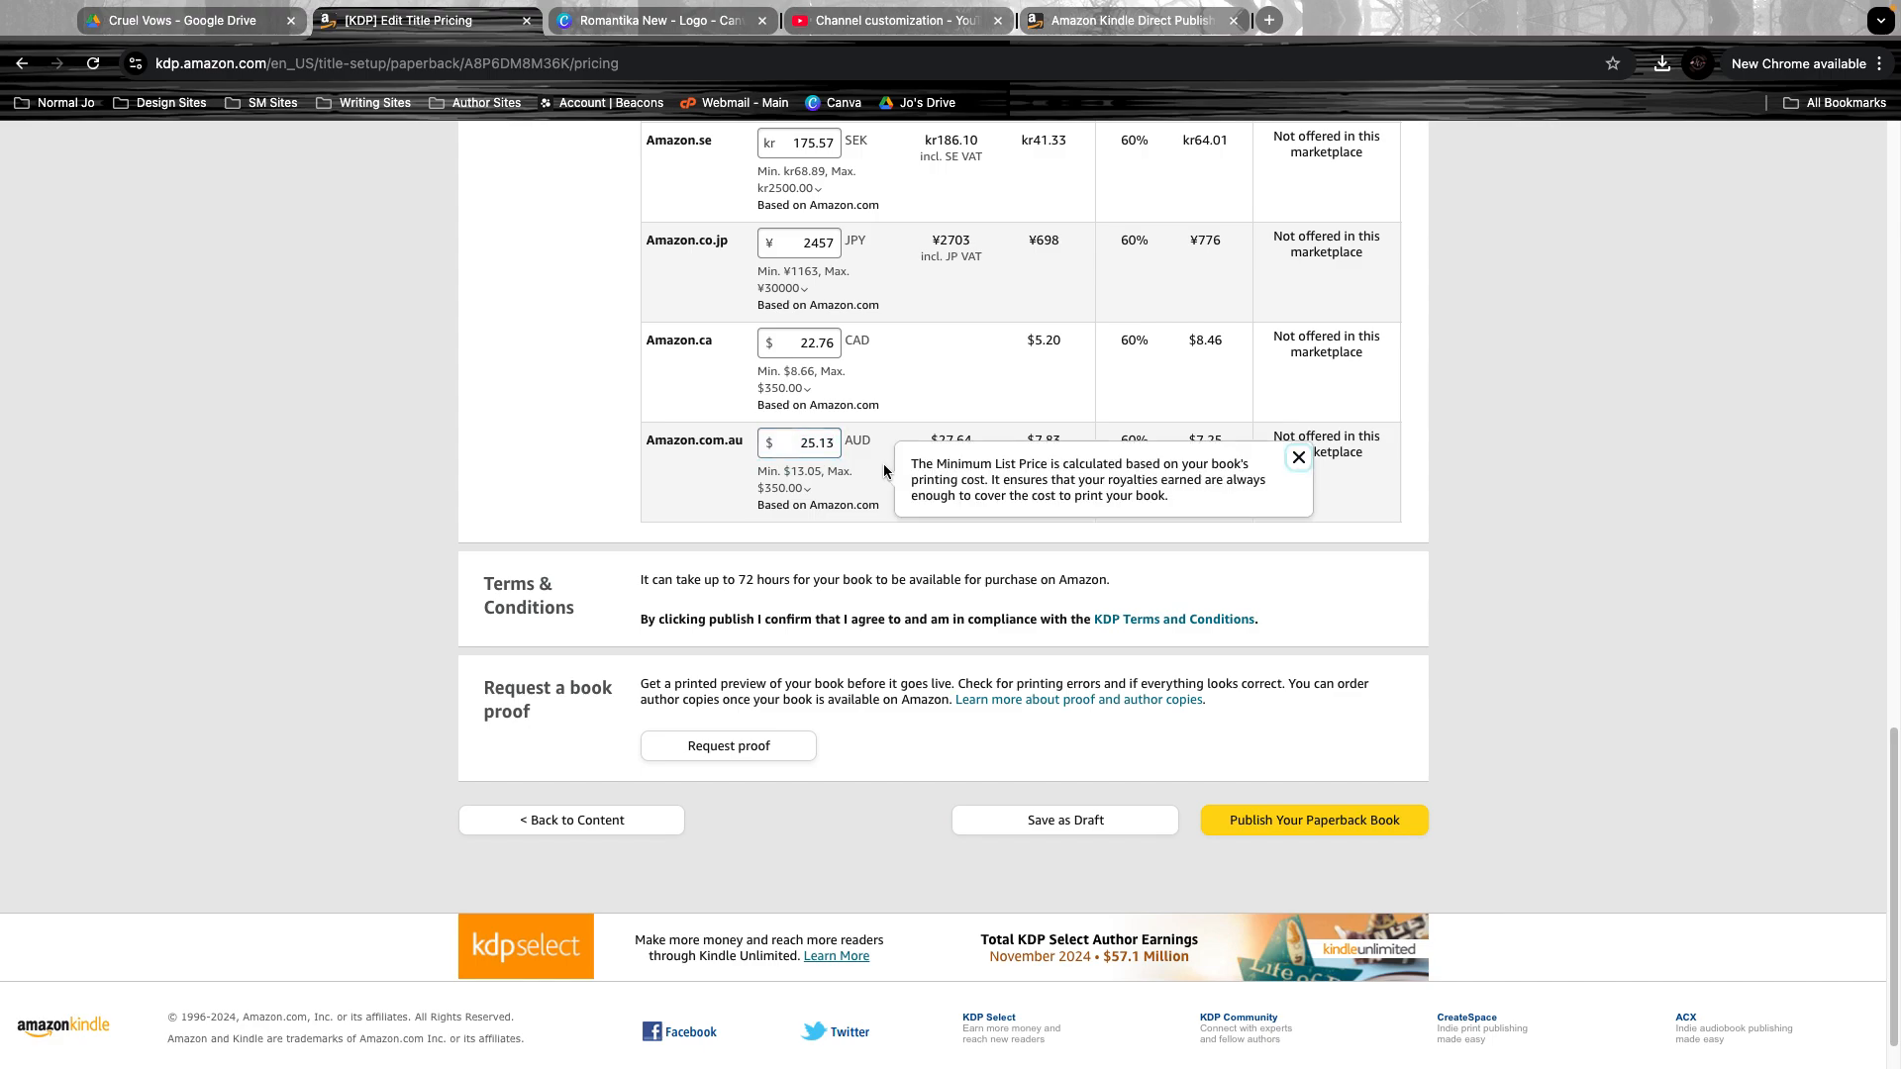
pyautogui.click(820, 444)
pyautogui.moveTo(821, 444); pyautogui.dragTo(838, 444)
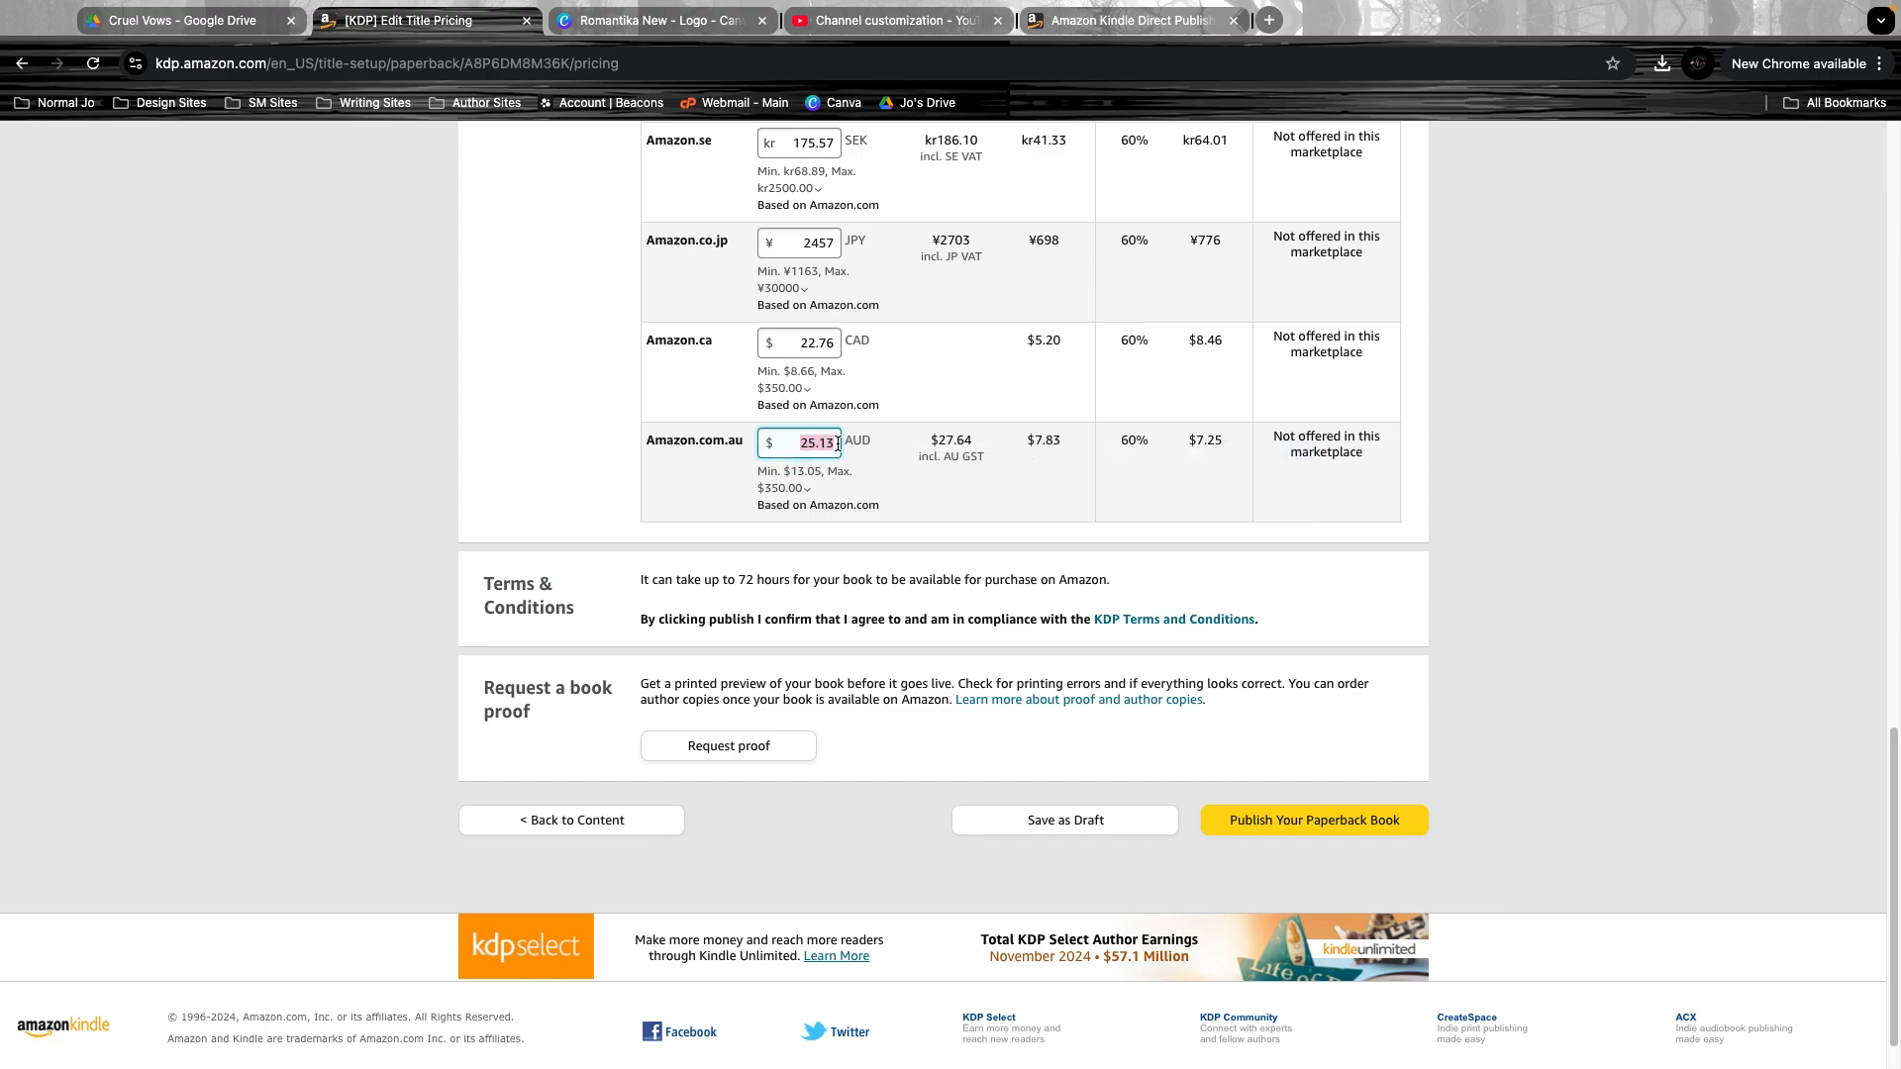
pyautogui.scroll(6, 842, 447)
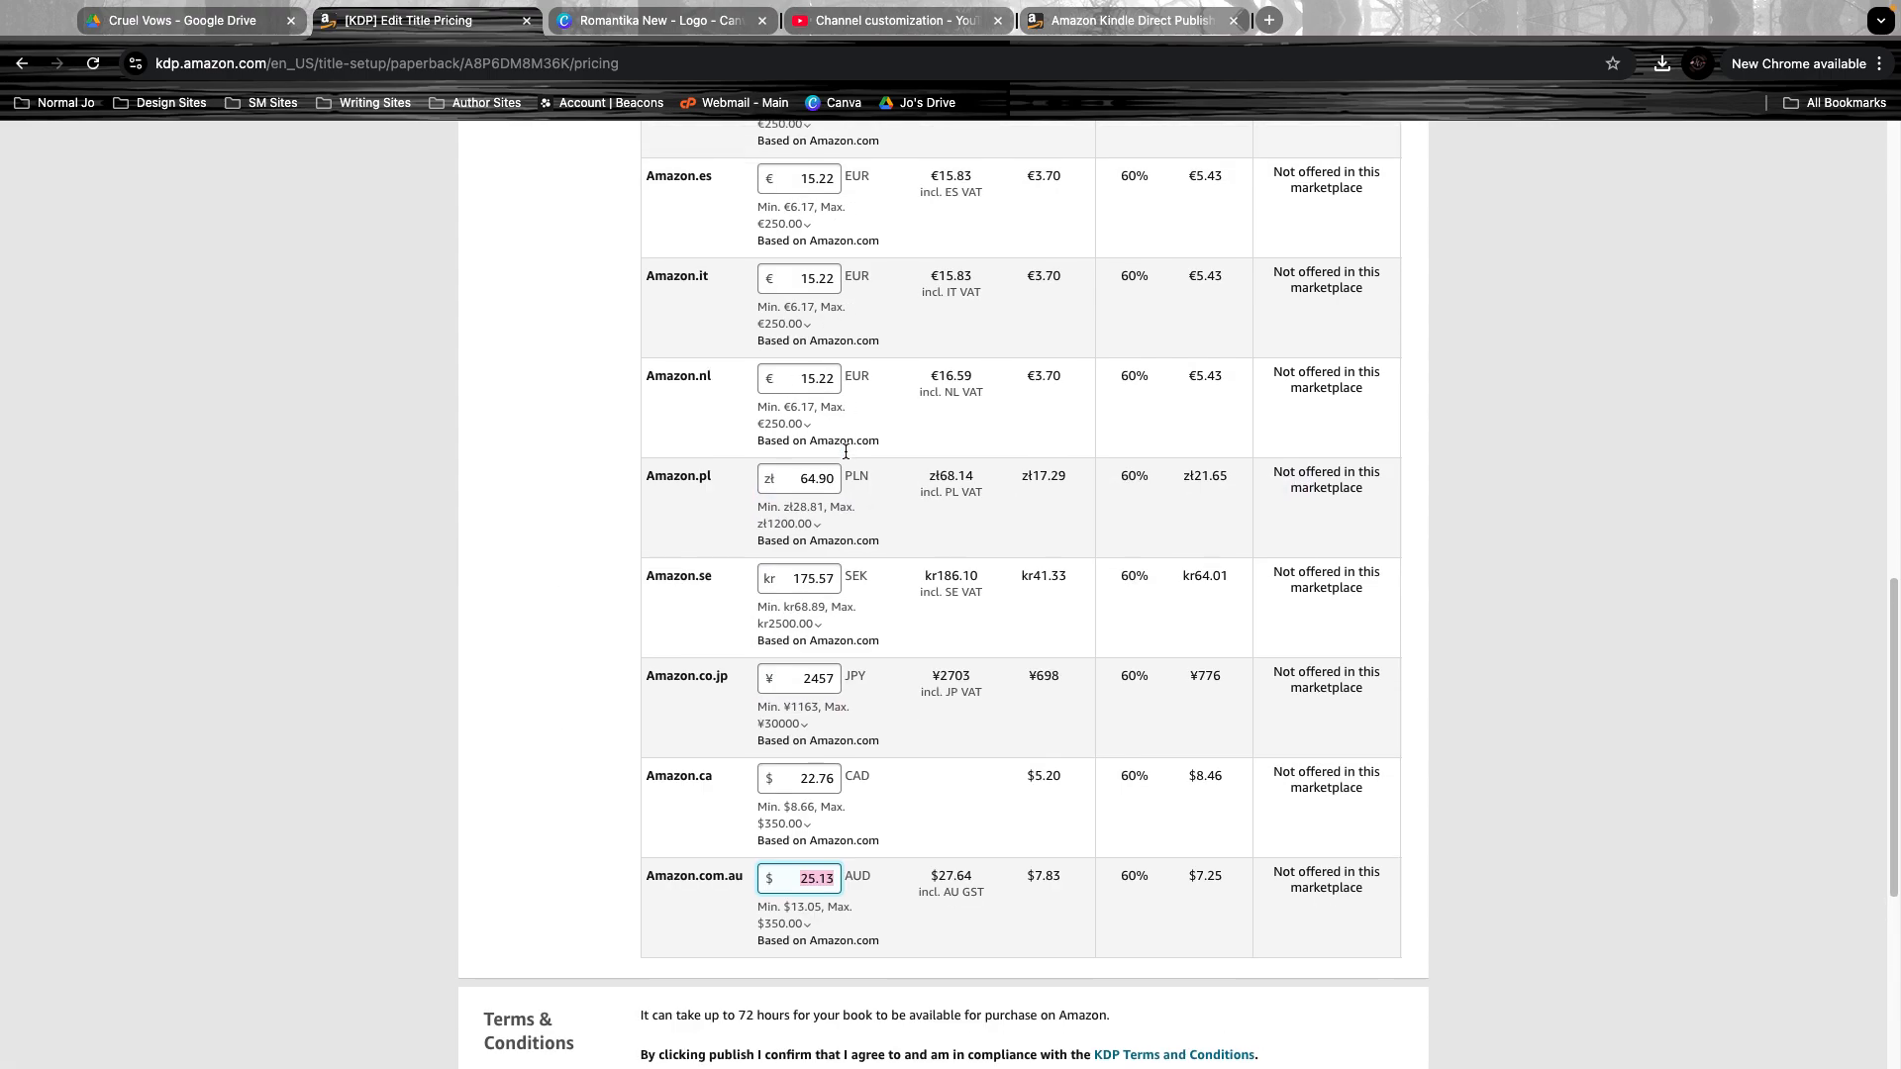
pyautogui.scroll(2, 827, 589)
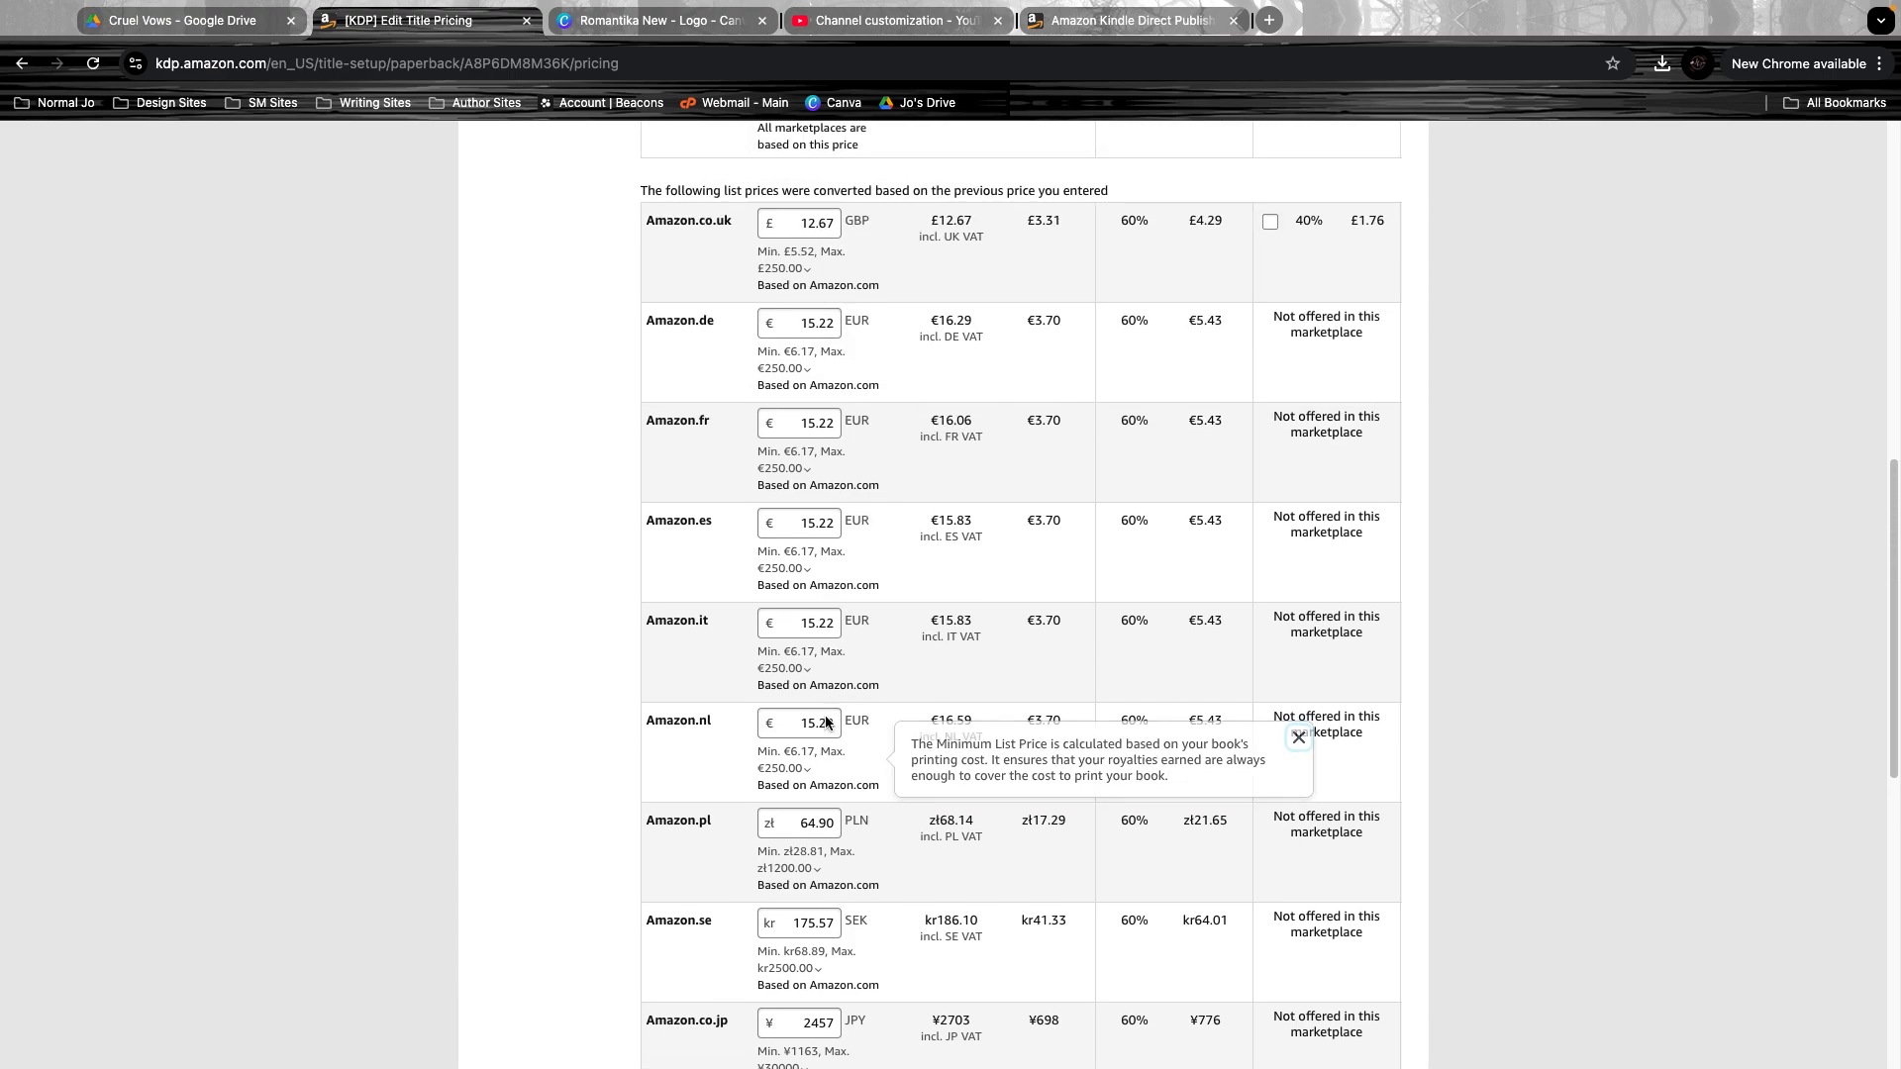
# - Publish the paperback book and close the submission confirmation to return to the Bookshelf
pyautogui.scroll(-8, 816, 756)
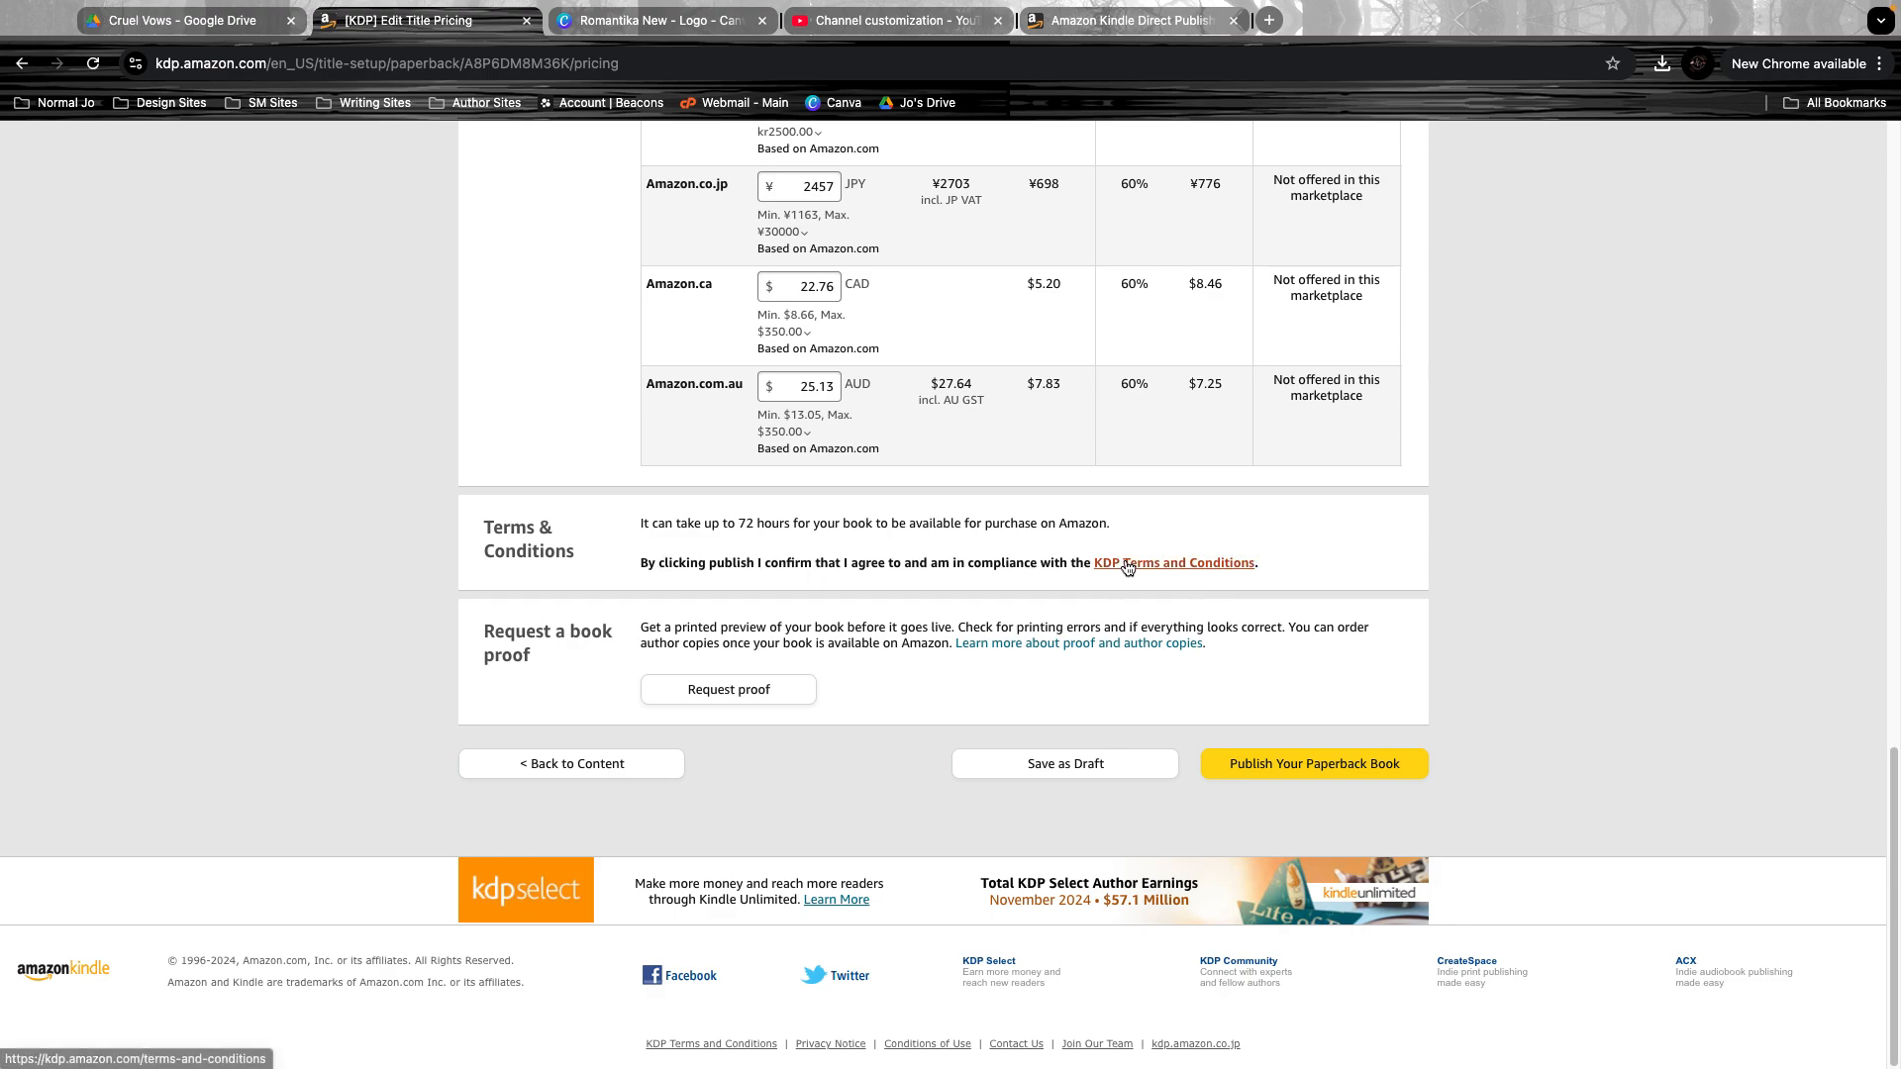
pyautogui.click(1312, 770)
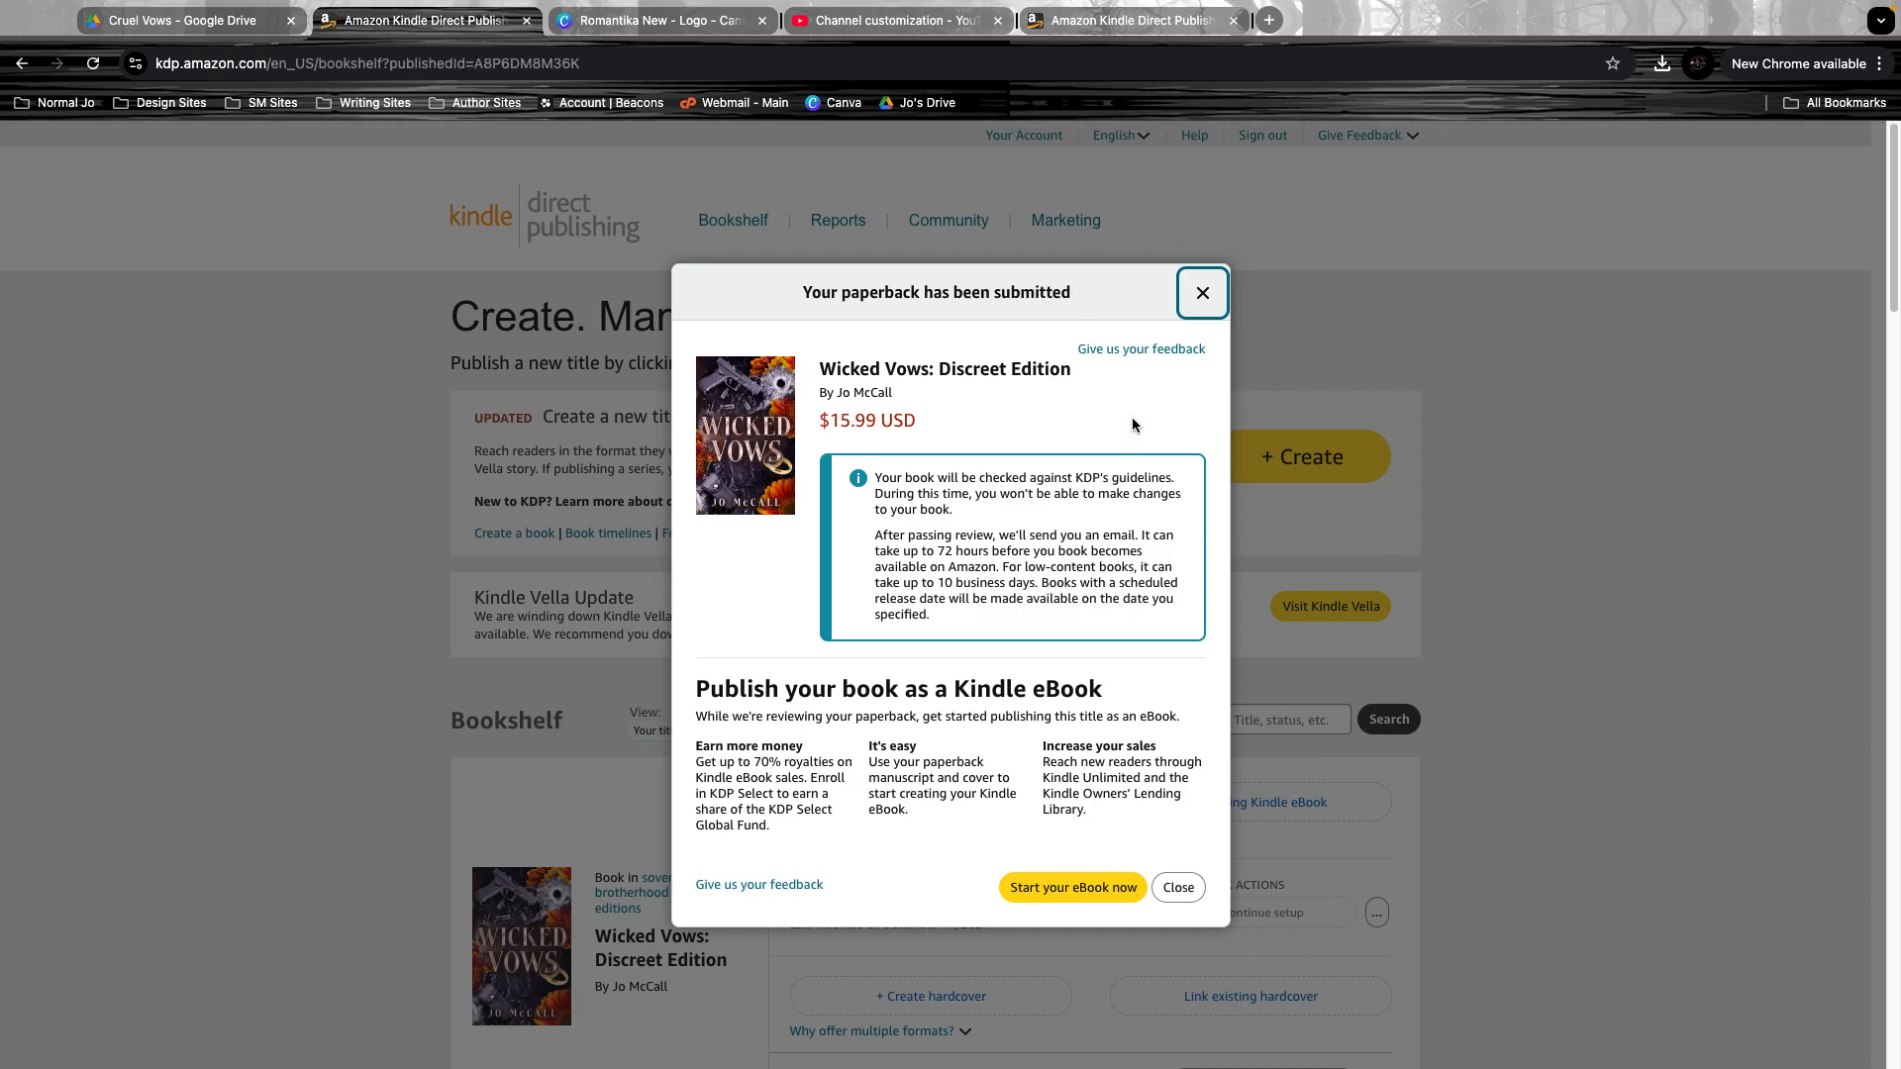
pyautogui.click(1204, 302)
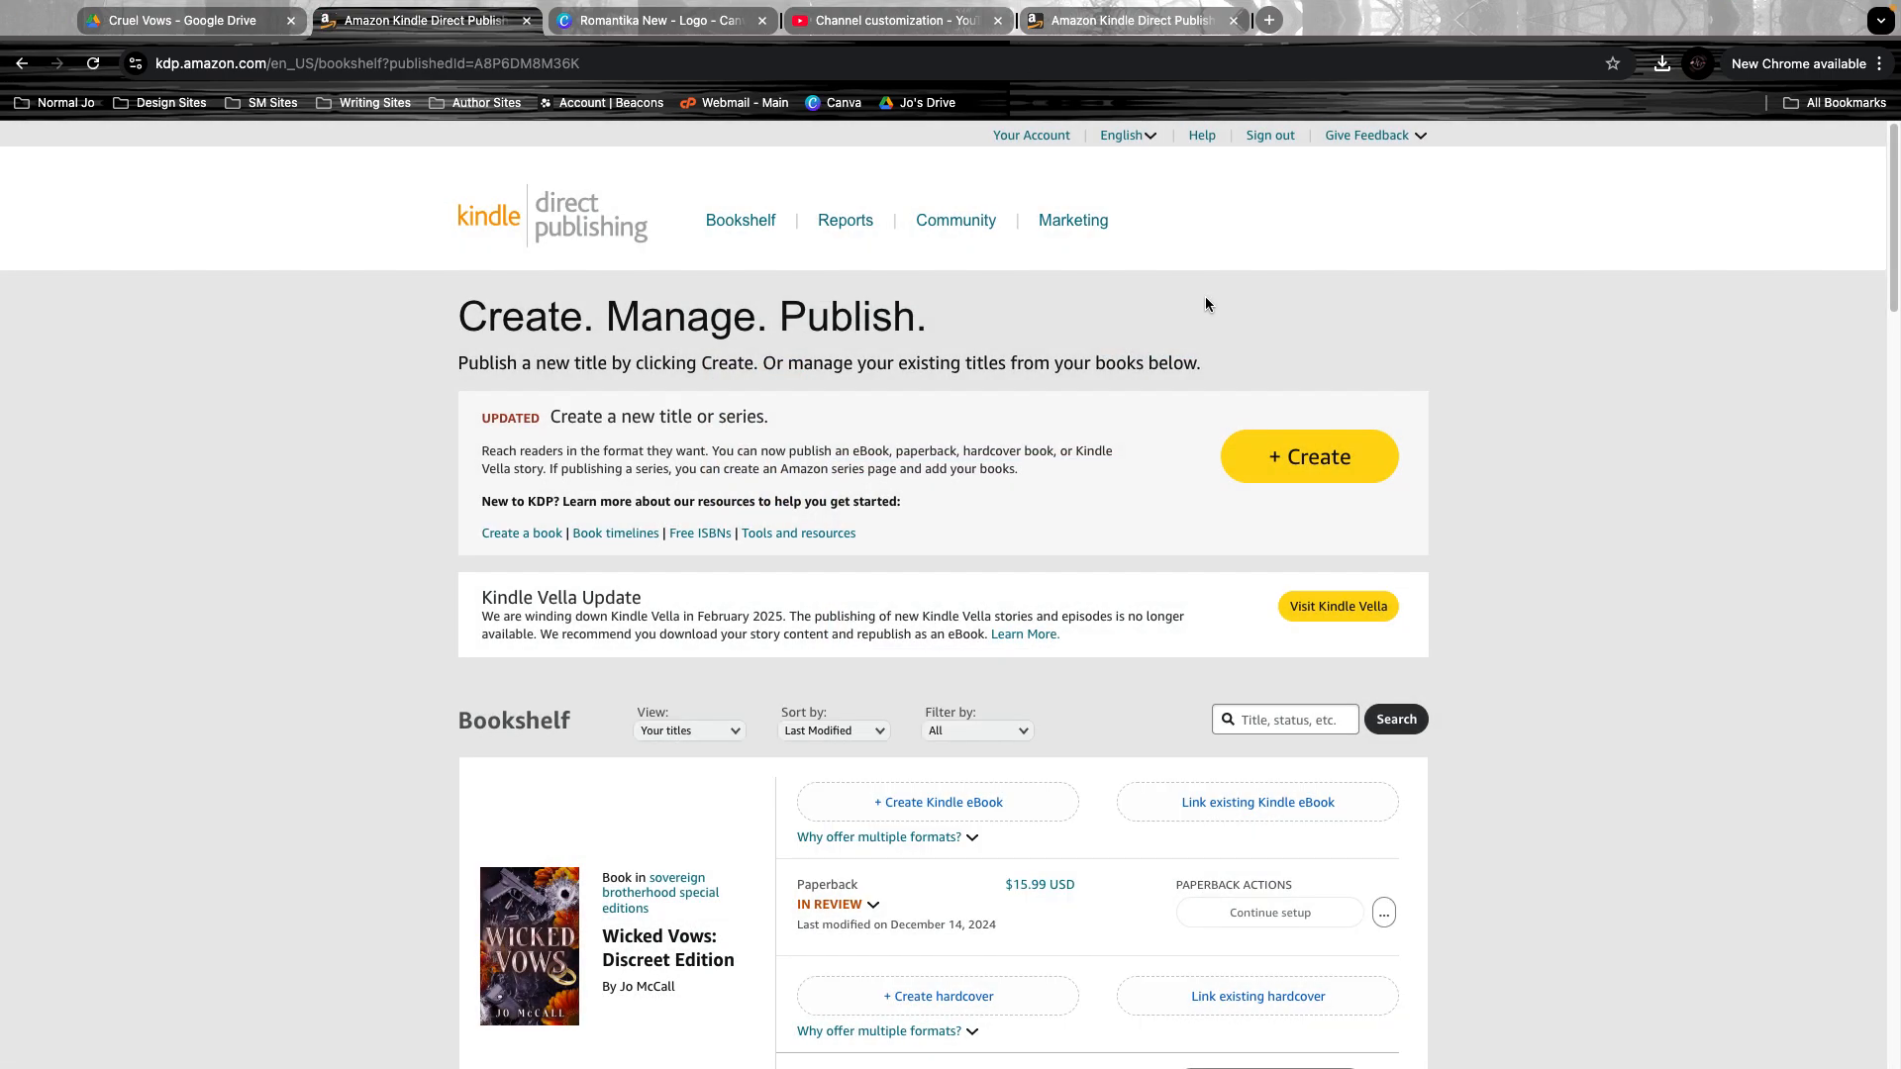